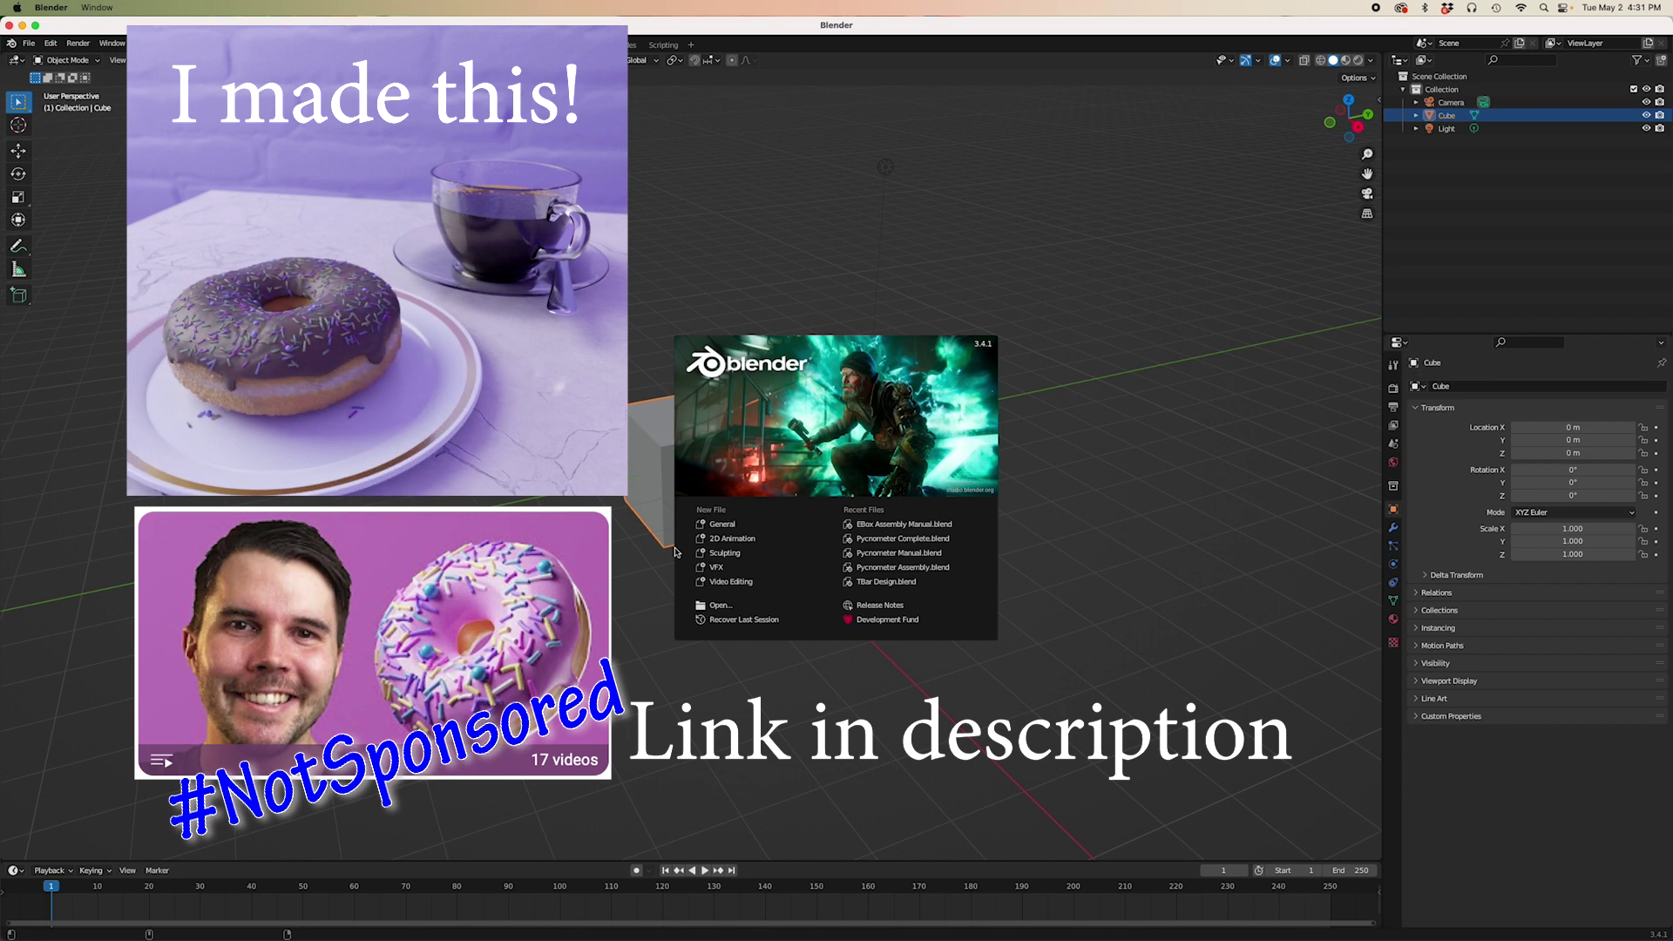
- Close the splash screen and delete the default cube
left_click(621, 567)
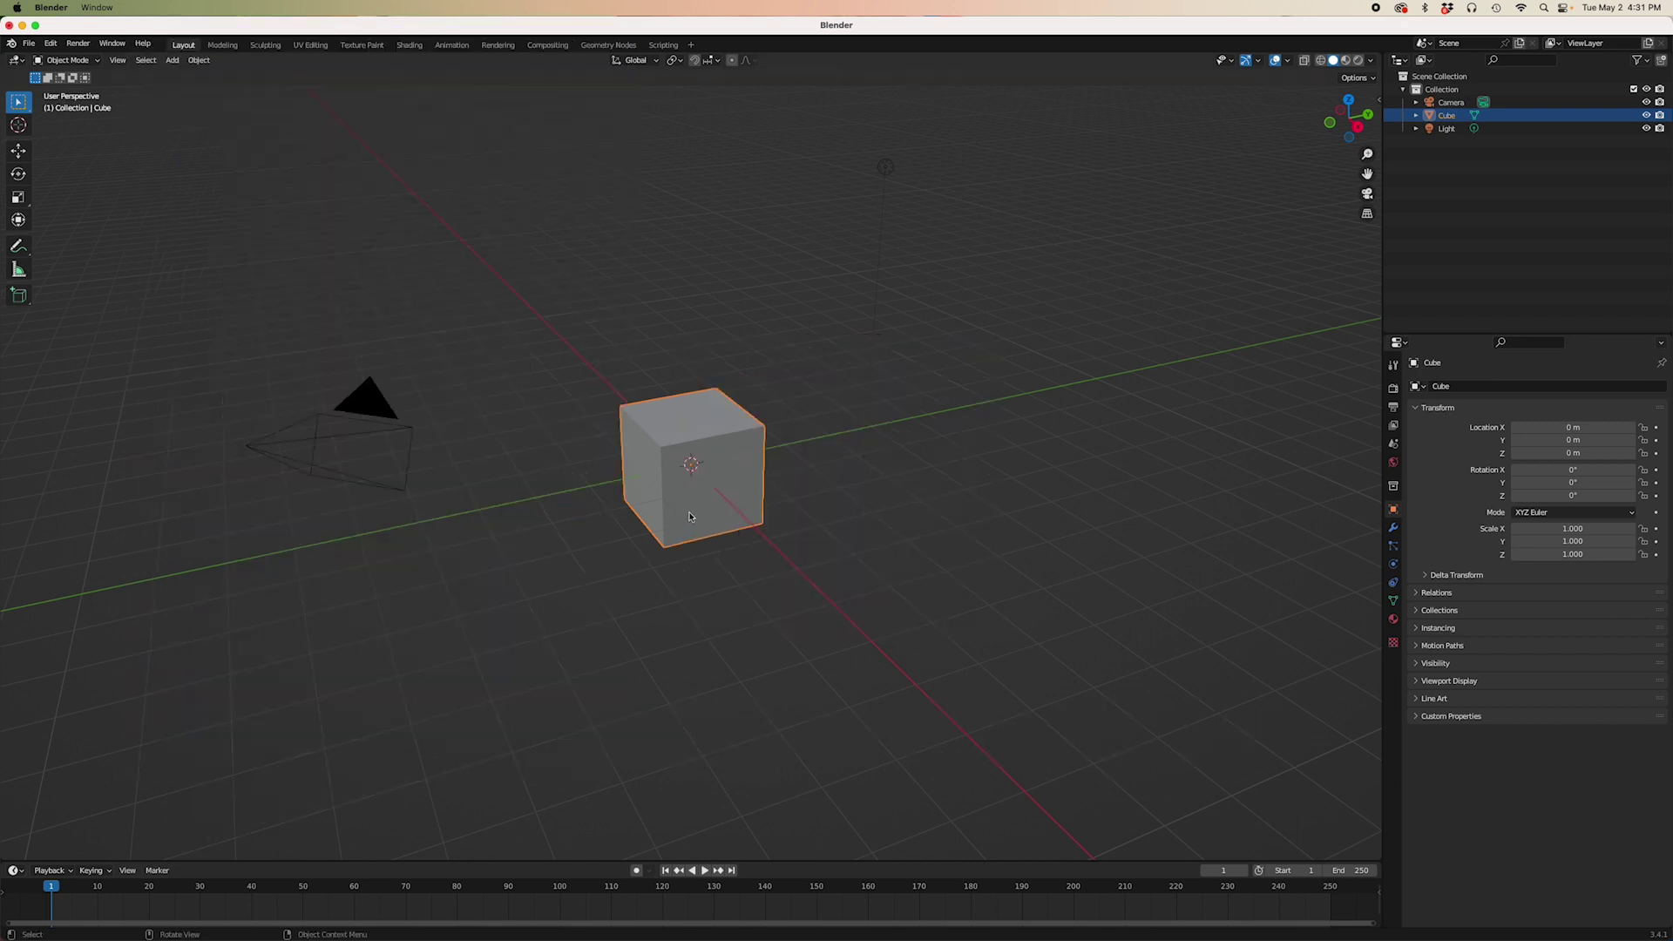
key("x")
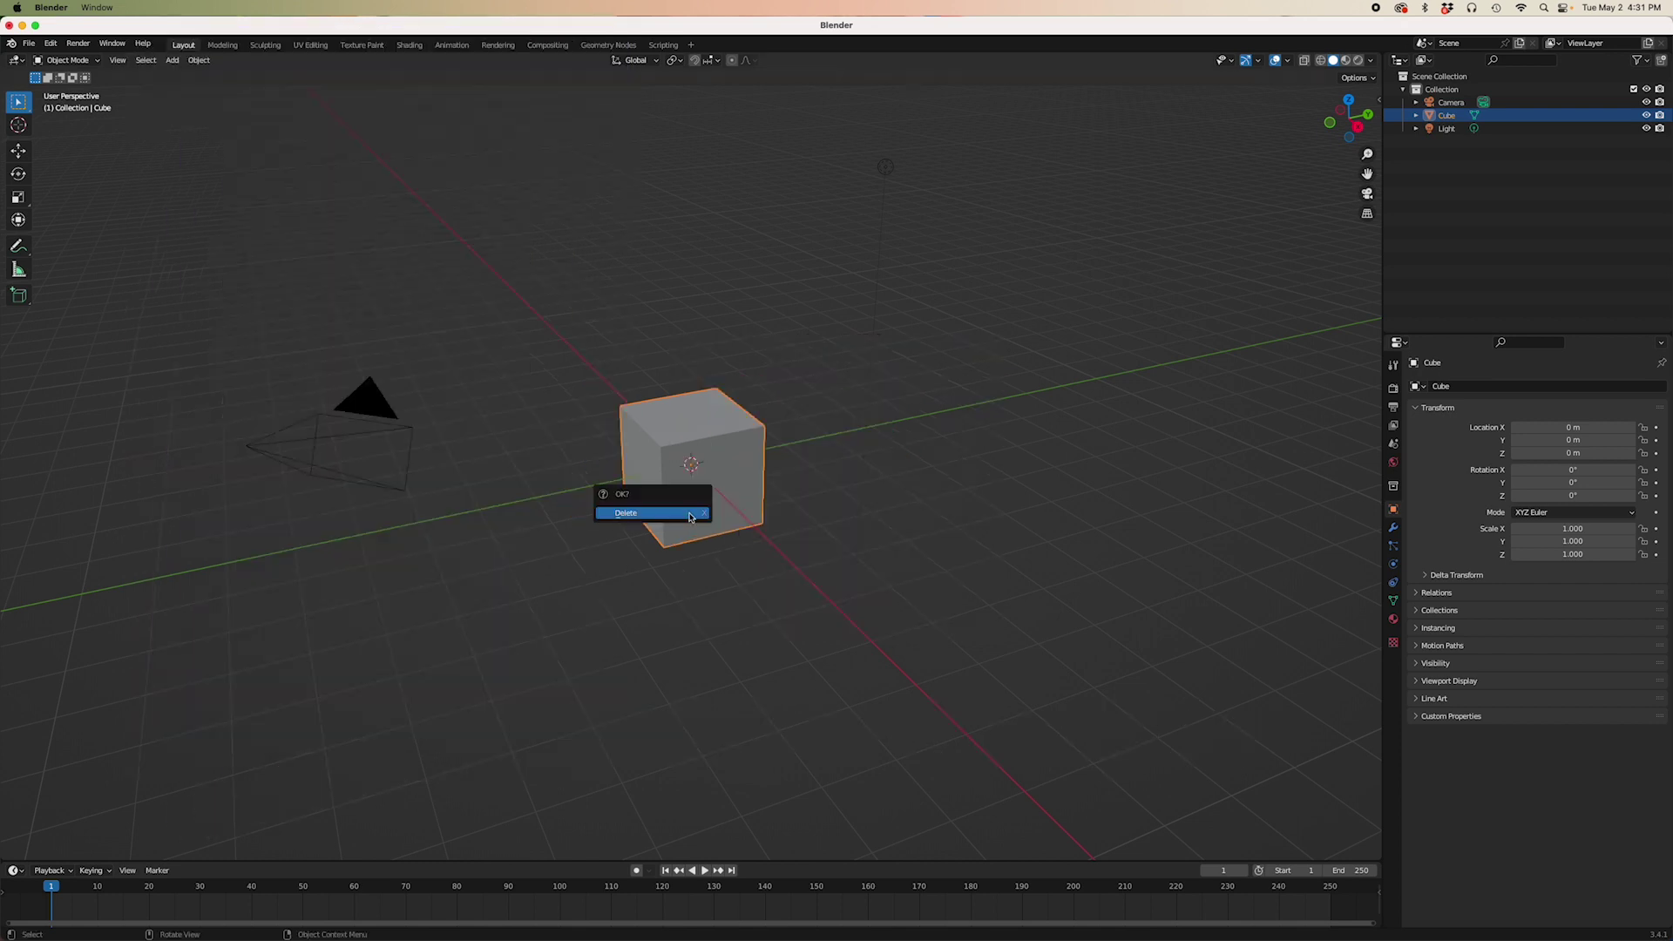
left_click(690, 515)
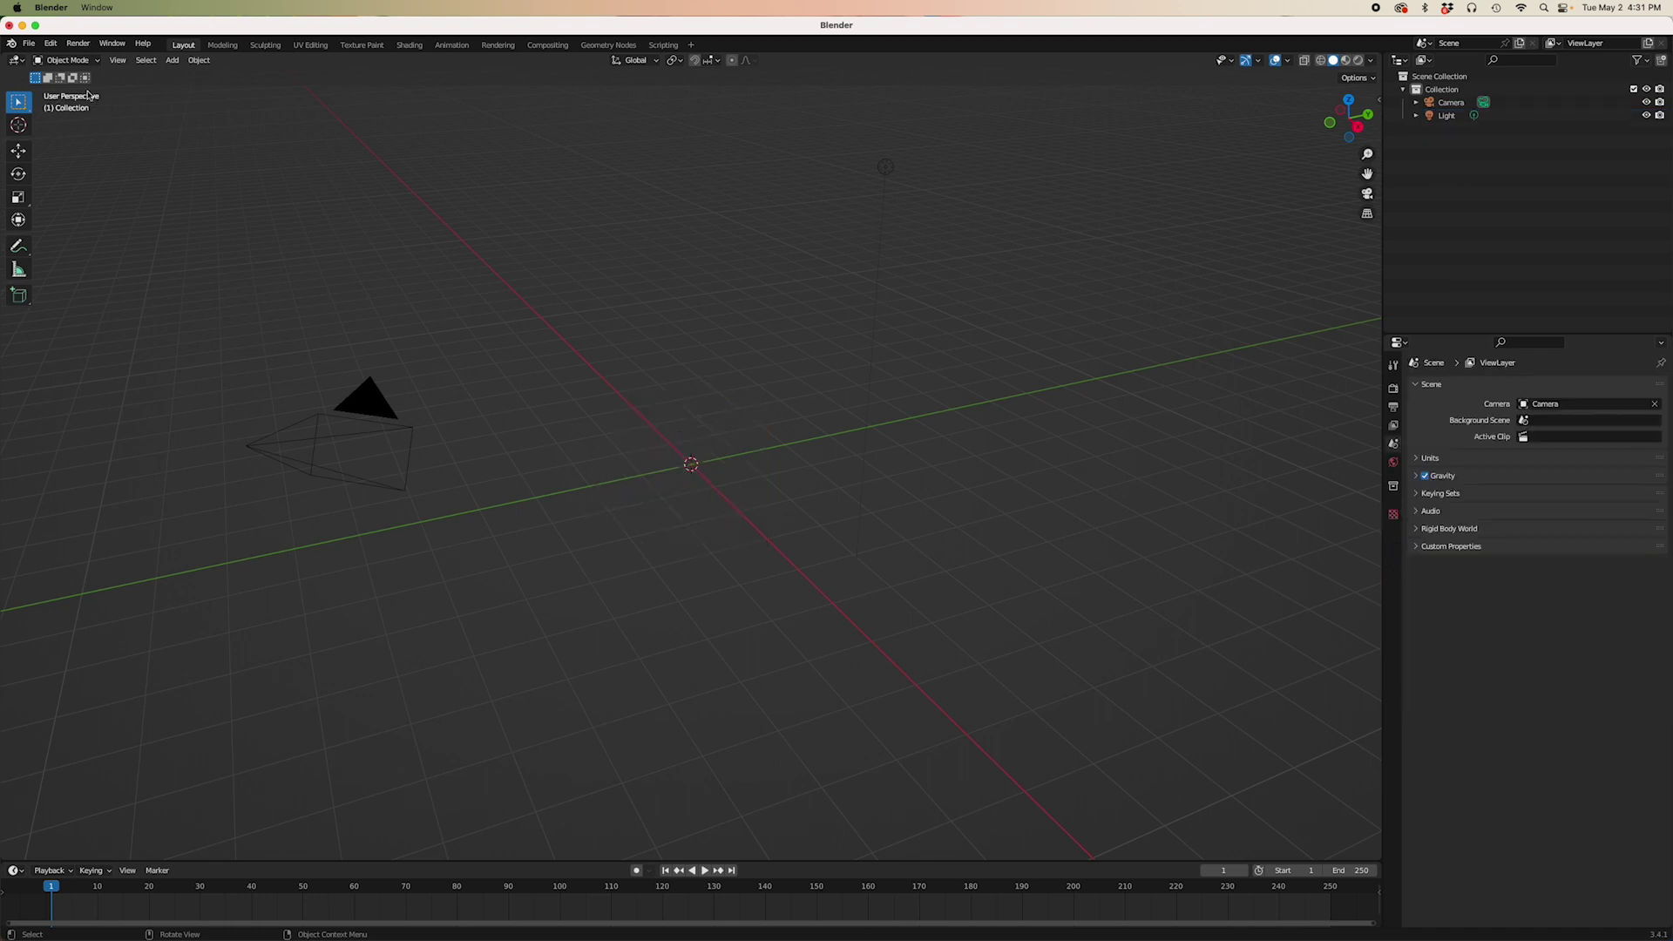
left_click(51, 44)
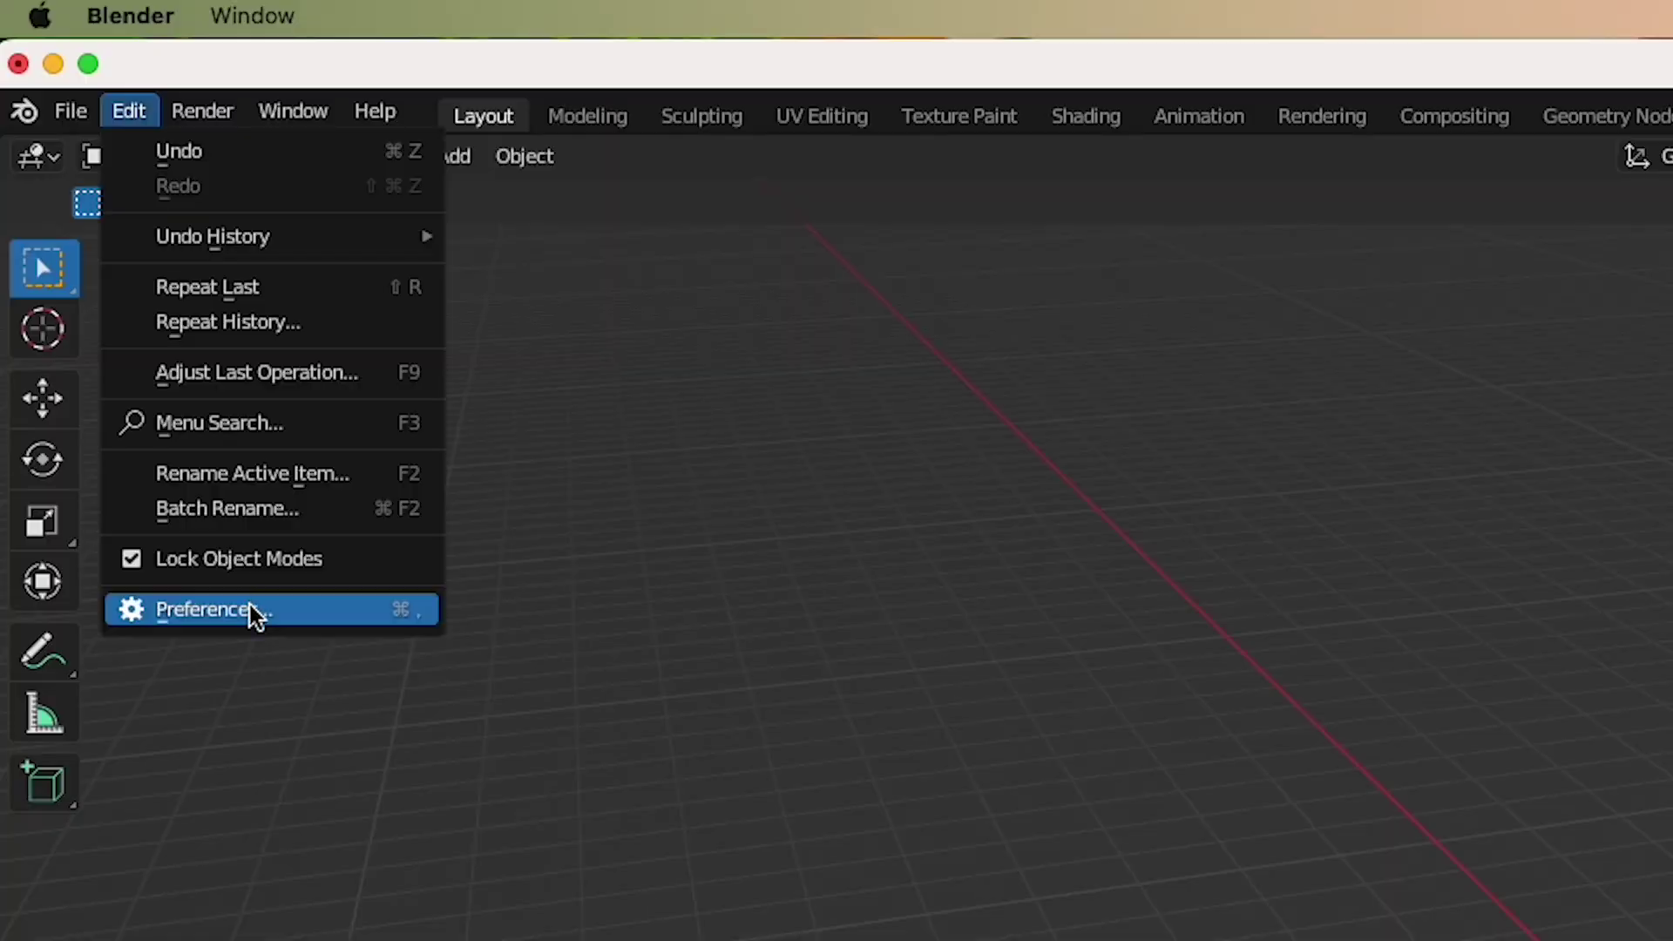
left_click(97, 225)
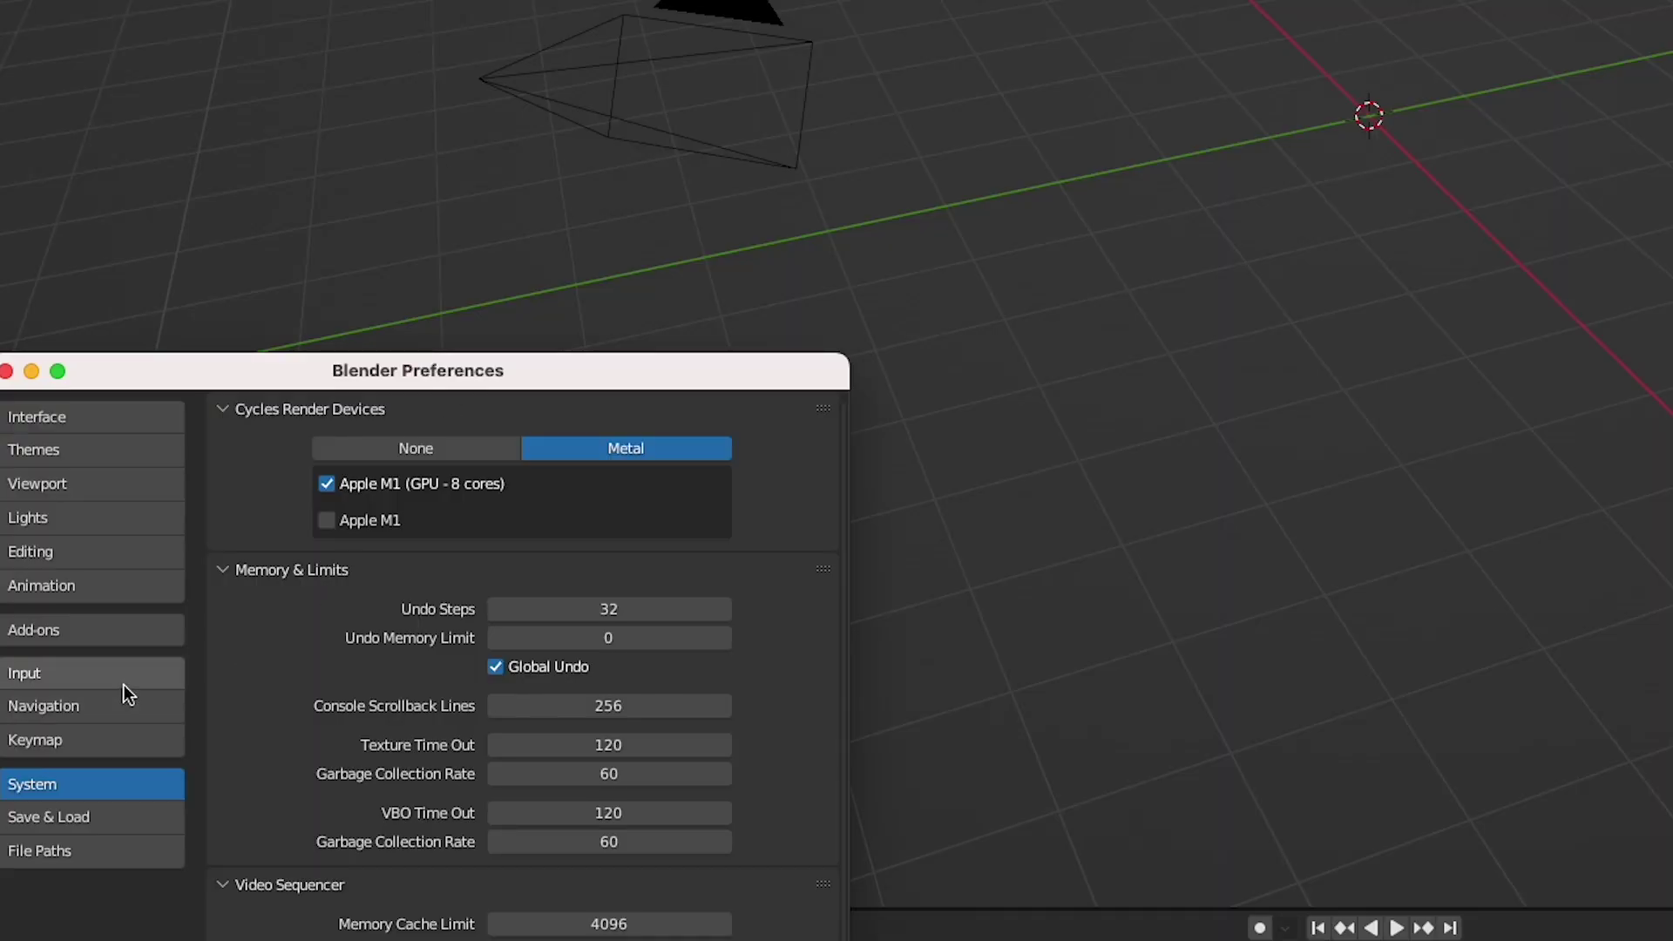
left_click_drag(270, 366, 620, 230)
left_click(457, 391)
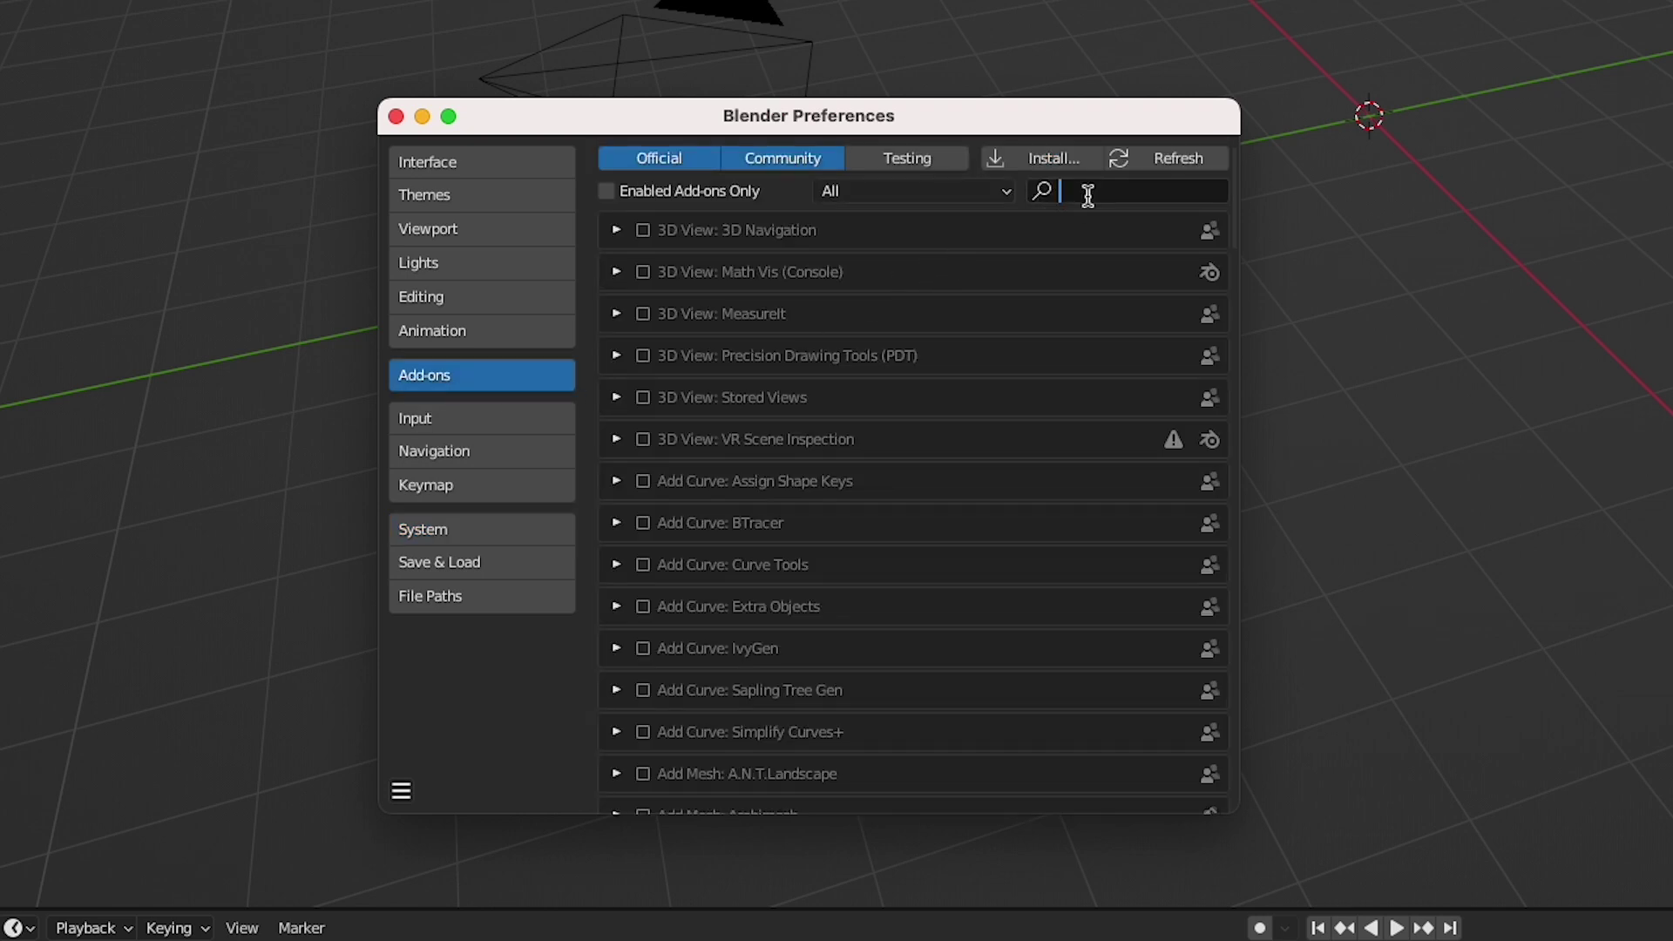
type("extra")
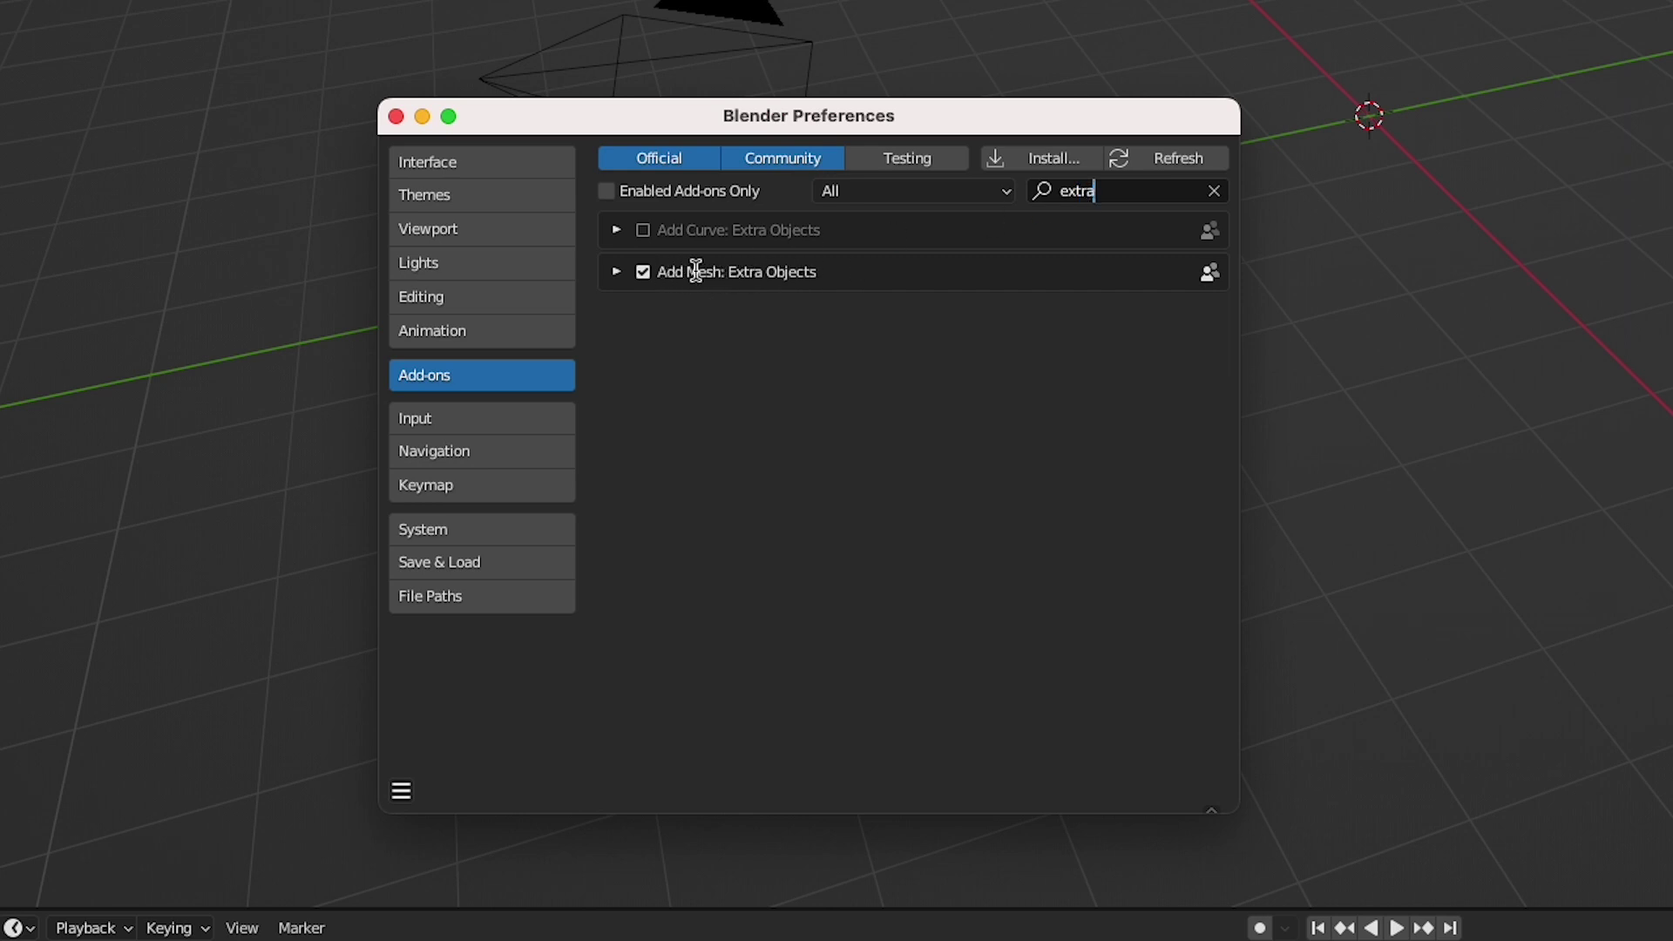
left_click(645, 275)
left_click(642, 274)
left_click(643, 274)
left_click(395, 116)
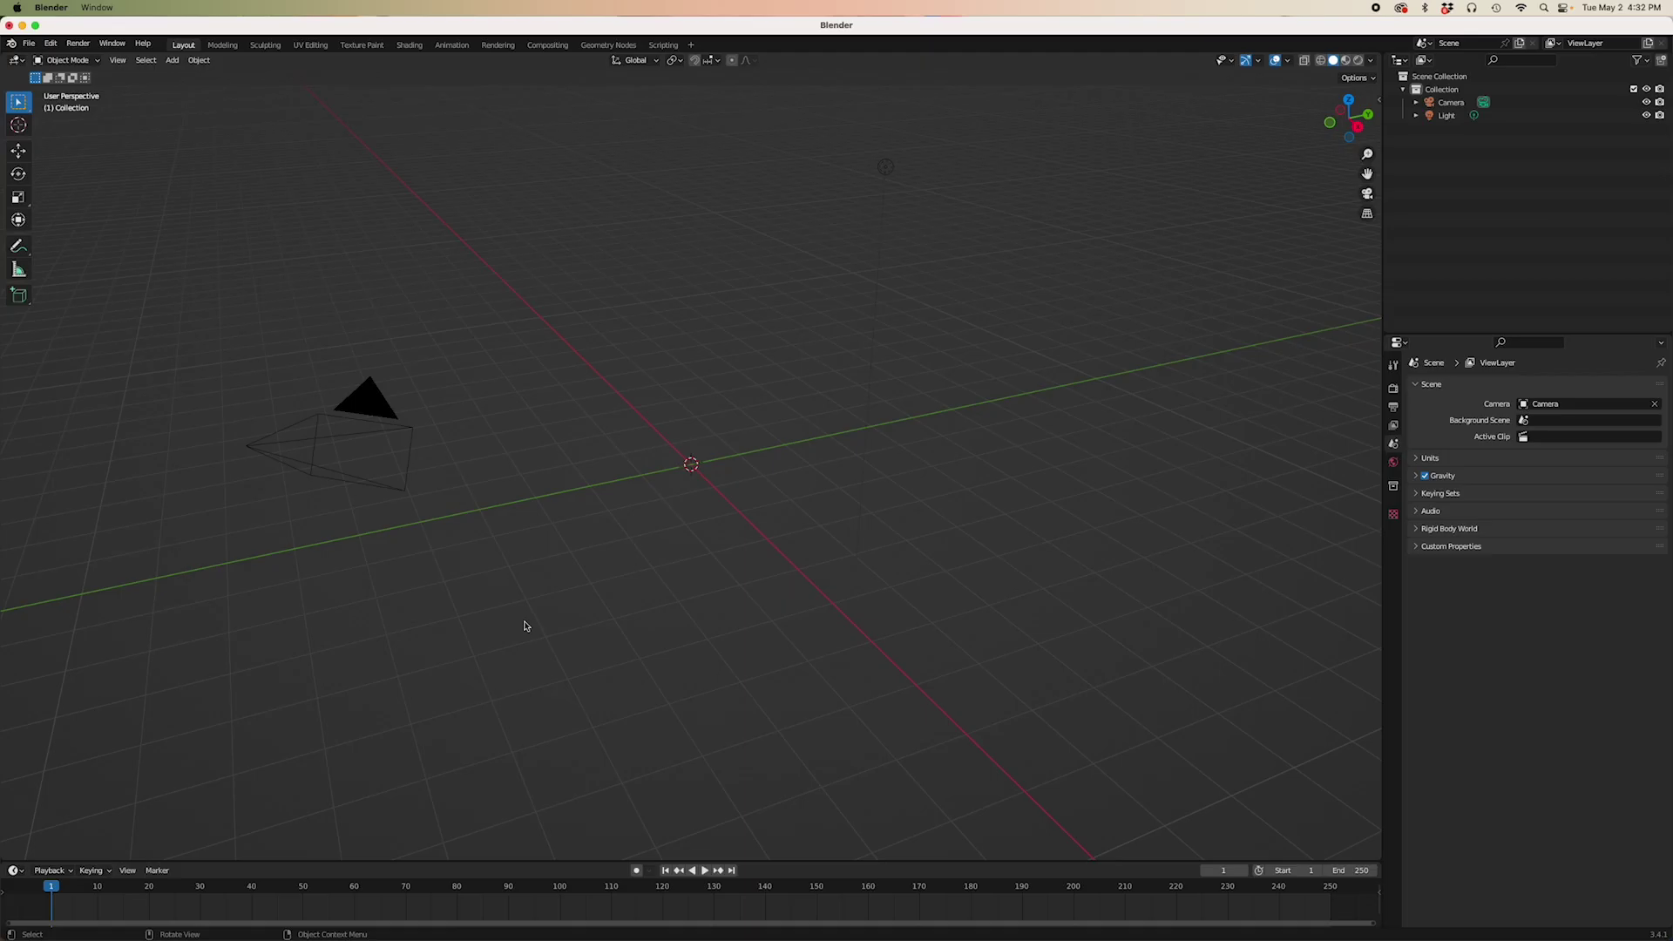
- Add a new Gear mesh object and expand its Add Gear settings
key("shift+a")
mouse_move(523, 619)
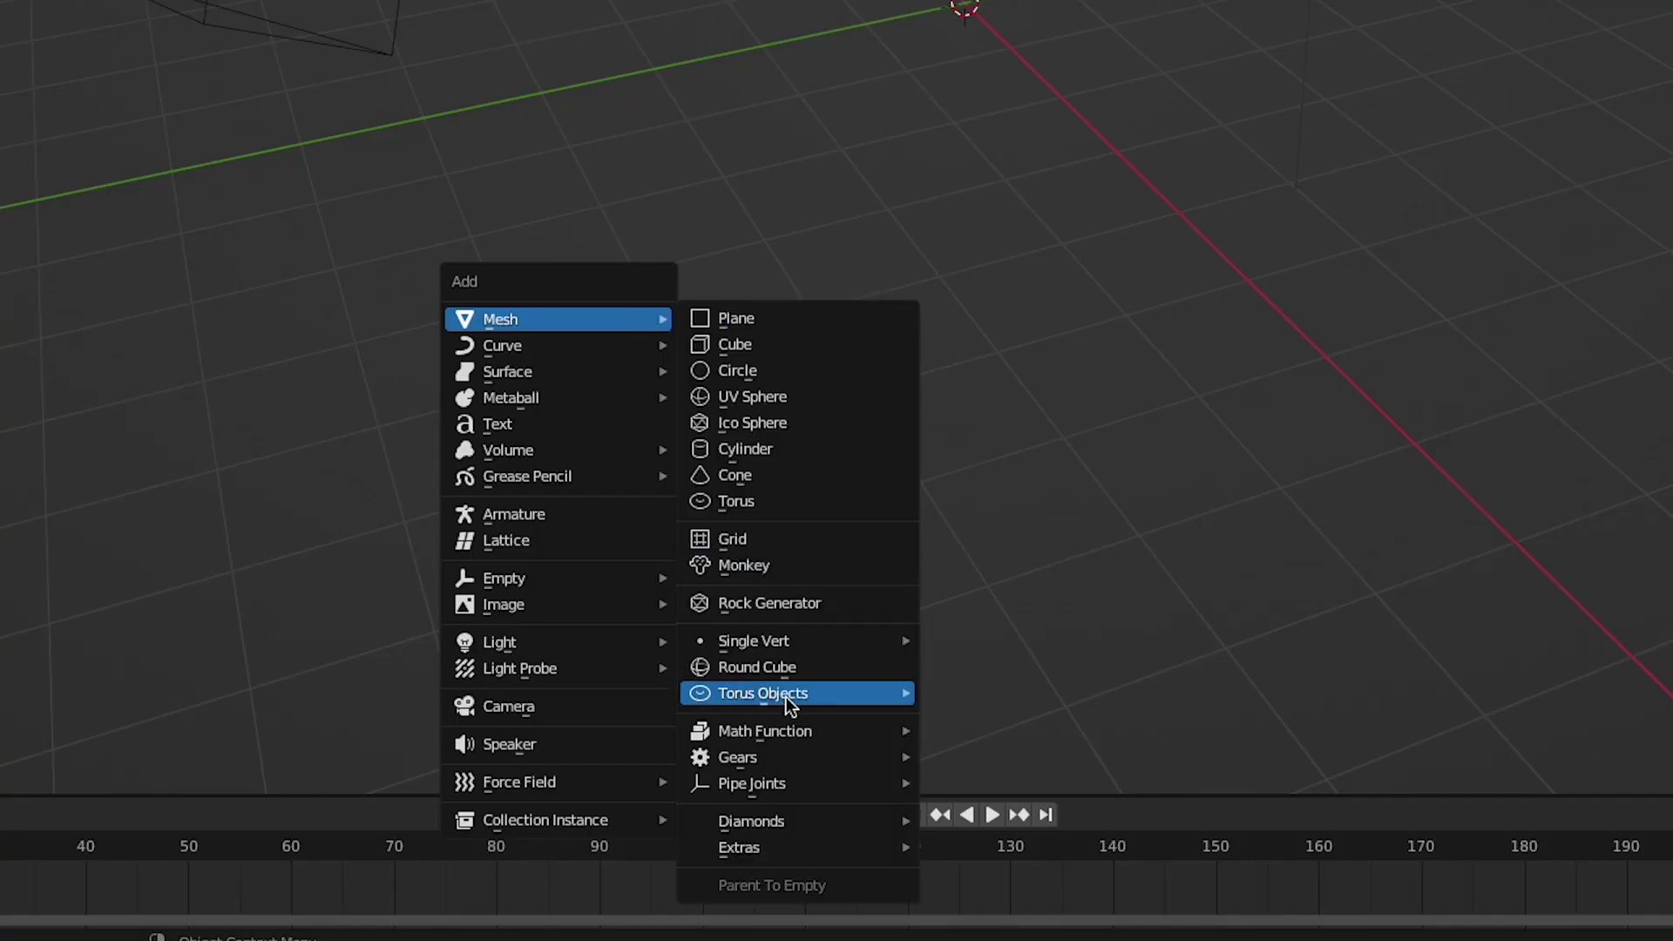
mouse_move(788, 758)
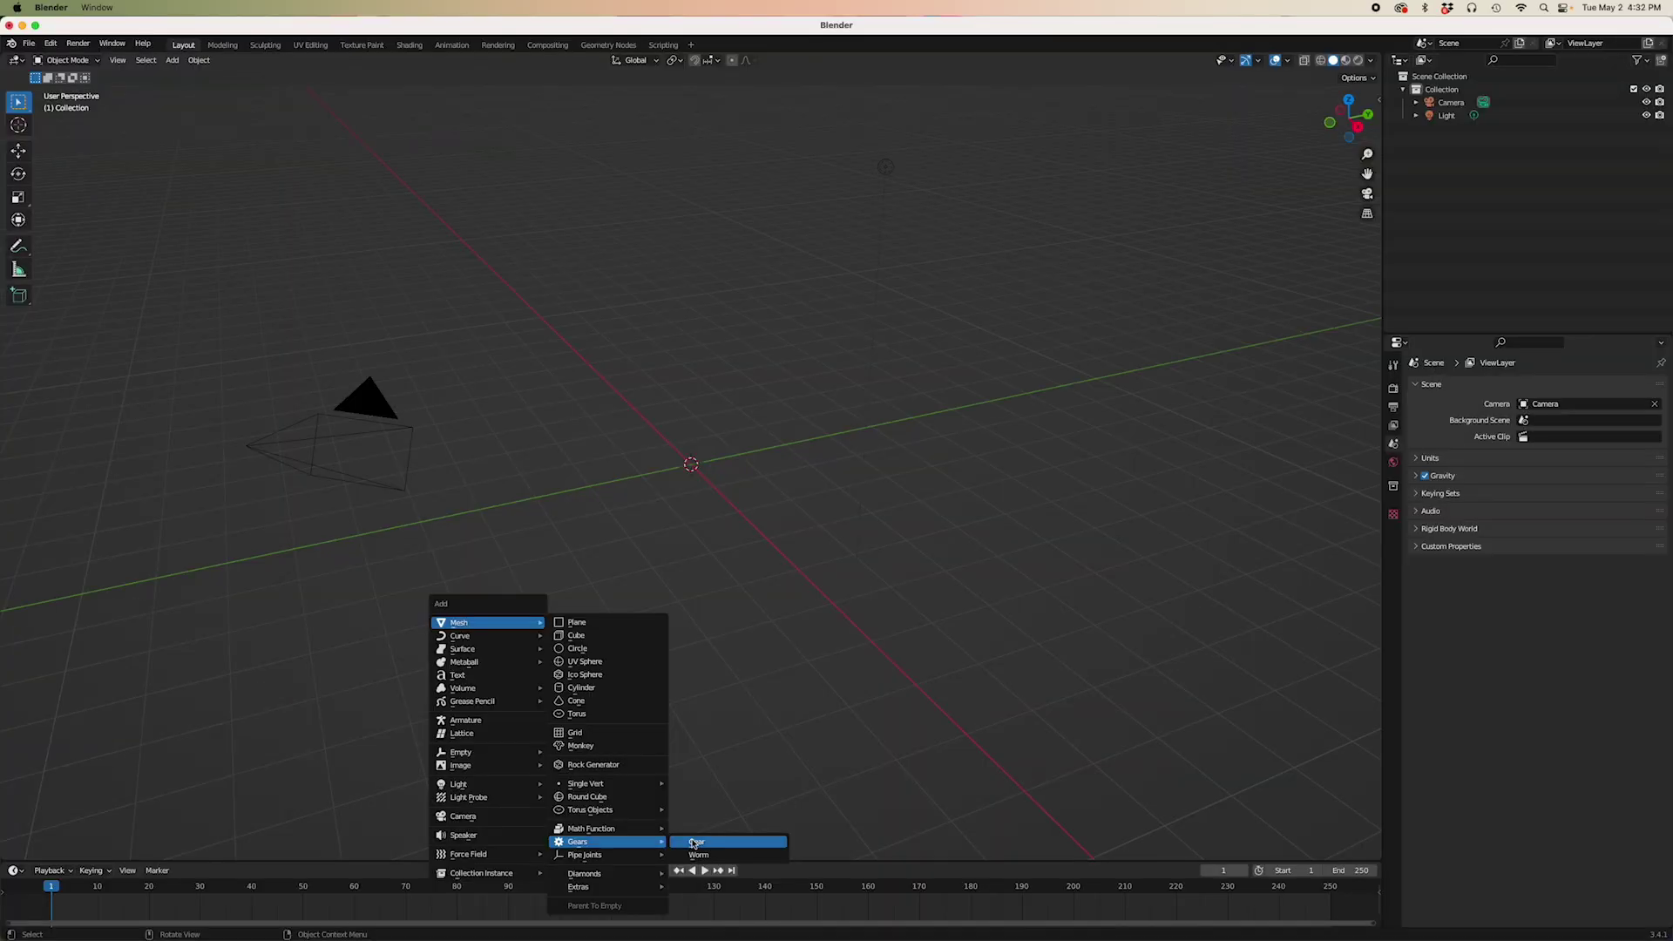
left_click(946, 761)
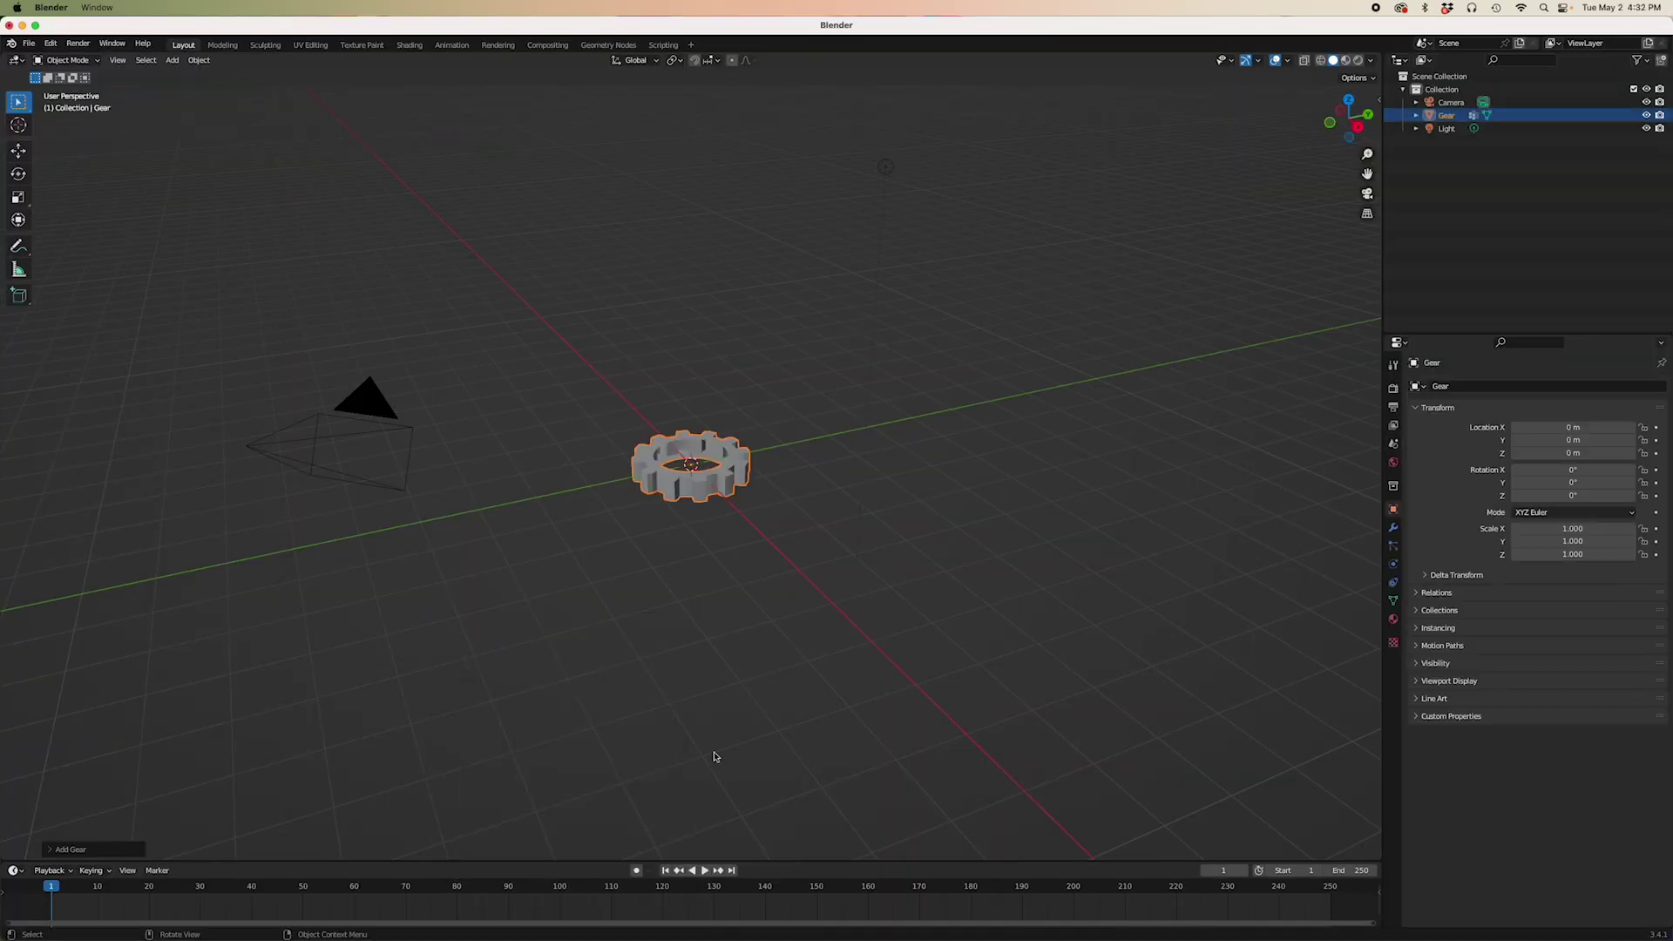
left_click(115, 851)
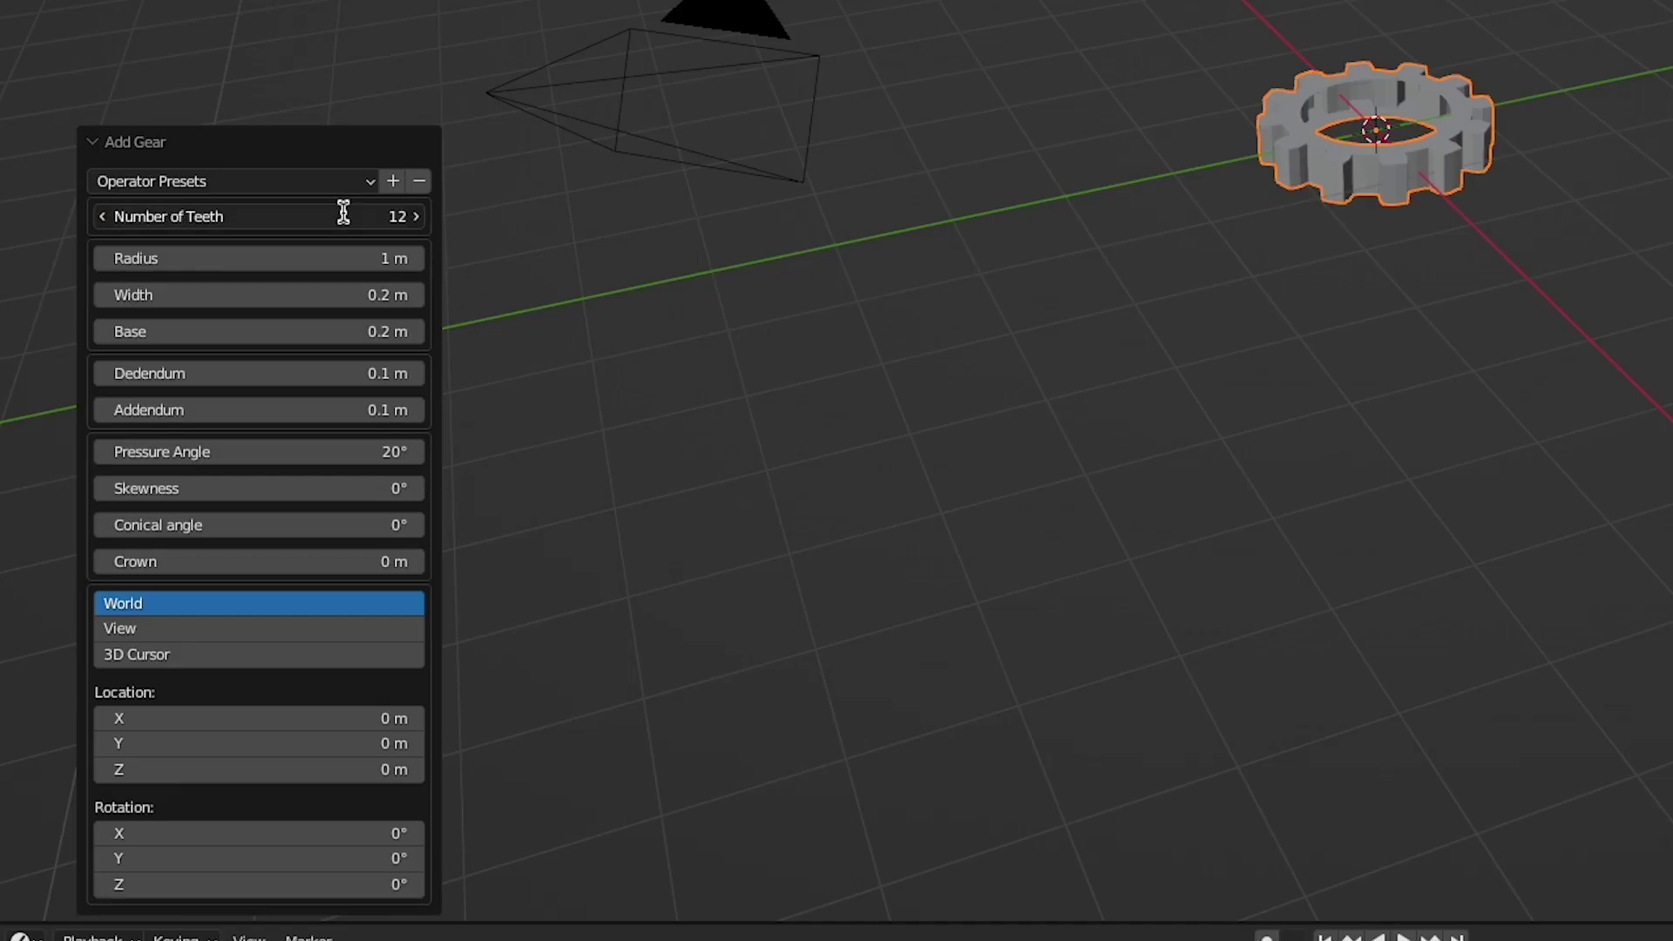
- Give the gear 6 teeth and a 0.04 m radius
left_click(344, 213)
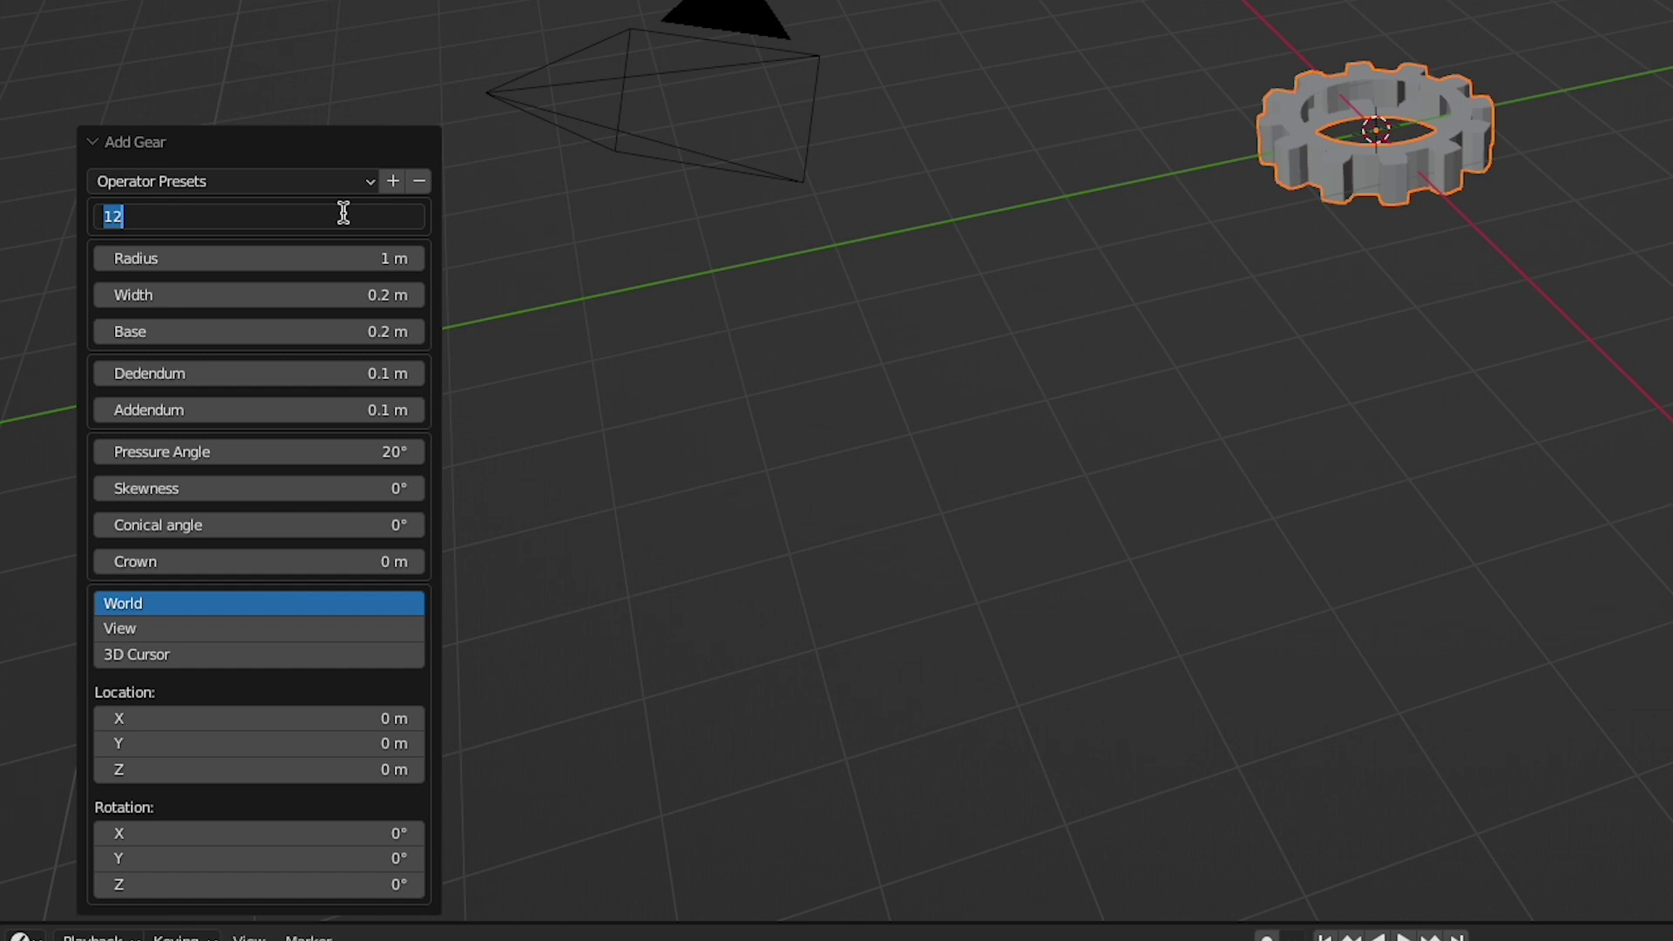
type("6")
key("Return")
left_click(357, 259)
type(".04")
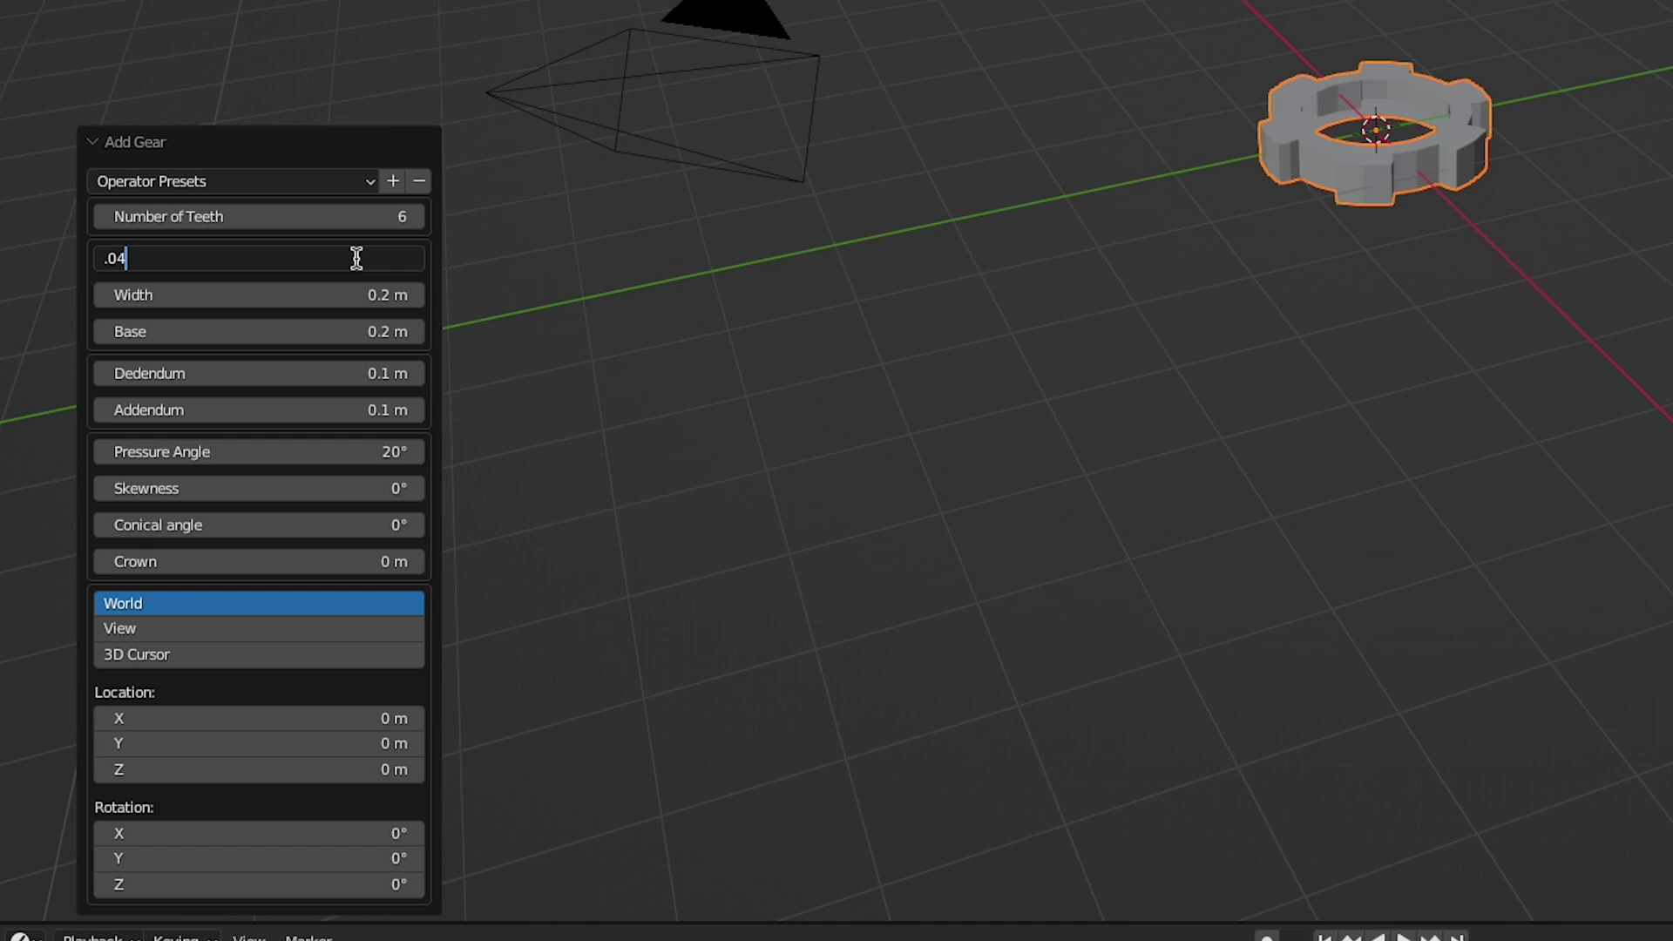
key("Return")
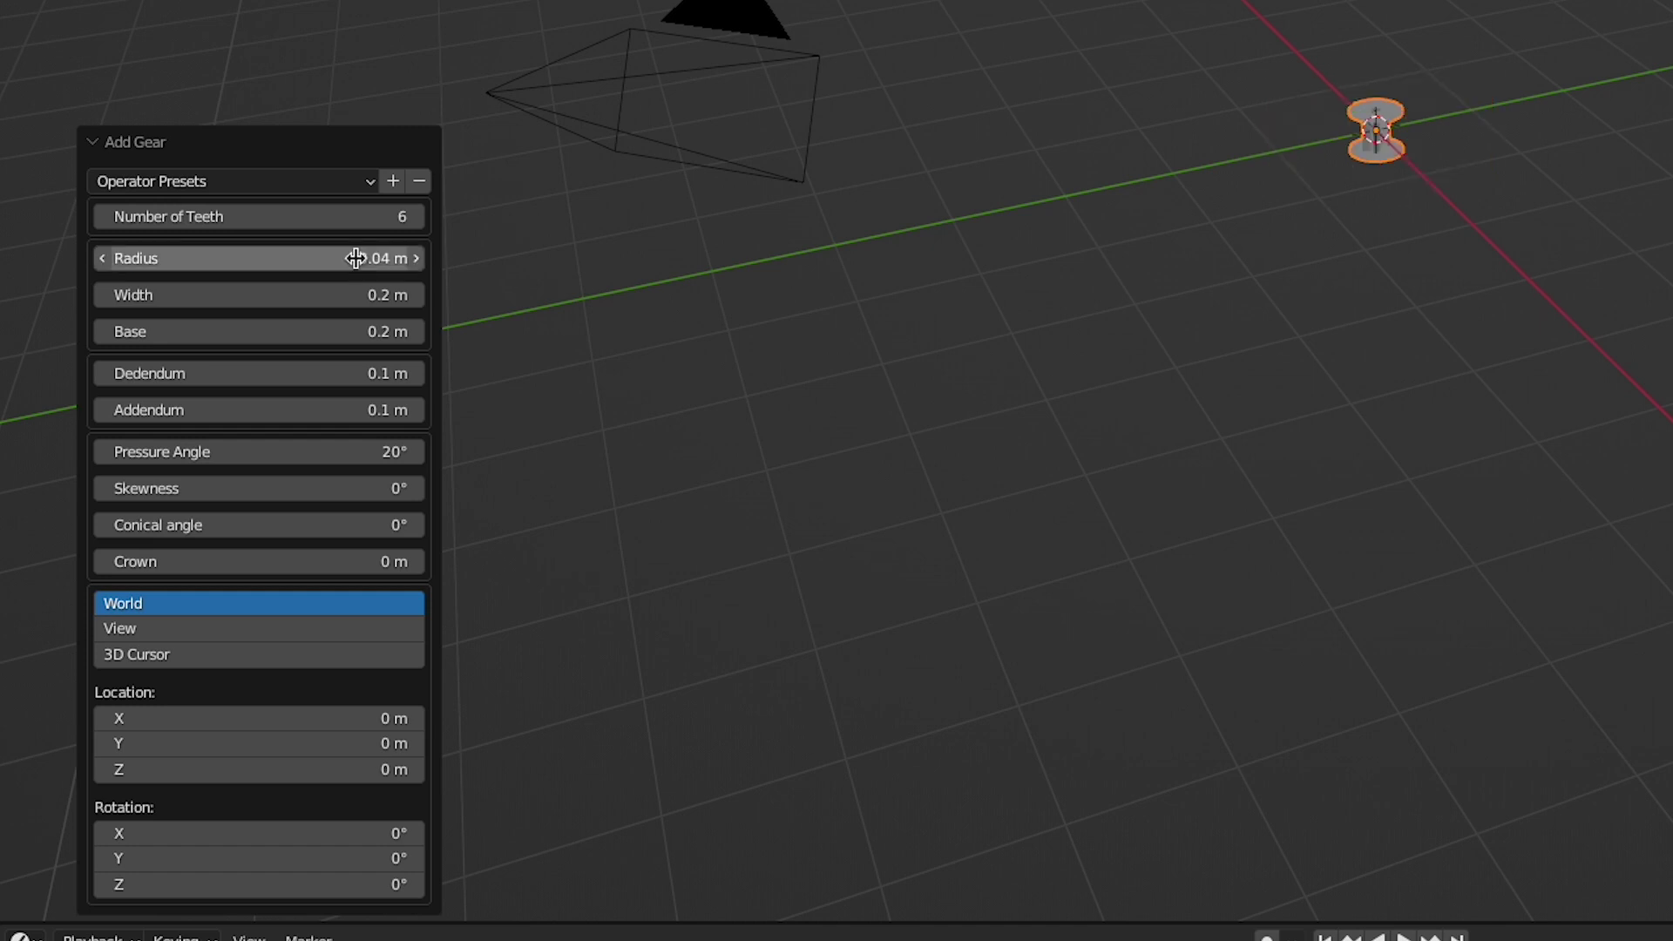
- Set the gear width to 0.02 m and its base to 0.03 m
left_click(366, 301)
type(".03")
key("Return")
left_click(343, 297)
key("BackSpace")
type(".02")
key("Return")
left_click(340, 331)
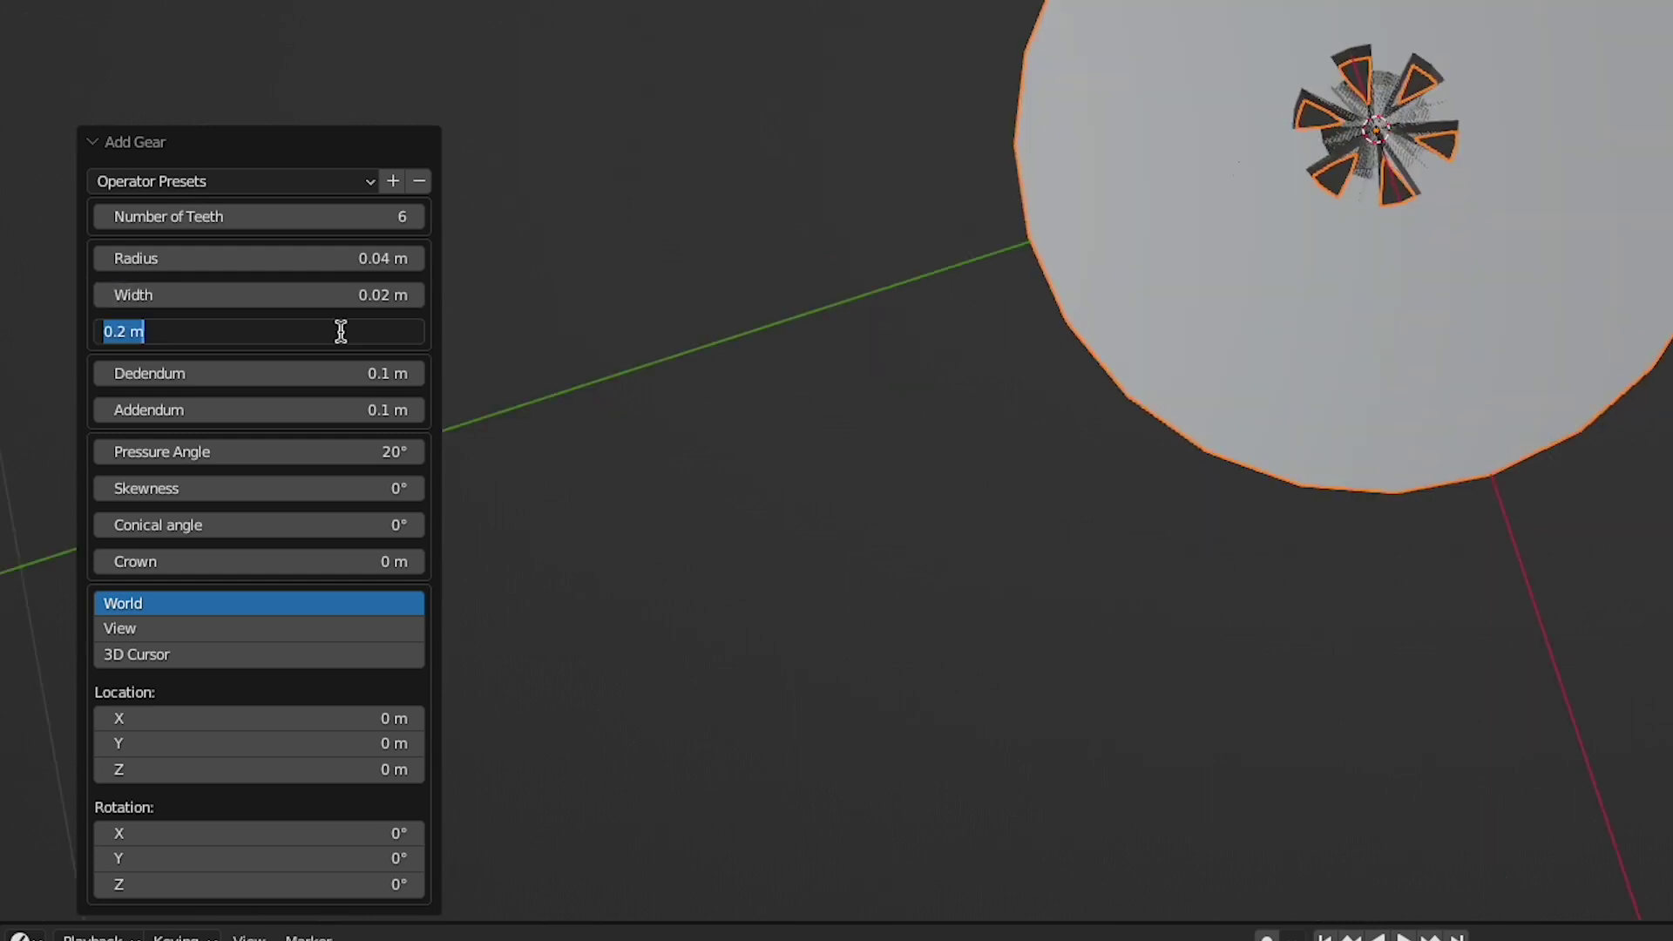
key("BackSpace")
type(".03")
key("Return")
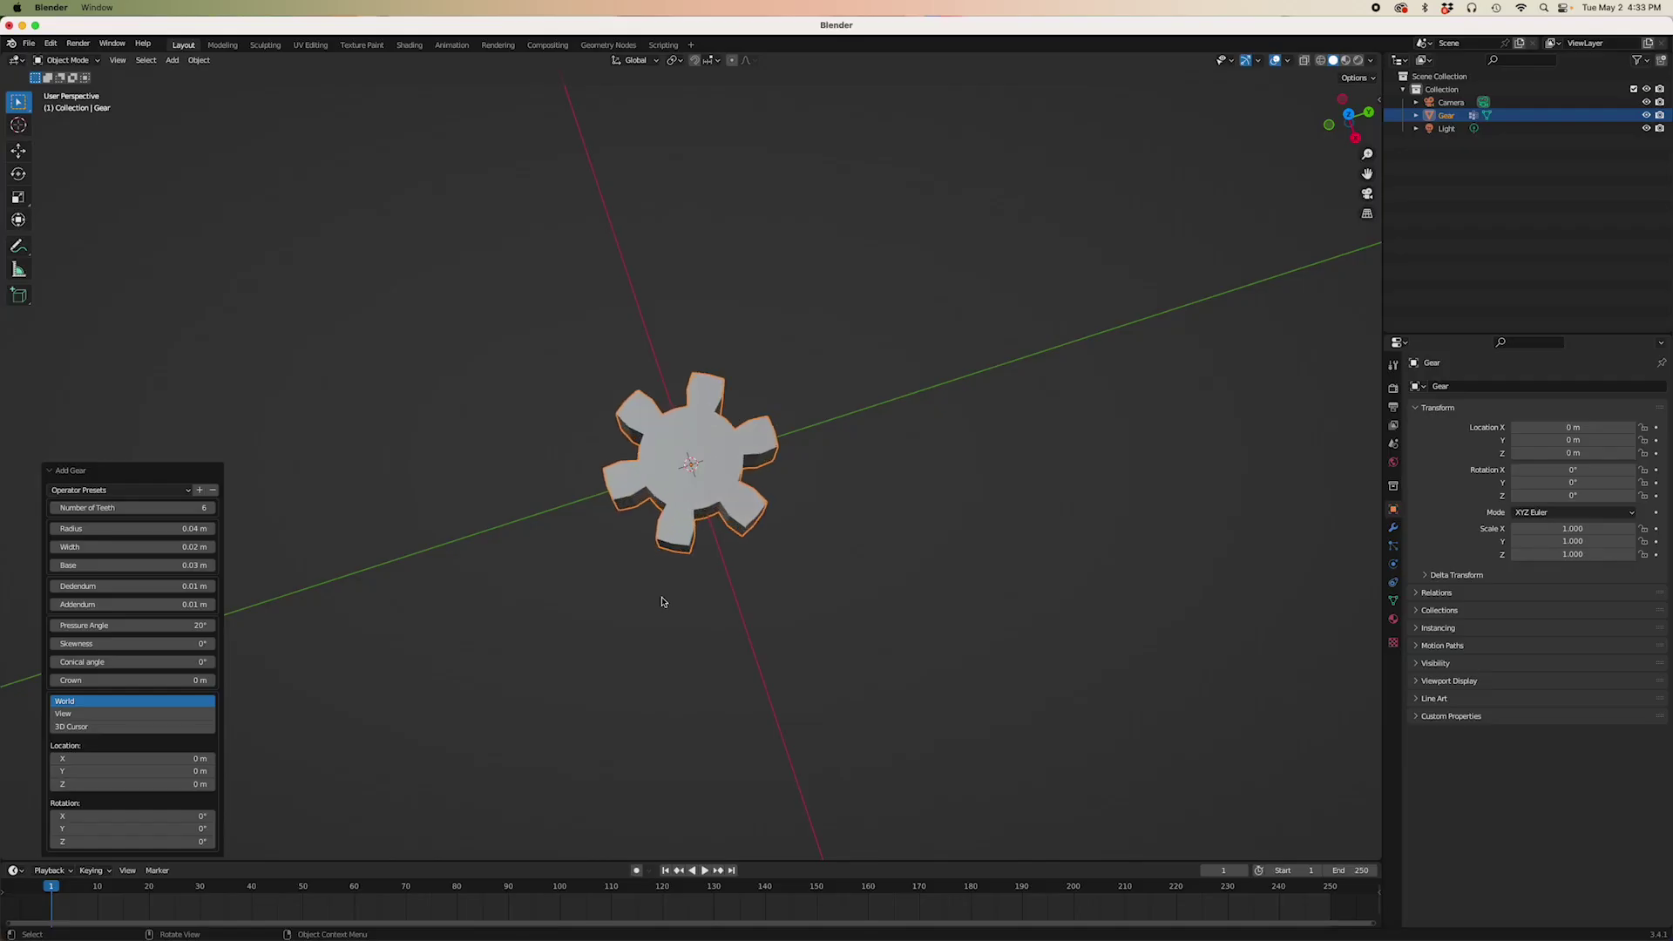
scroll(665, 598, "up", 3)
middle_click_drag(615, 529, 651, 643)
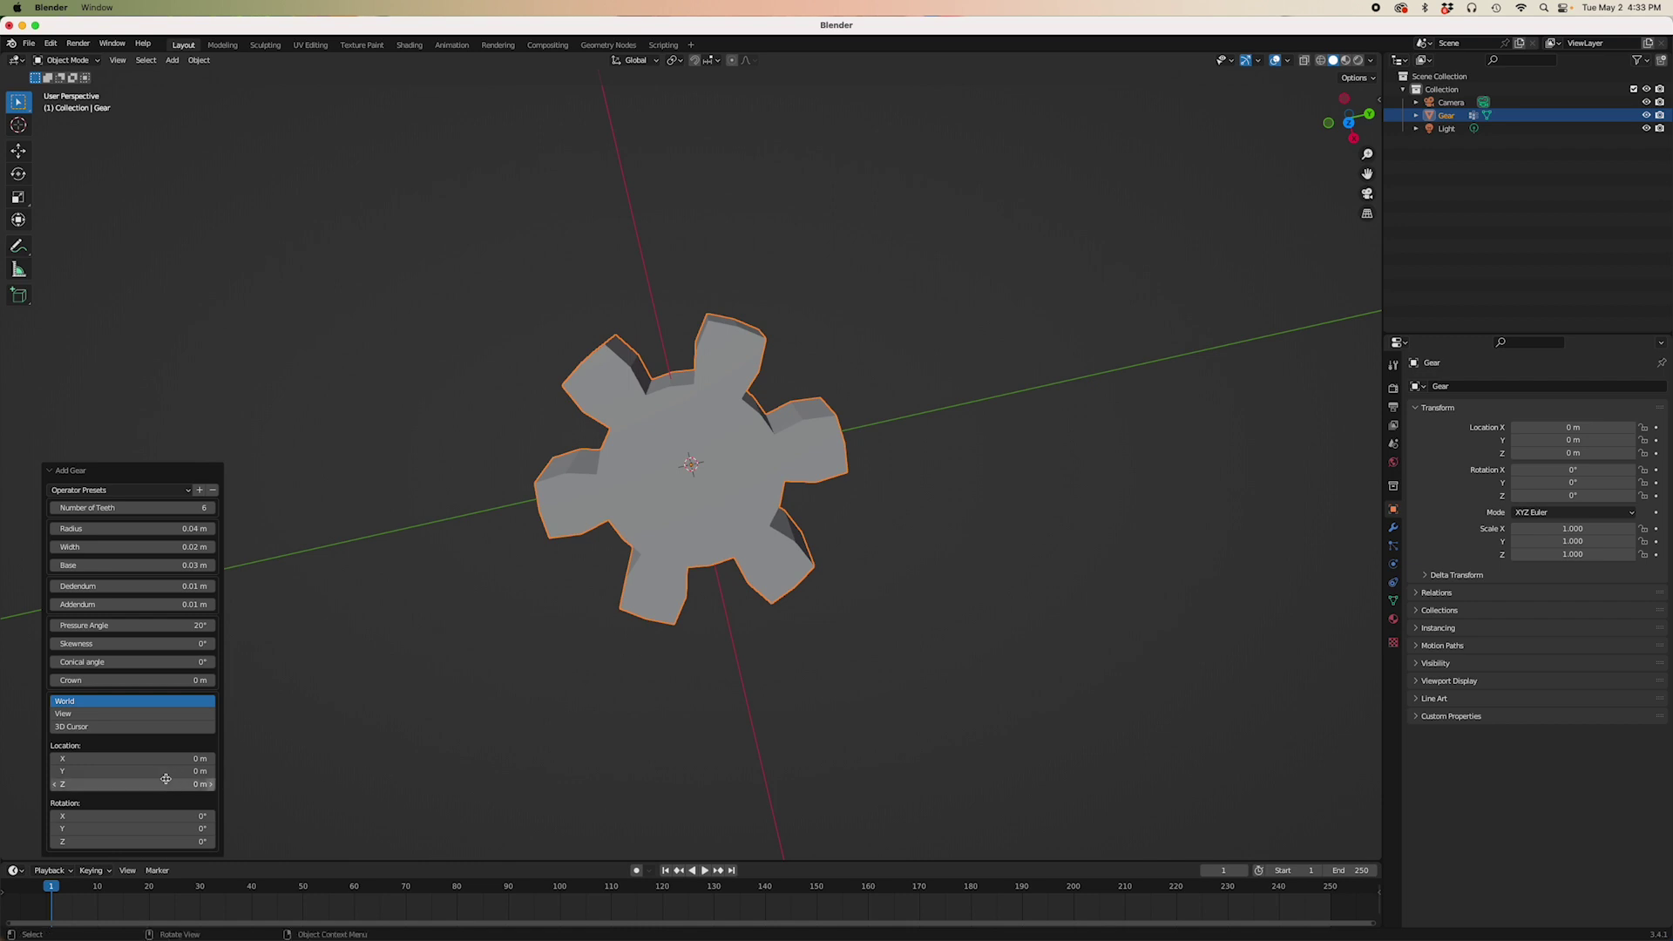
- Rotate the gear 30° about the Z axis
left_click(91, 839)
type("30")
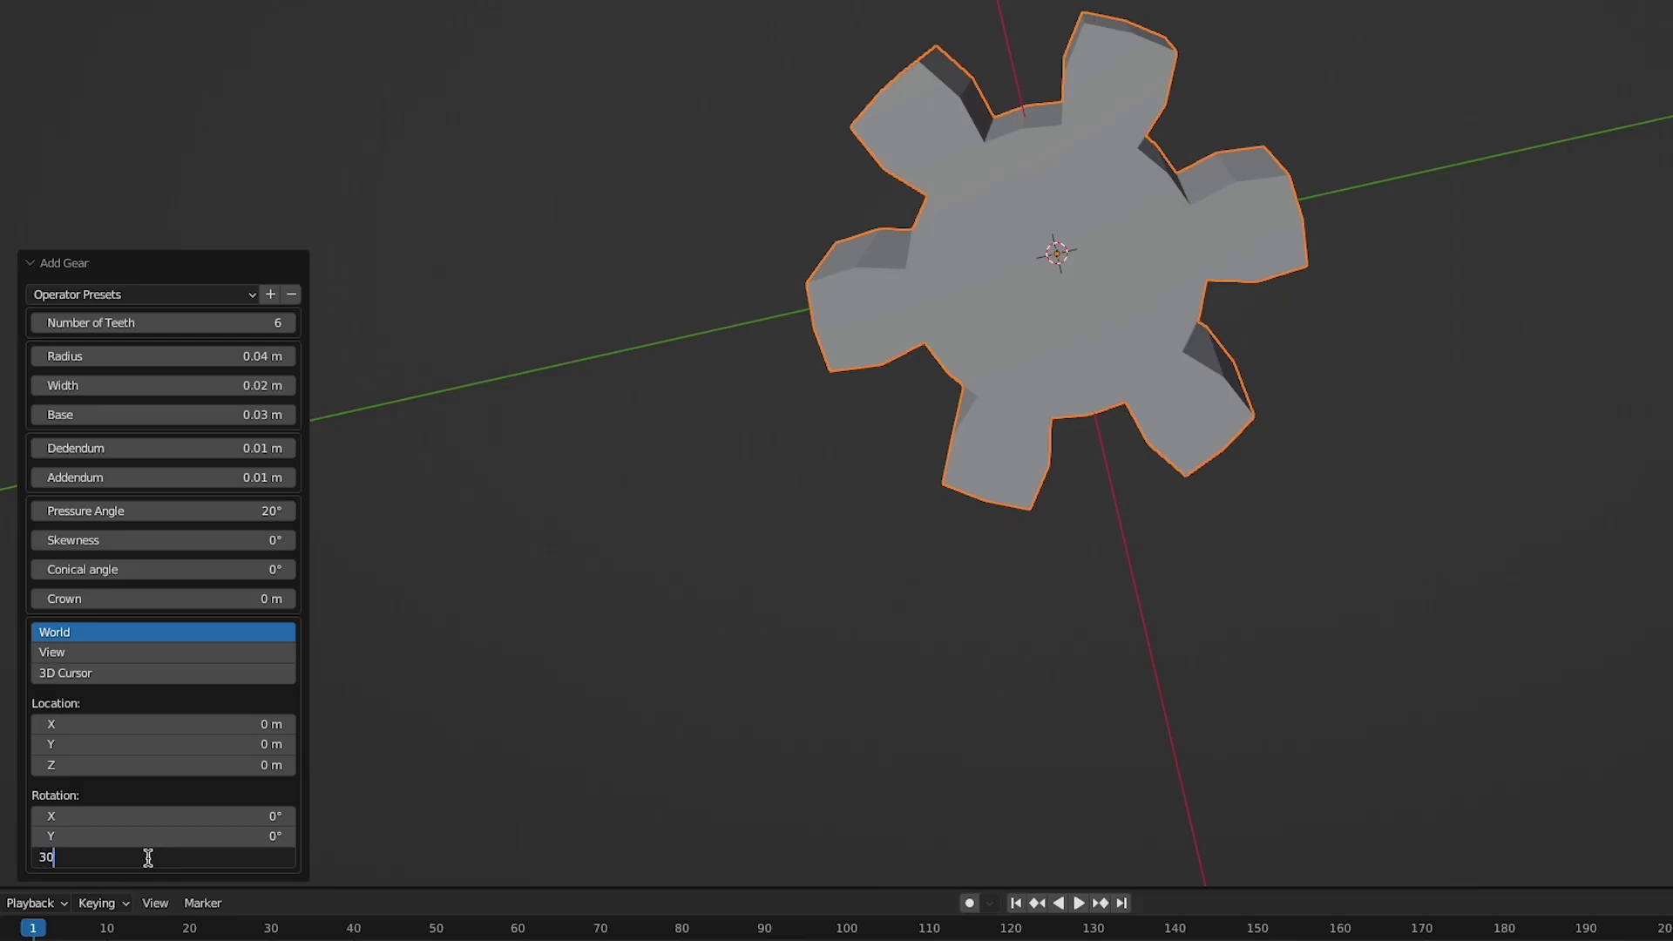
key("Return")
middle_click_drag(516, 713, 523, 665)
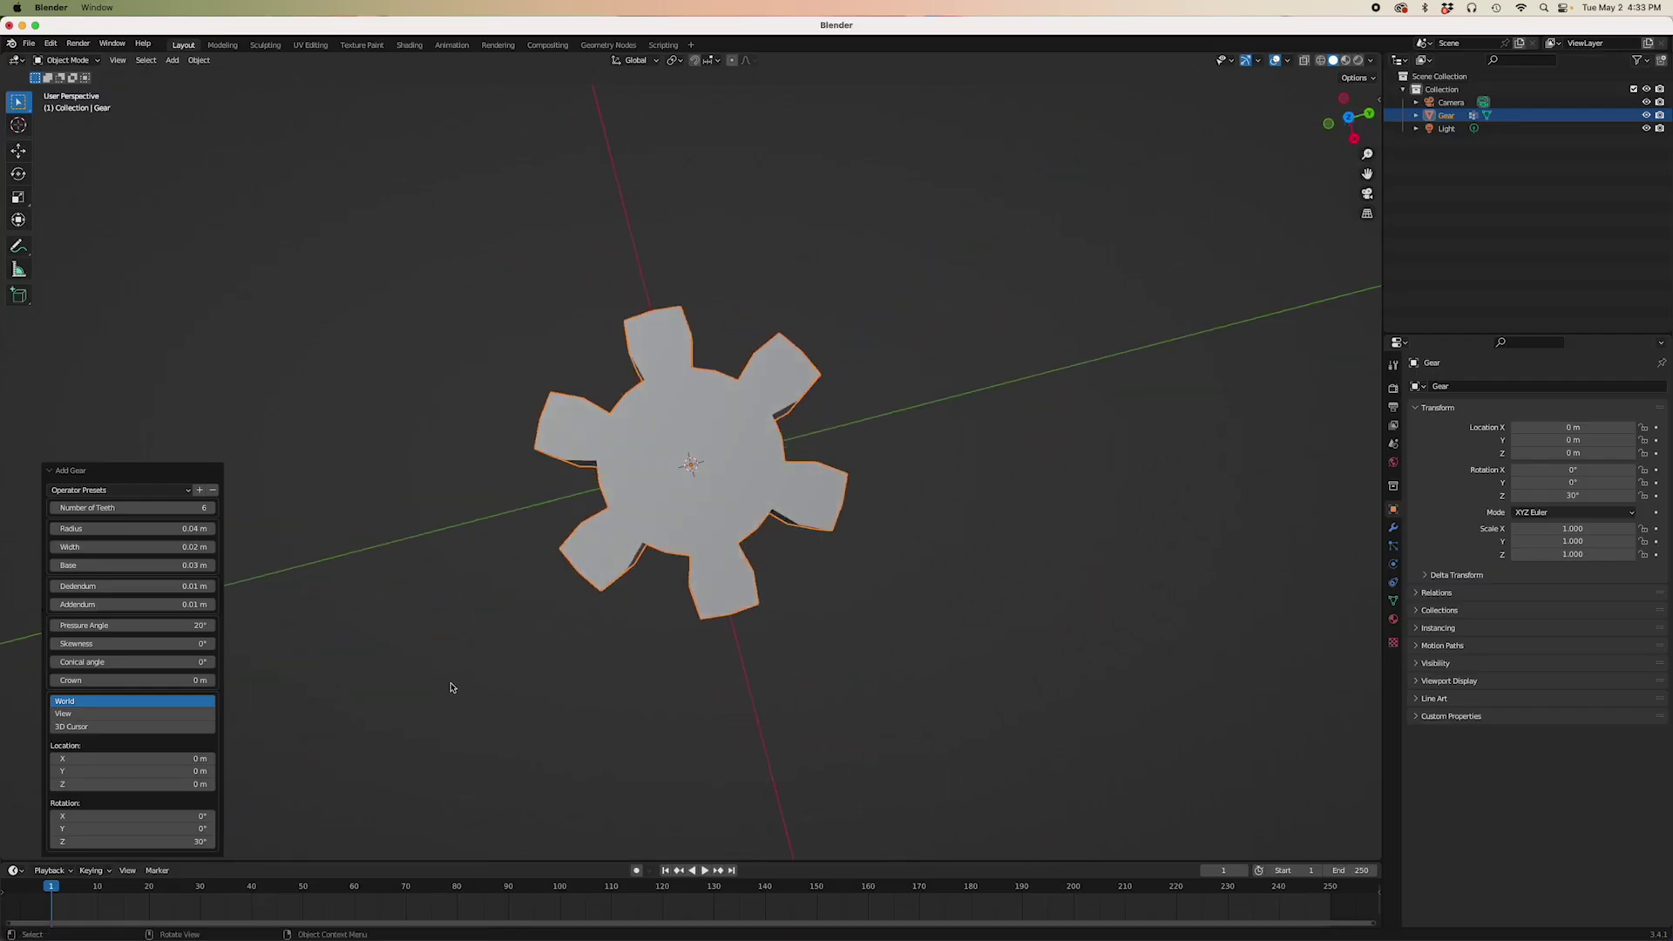
- Add a second gear with 360 teeth and a 2.4 m radius
key("shift+a")
mouse_move(592, 613)
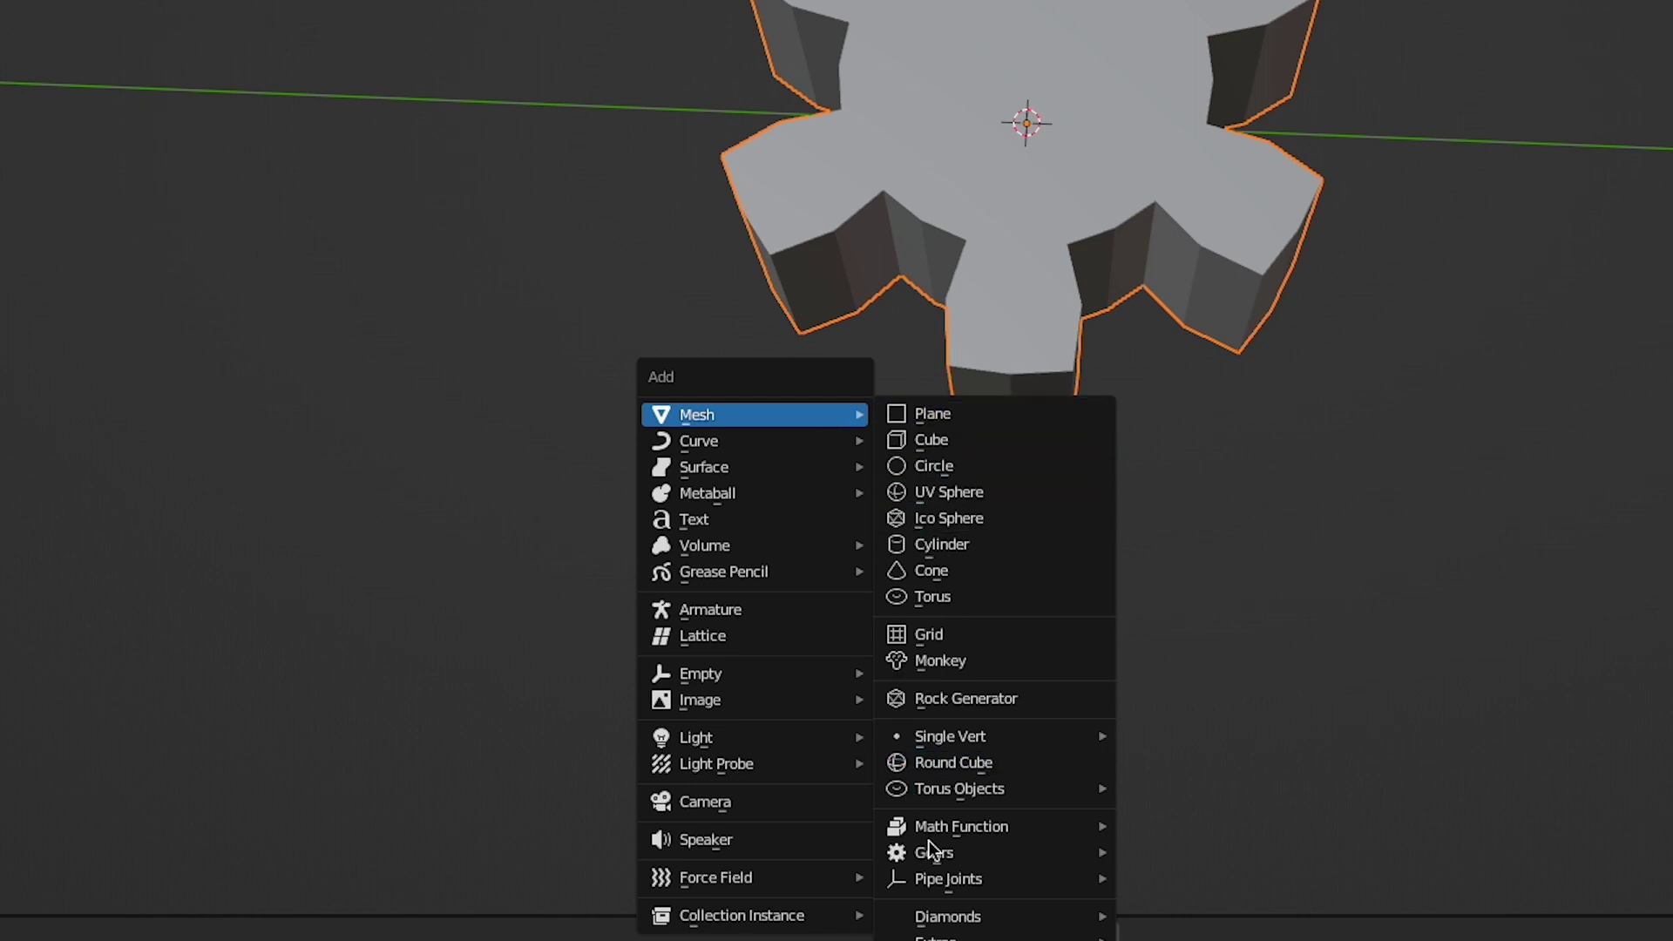
mouse_move(1001, 855)
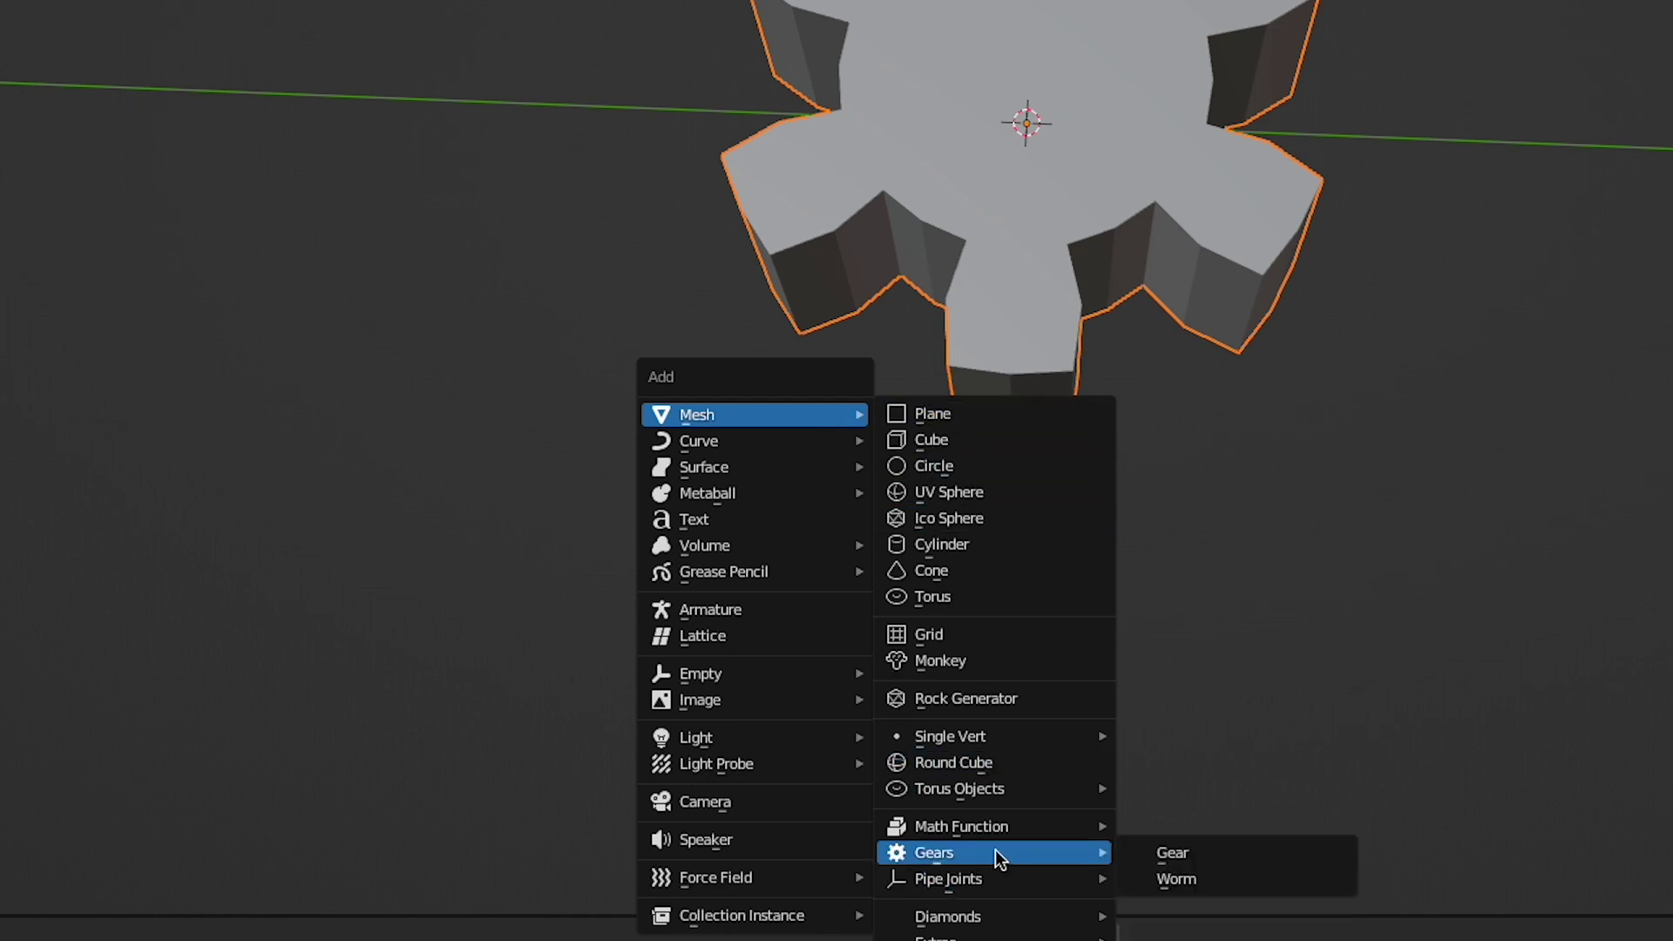
left_click(1177, 857)
left_click(42, 209)
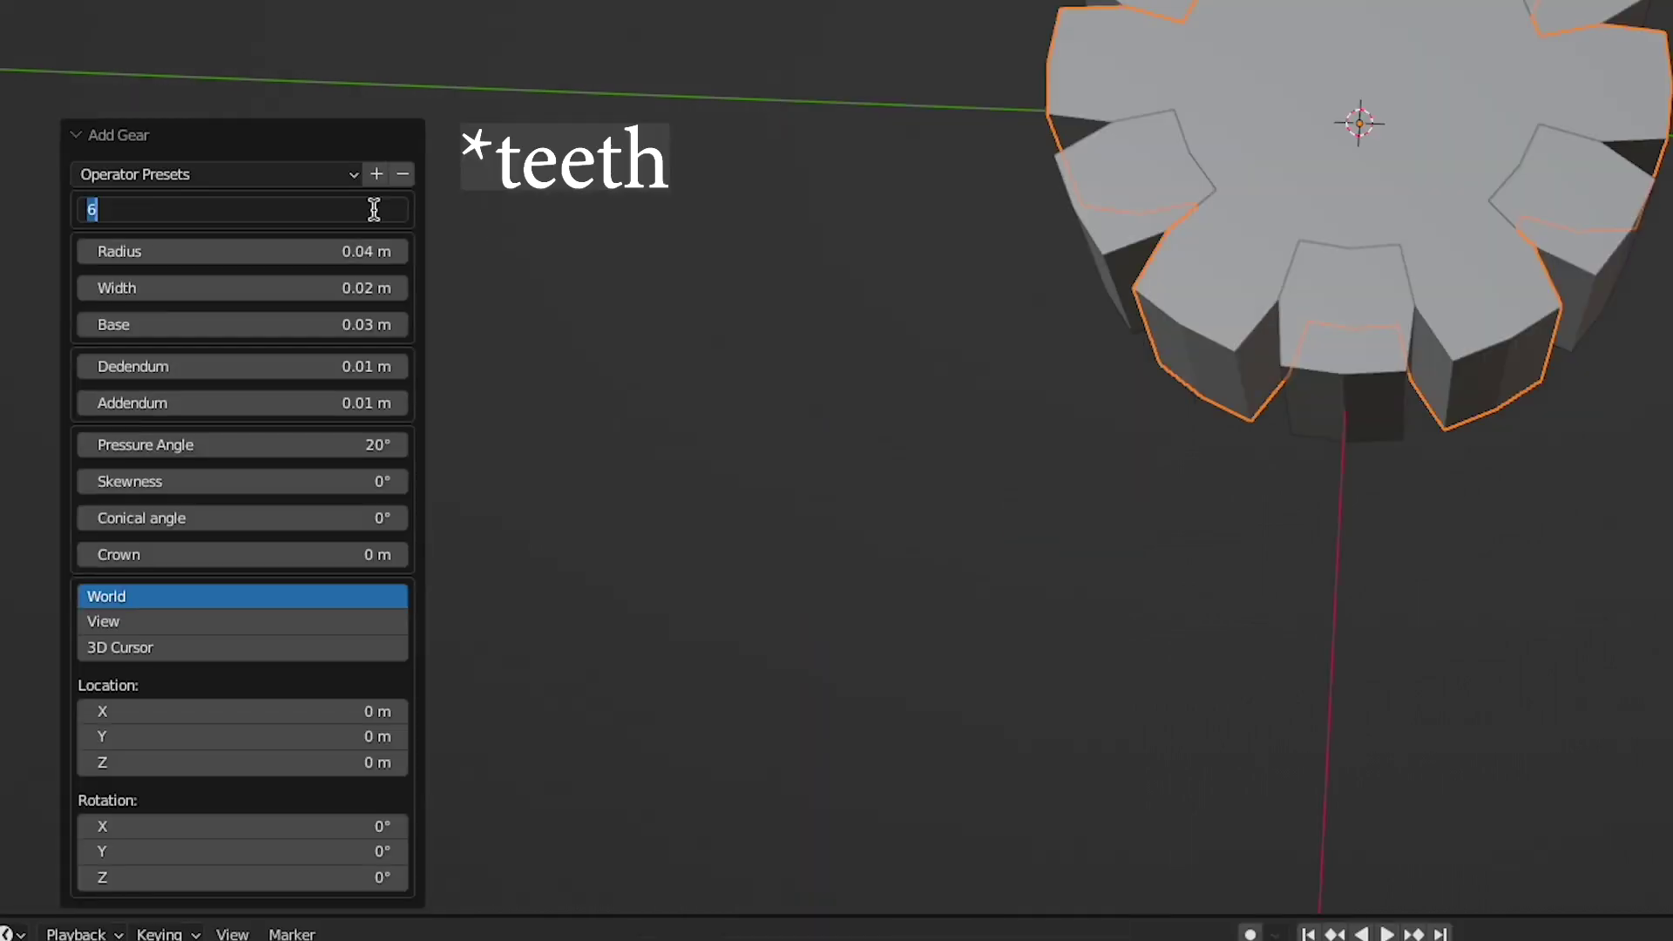
type("360")
key("Return")
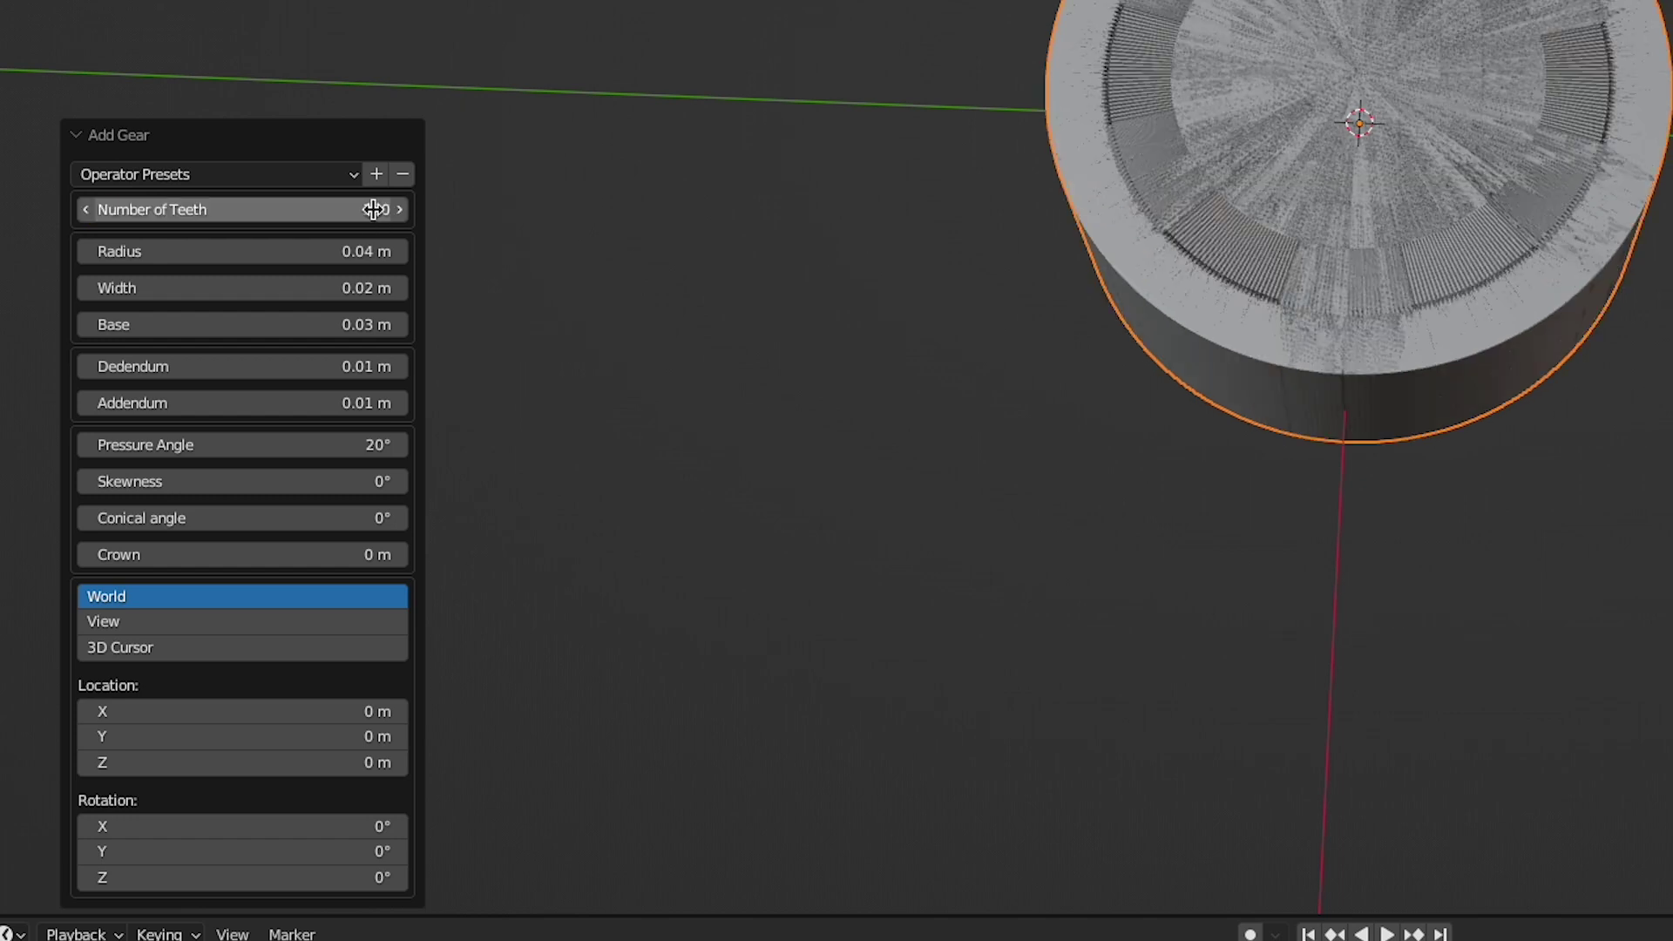
left_click(364, 253)
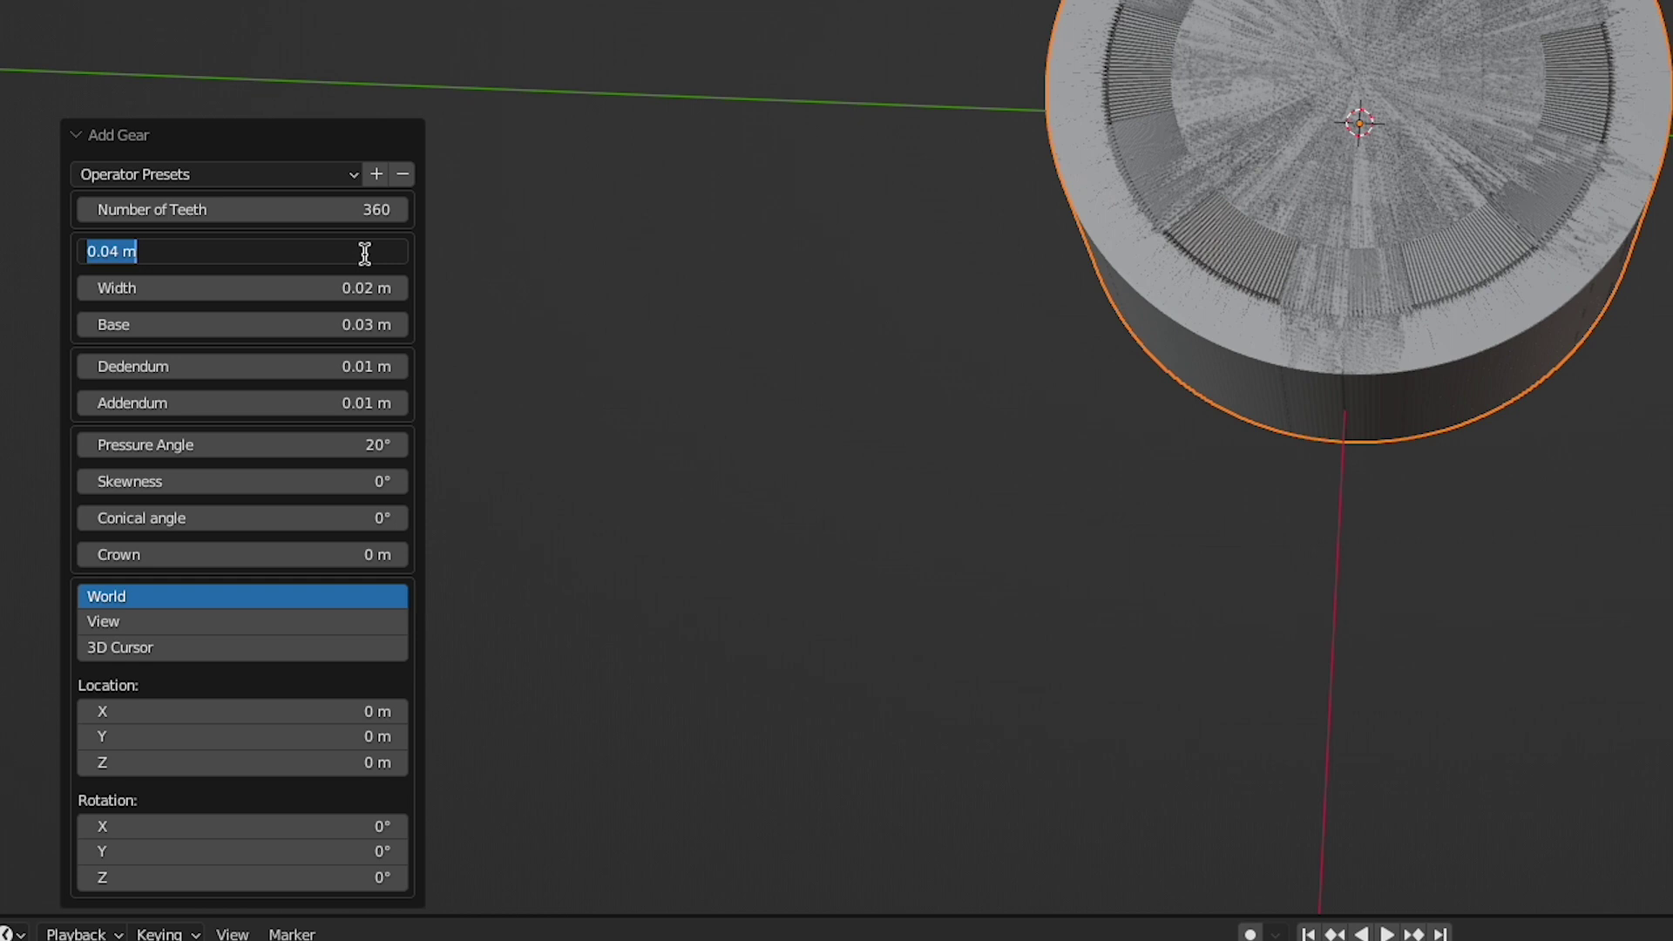
type("2.4")
key("Return")
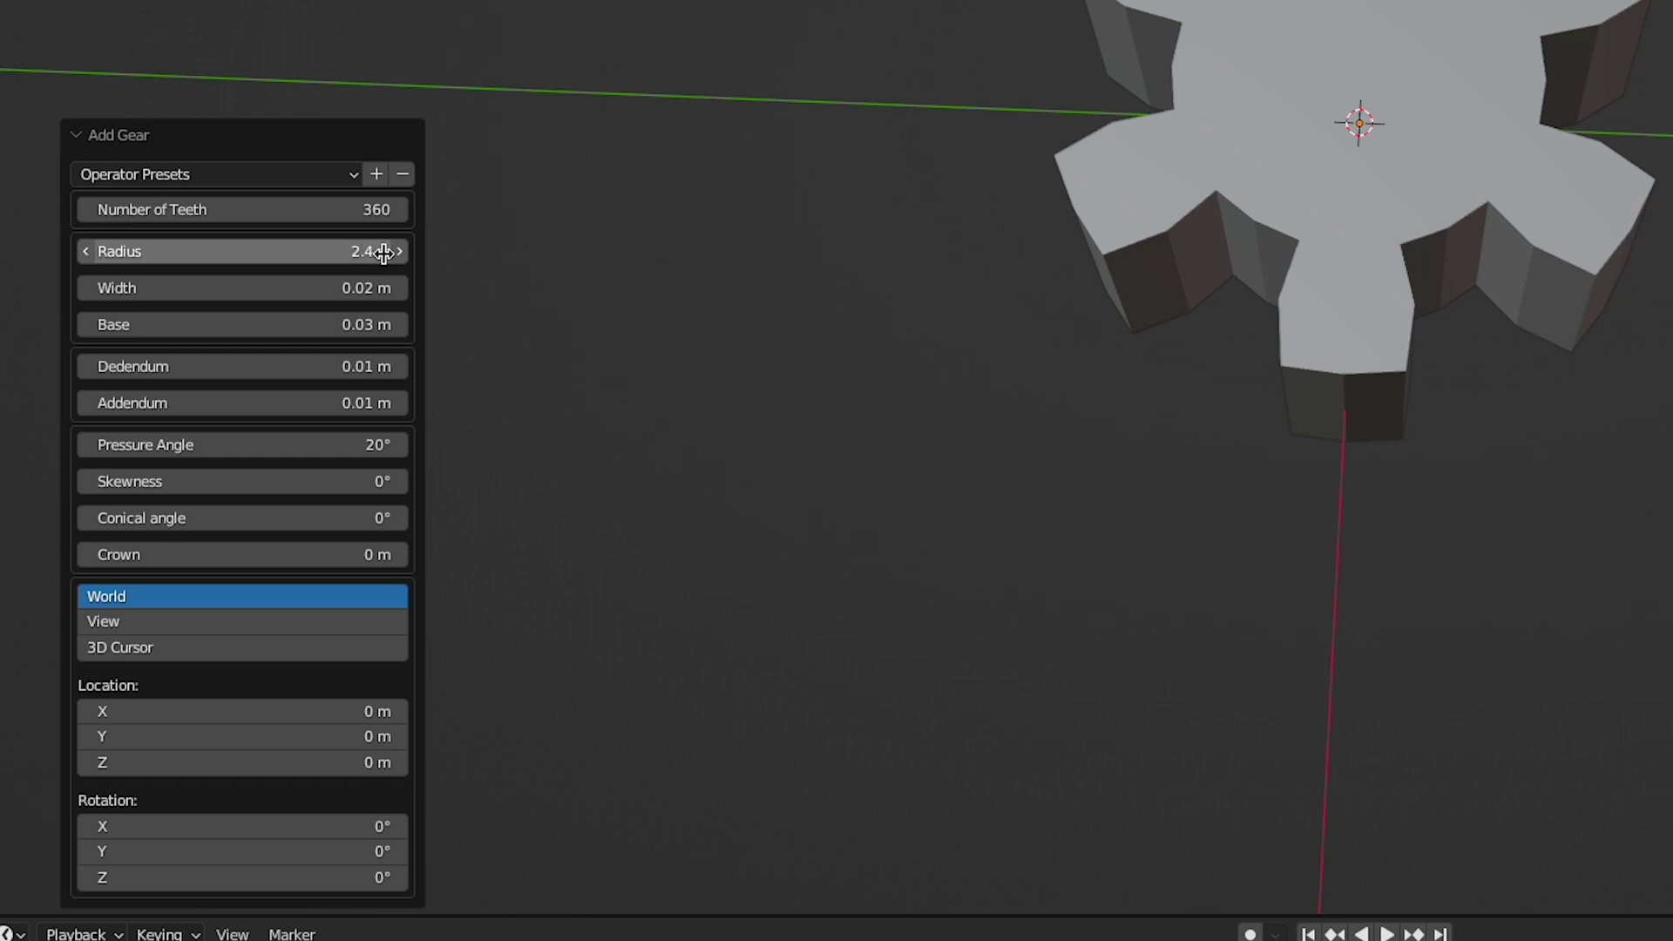
- Set the large gear's base to 2.39 so it becomes a solid disc
scroll(688, 227, "down", 15)
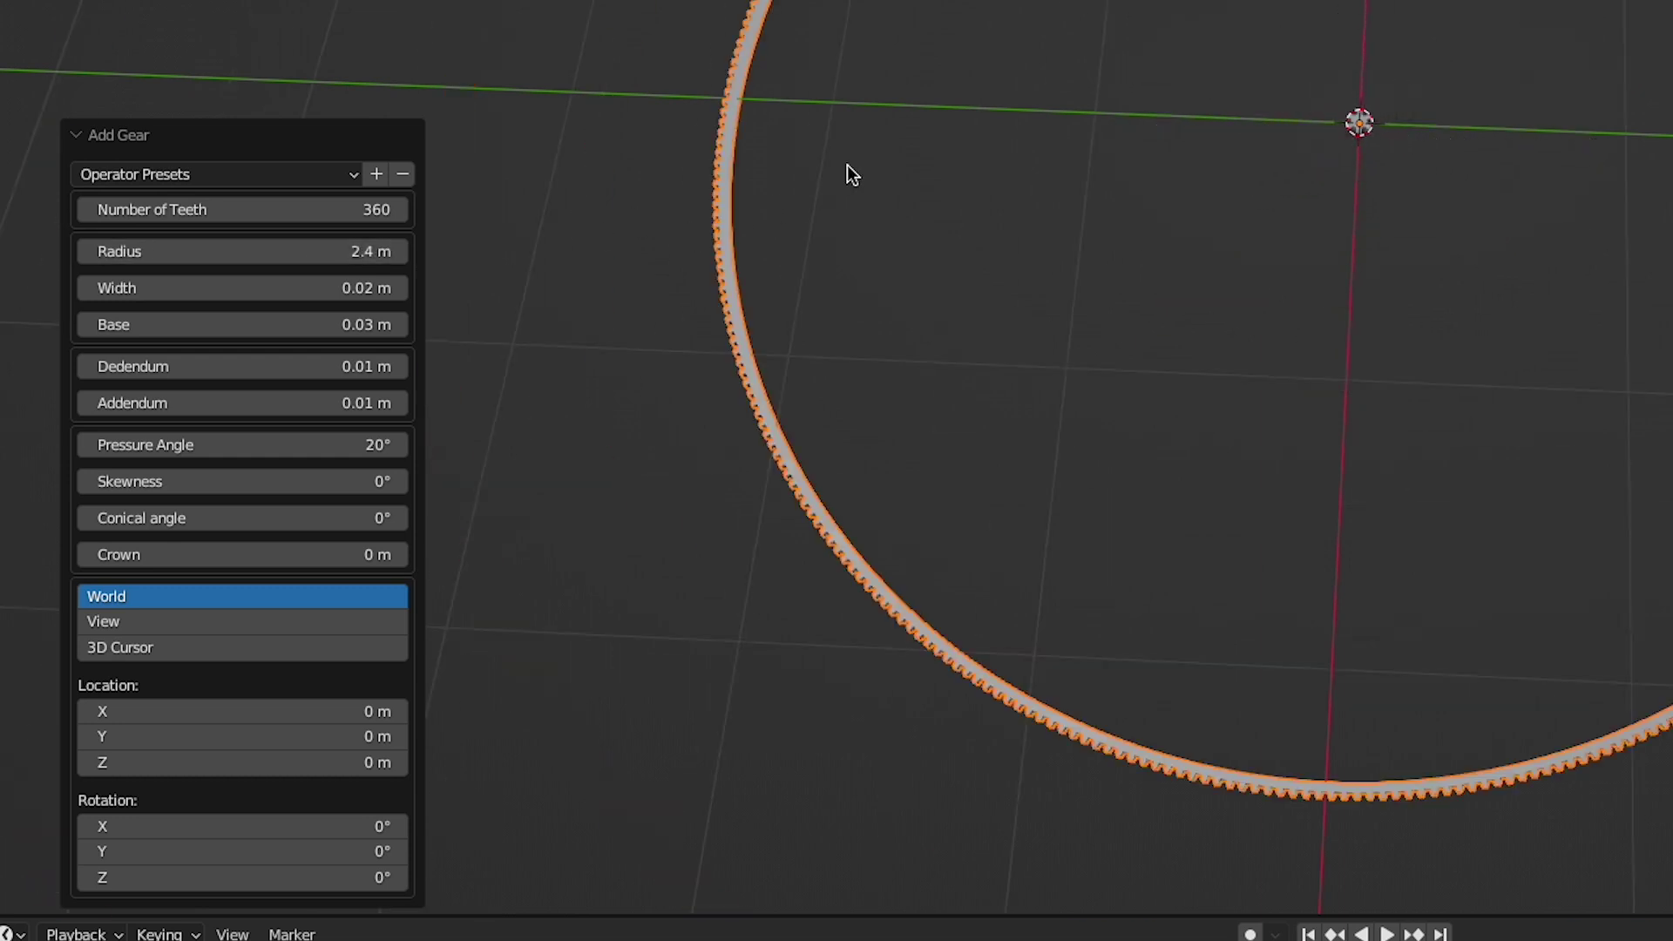
left_click(333, 325)
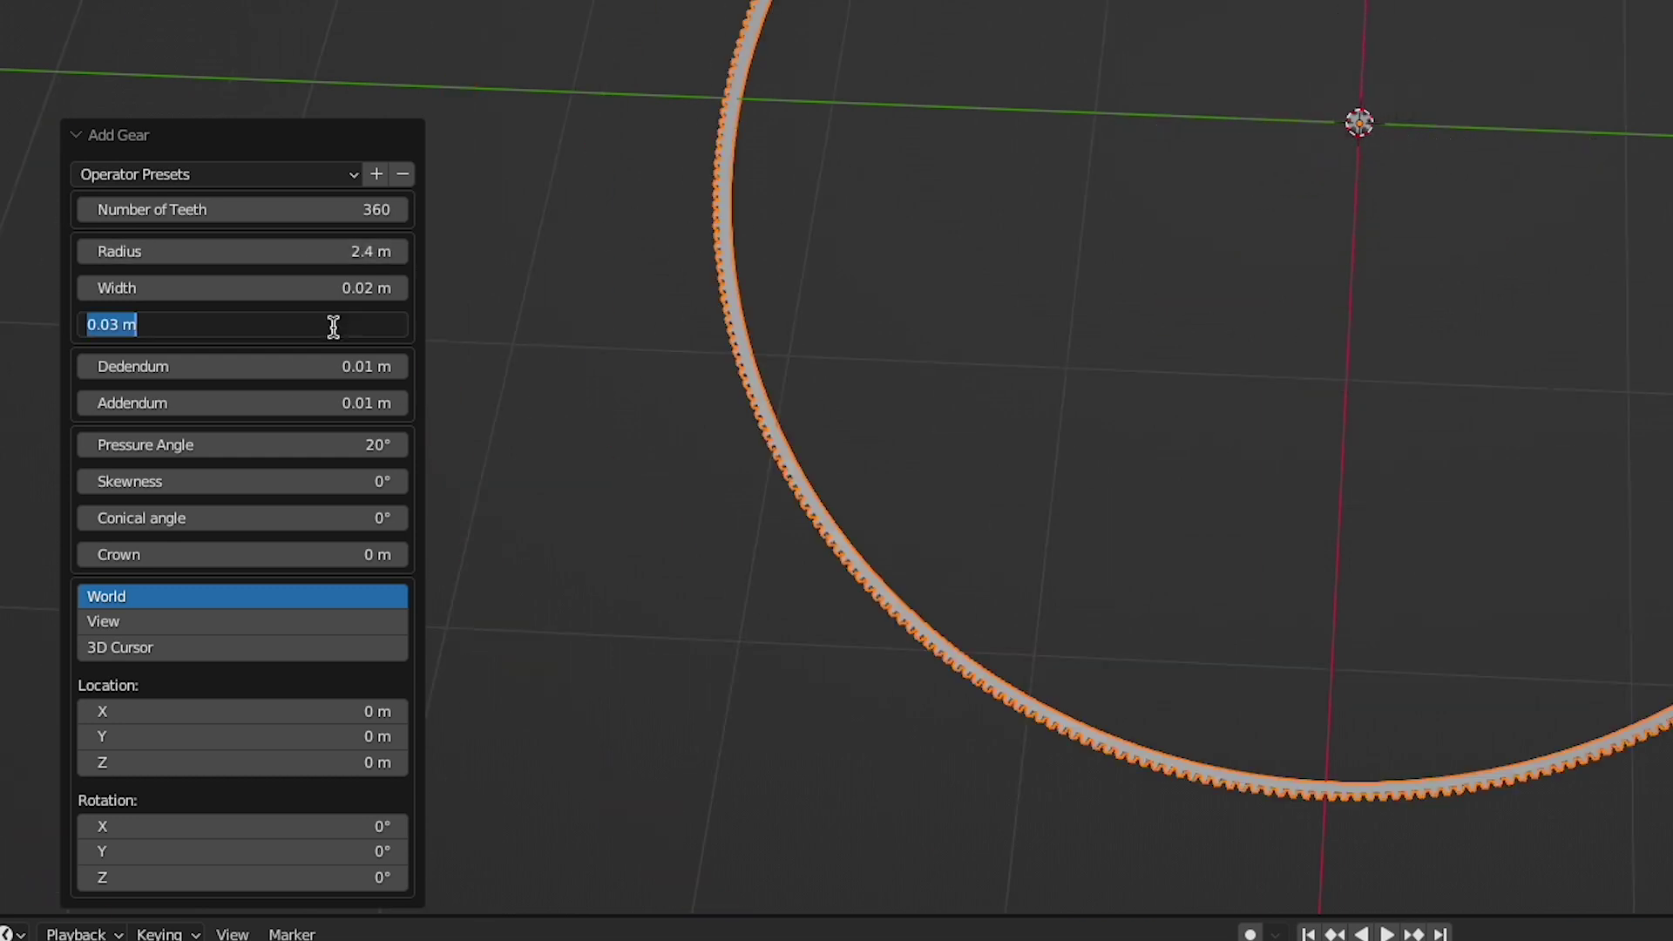
type("2.39")
key("Return")
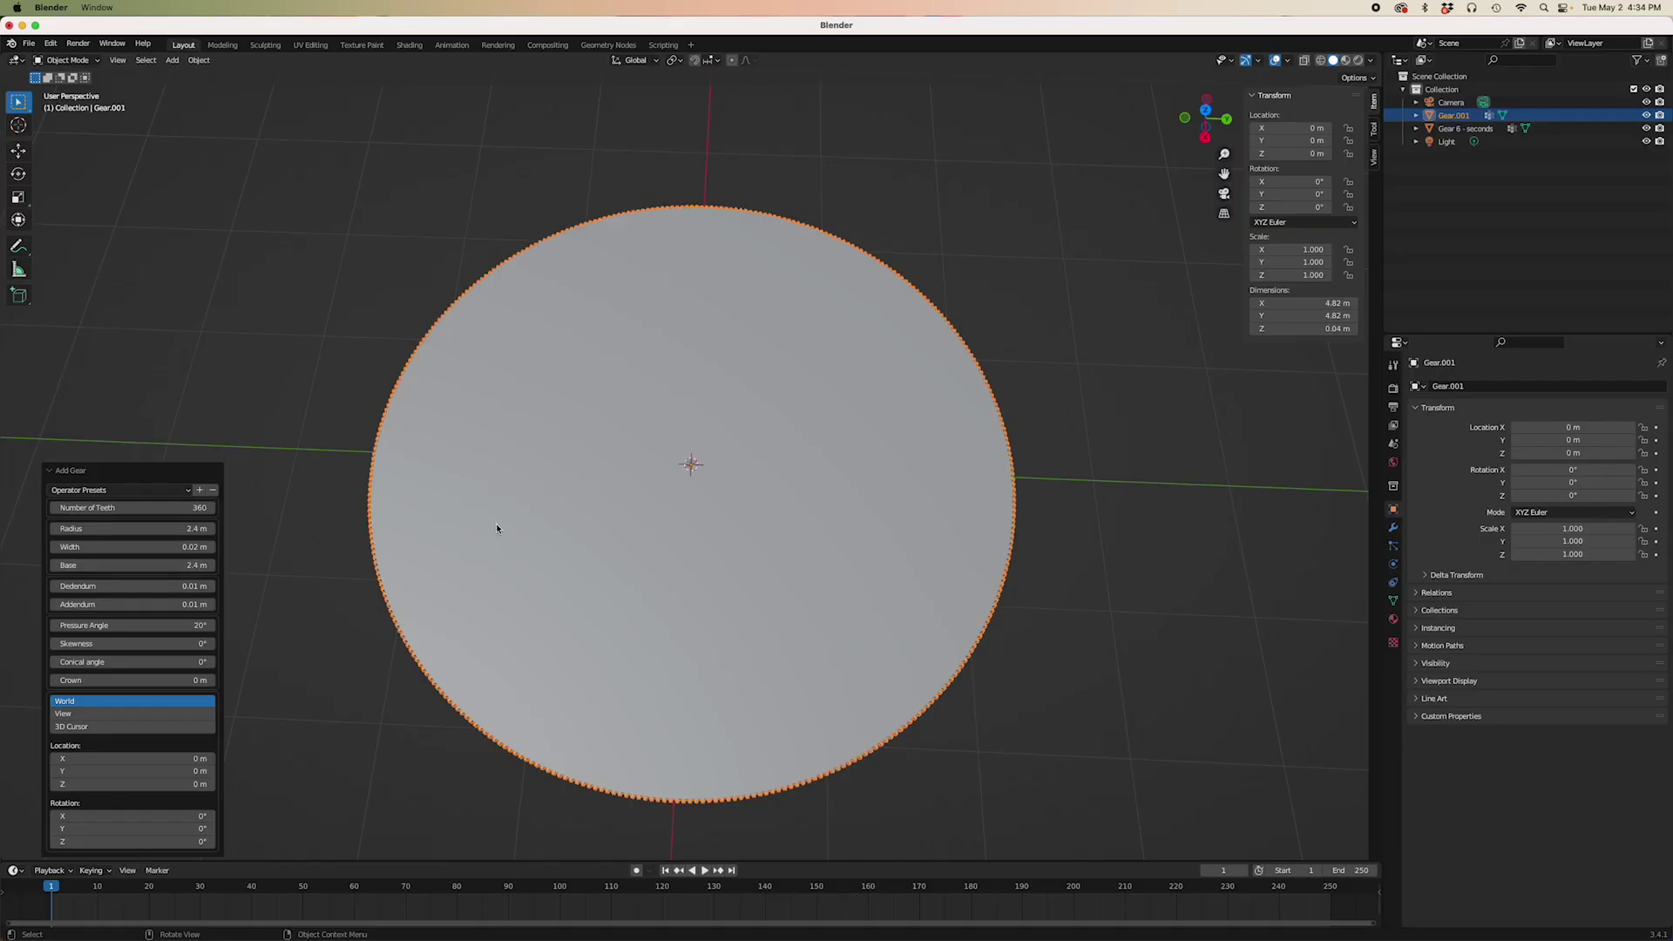
- Switch to top orthographic view, framed on the large gear's rim
mouse_move(509, 529)
middle_mouse_down()
mouse_move(546, 494)
mouse_move(553, 453)
mouse_move(550, 552)
mouse_move(533, 547)
middle_mouse_up()
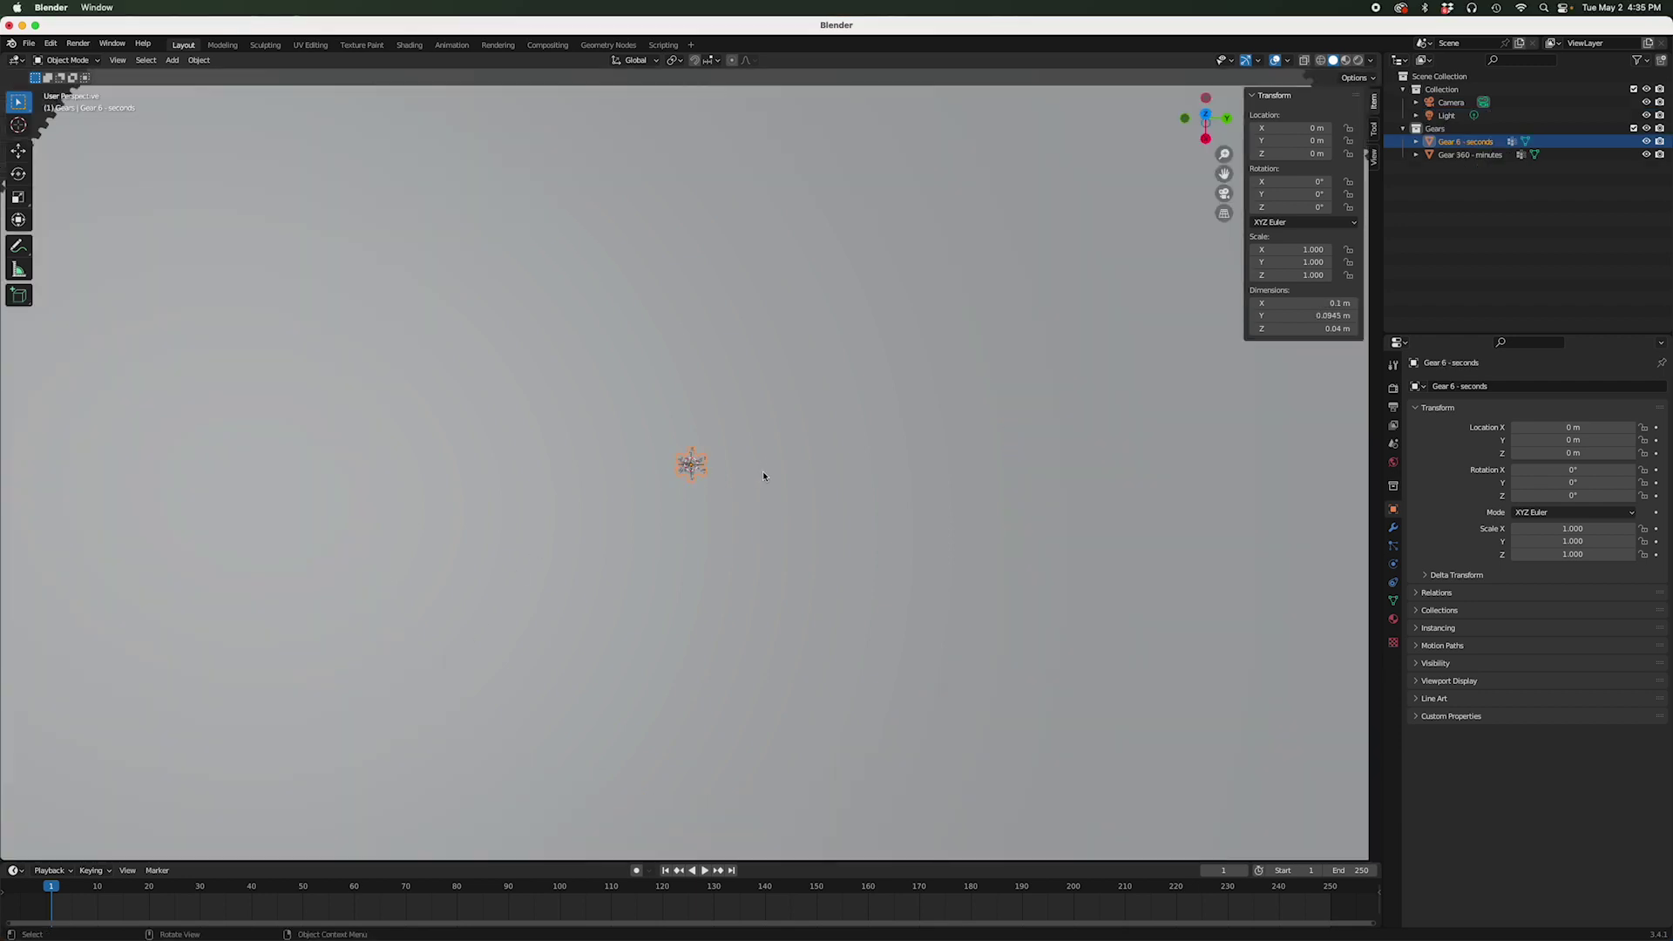
scroll(762, 469, "down", 2)
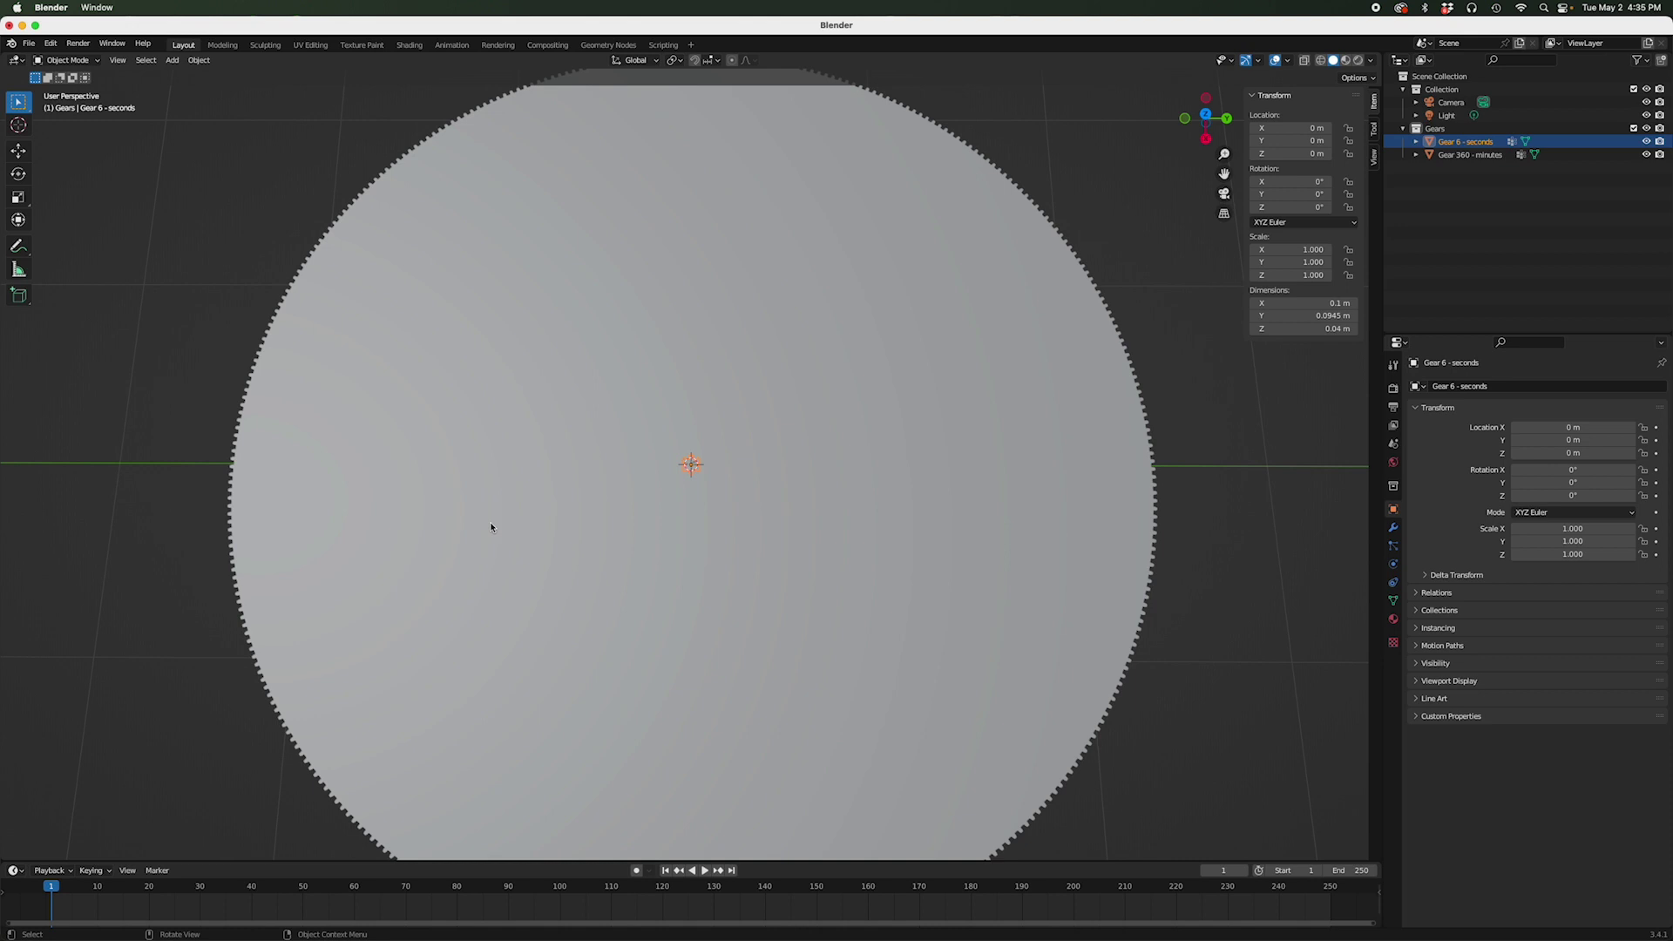
key("KP_7")
middle_click_drag(485, 493, 949, 505, "shift")
scroll(950, 506, "up", 3)
scroll(878, 502, "up", 2)
- Slide the seconds gear along X to -2.4418 m to mesh with the minutes gear
key("g")
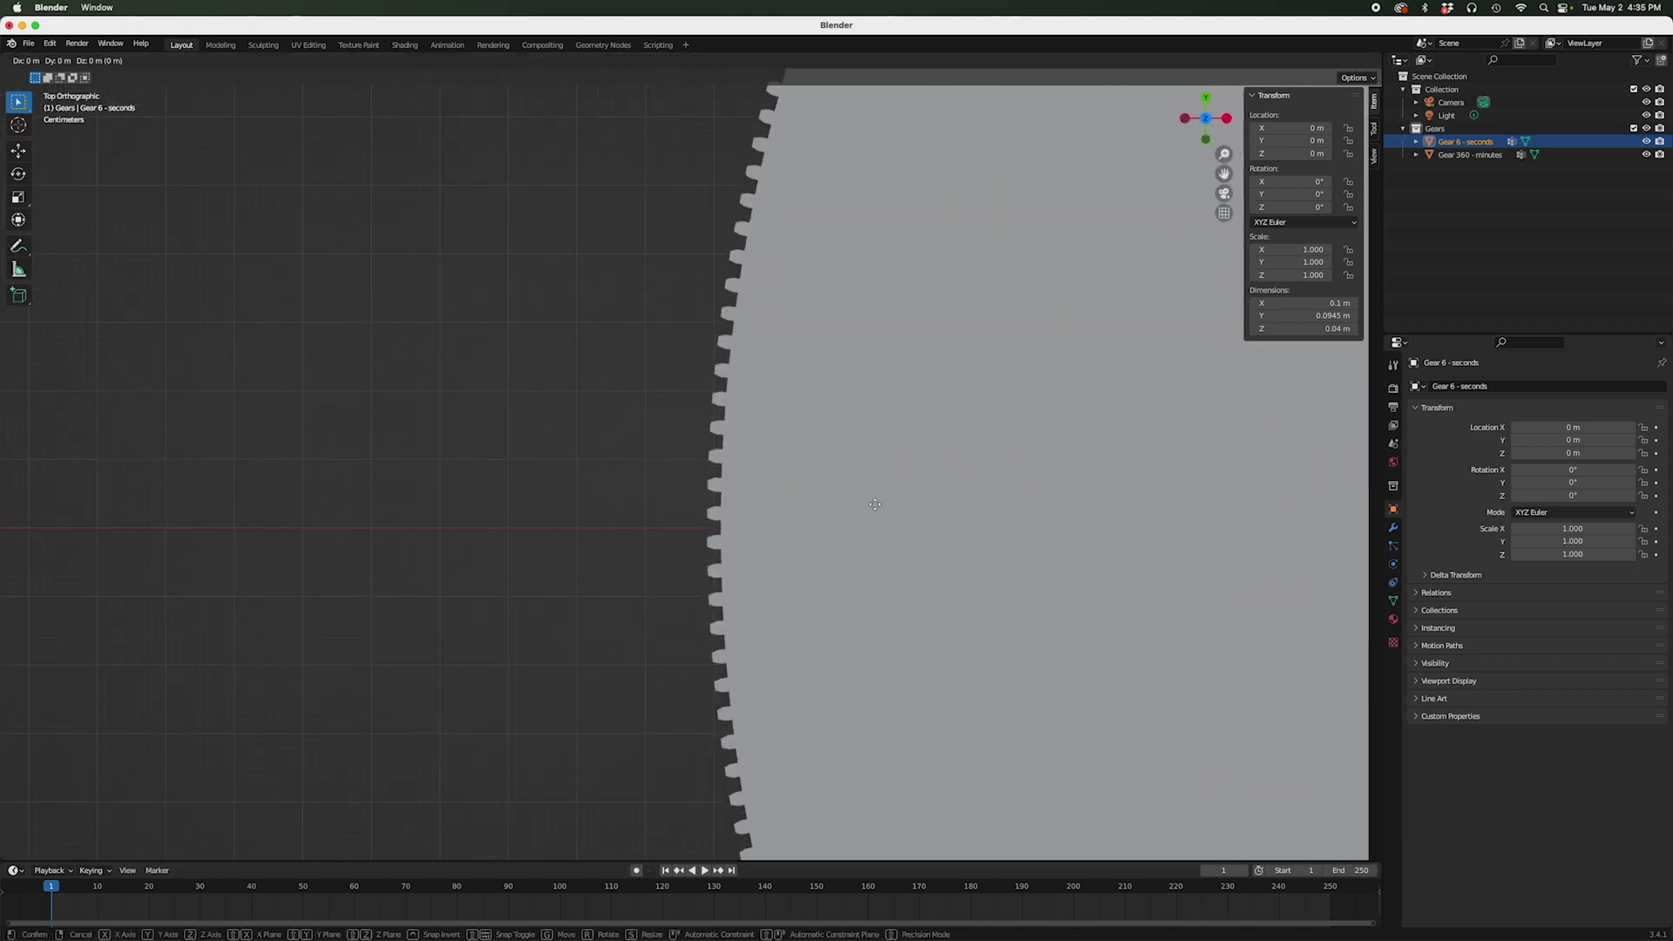
key("x")
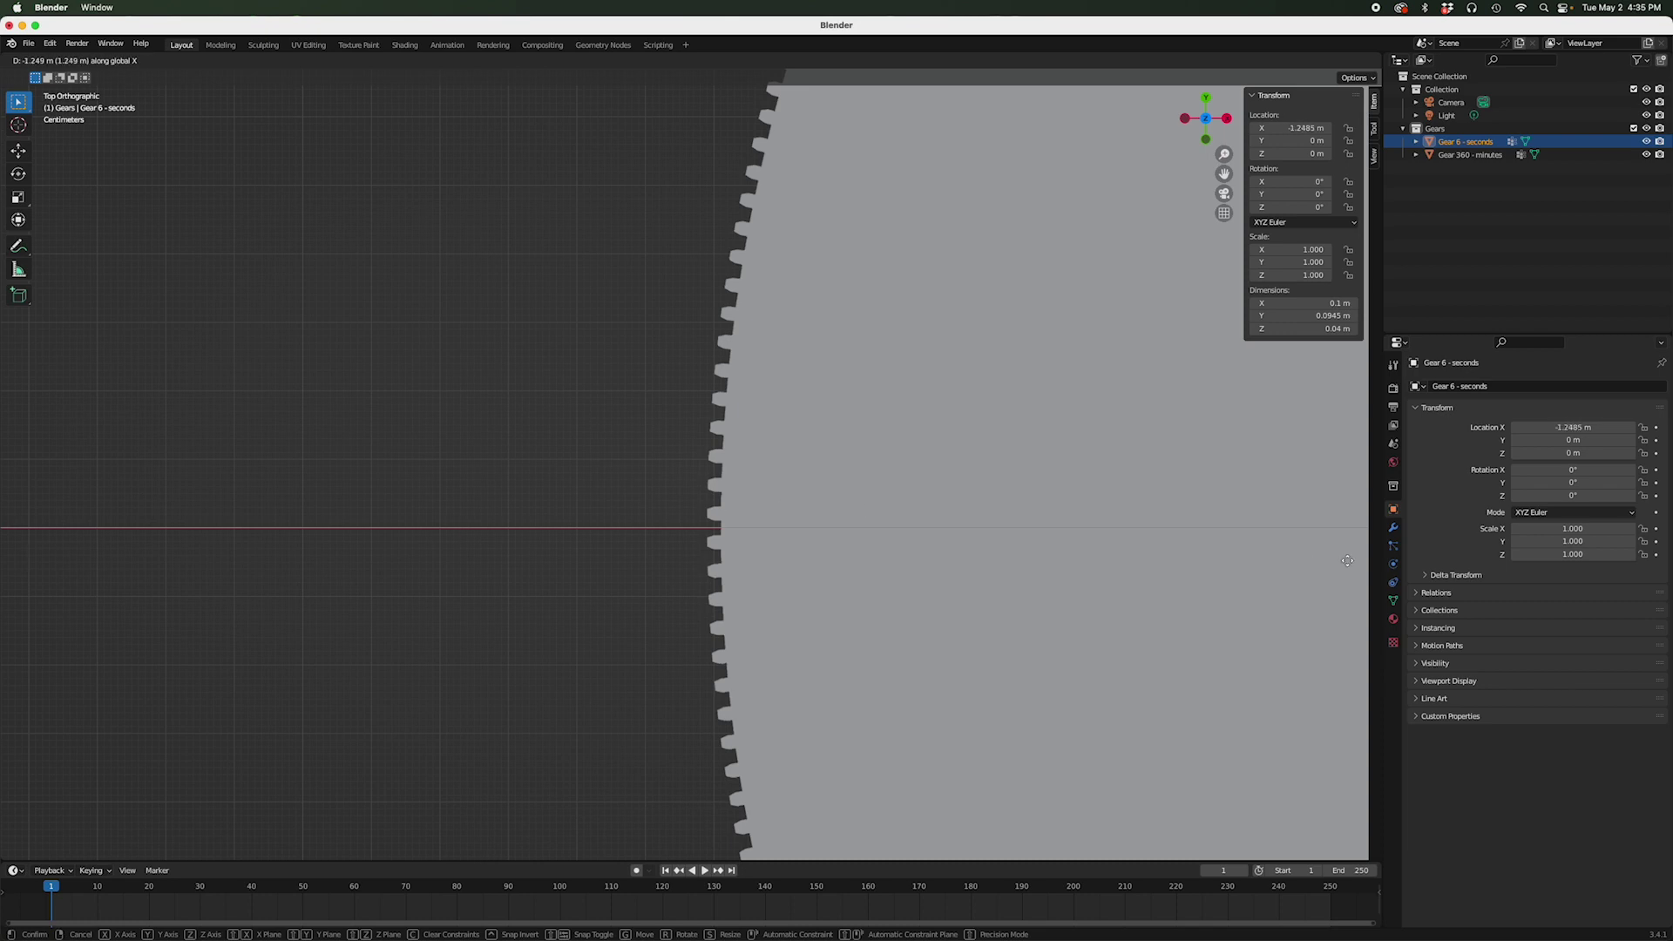
left_click(576, 665)
scroll(717, 658, "up", 5)
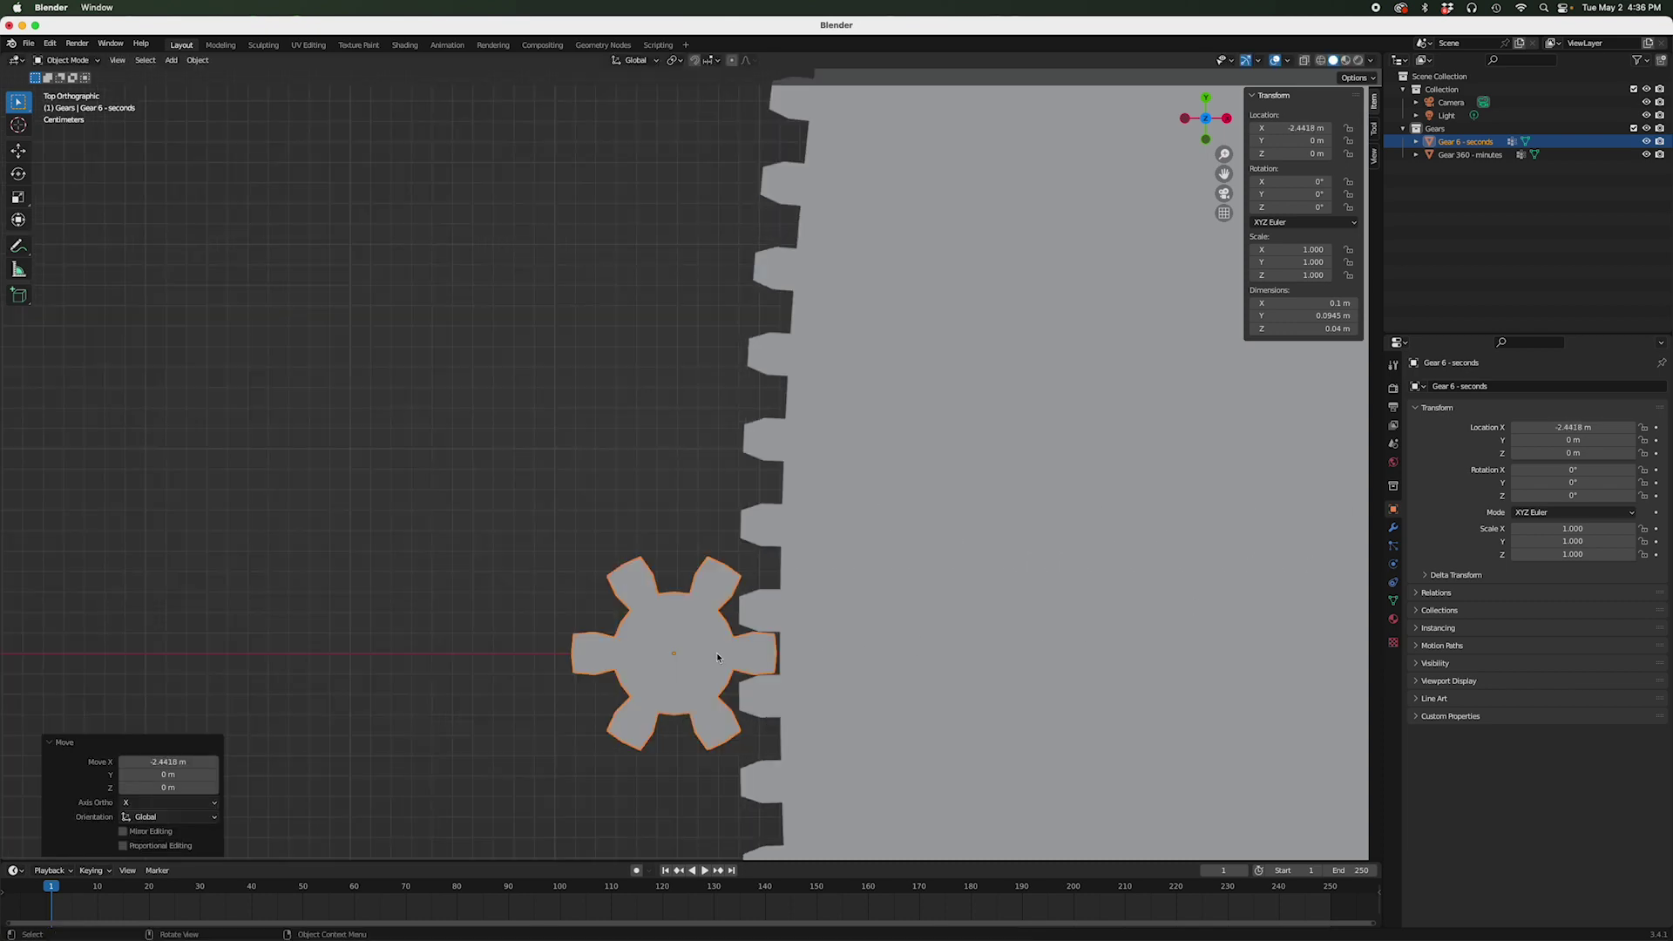
scroll(717, 659, "down", 8)
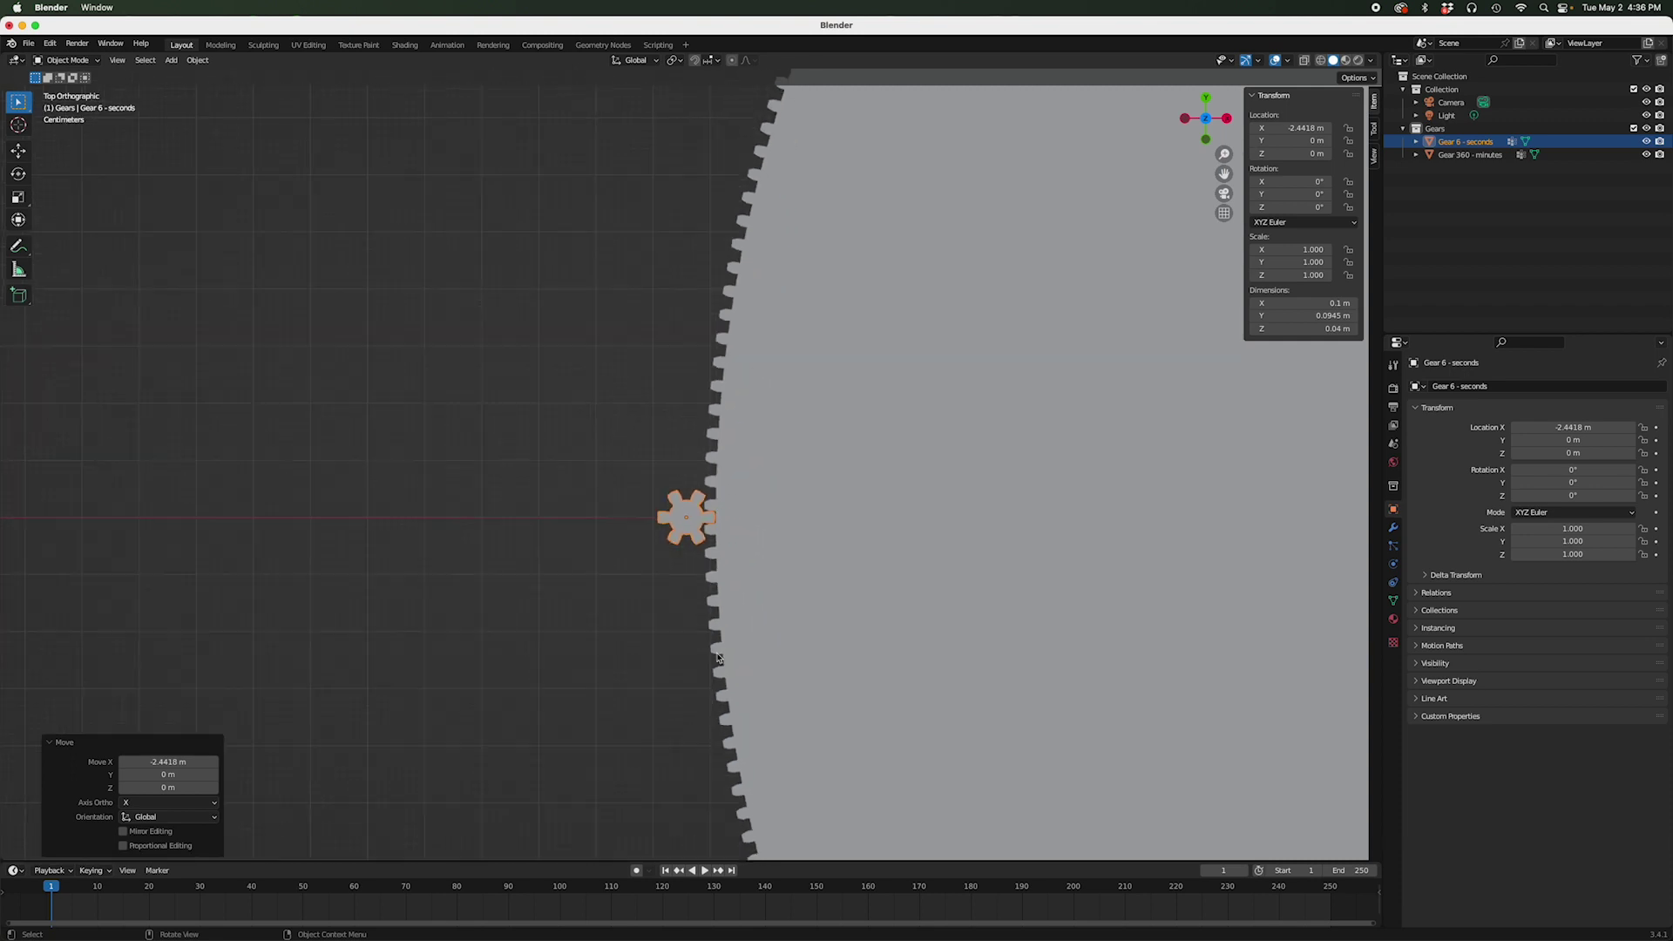
scroll(718, 658, "down", 2)
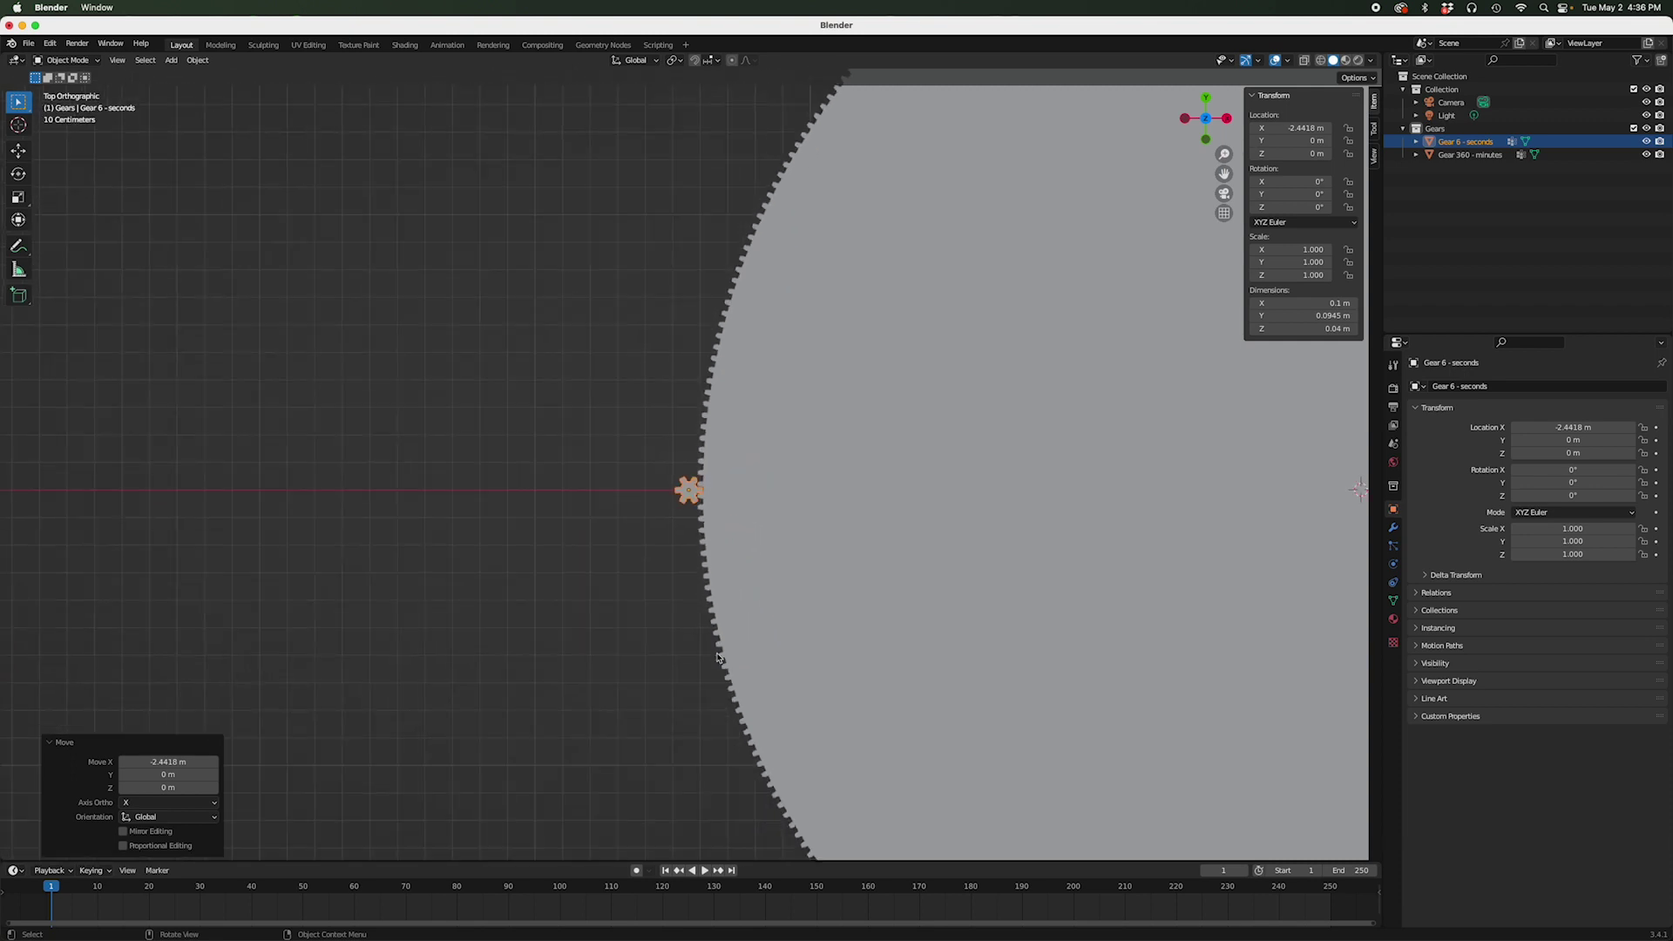
left_click(631, 664)
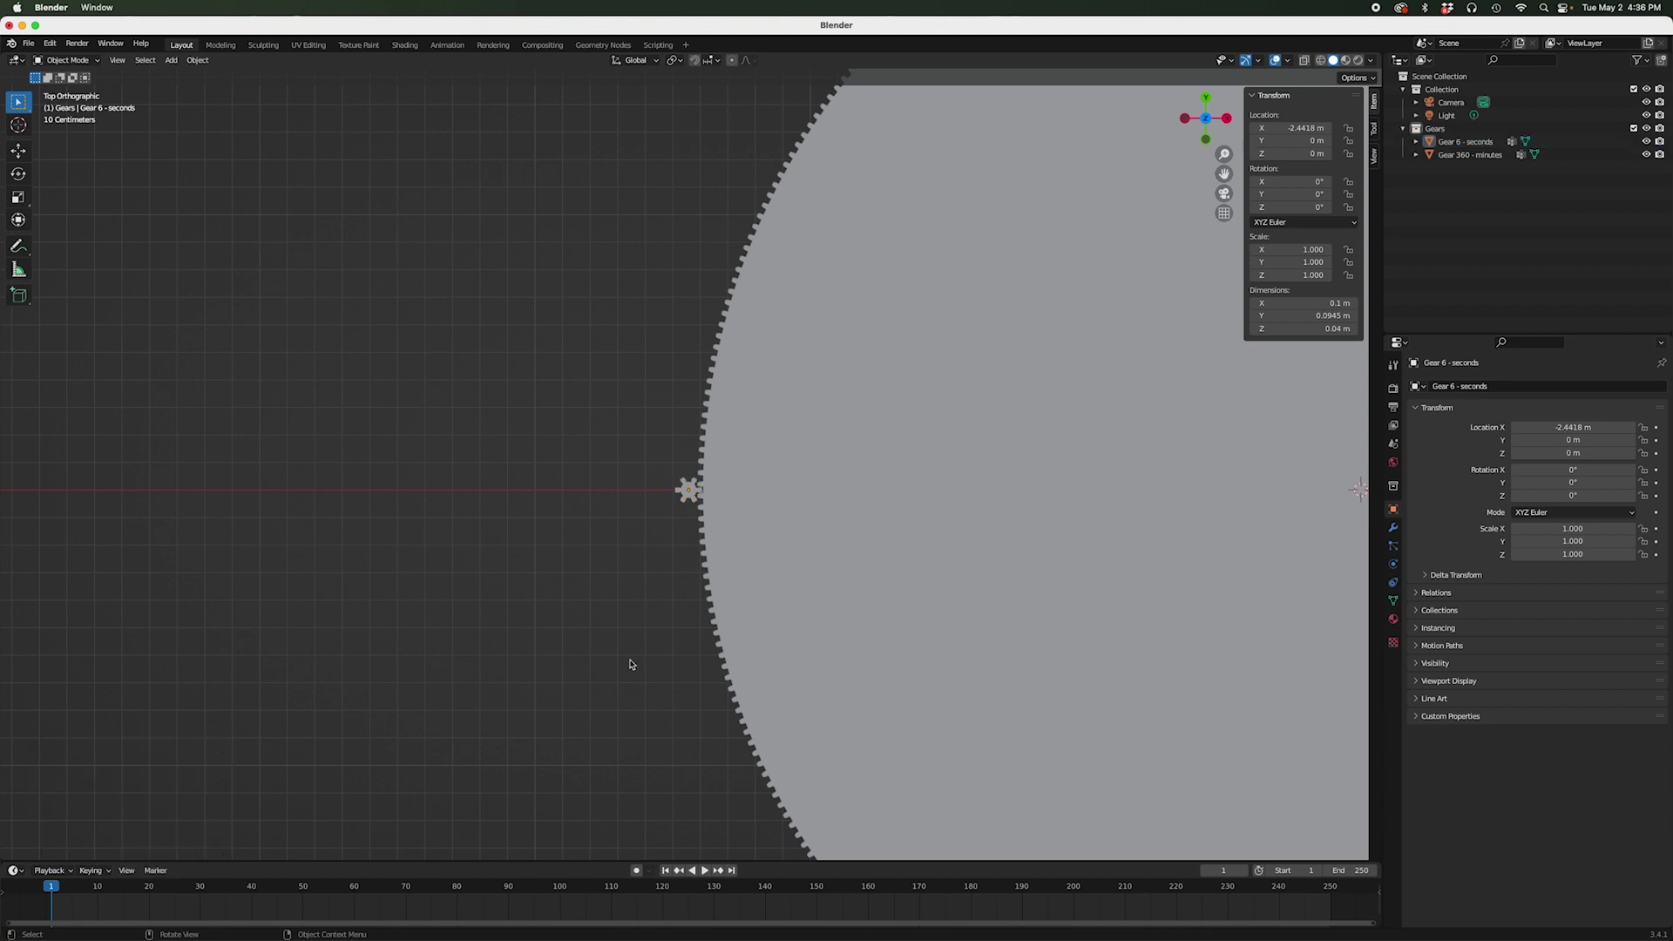
scroll(629, 663, "down", 3)
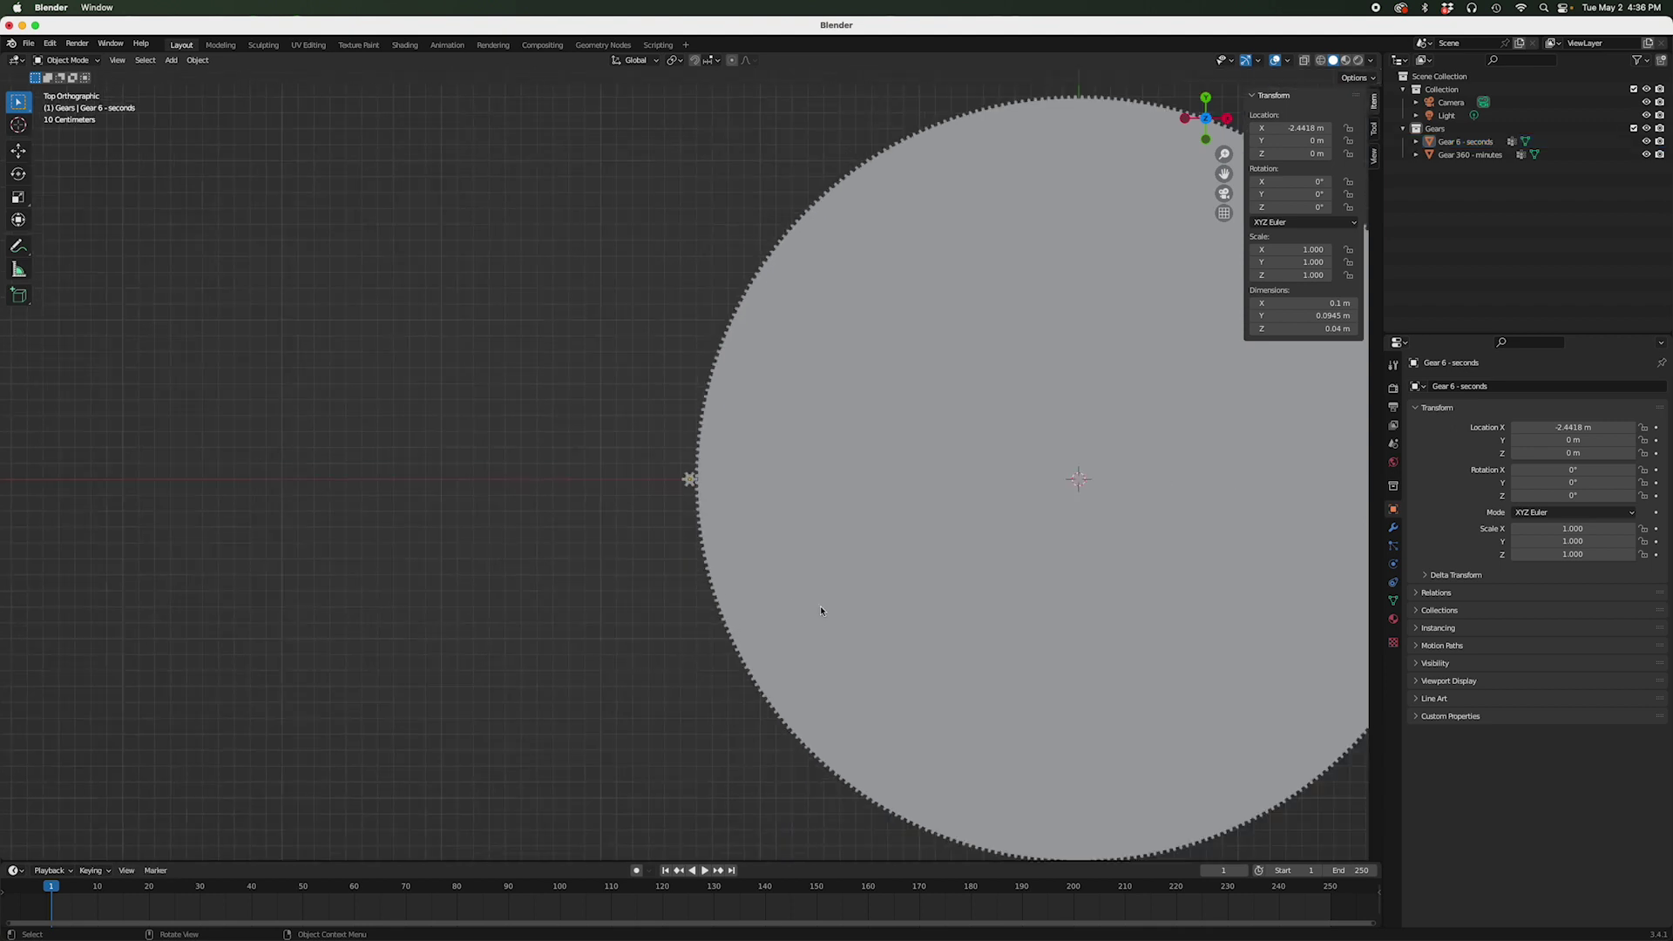
key("shift+a")
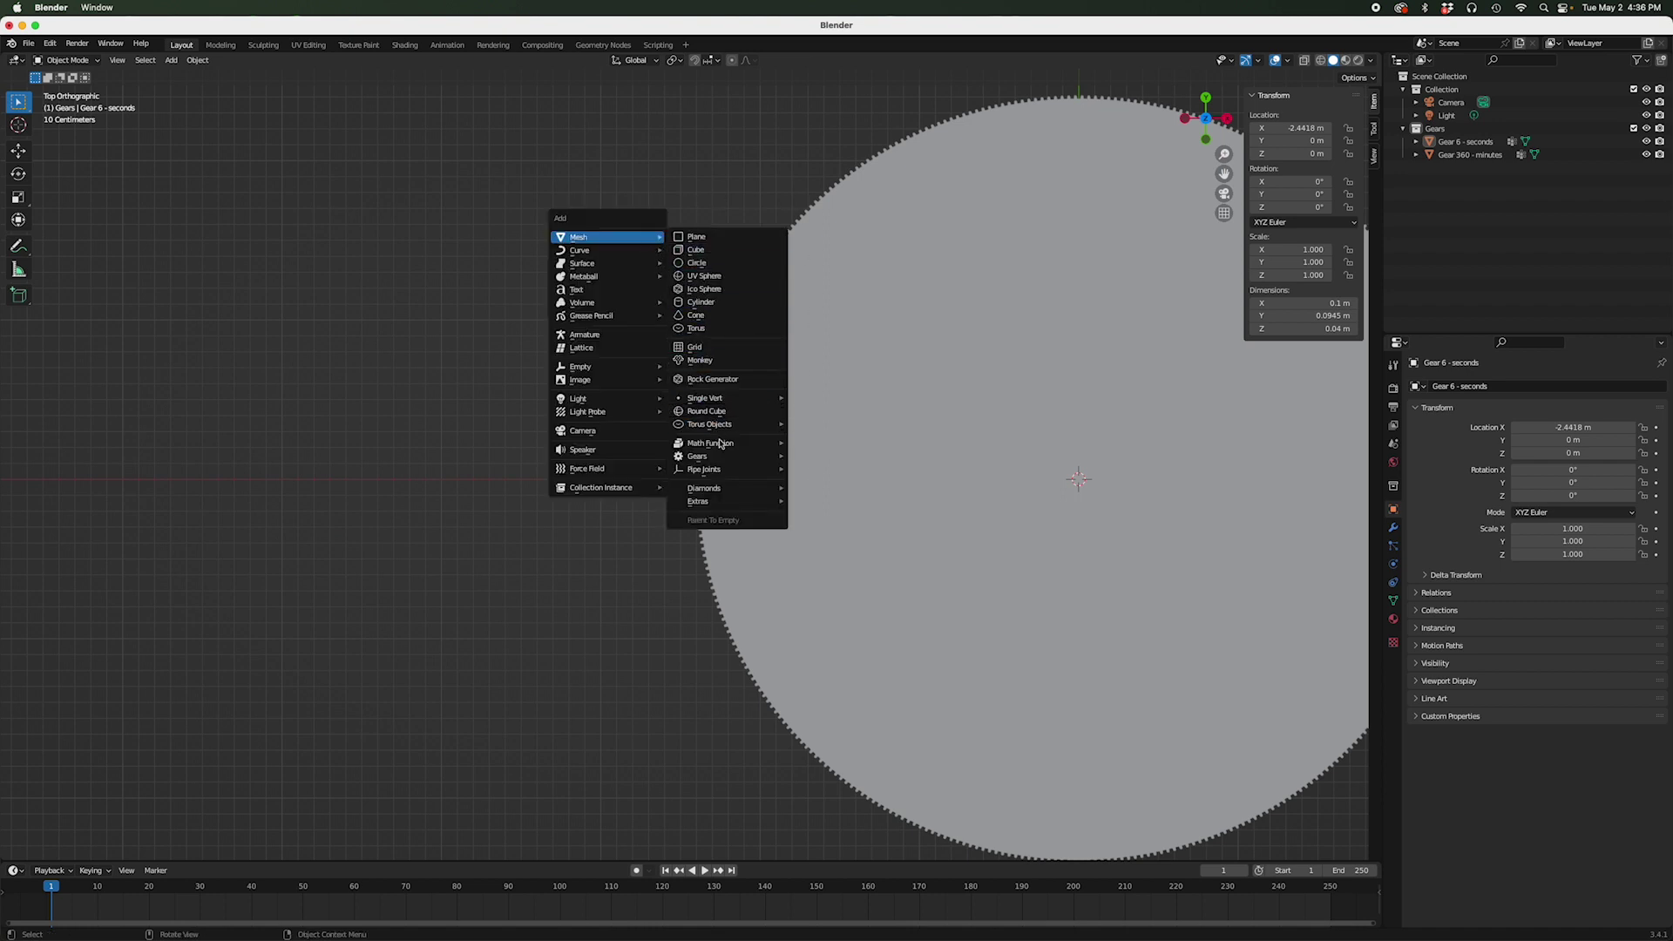
- Add a gear with 12 teeth, 0.08 m radius and 0.07 m base
mouse_move(732, 455)
left_click(828, 460)
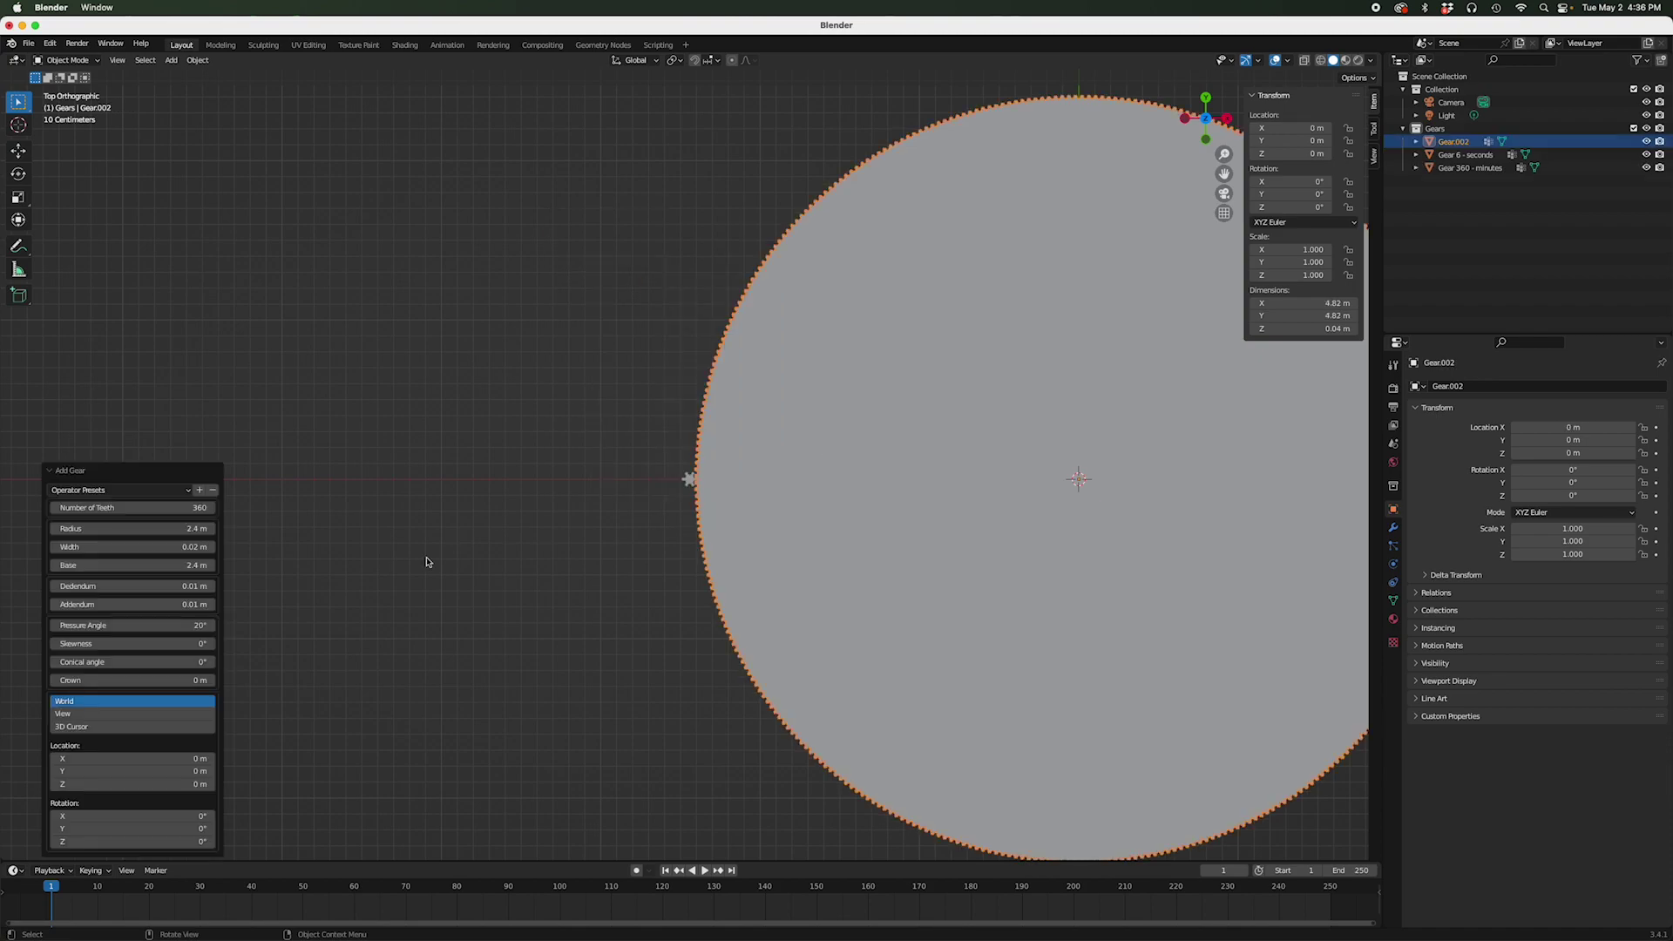
left_click(190, 508)
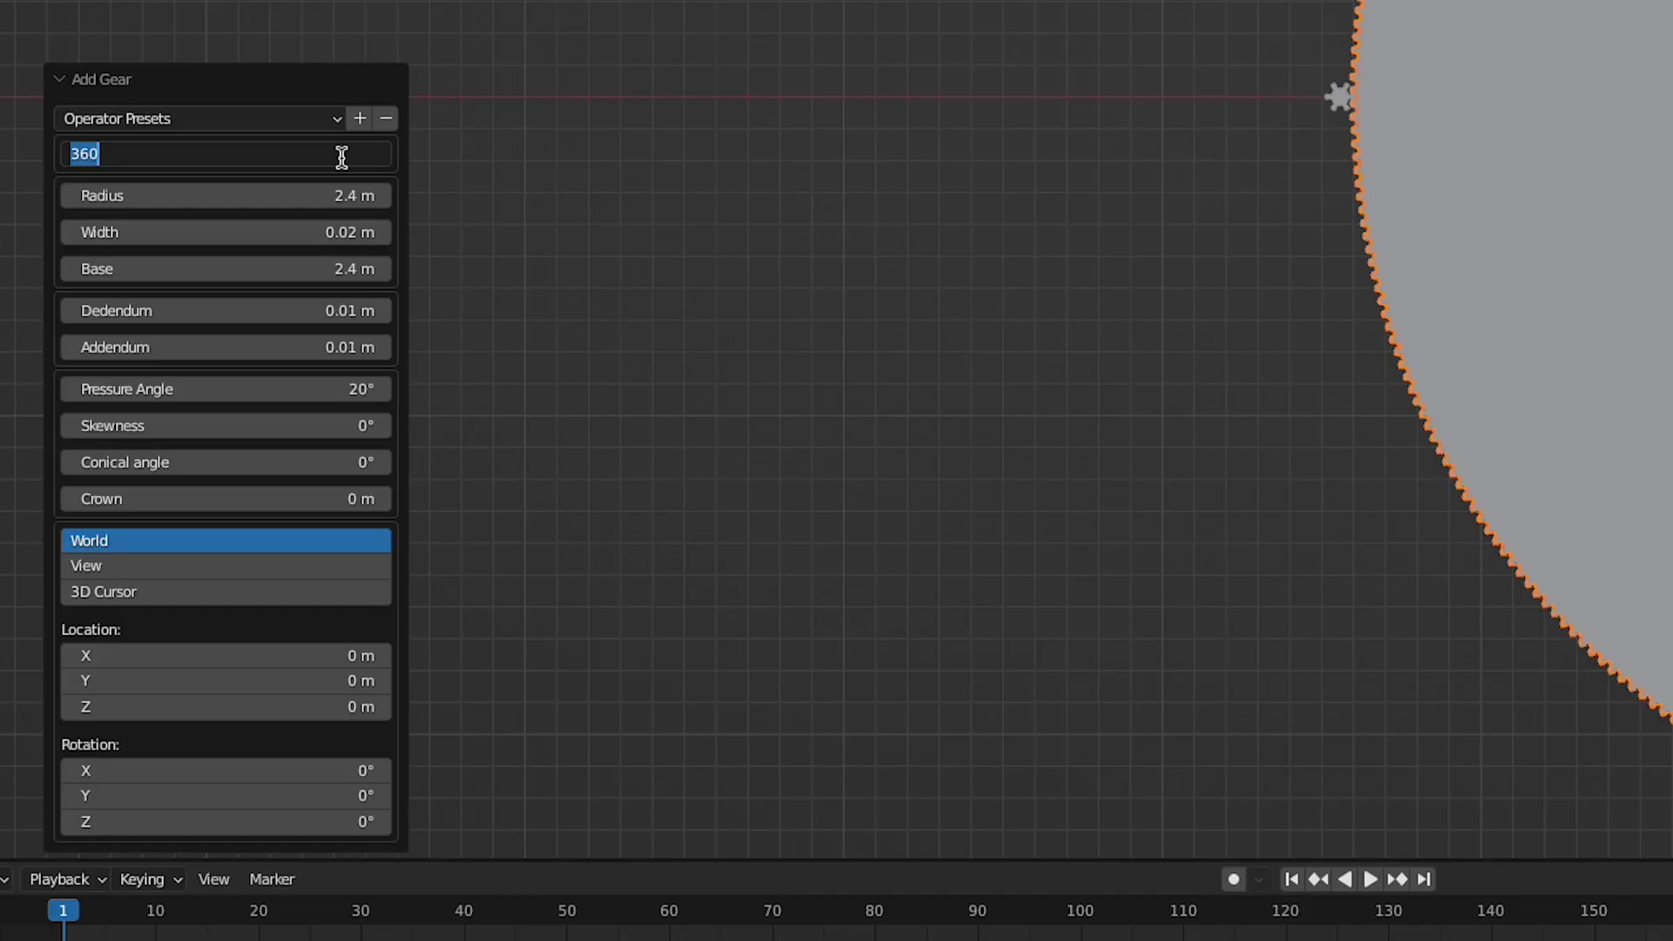
type("12")
key("Return")
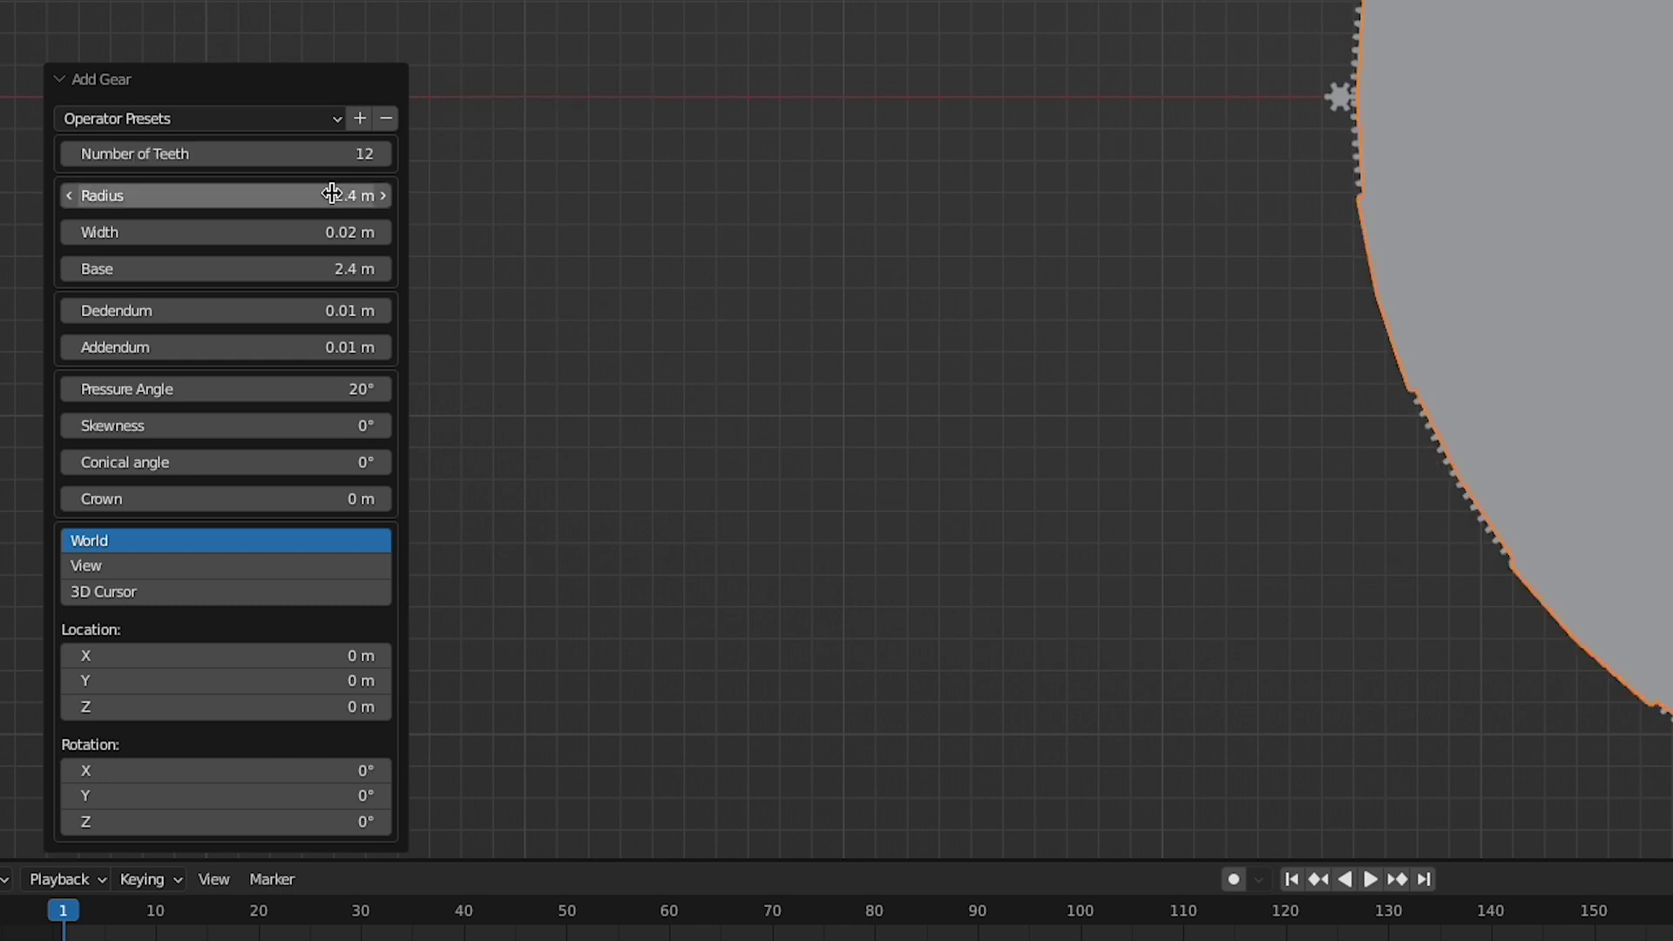
left_click(331, 193)
type(".08")
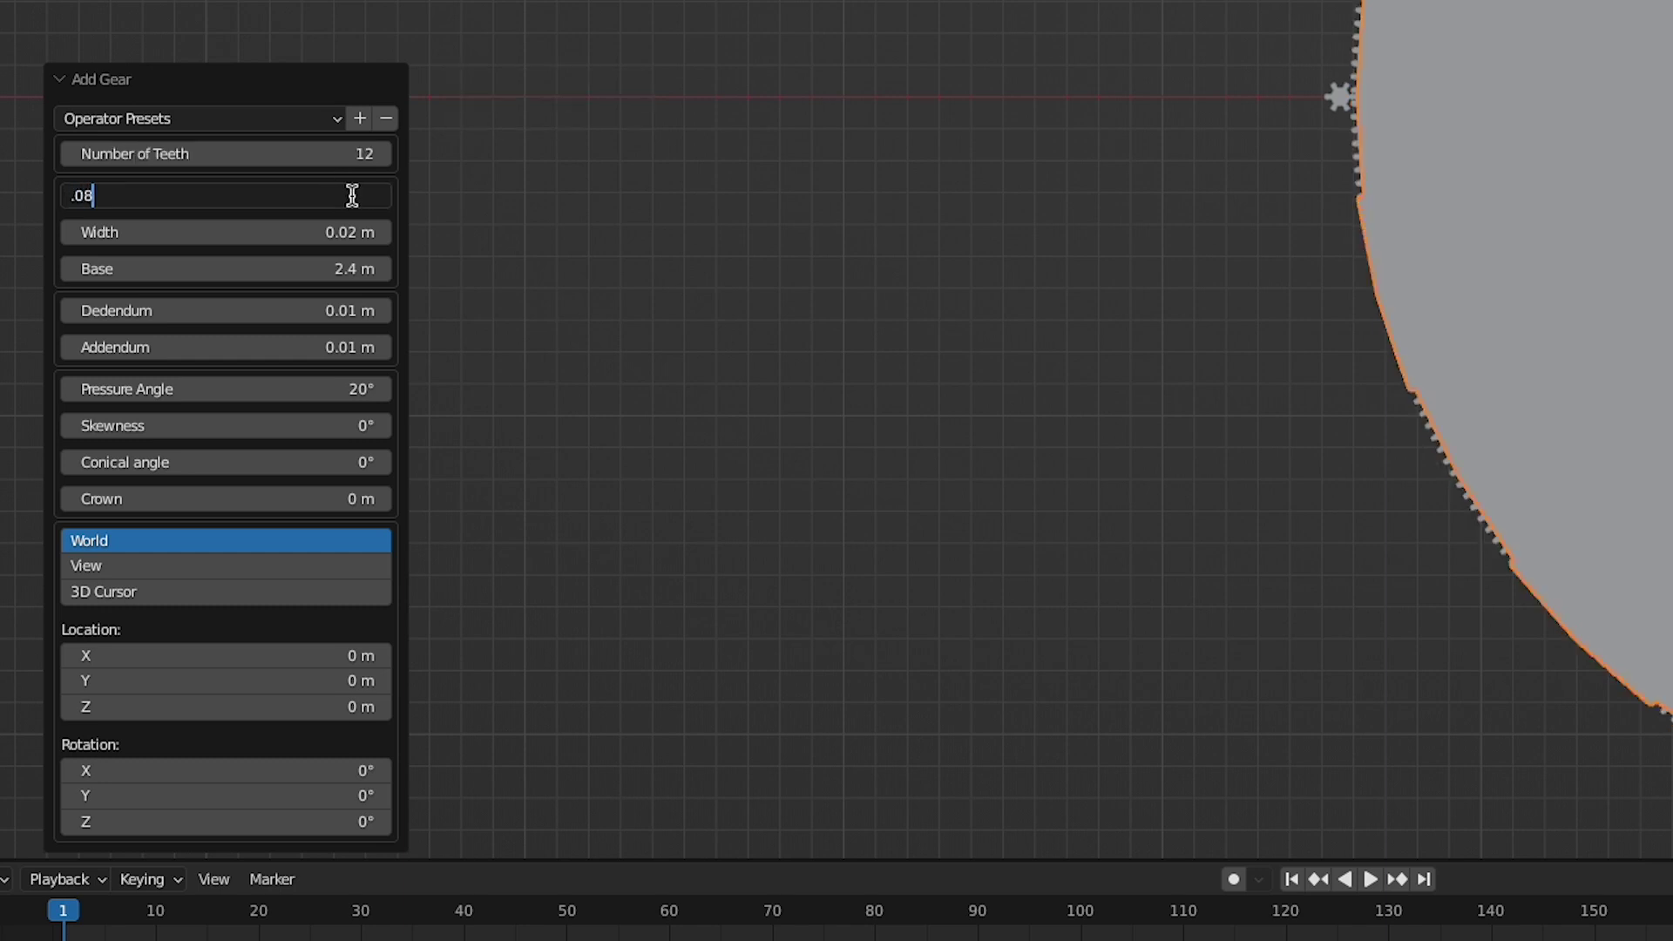
key("Return")
left_click(316, 268)
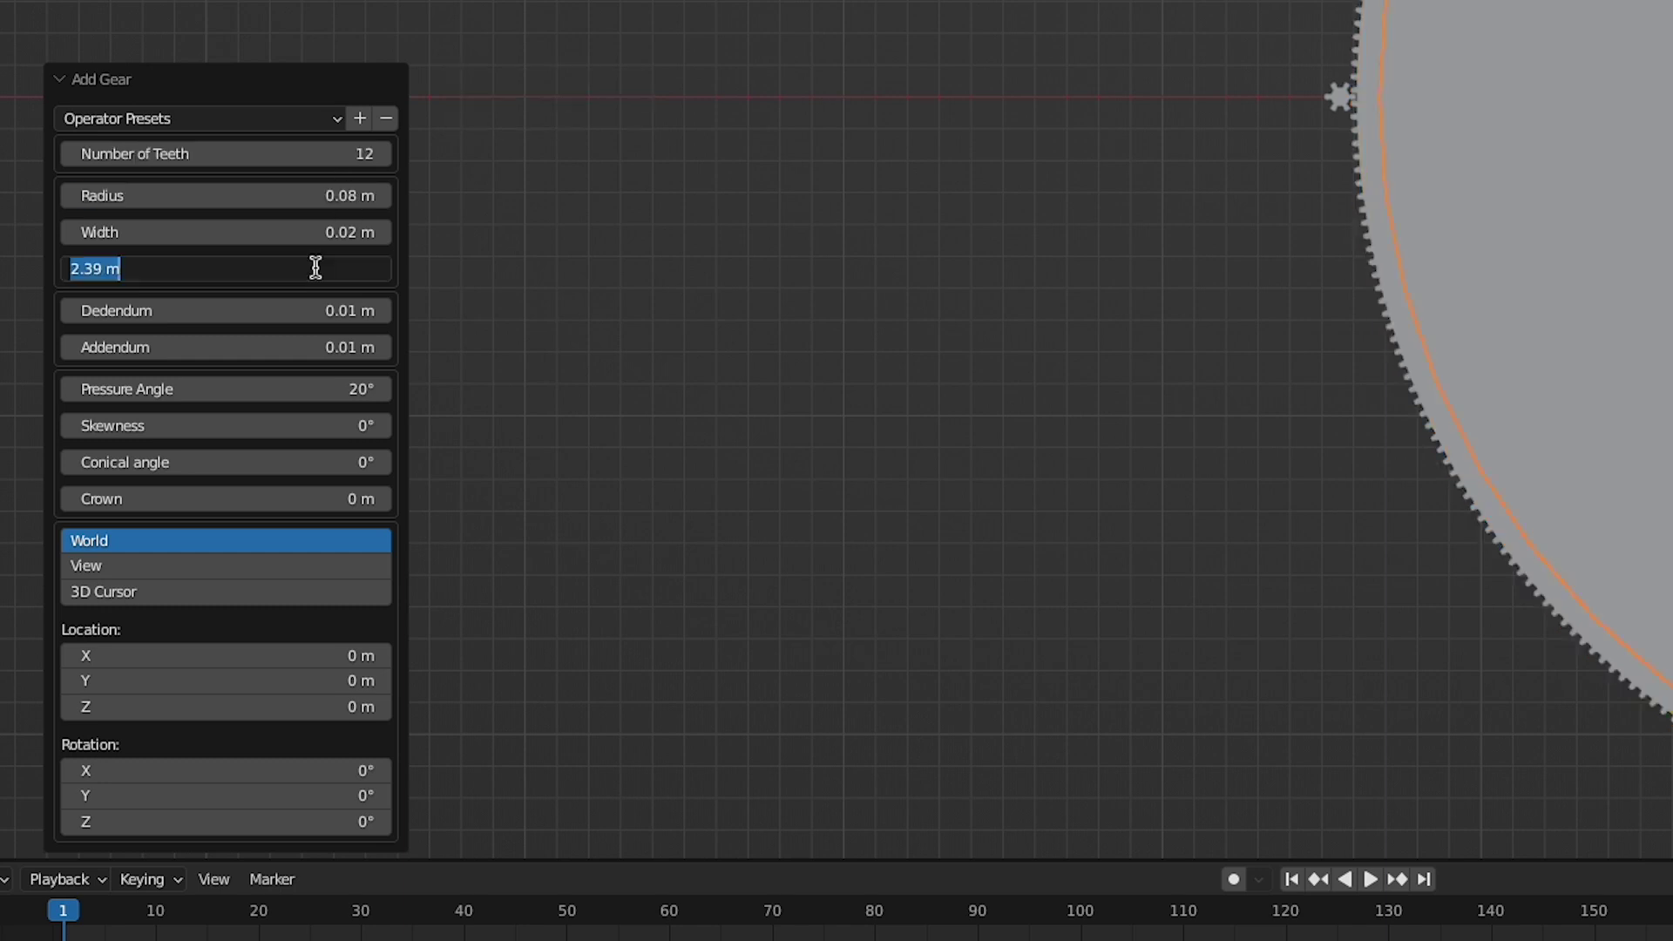
type(".07")
key("Return")
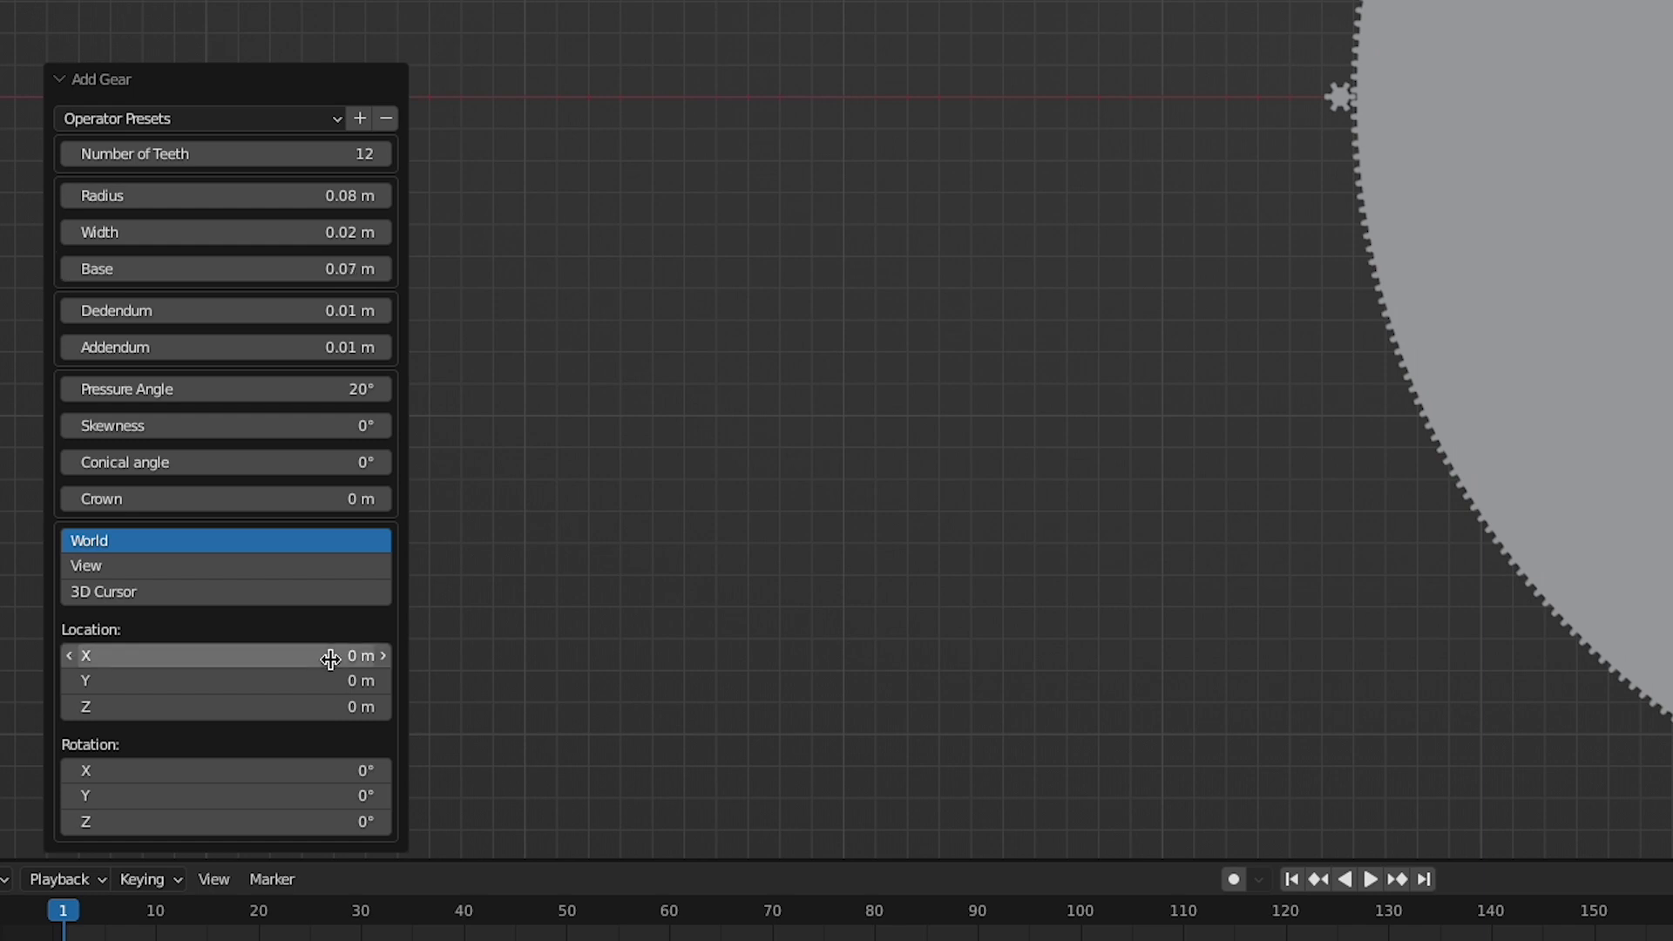
- Raise the 12-tooth gear to Z 0.04 m and rotate it 15° about Z
left_click(335, 706)
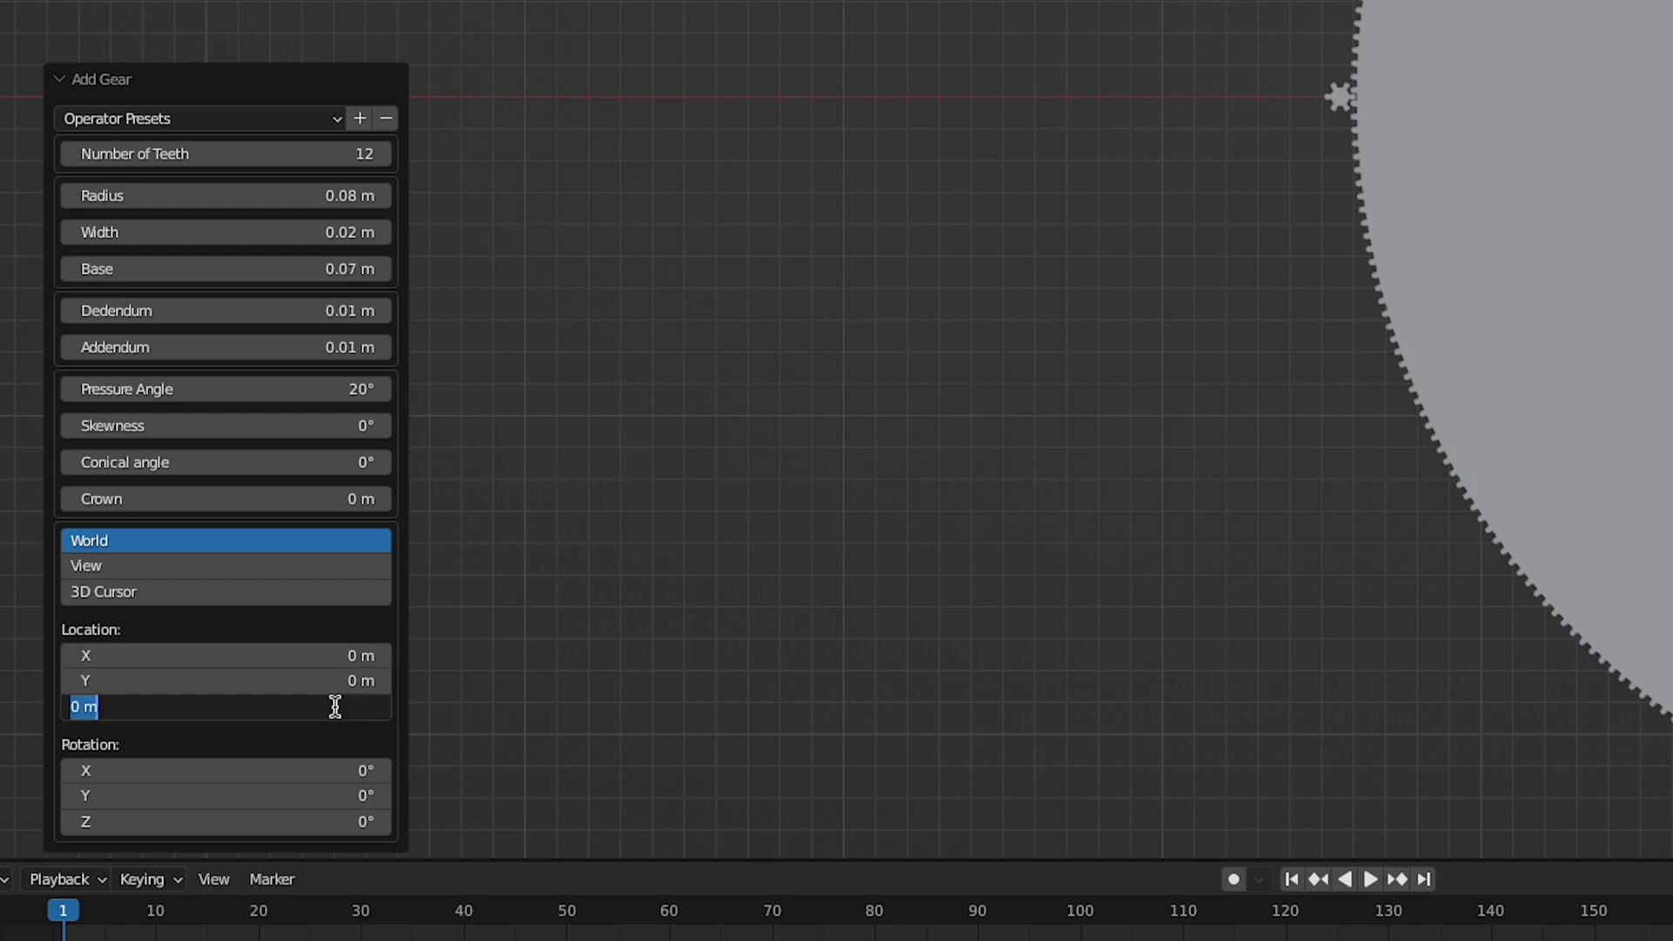
type(".04")
key("Return")
left_click(318, 822)
type("15")
key("Return")
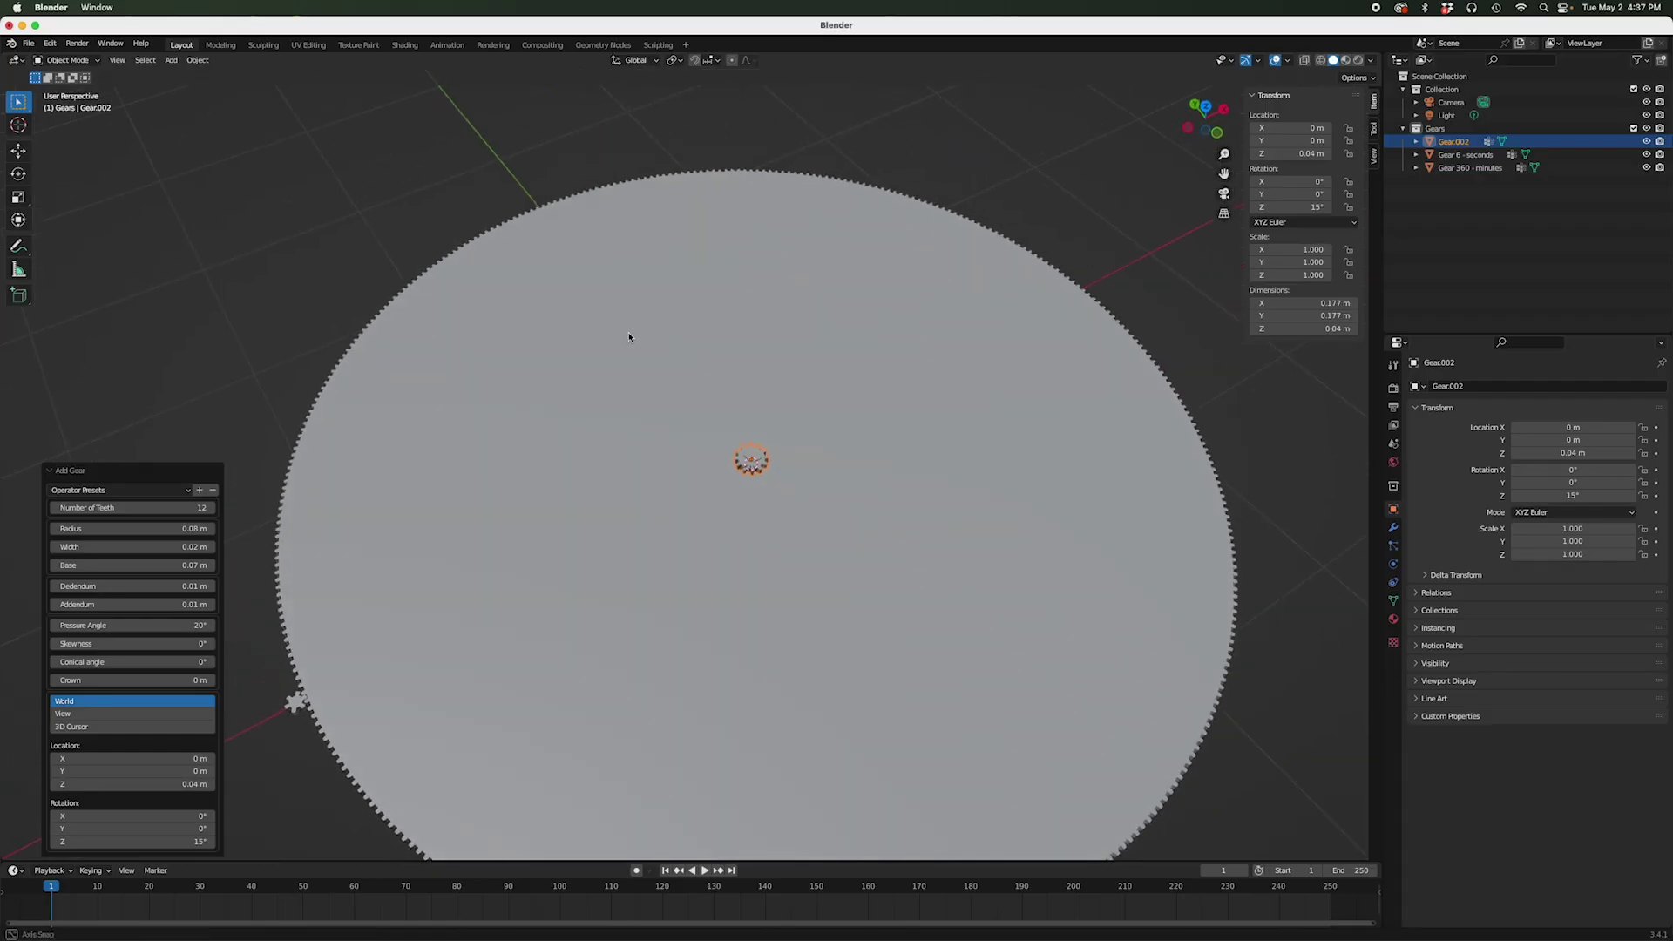
scroll(694, 410, "up", 10)
middle_click_drag(811, 494, 778, 548)
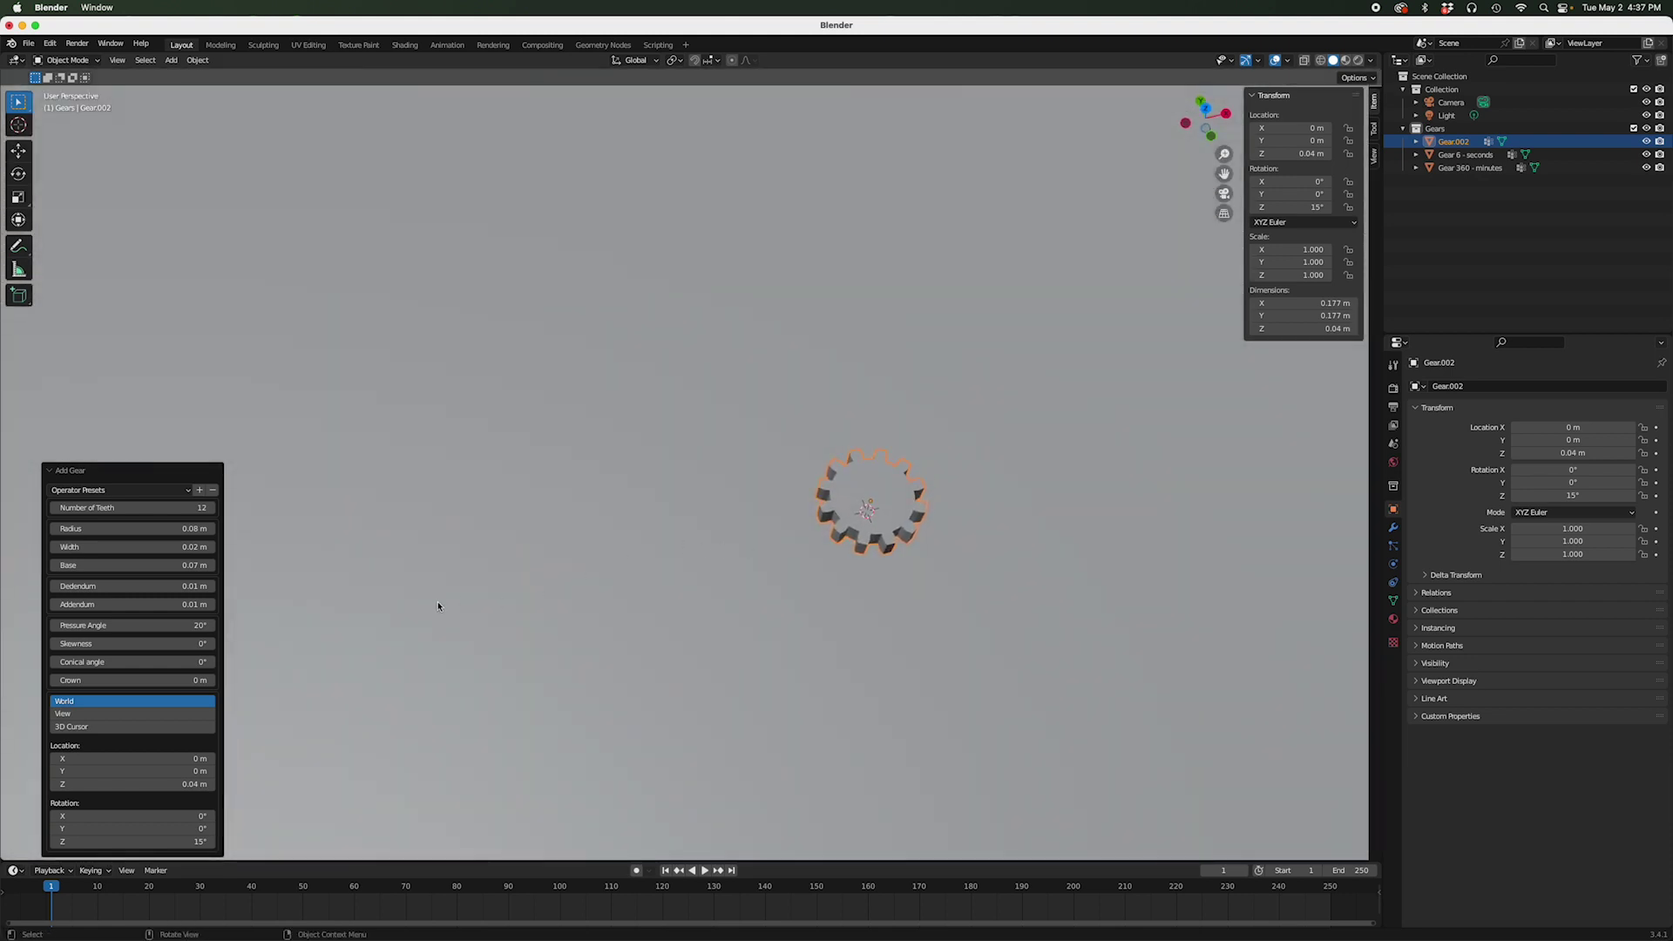
- Move the 144-tooth hours gear along X to about 1.0427 m, meshing with the 12-tooth gear
left_click(494, 530)
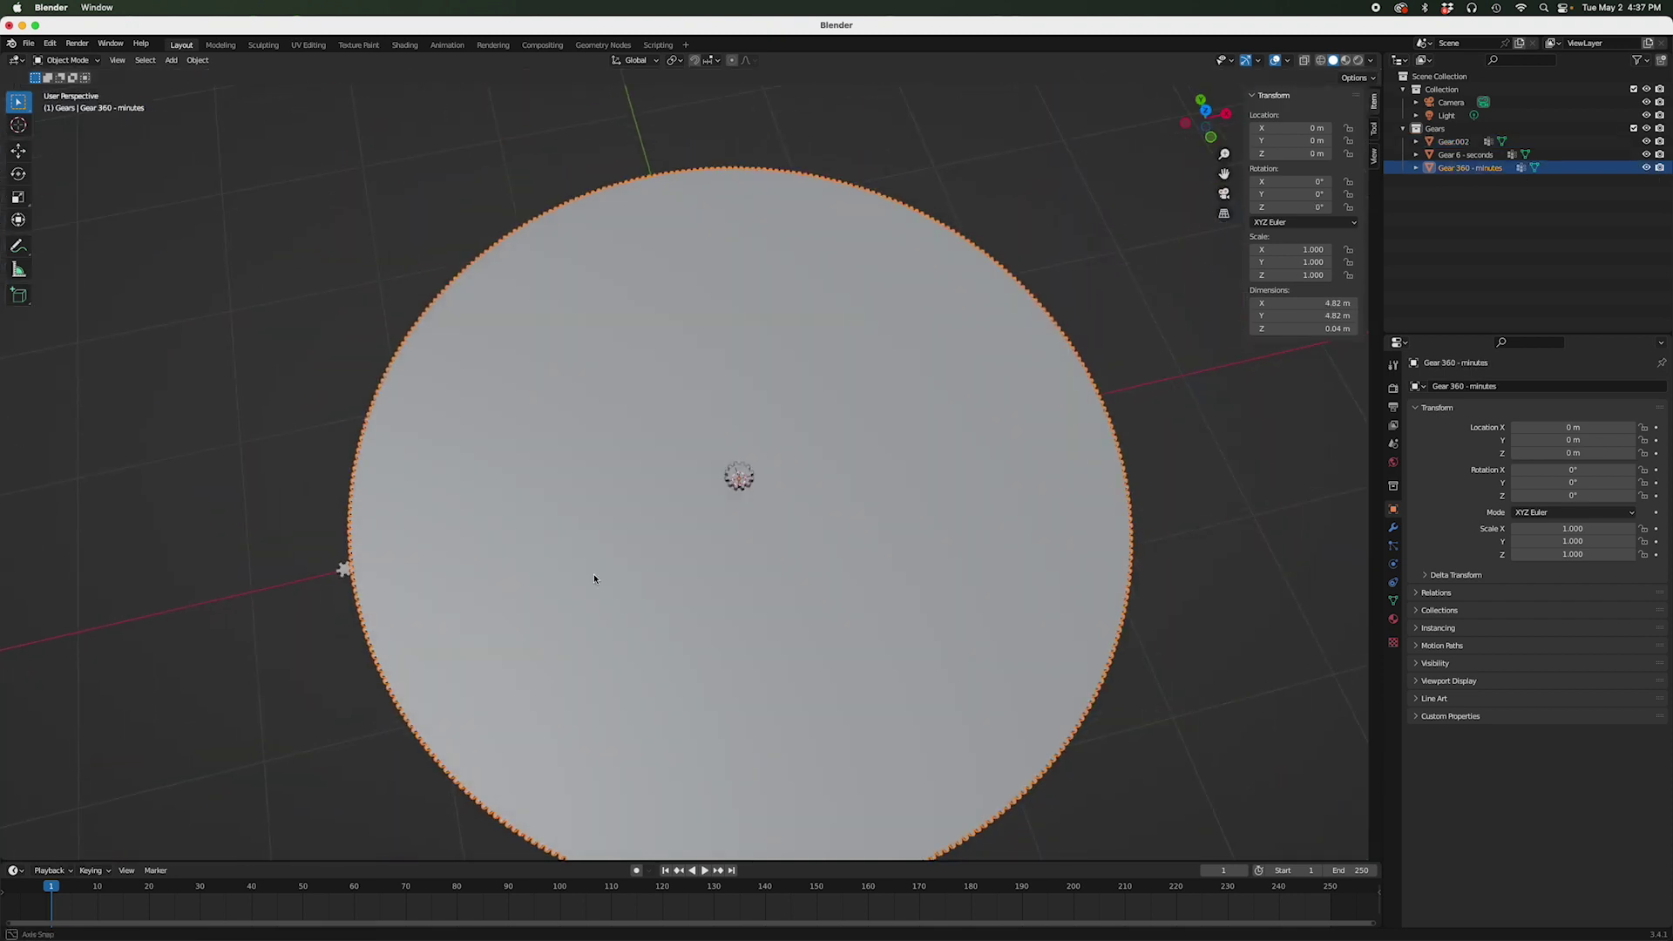
key("KP_7")
key("g")
key("x")
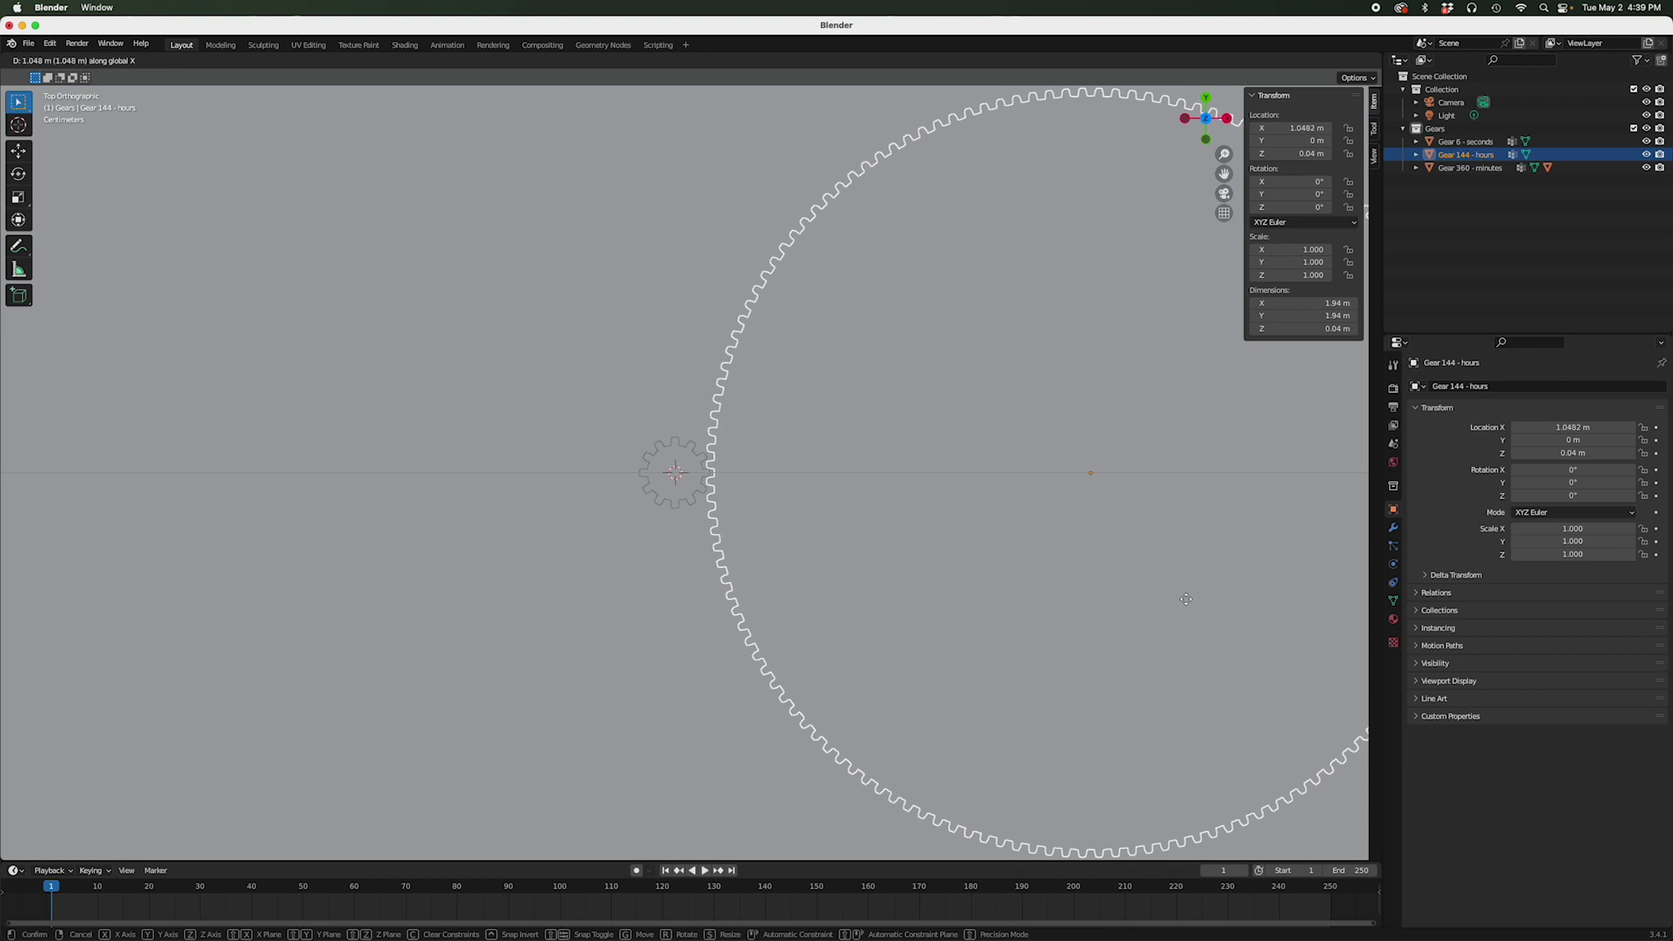
left_click(1186, 599)
scroll(992, 626, "up", 8)
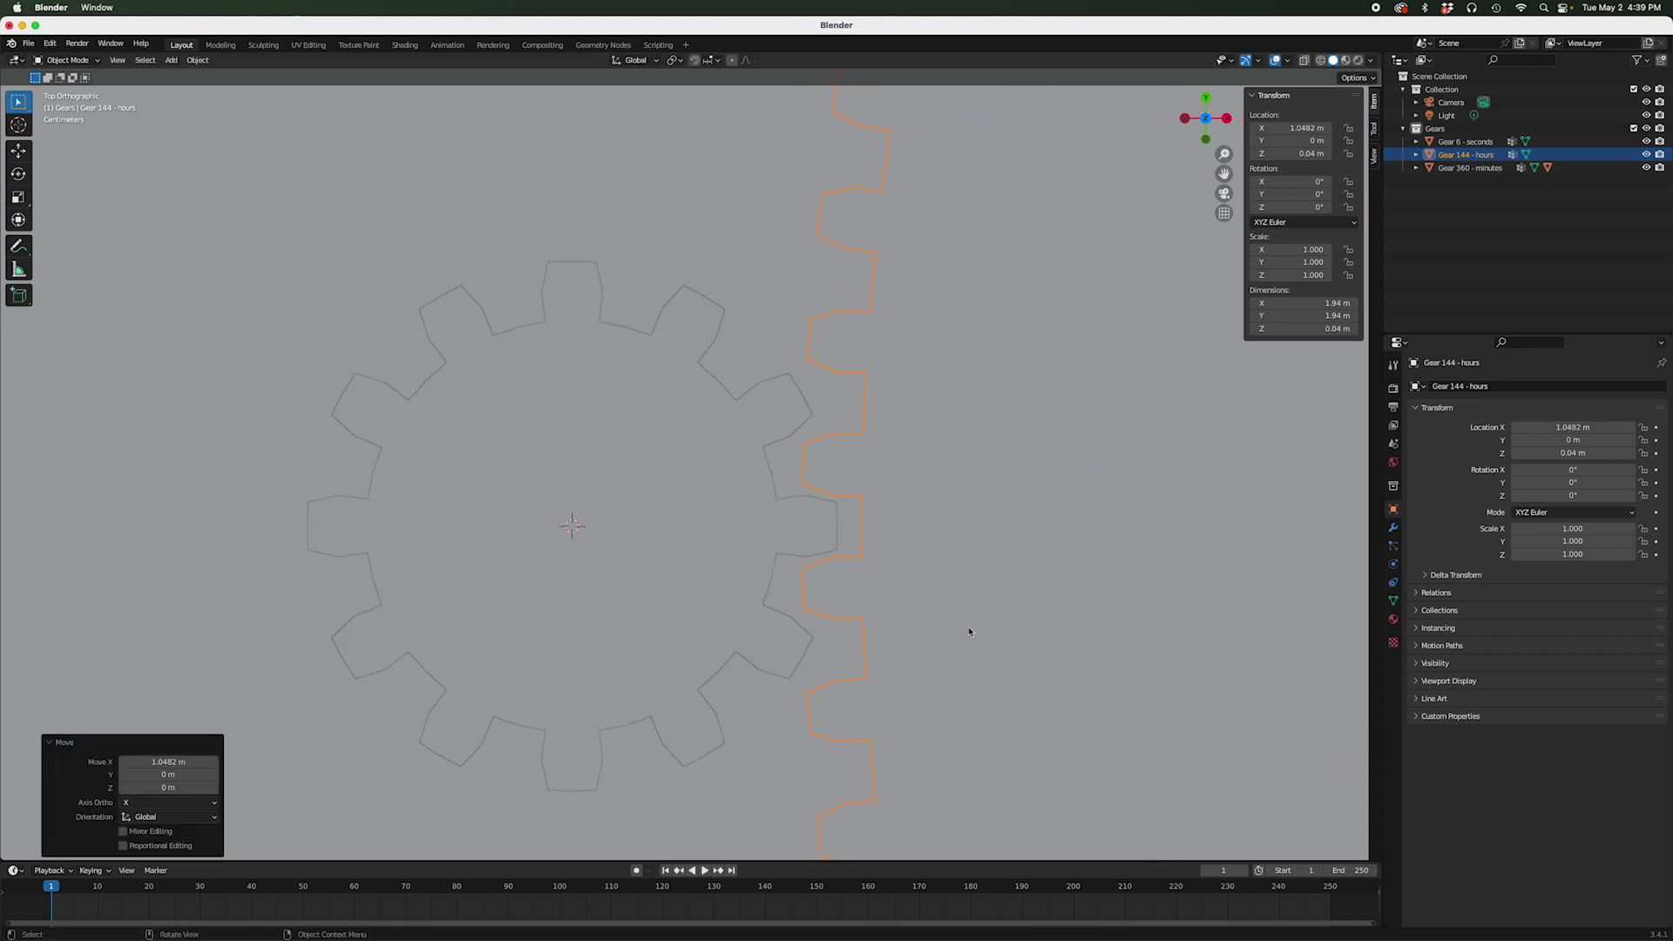
key("g")
key("x")
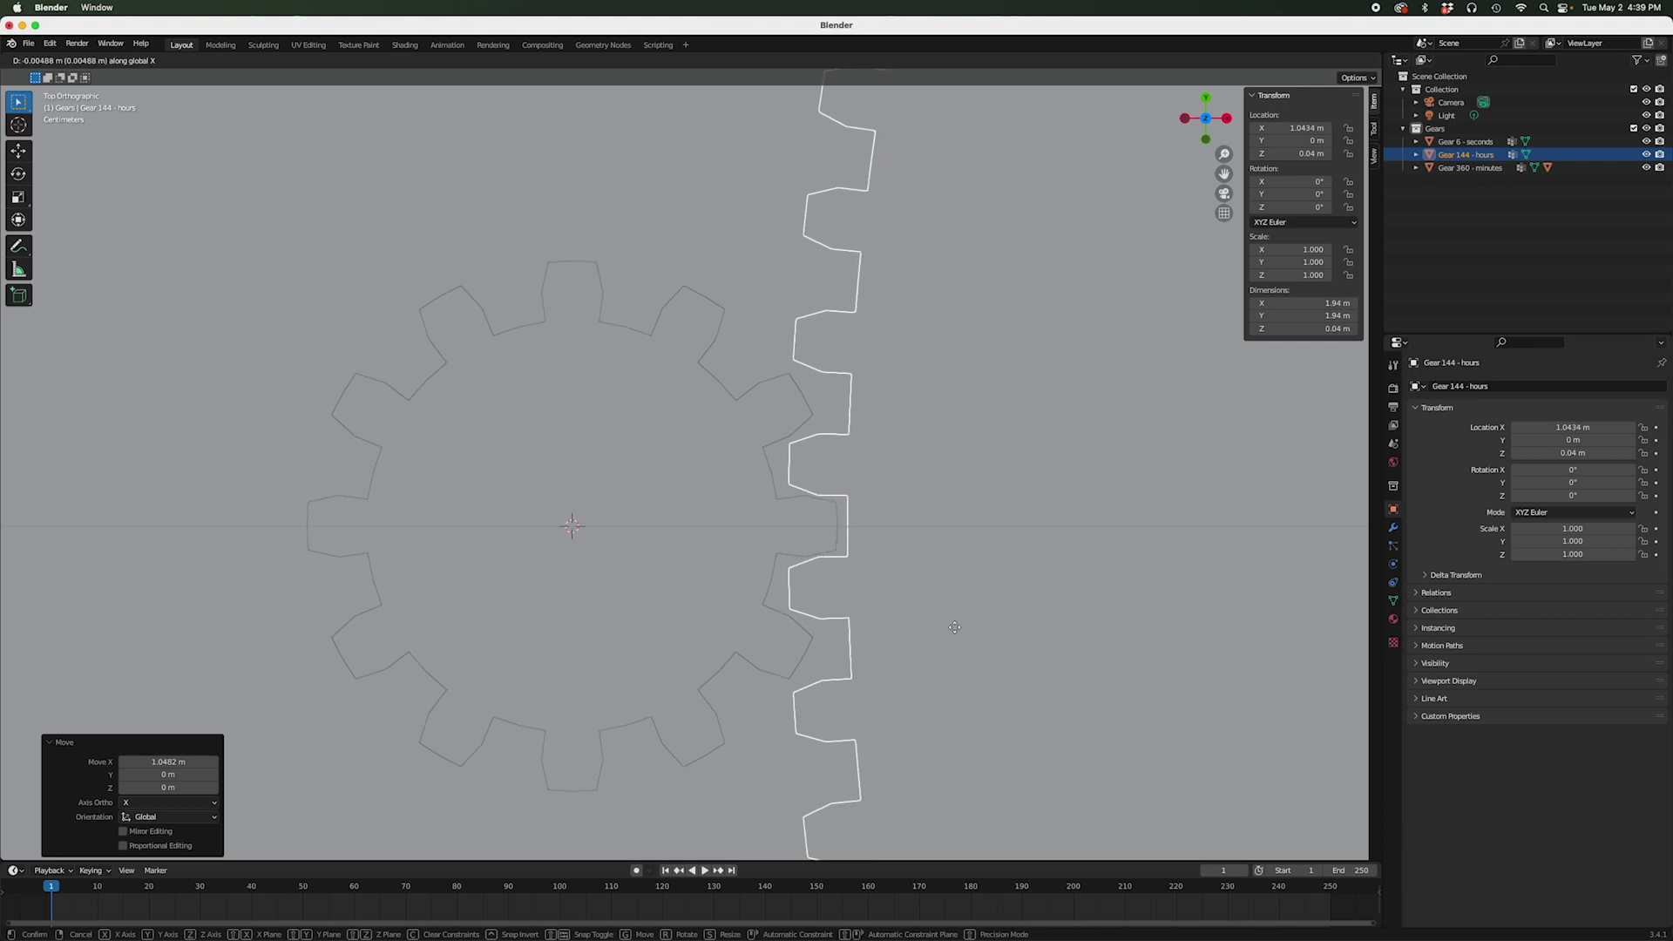
left_click(948, 615)
scroll(941, 602, "down", 6)
middle_click_drag(938, 595, 943, 505)
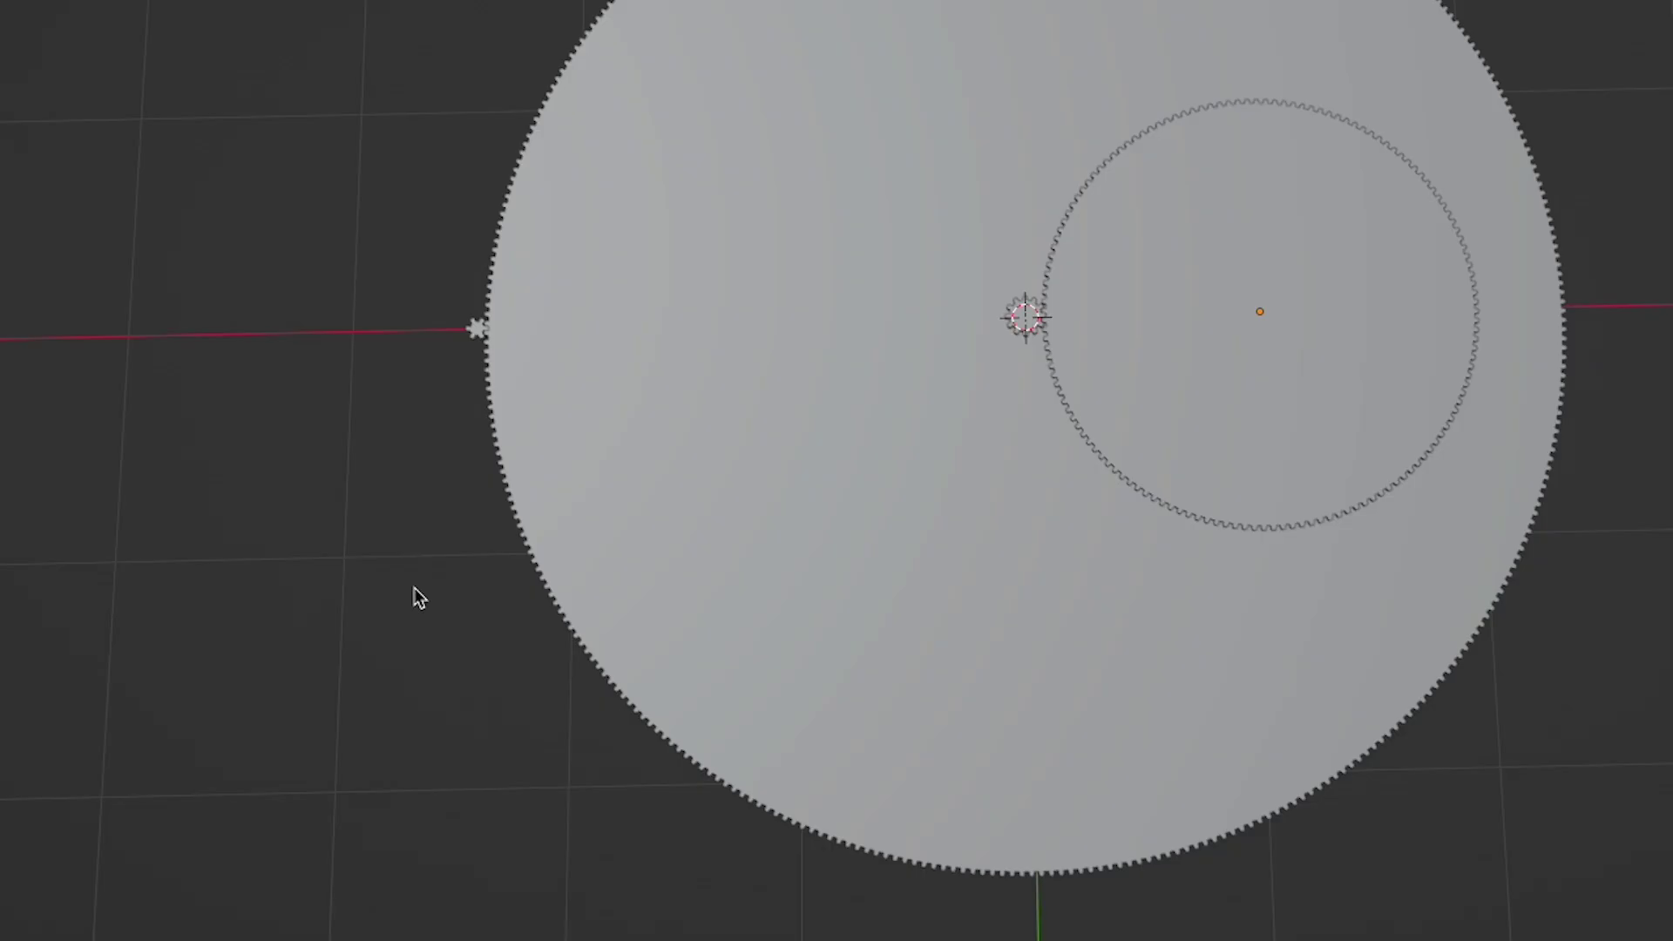
- Add a path curve and snap the 3D cursor to the seconds gear's centre
key("shift+a")
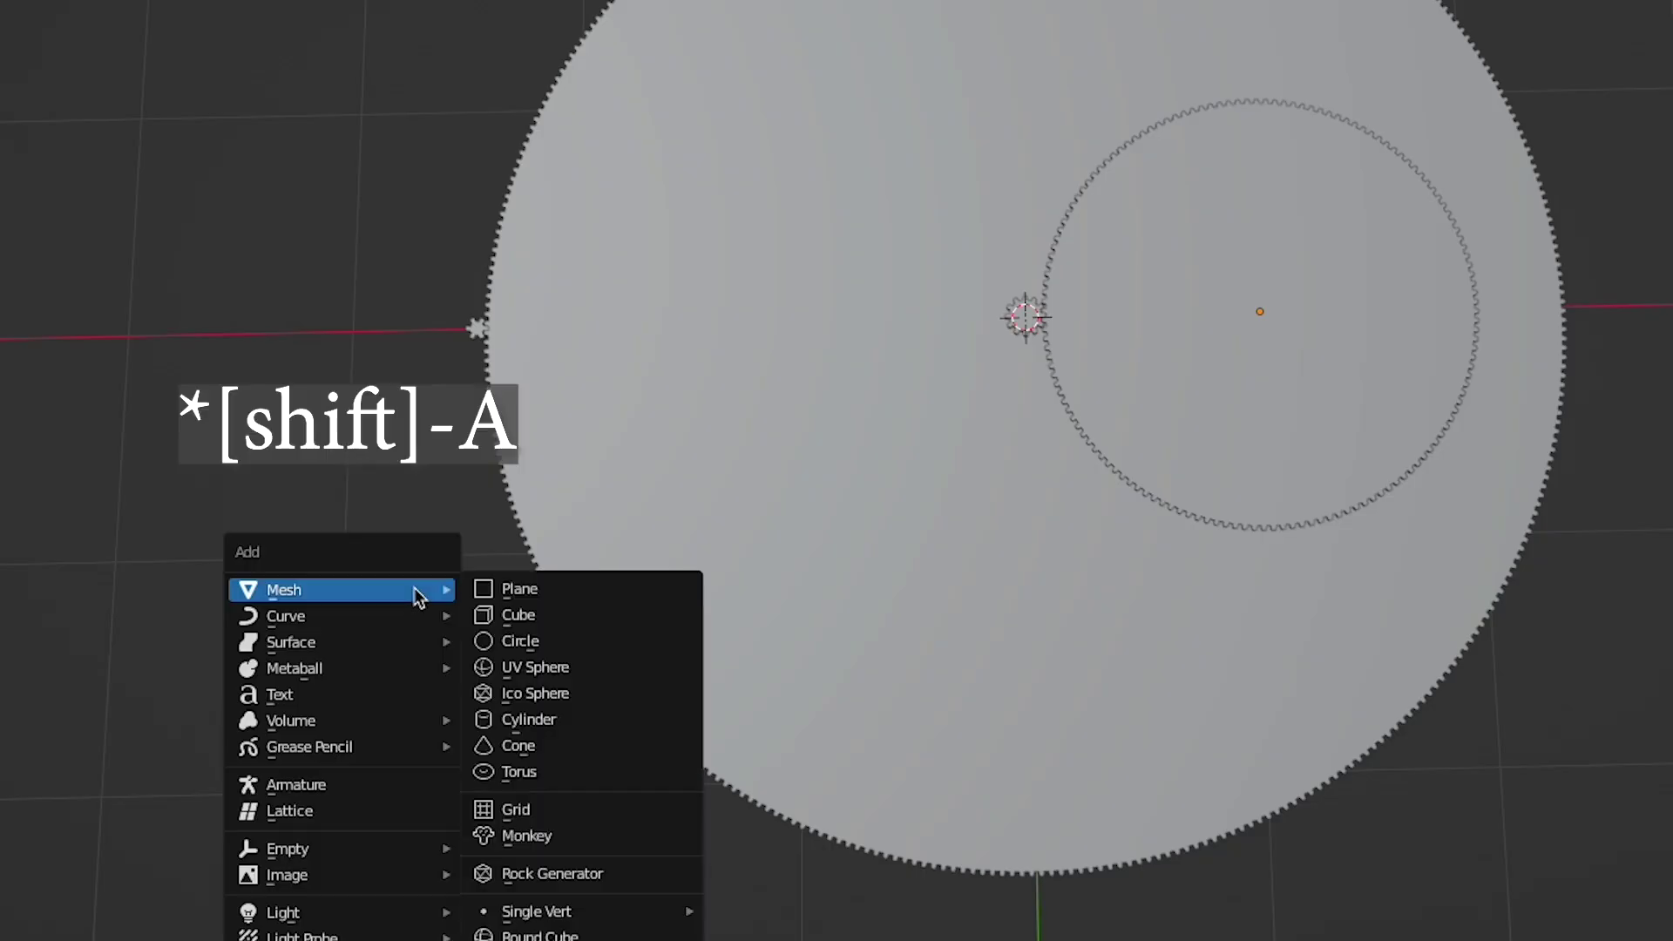
mouse_move(407, 627)
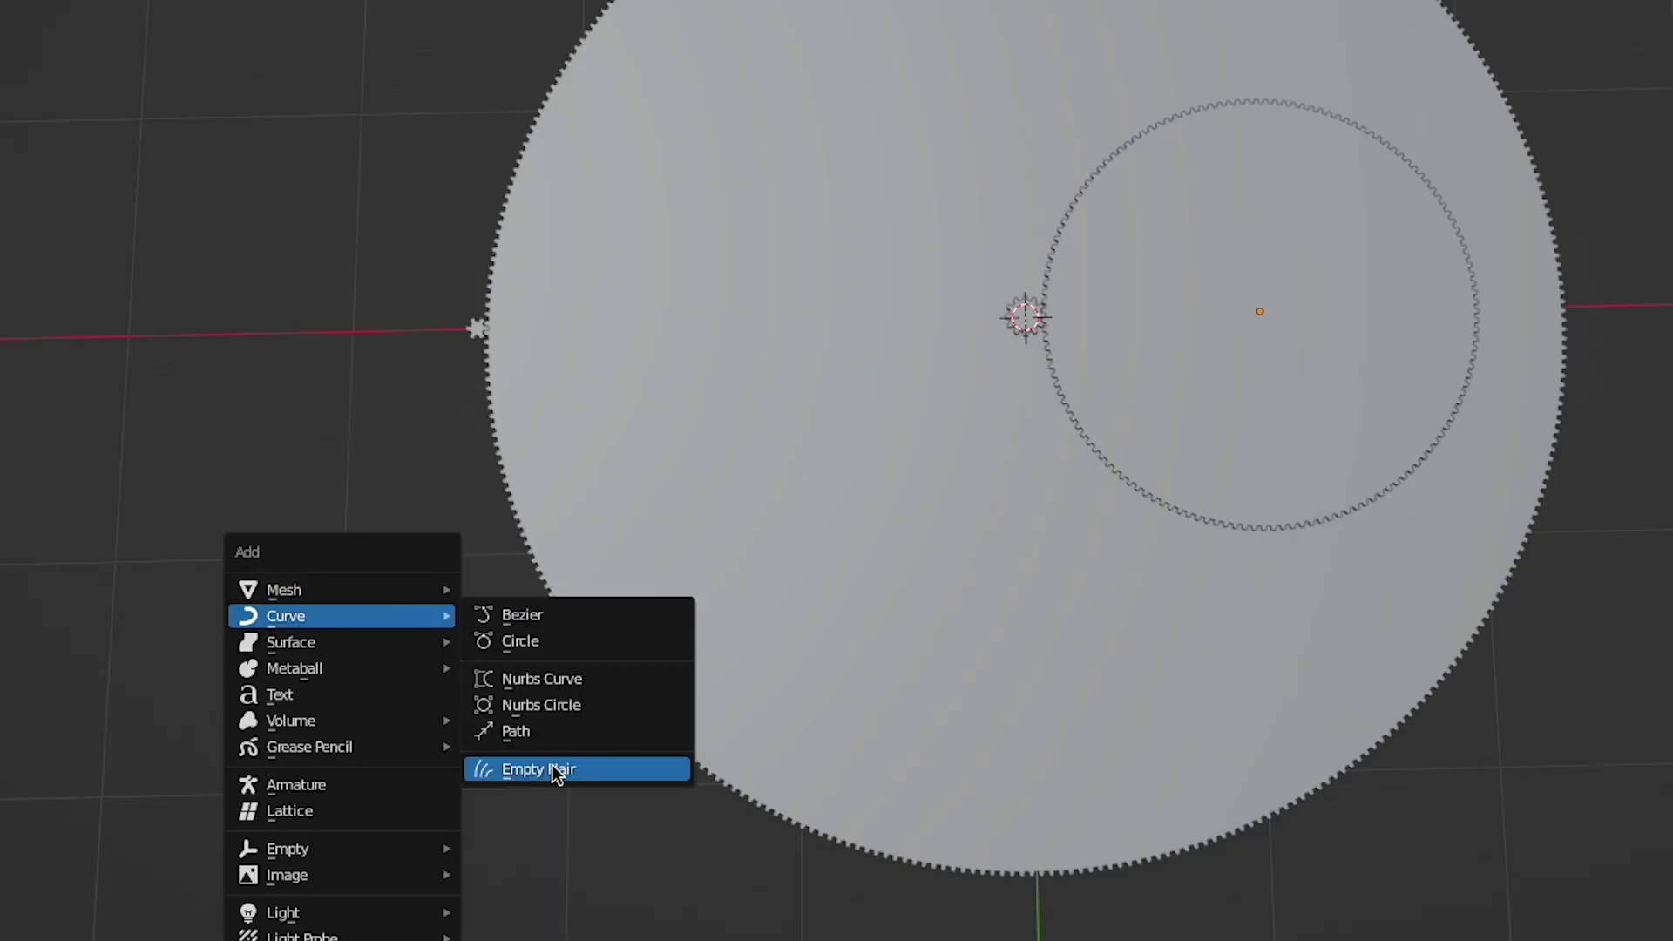
left_click(560, 736)
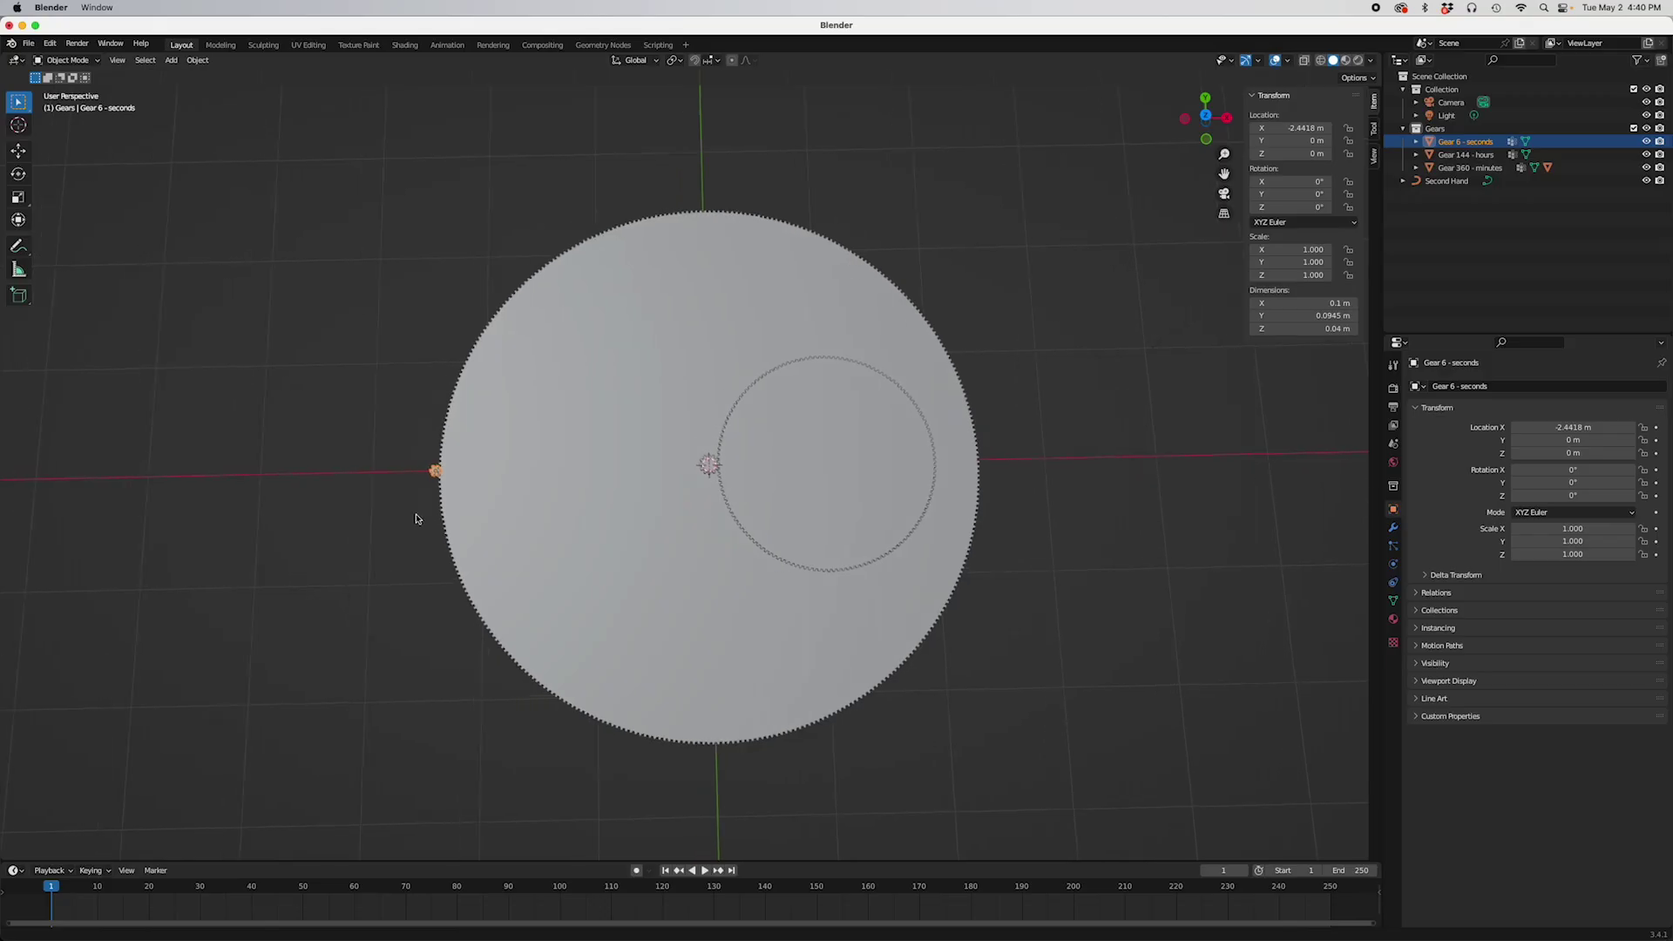
key("KP_Decimal")
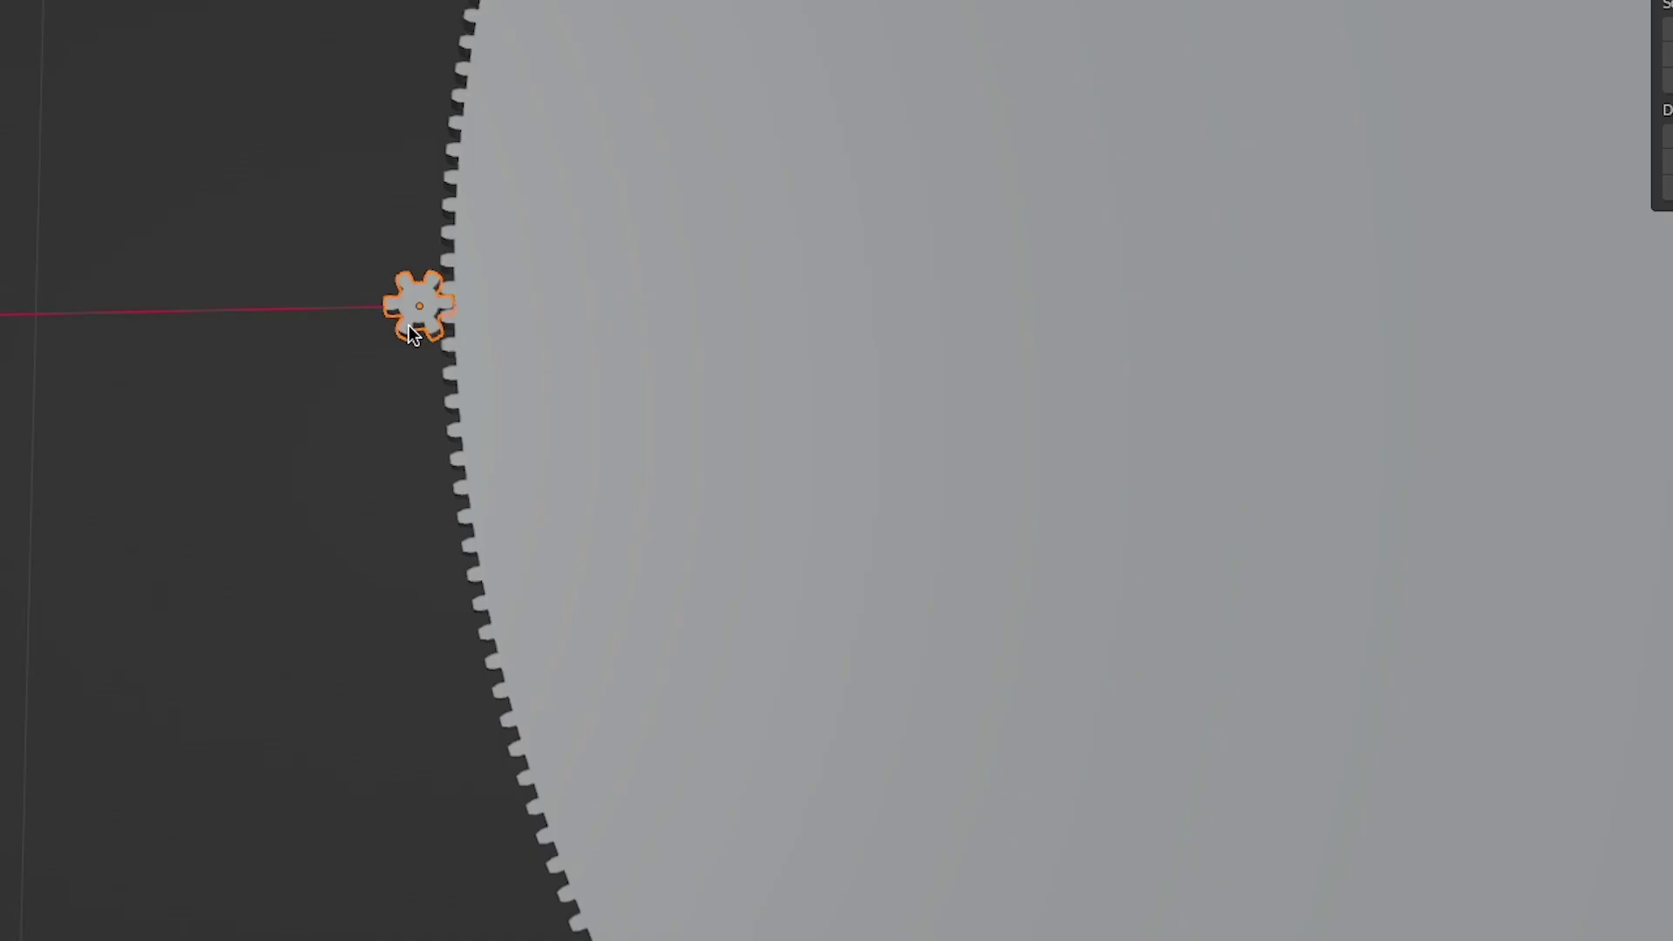
right_click(413, 336)
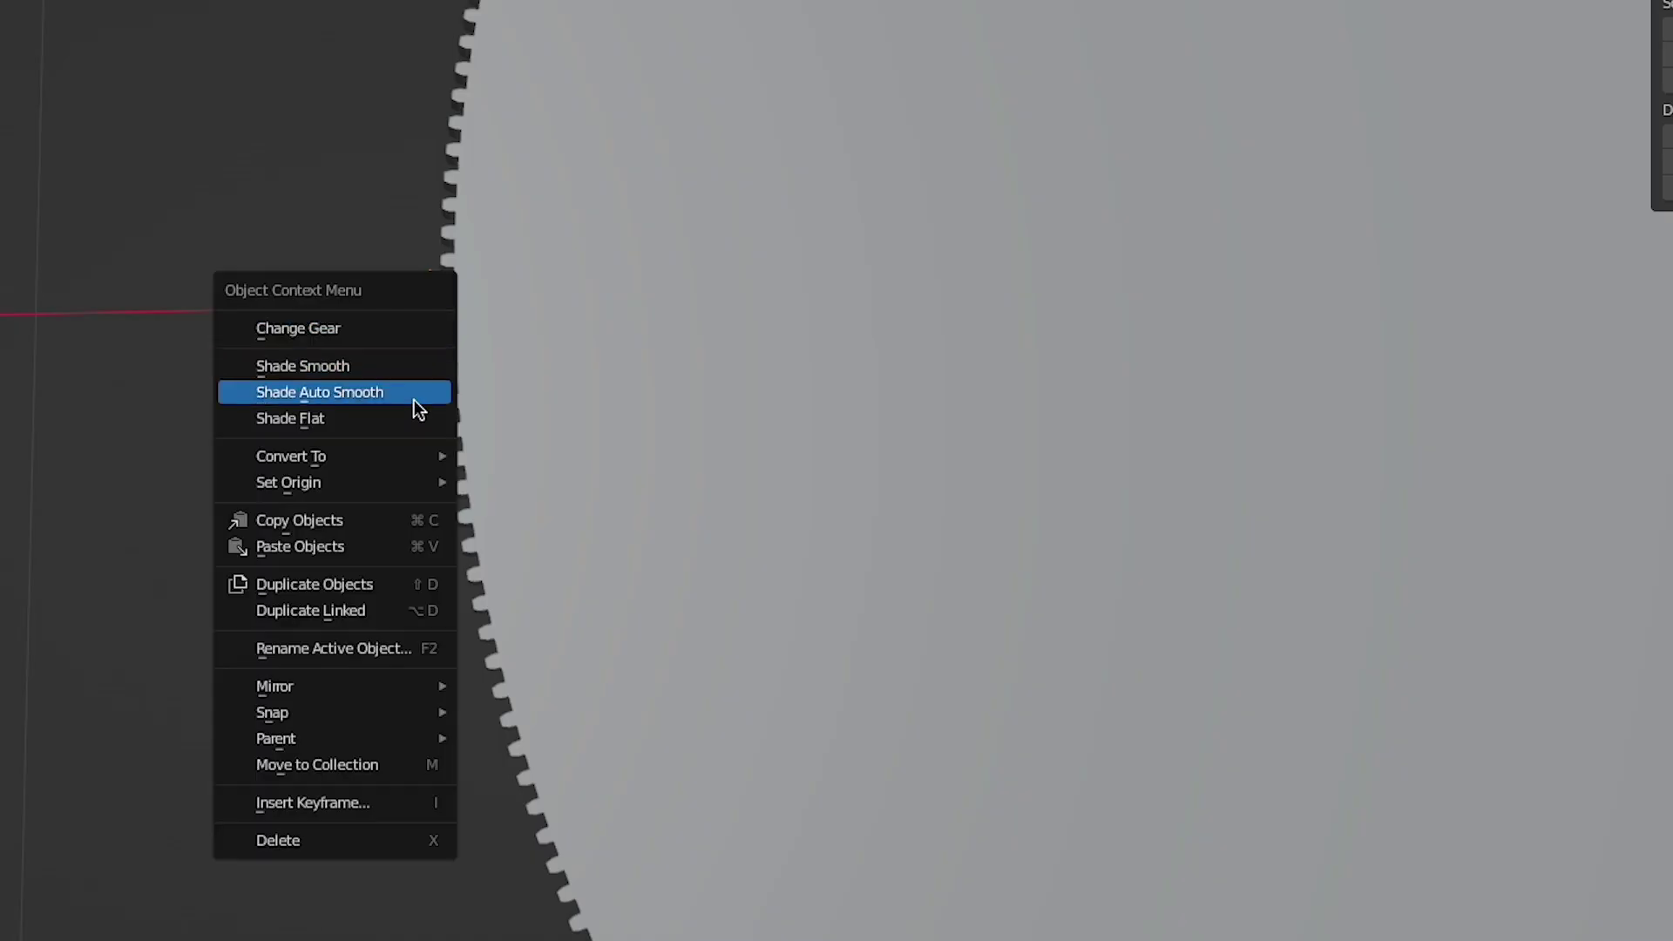
mouse_move(340, 713)
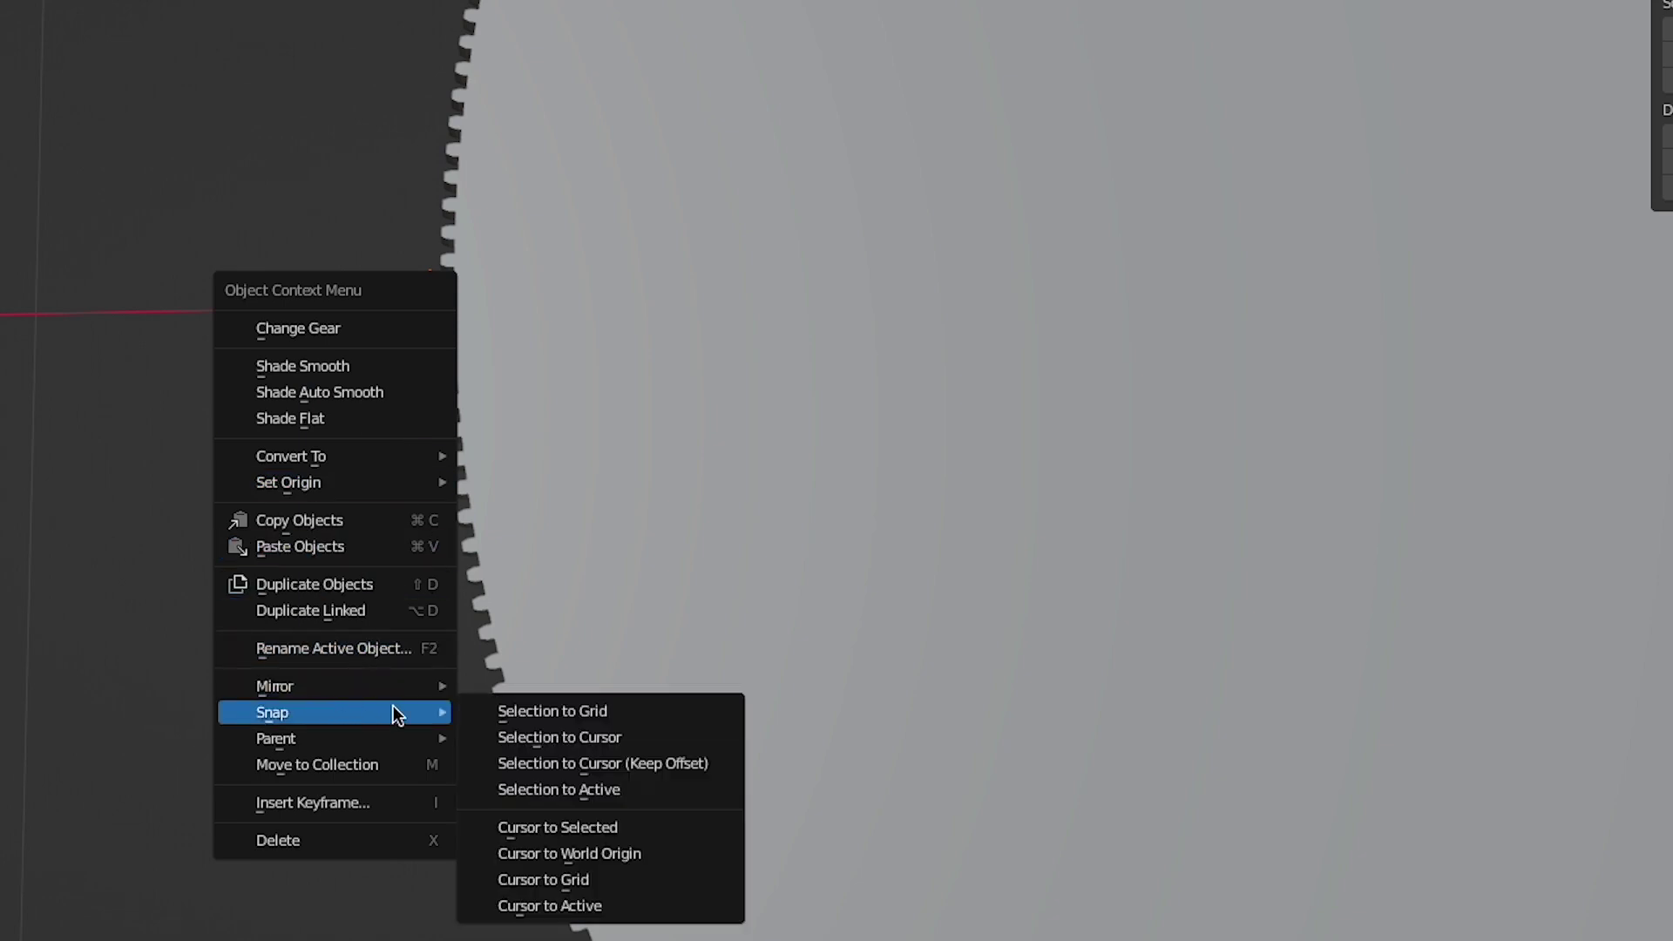
left_click(512, 835)
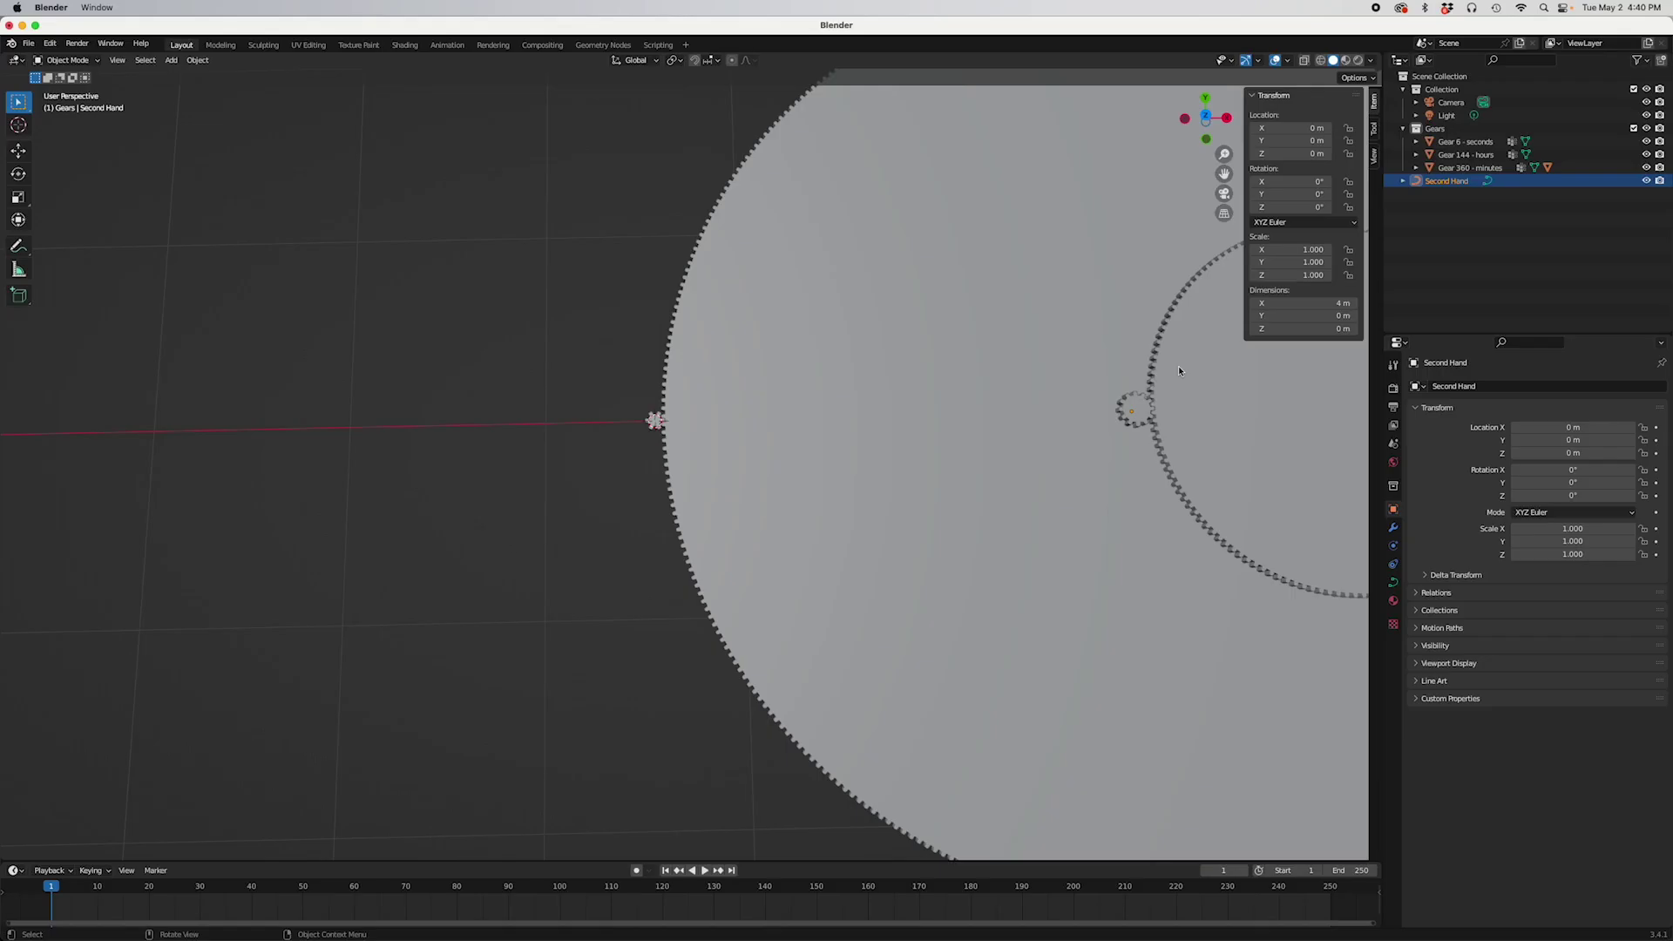
- Snap the Second Hand path to the cursor at X -2.4418 m
scroll(849, 406, "up", 5)
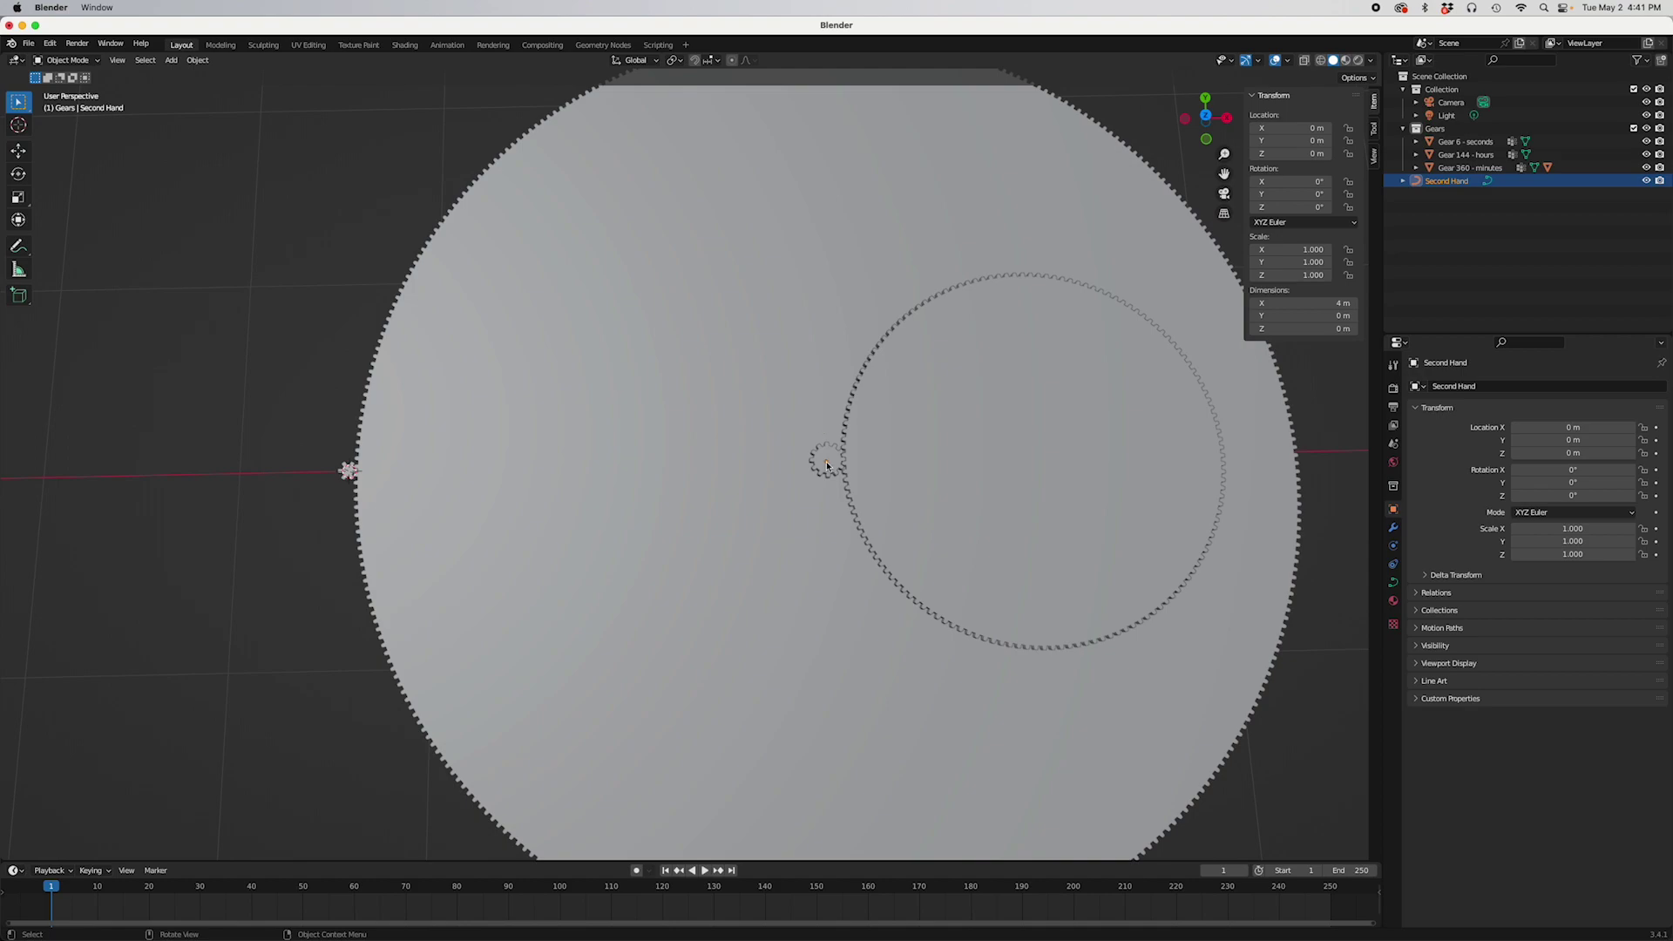
right_click(826, 462)
mouse_move(825, 463)
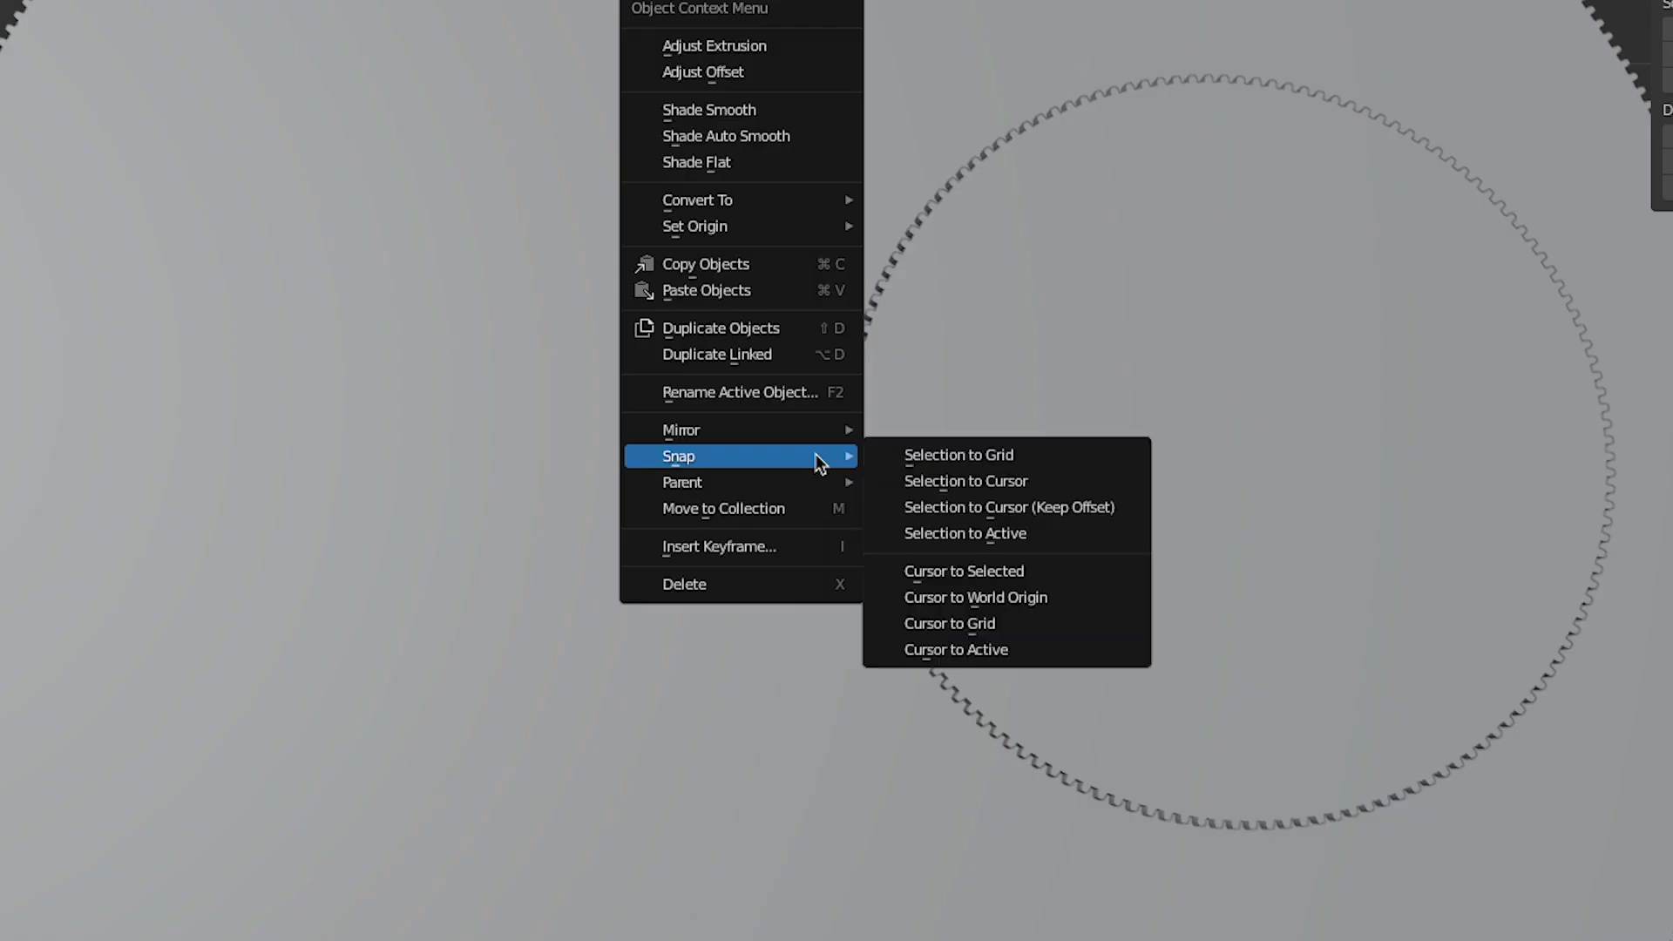
left_click(919, 488)
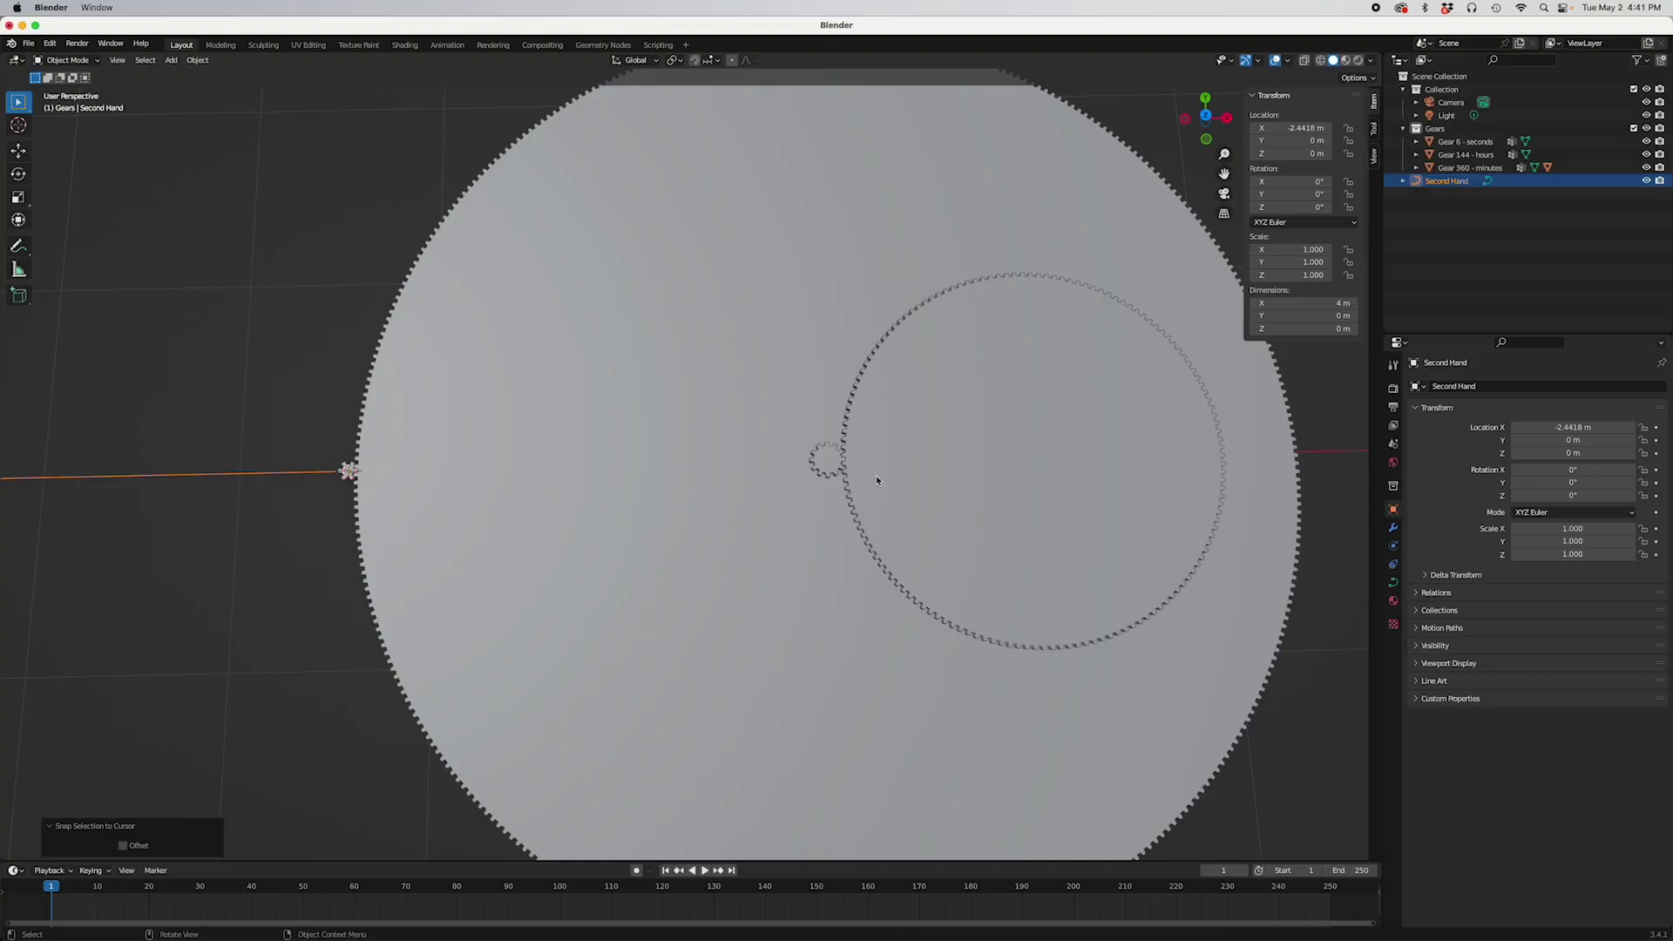
key("KP_Decimal")
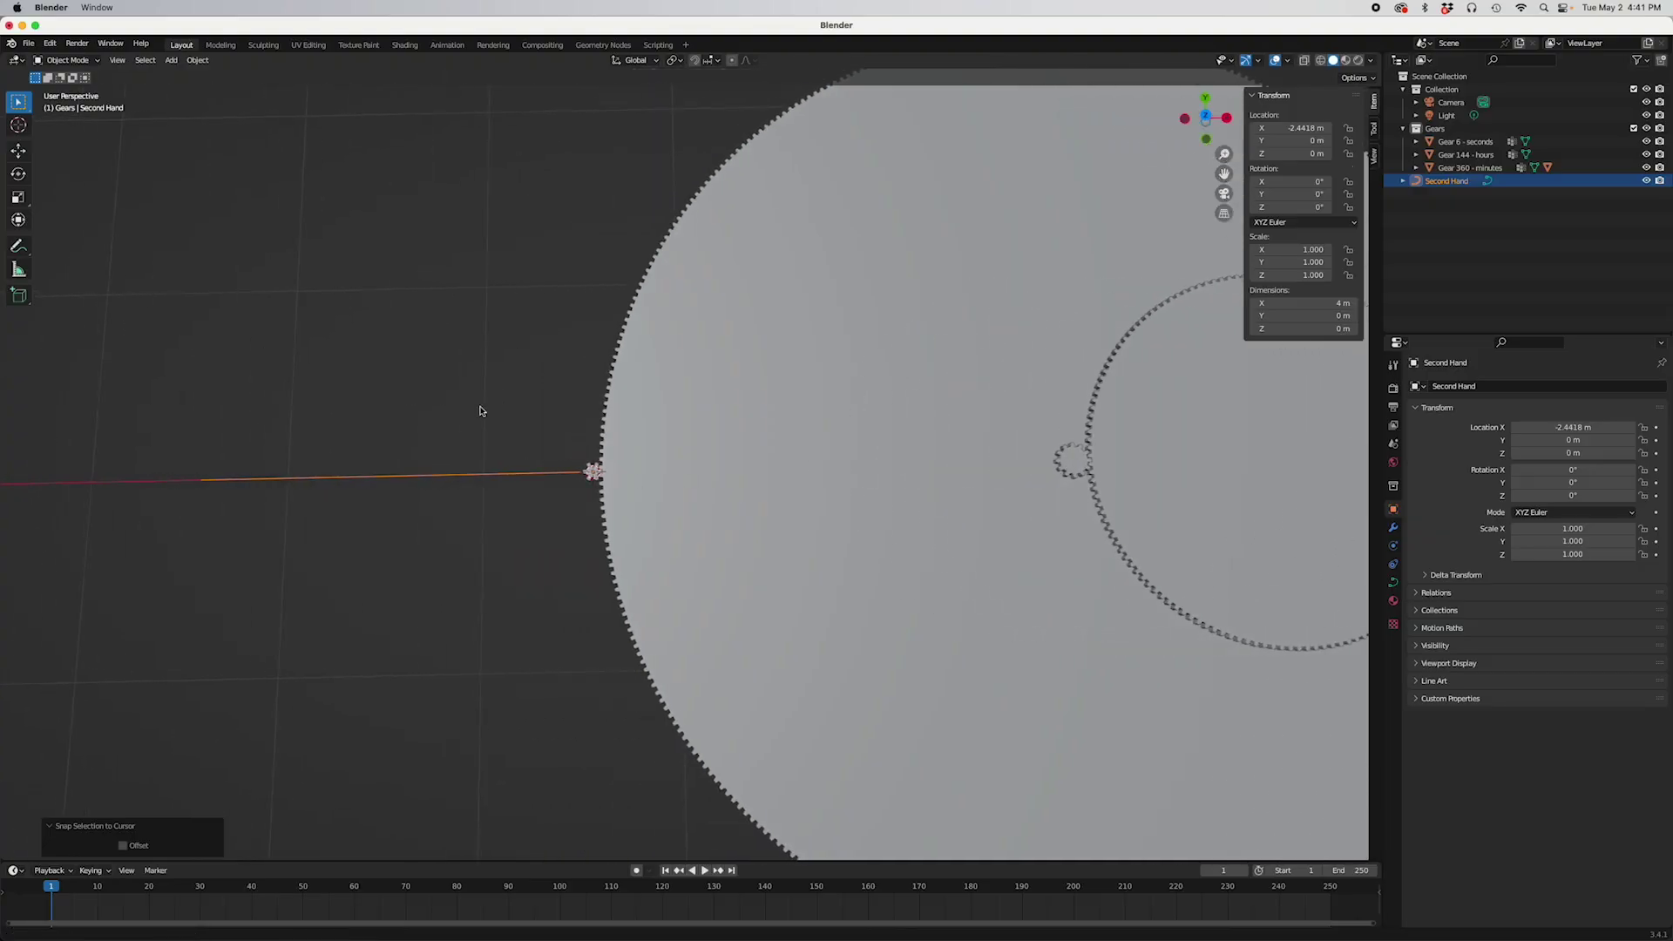
- Give the Second Hand curve a 0.01 m bevel depth in its Geometry settings
left_click(1392, 582)
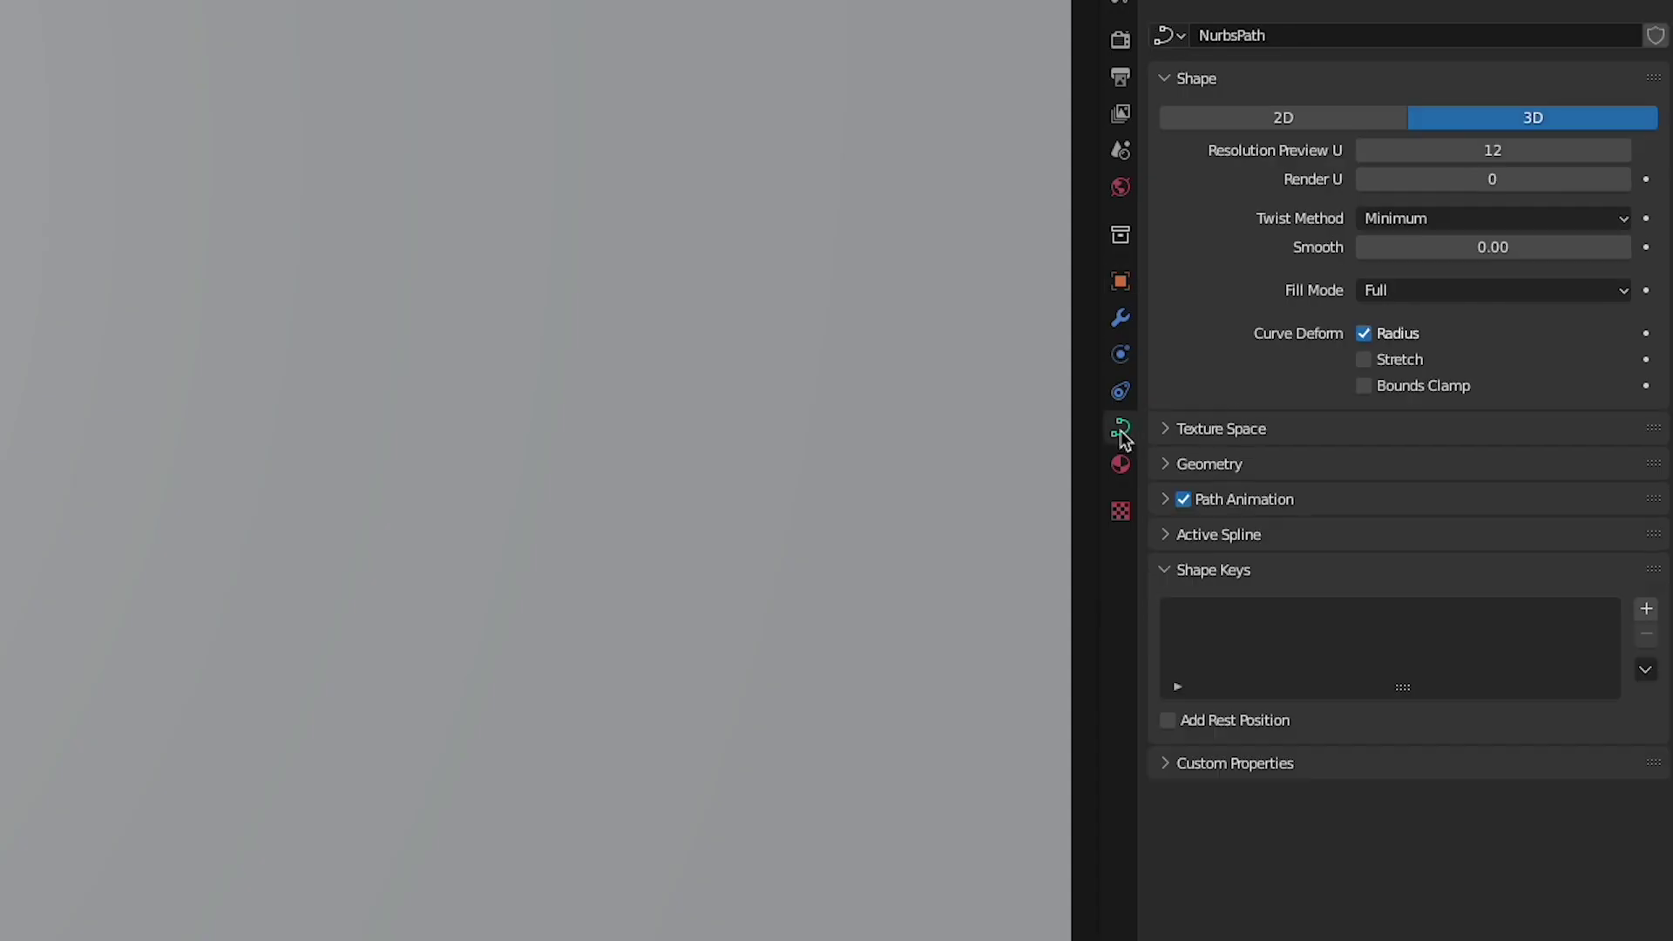
left_click(1173, 464)
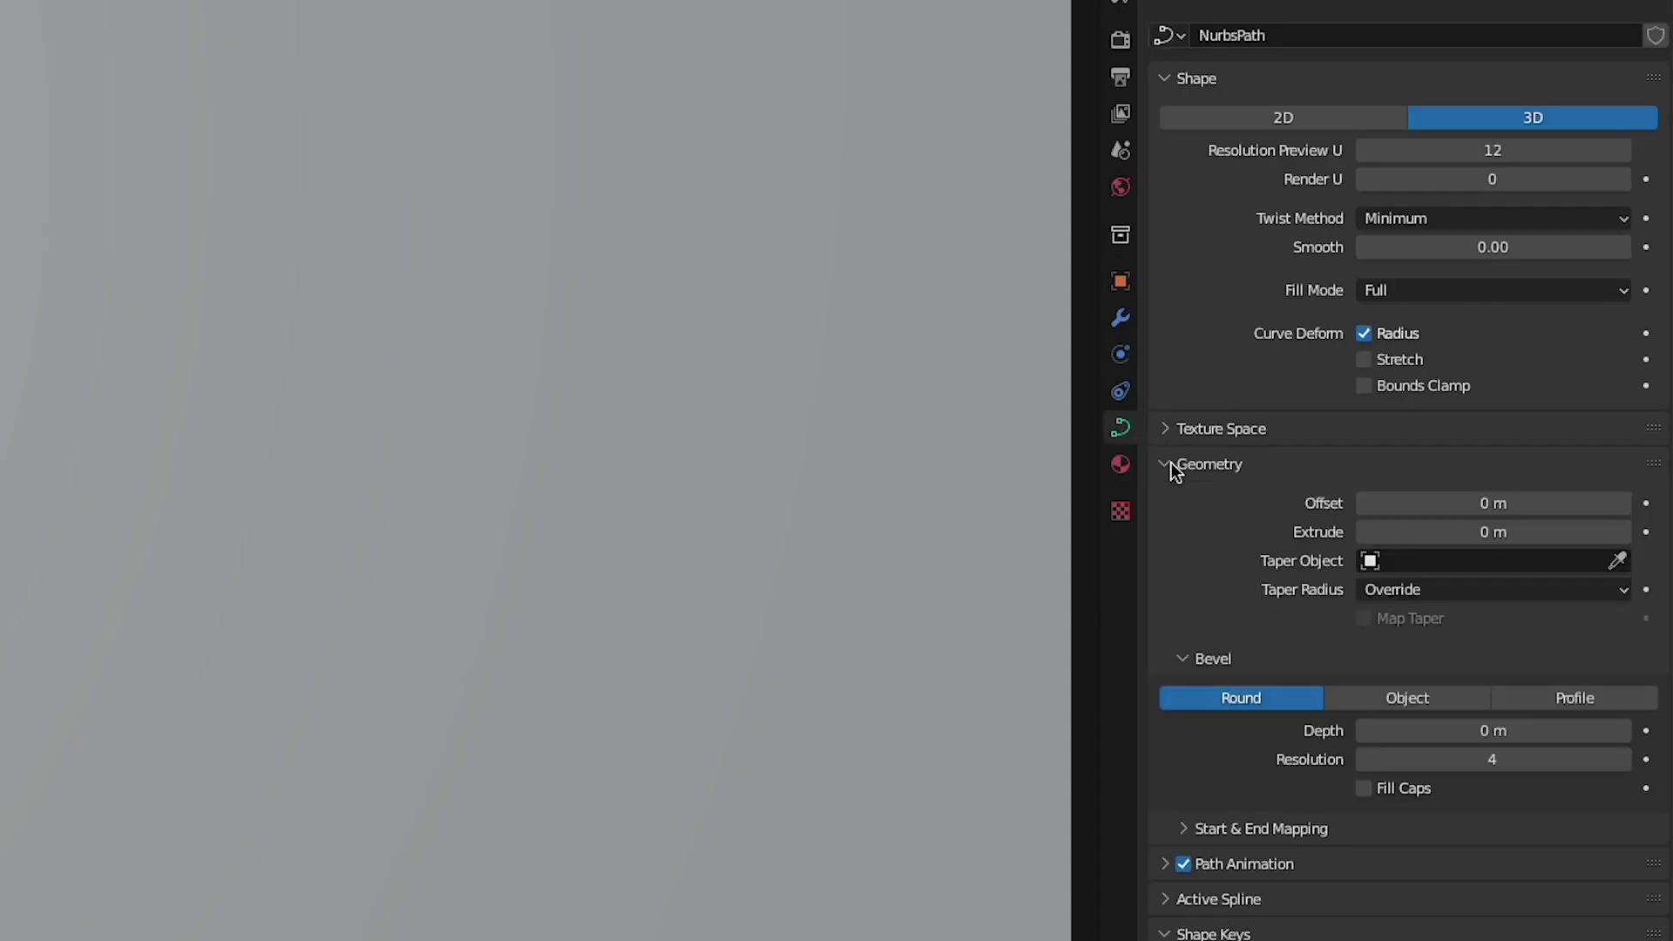
left_click(1468, 730)
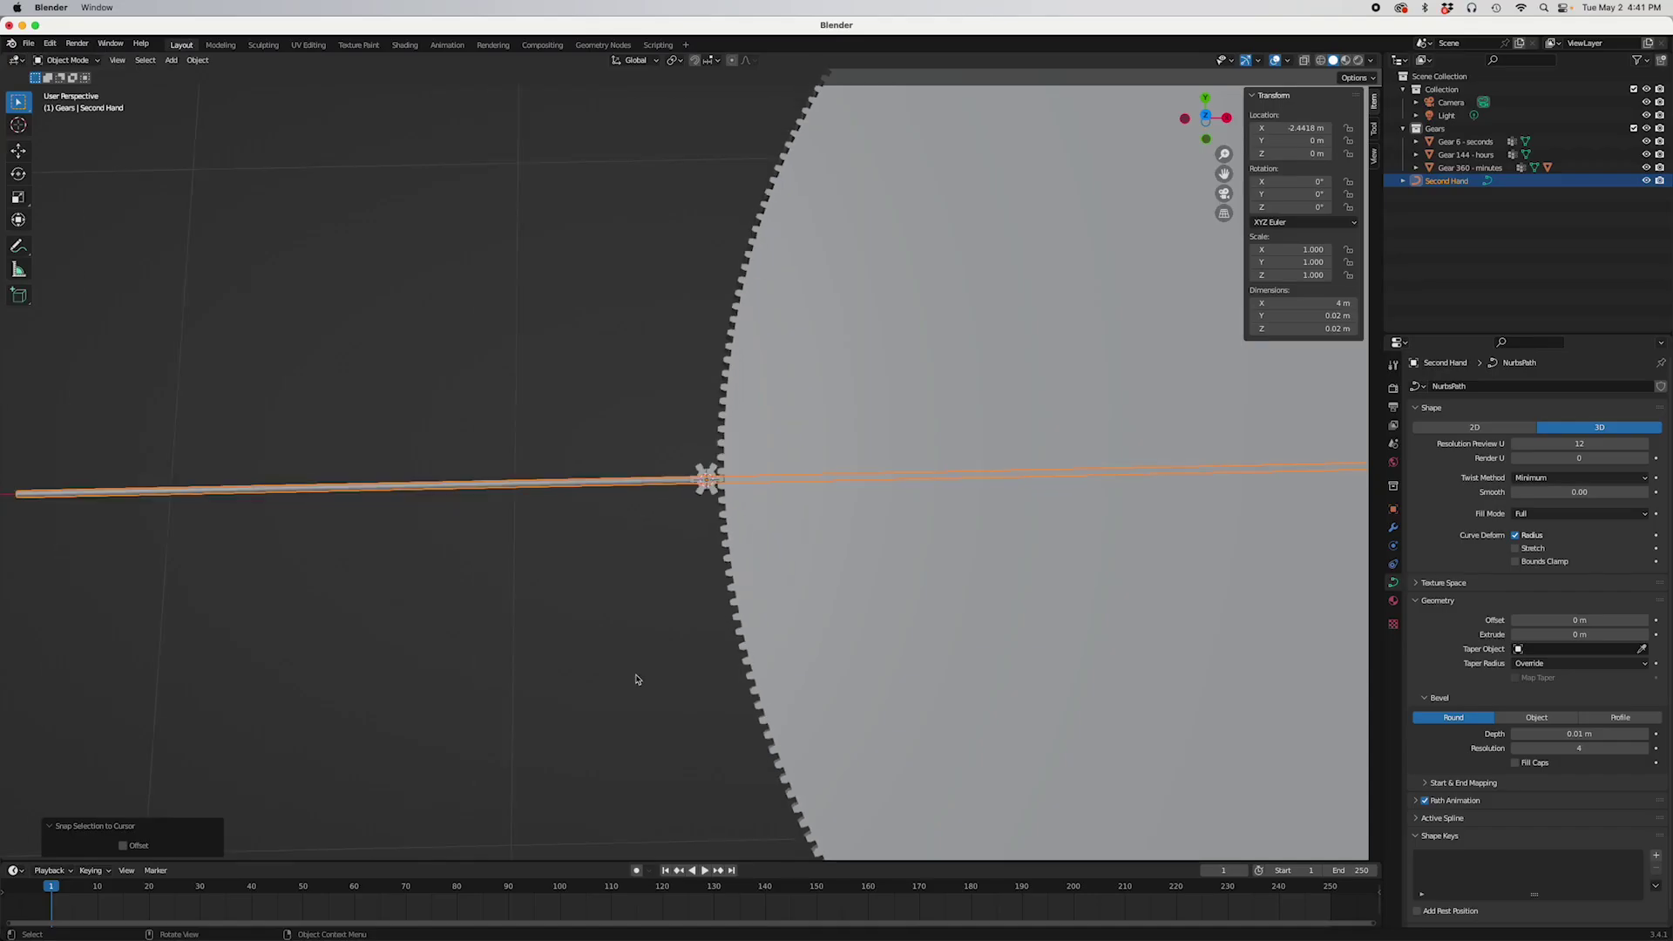
scroll(648, 605, "down", 3)
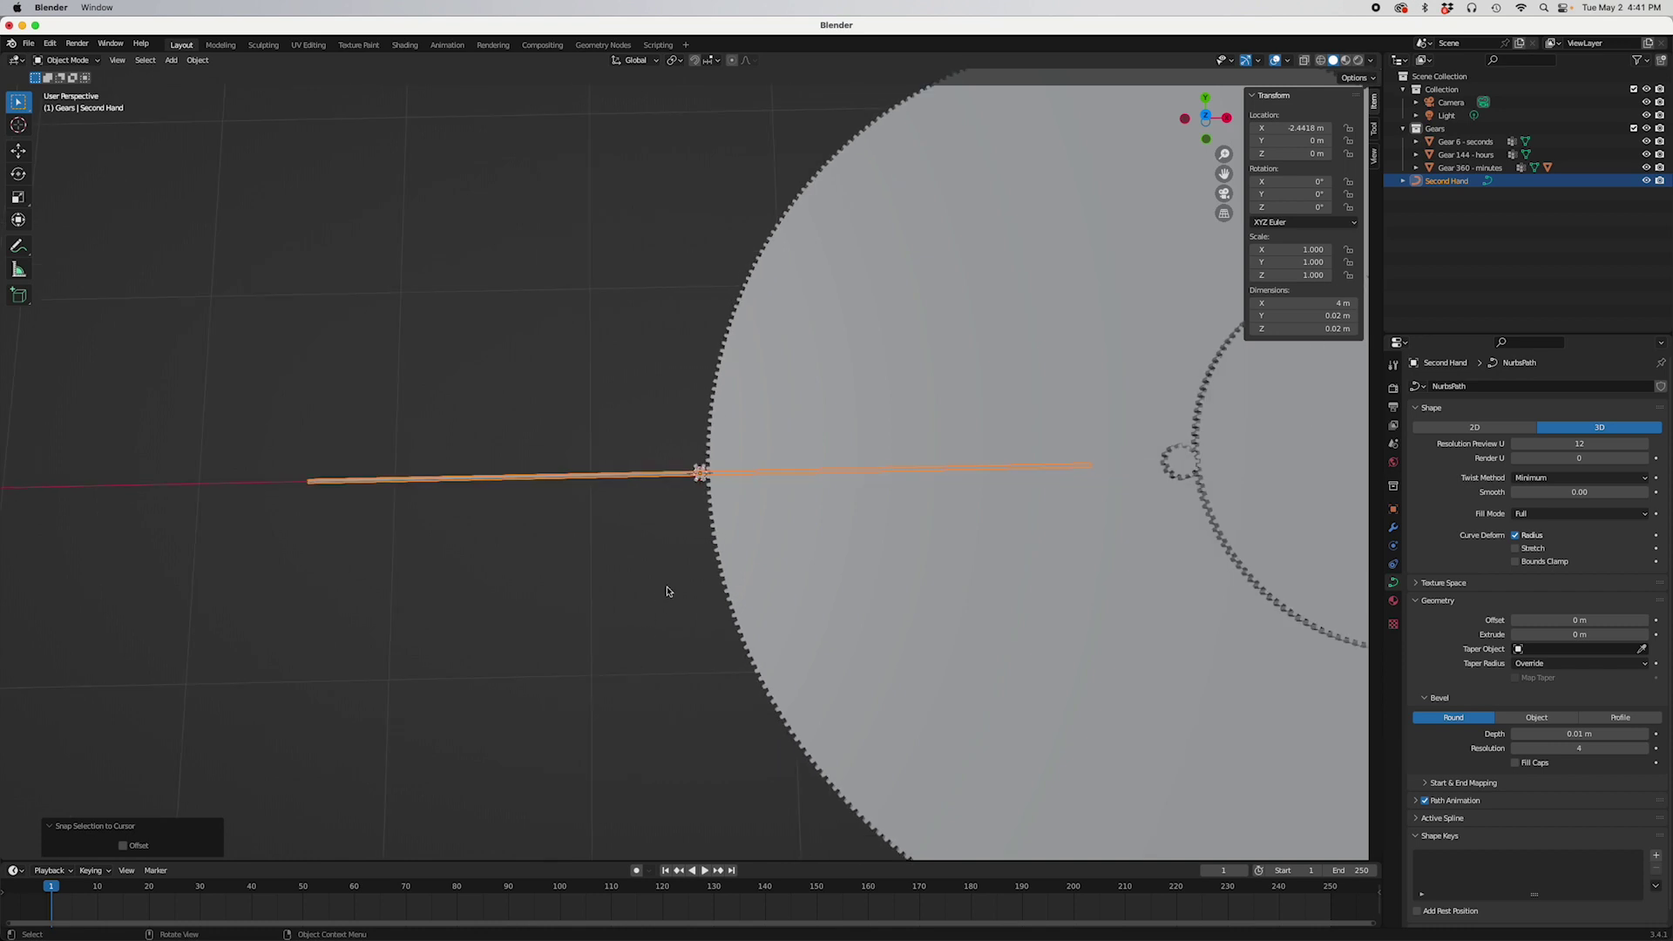
- Rotate the Second Hand 90° about Z with rz90
type("rz90")
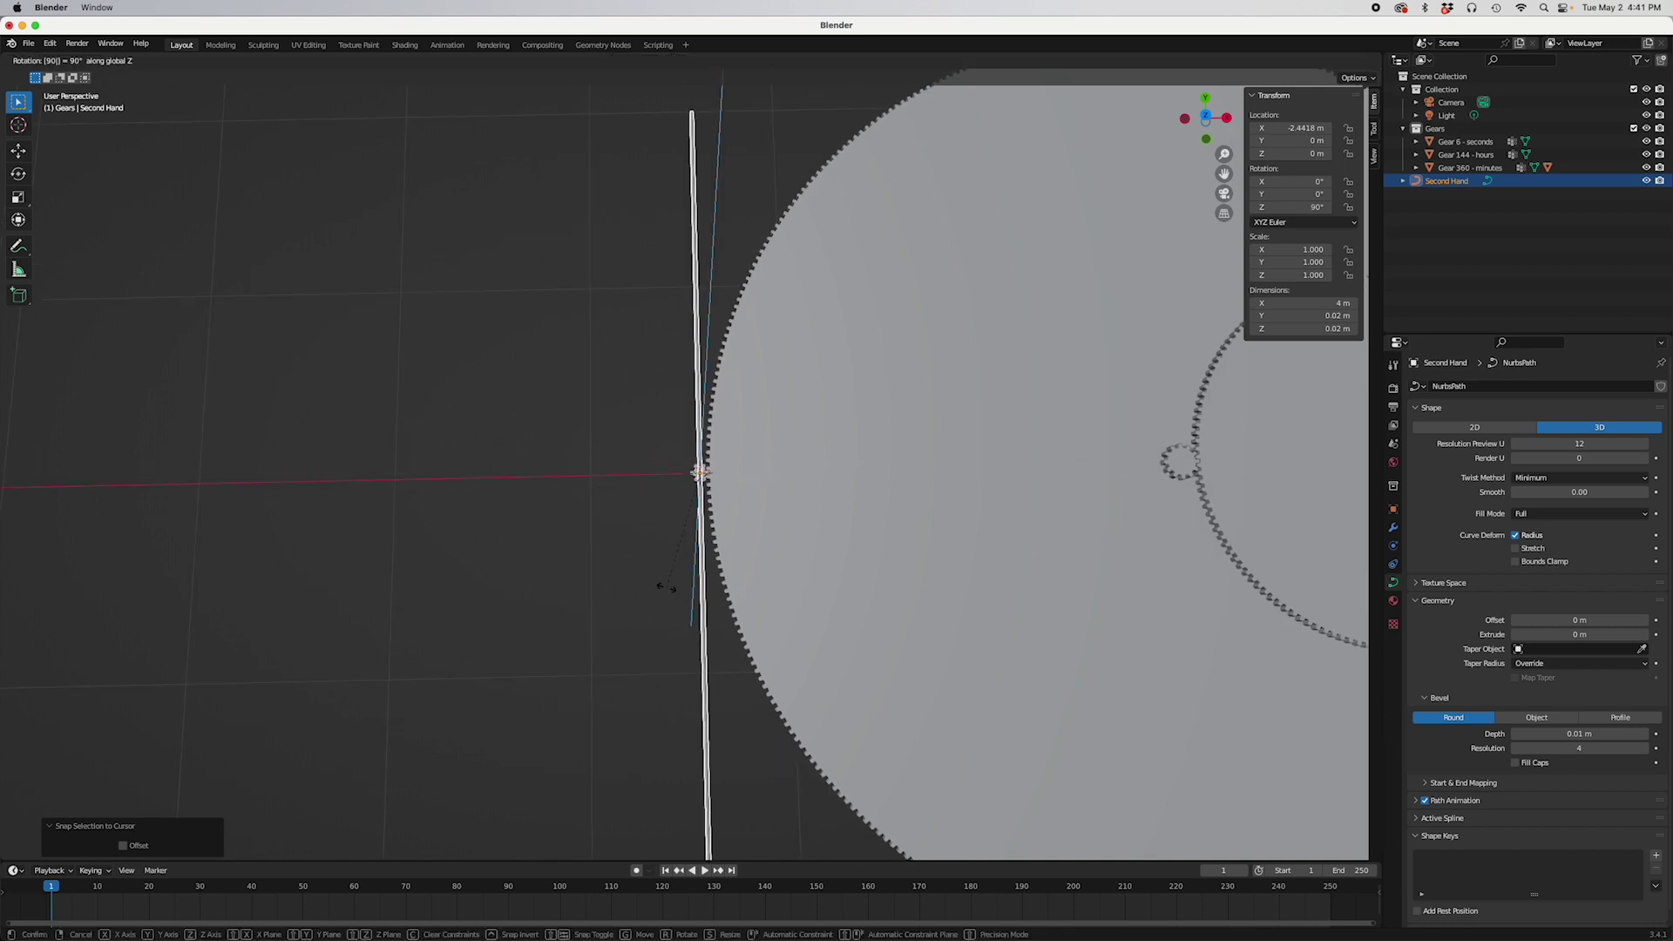
key("Return")
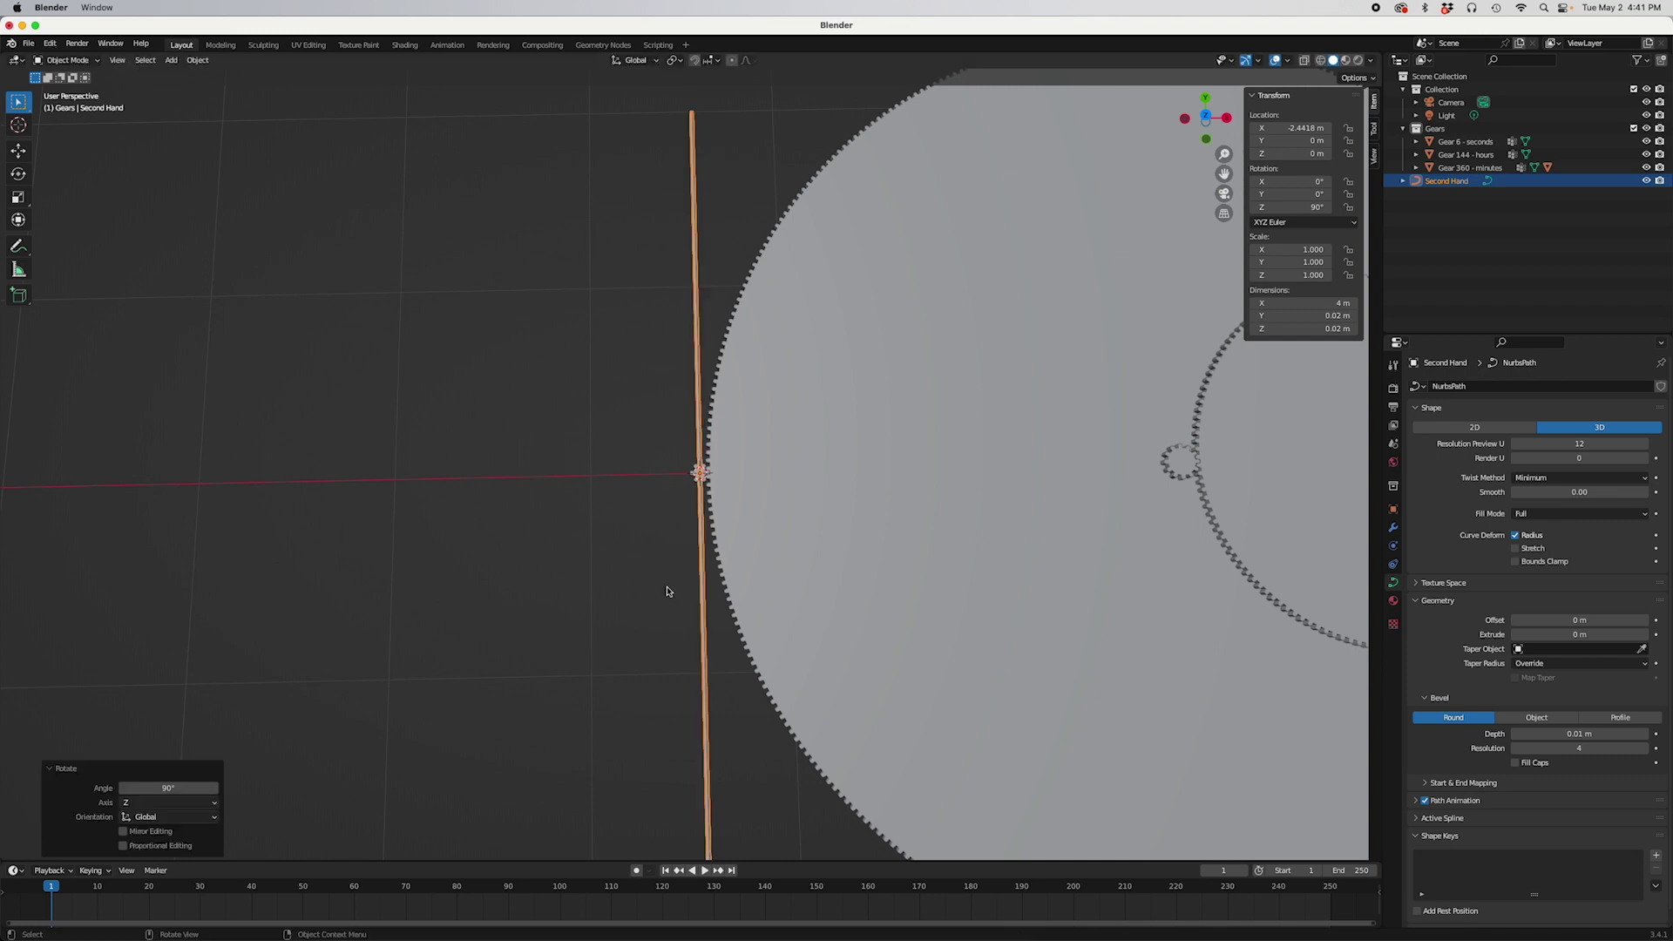
scroll(666, 591, "down", 3)
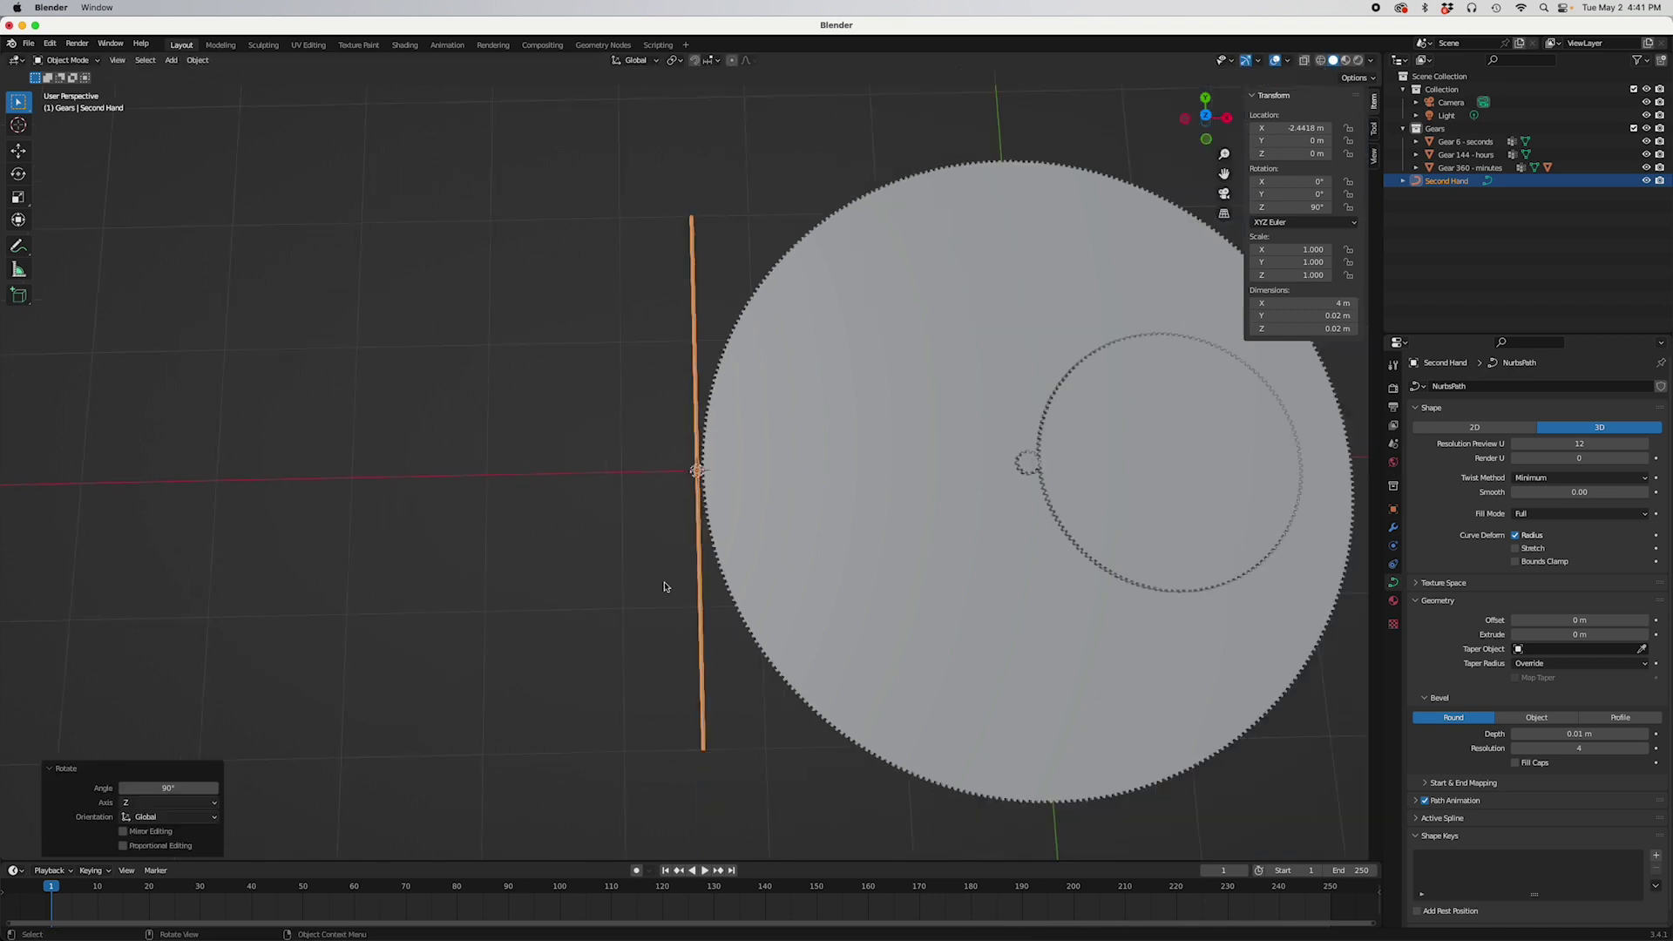
- Delete the Second Hand's lower control points so it extends outward from the gear centre
key("Tab")
left_click(742, 770)
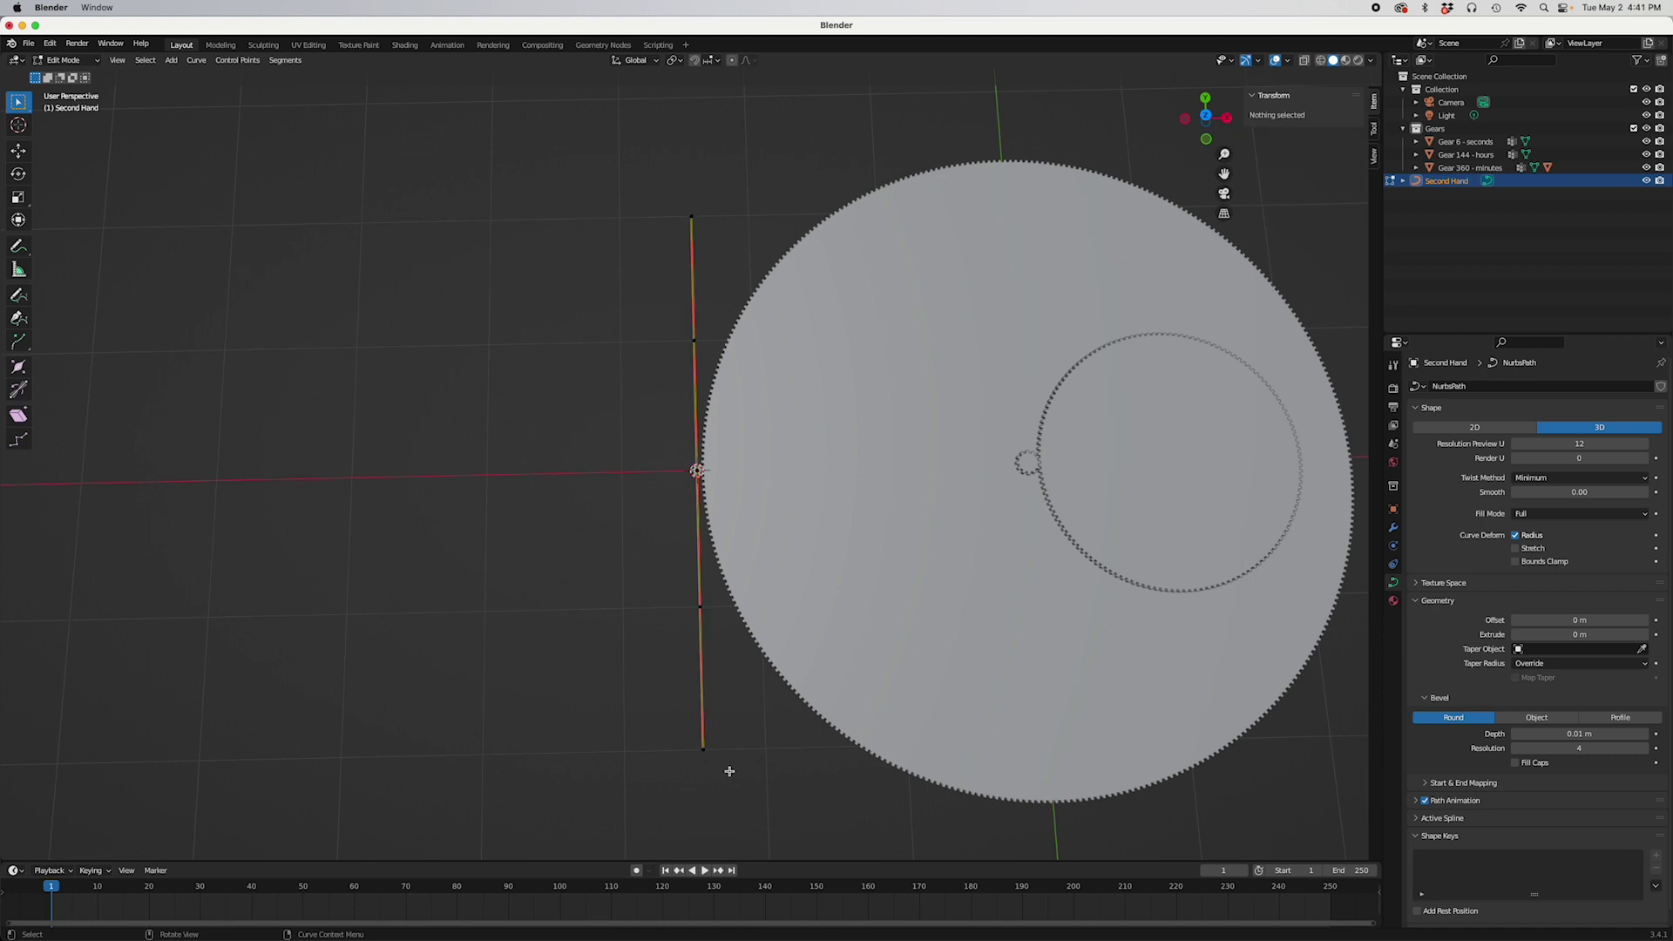
left_click_drag(743, 772, 669, 583)
key("x")
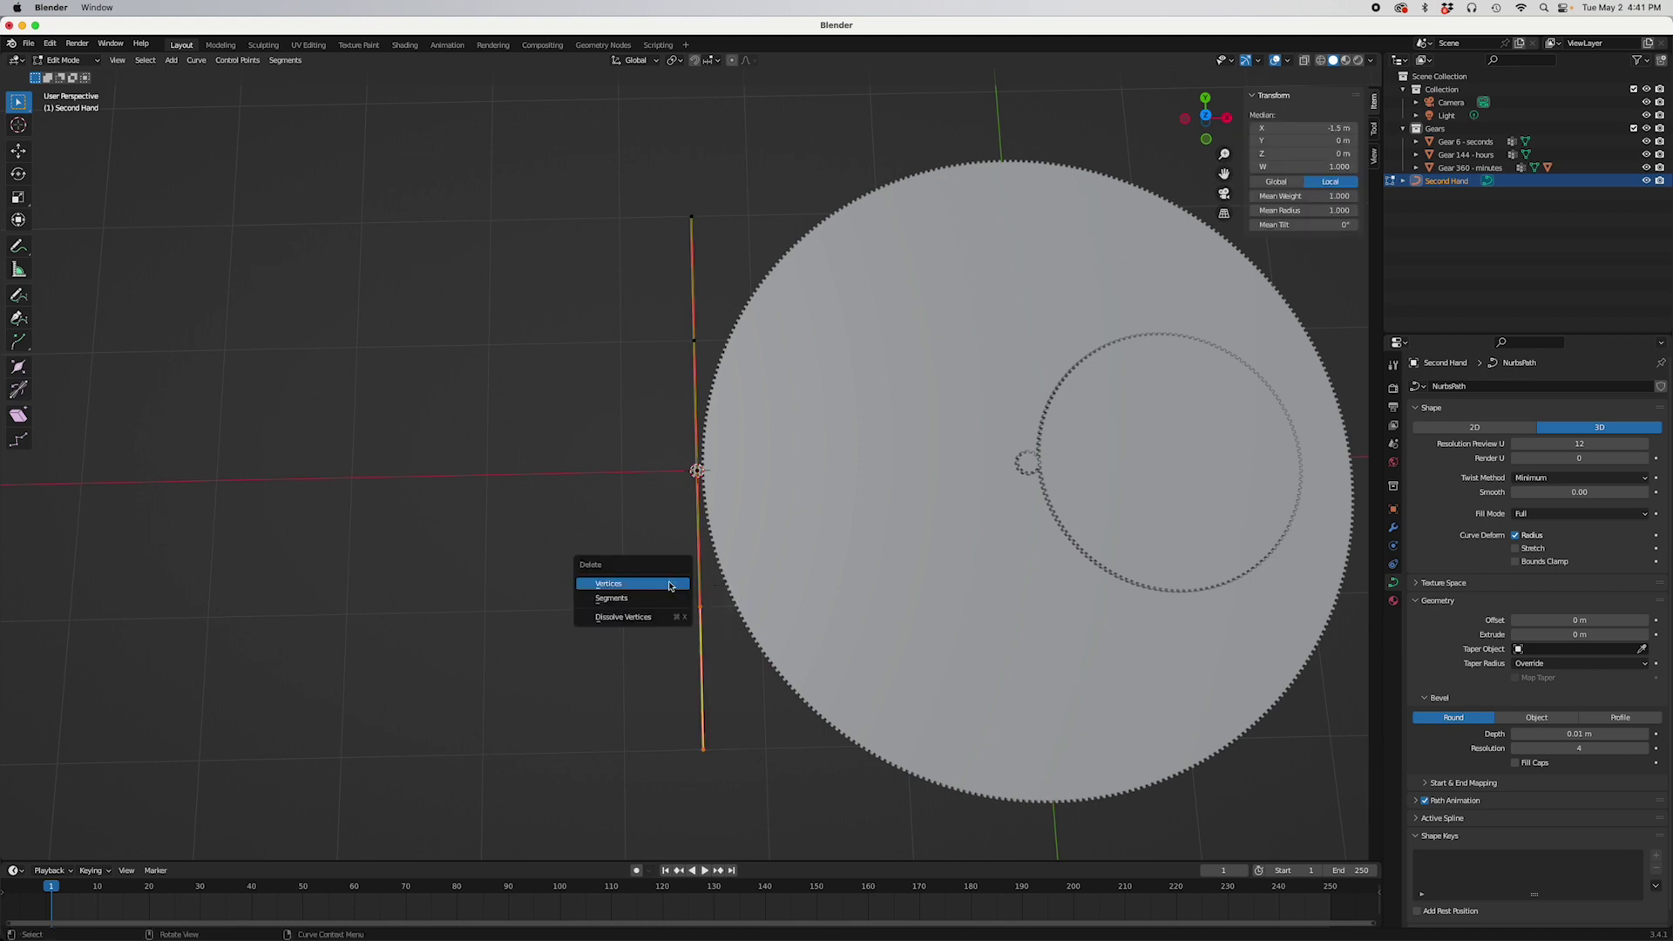
left_click(608, 584)
key("Tab")
scroll(623, 648, "up", 2)
- Duplicate the hand as a Minute Hand and centre it on the Gear 12 - minutes gear
key("shift+d")
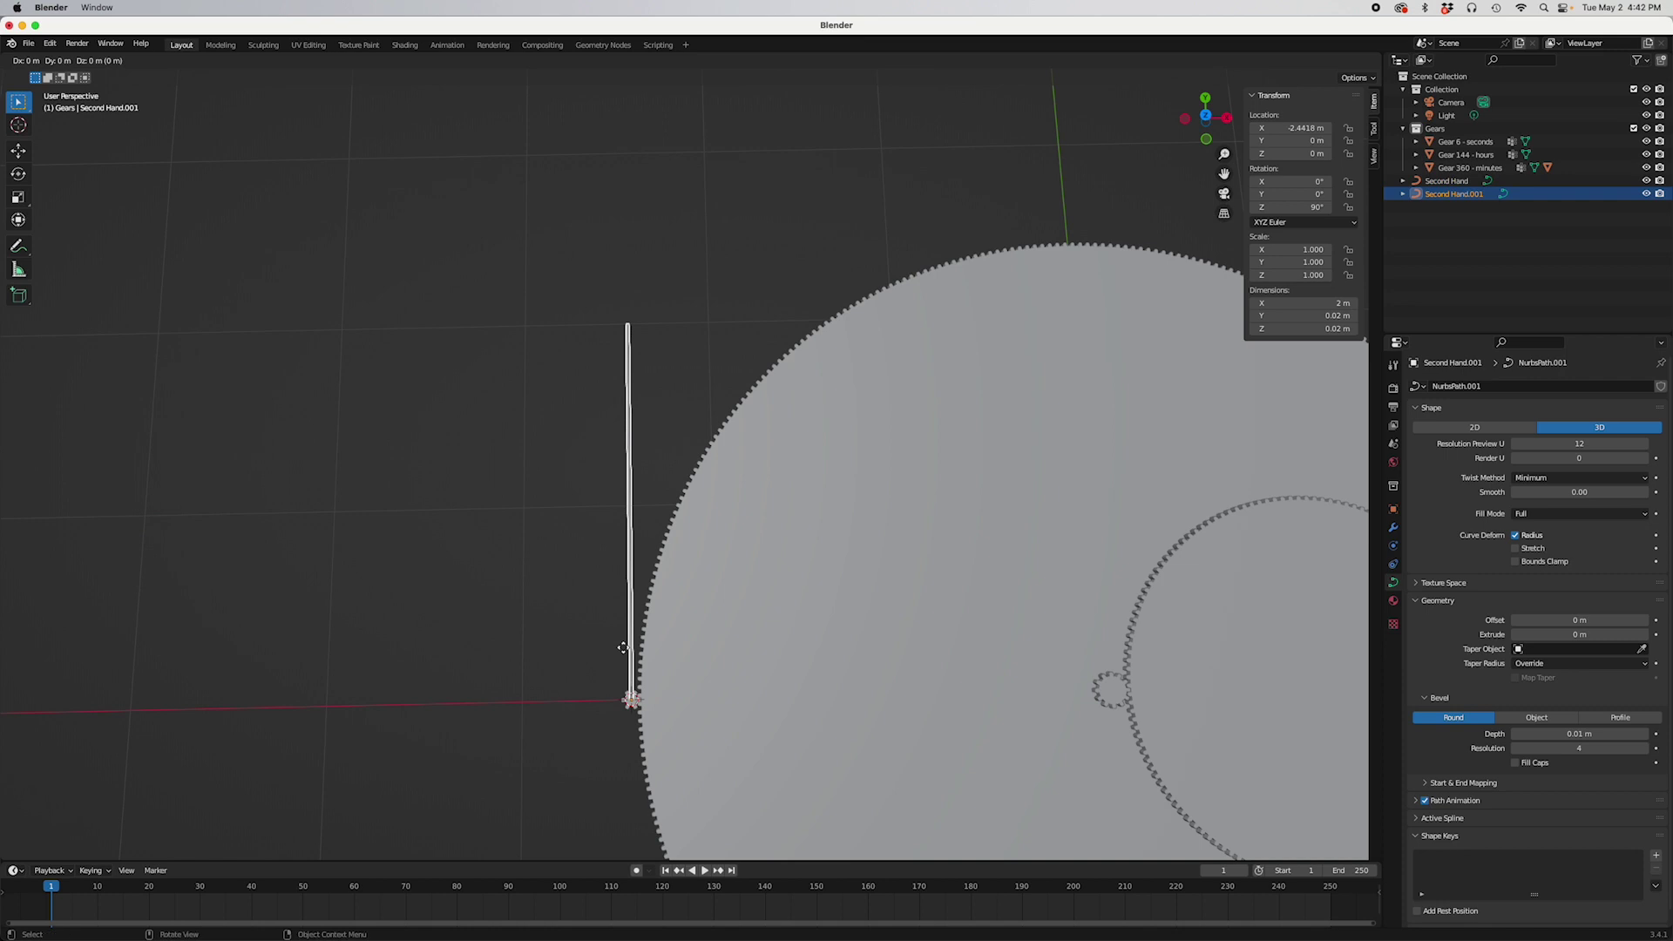
key("x")
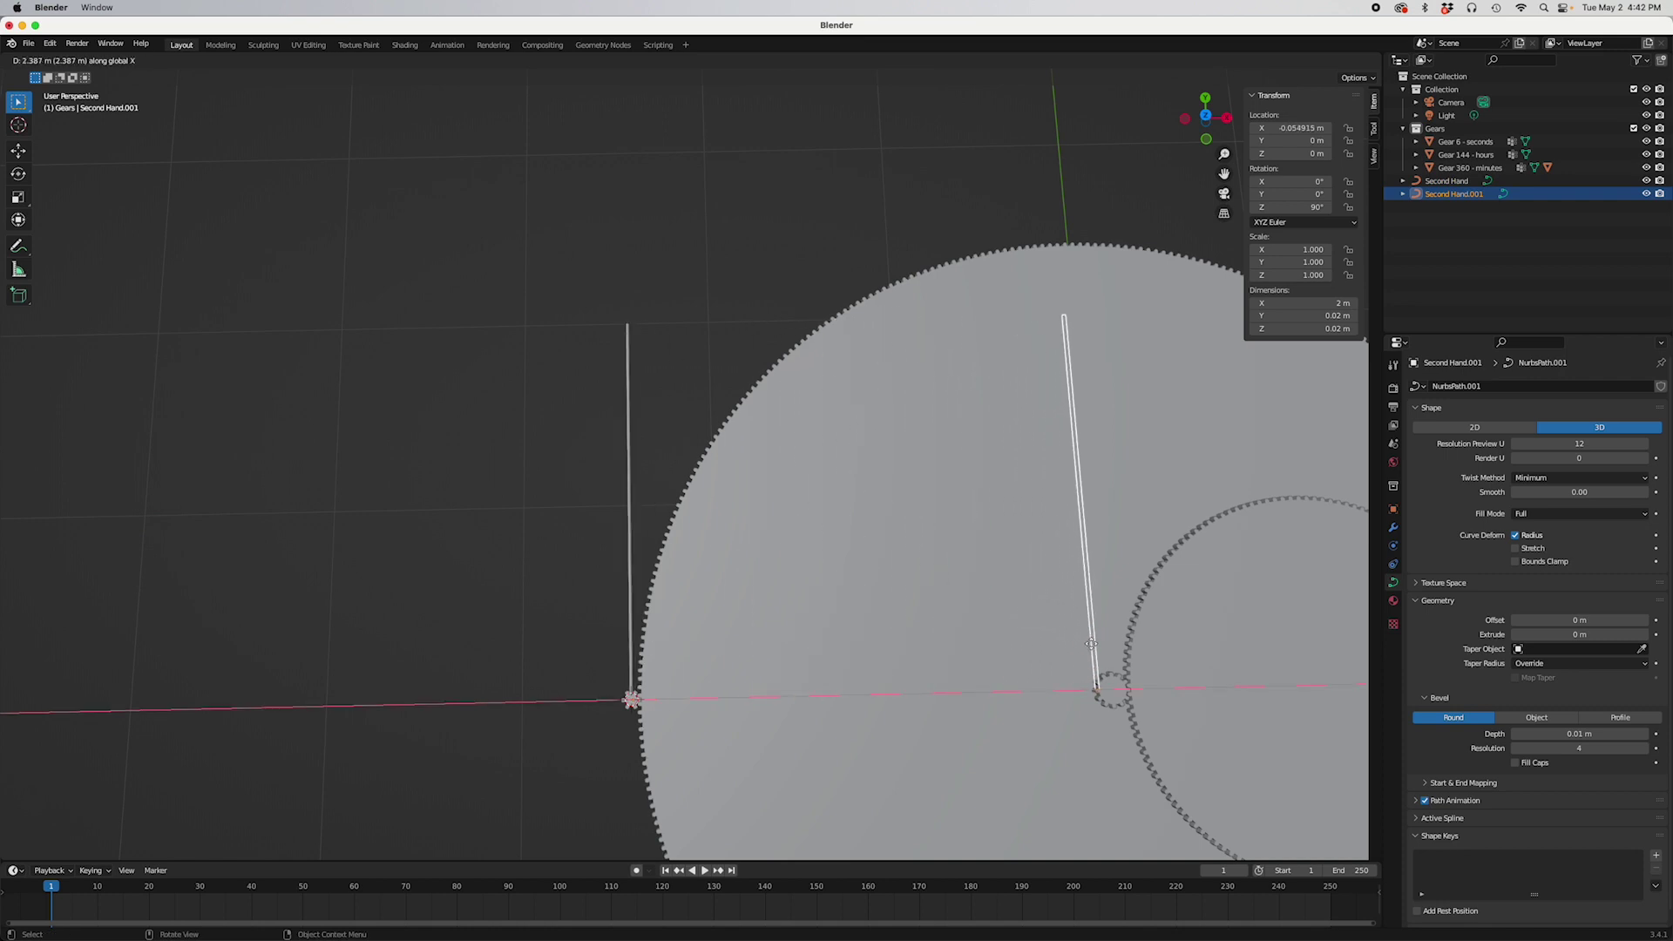
right_click(1093, 643)
scroll(662, 688, "up", 5)
left_click(723, 416)
right_click(697, 446)
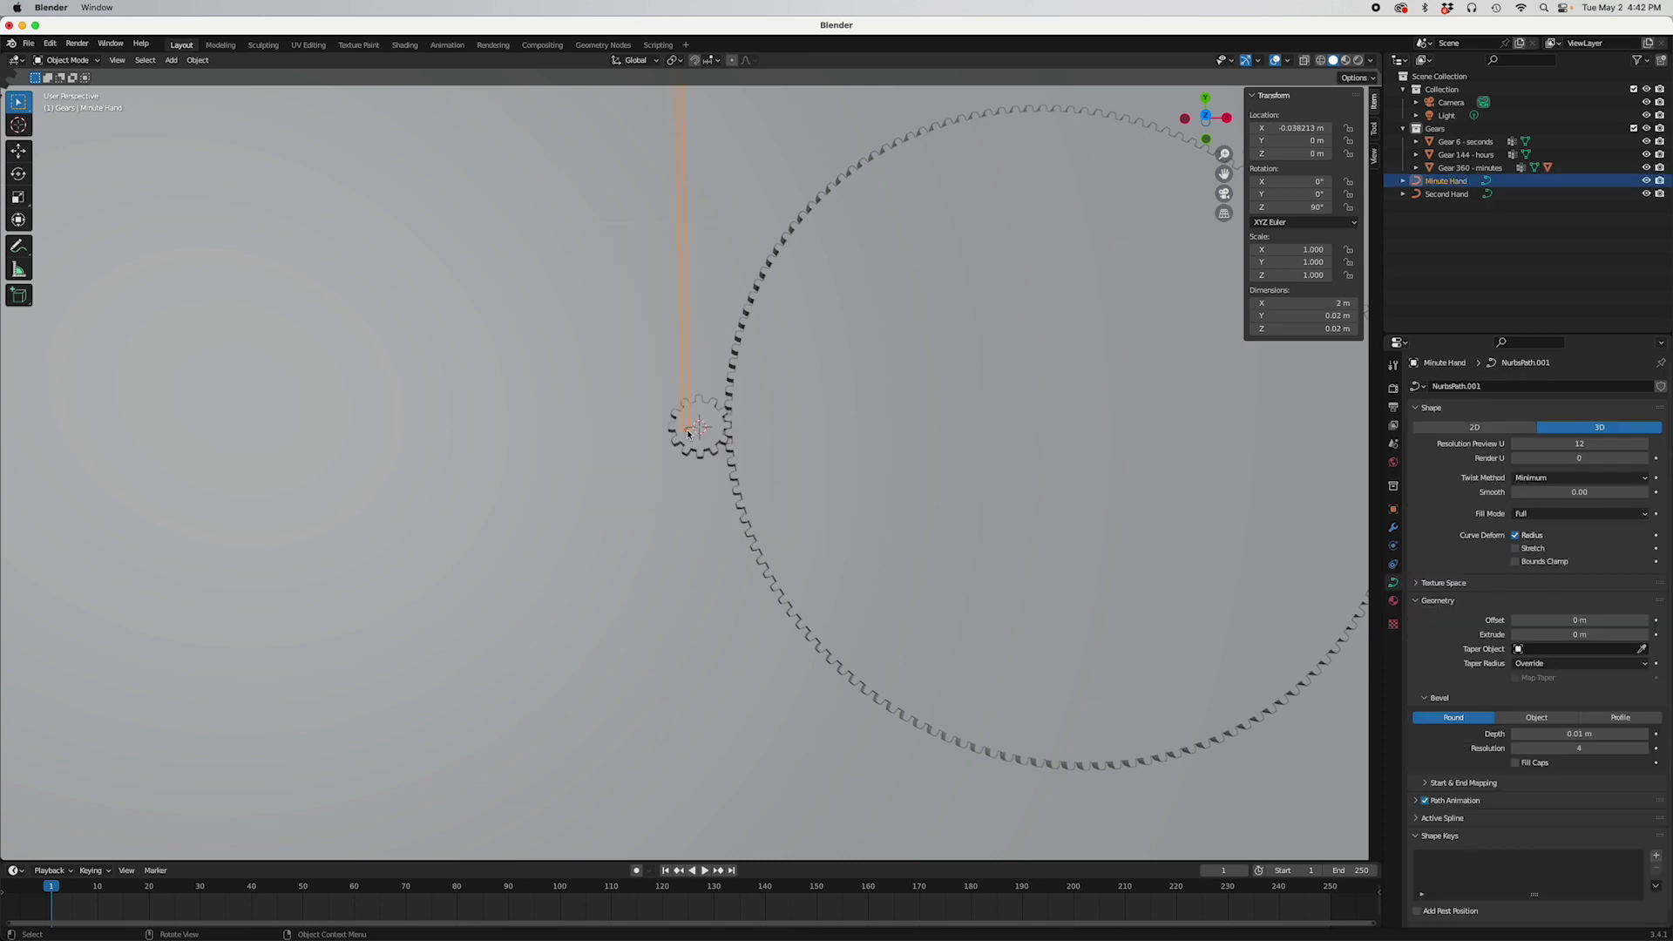
right_click(689, 433)
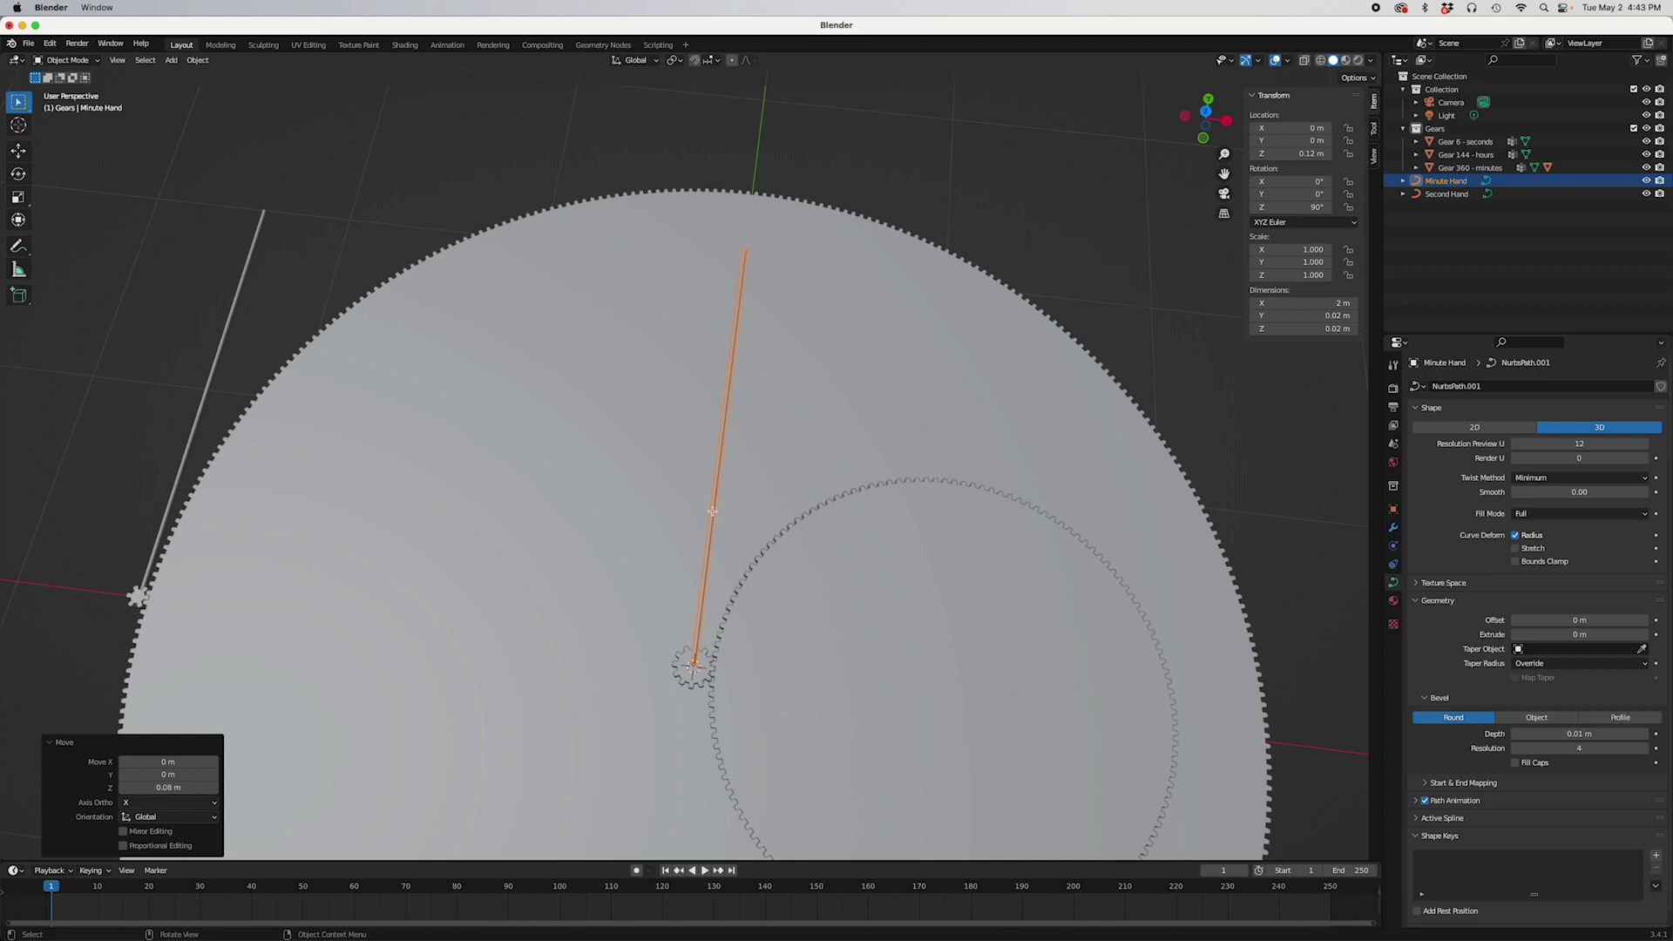
- Shorten the Minute Hand by moving its top endpoint along Y
key("Tab")
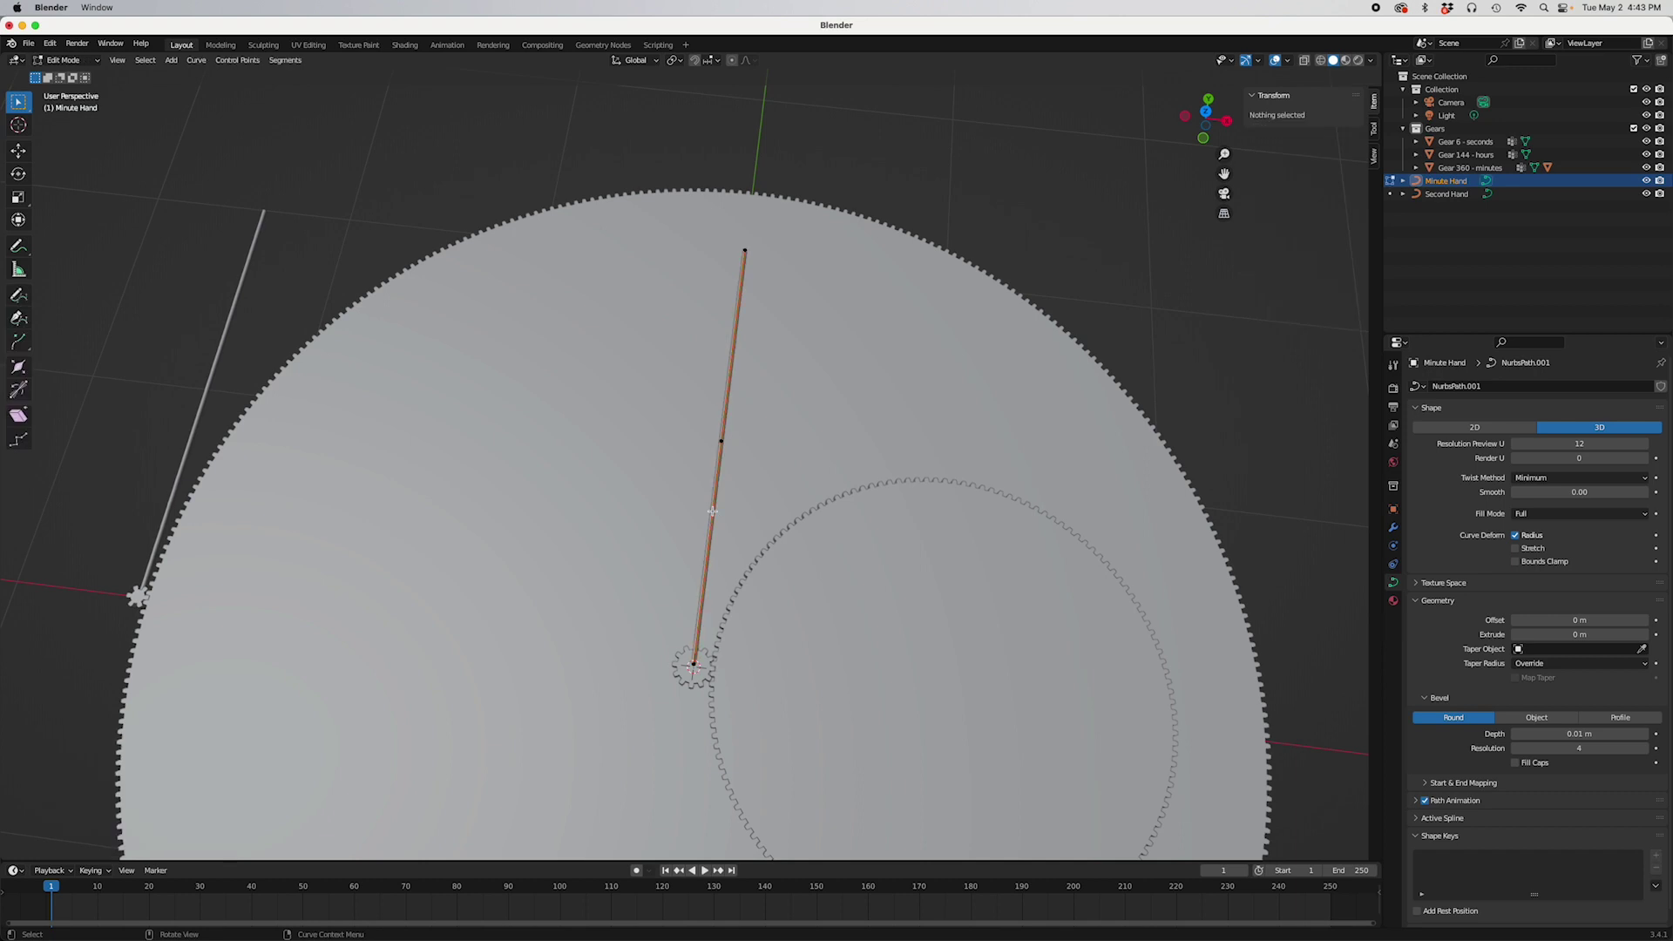
left_click_drag(728, 229, 766, 264)
key("g")
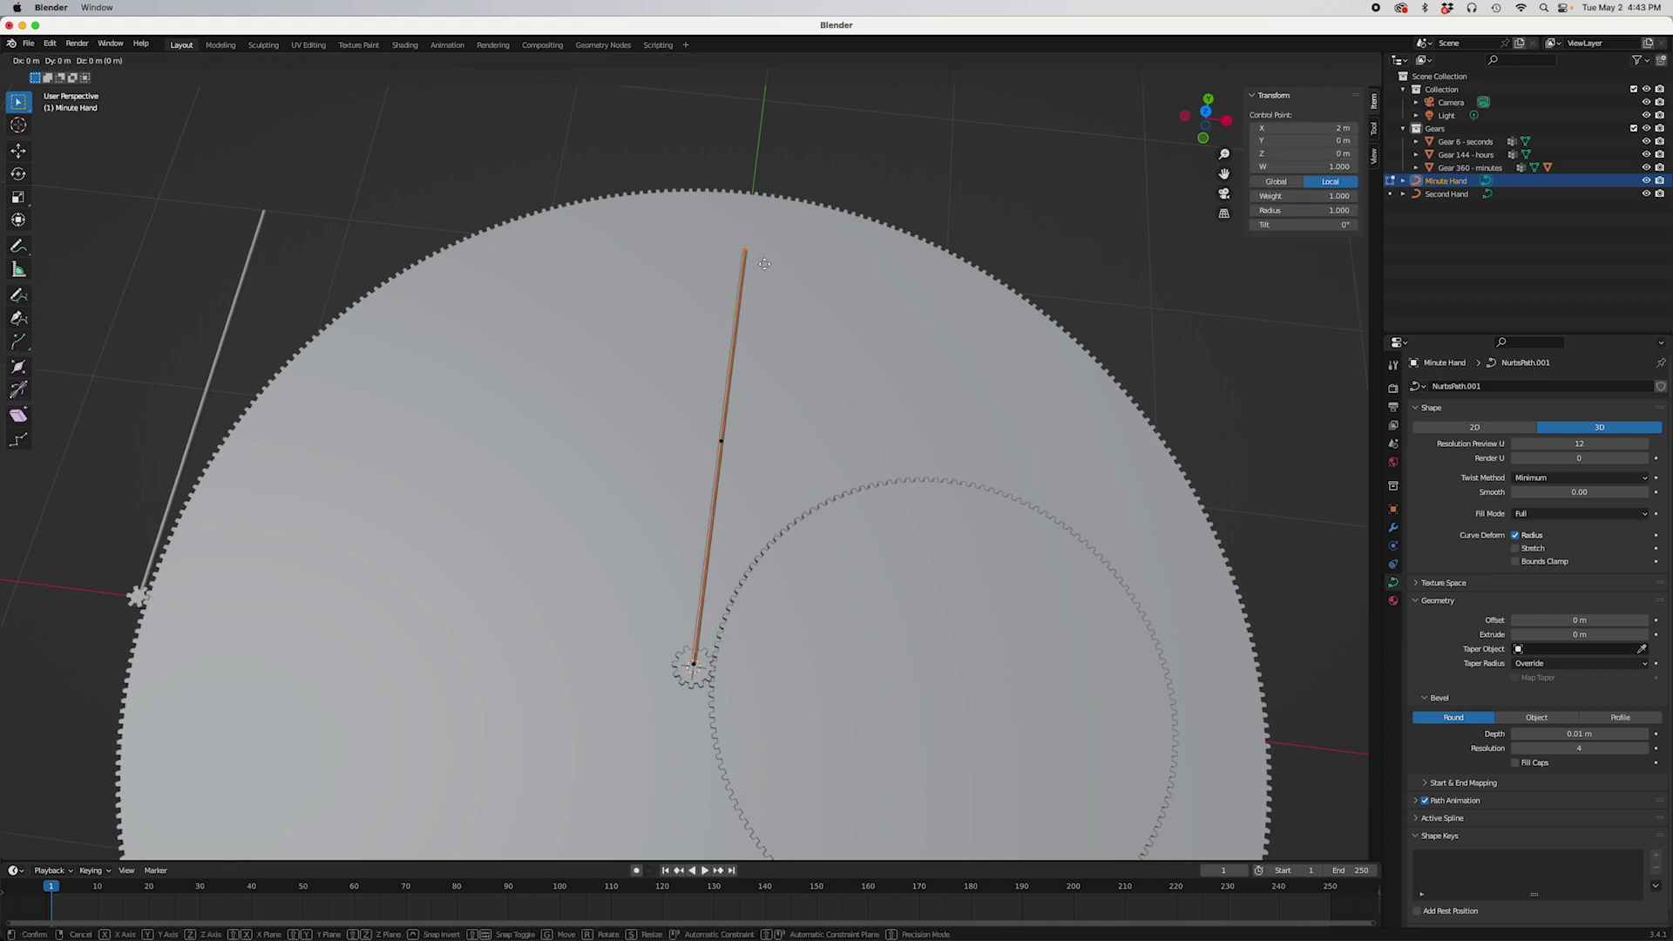
key("y")
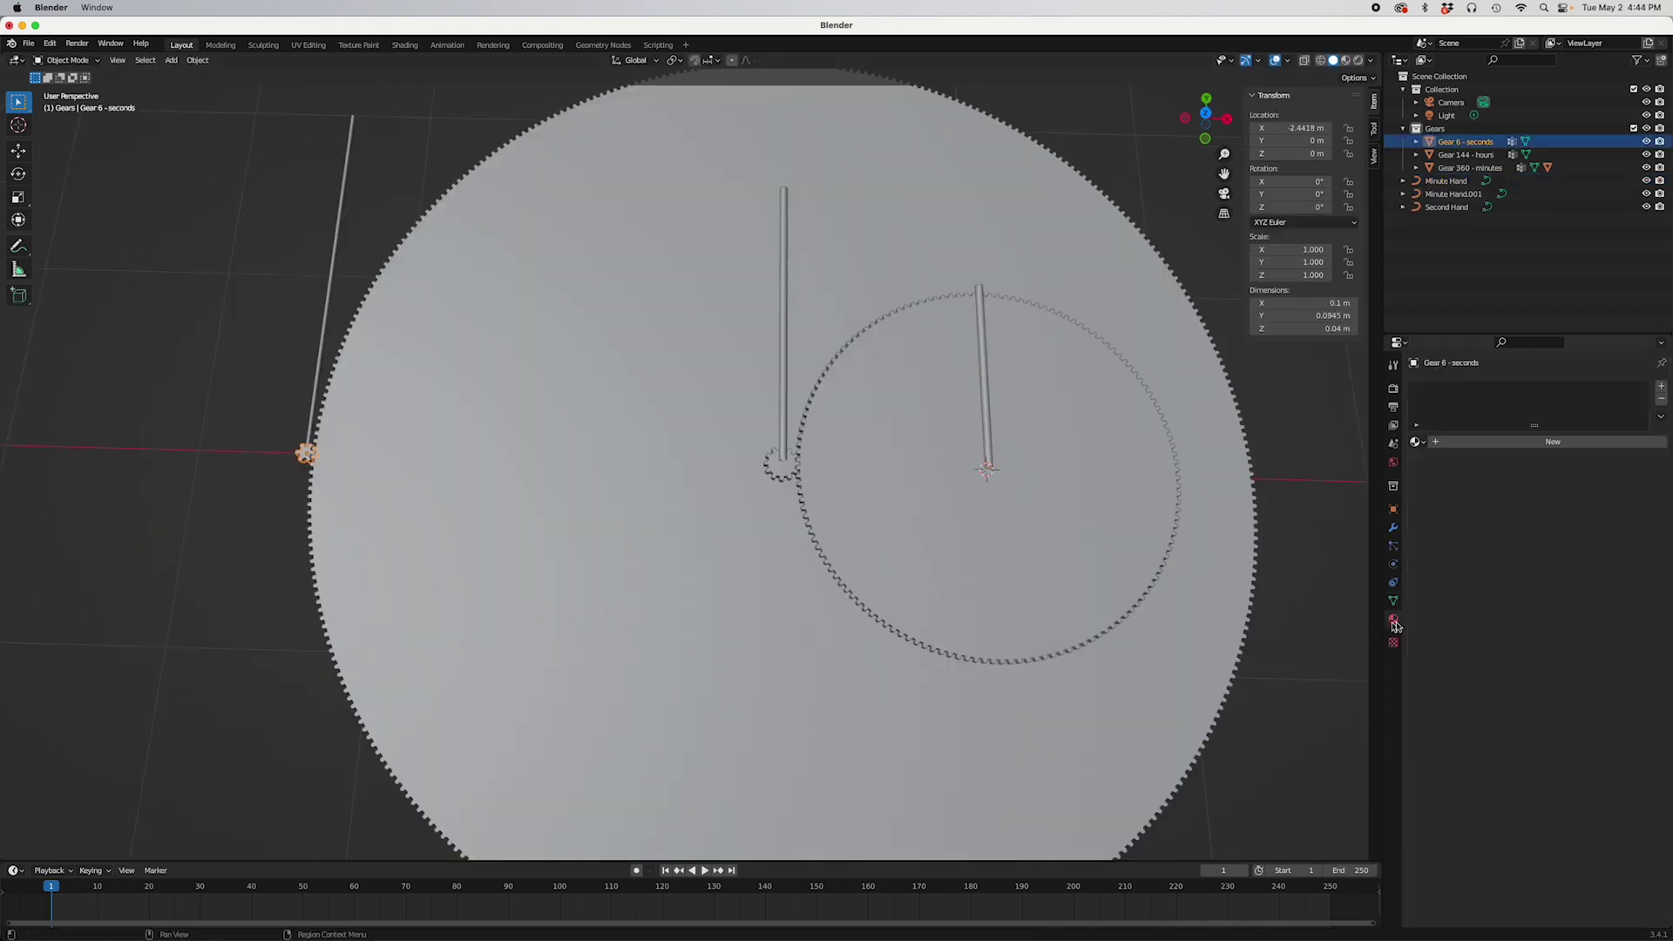
- Give the seconds gear a new material and the minutes gear a metallic copy named 'Metallic2'
left_click(1554, 441)
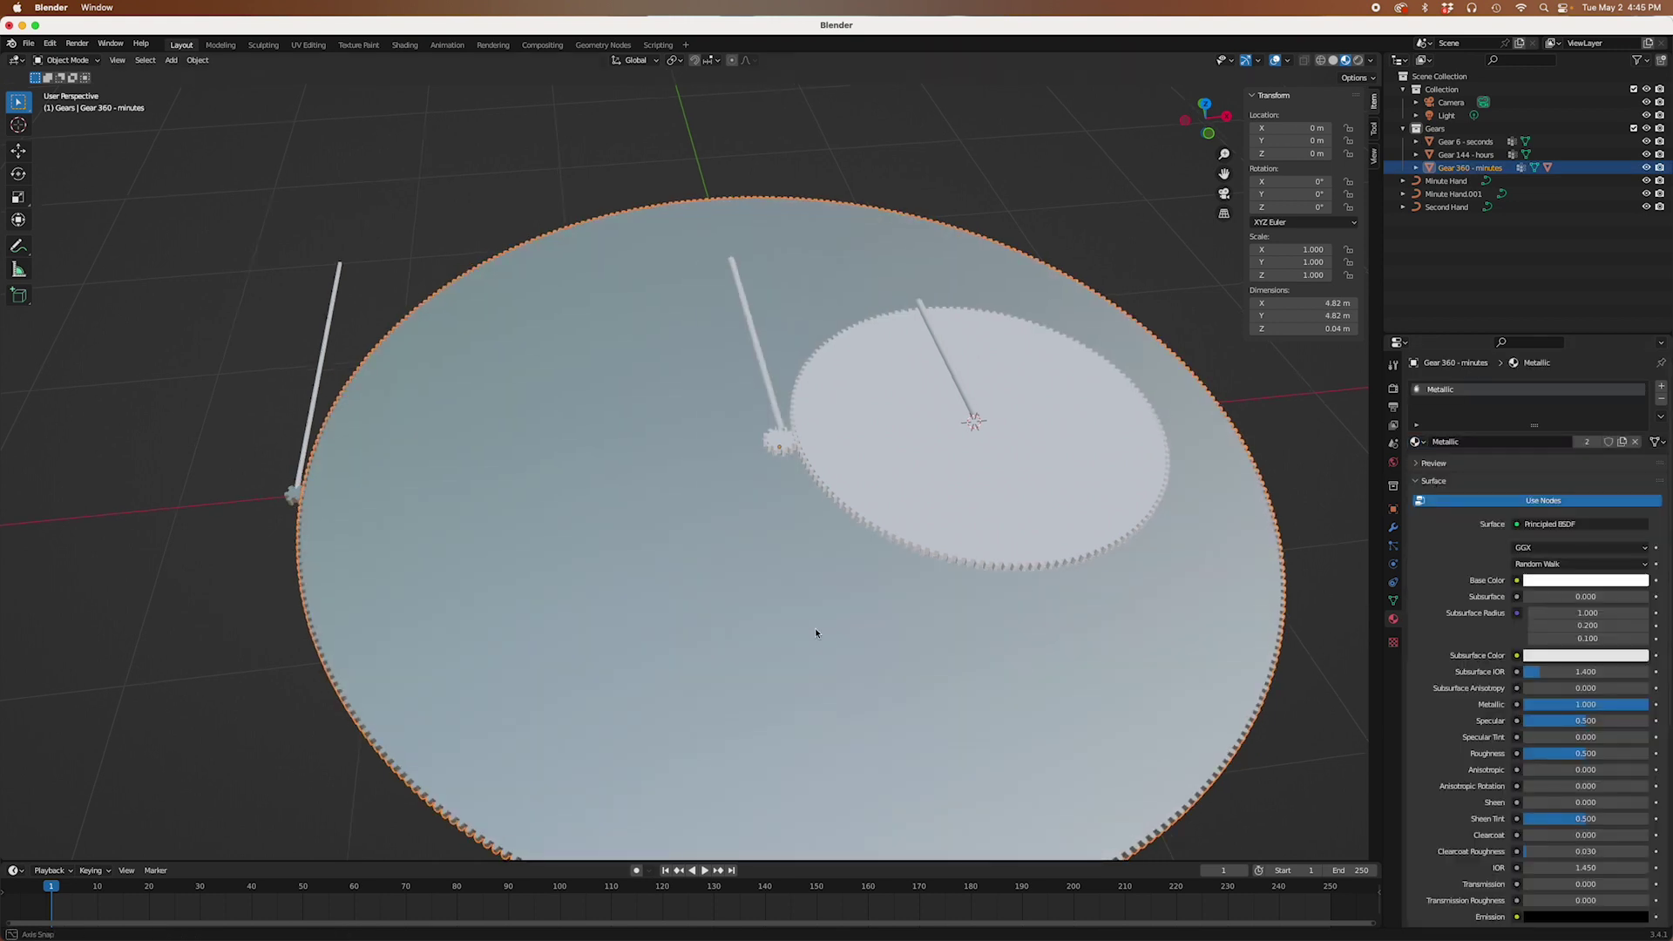
left_click(782, 446)
left_click(1554, 442)
double_click(1473, 442)
type("Metallic2")
left_click(1569, 581)
- Assign the Hands material to the Minute Hand, the second minute hand and the Second Hand
left_click(1113, 471)
left_click(1447, 180)
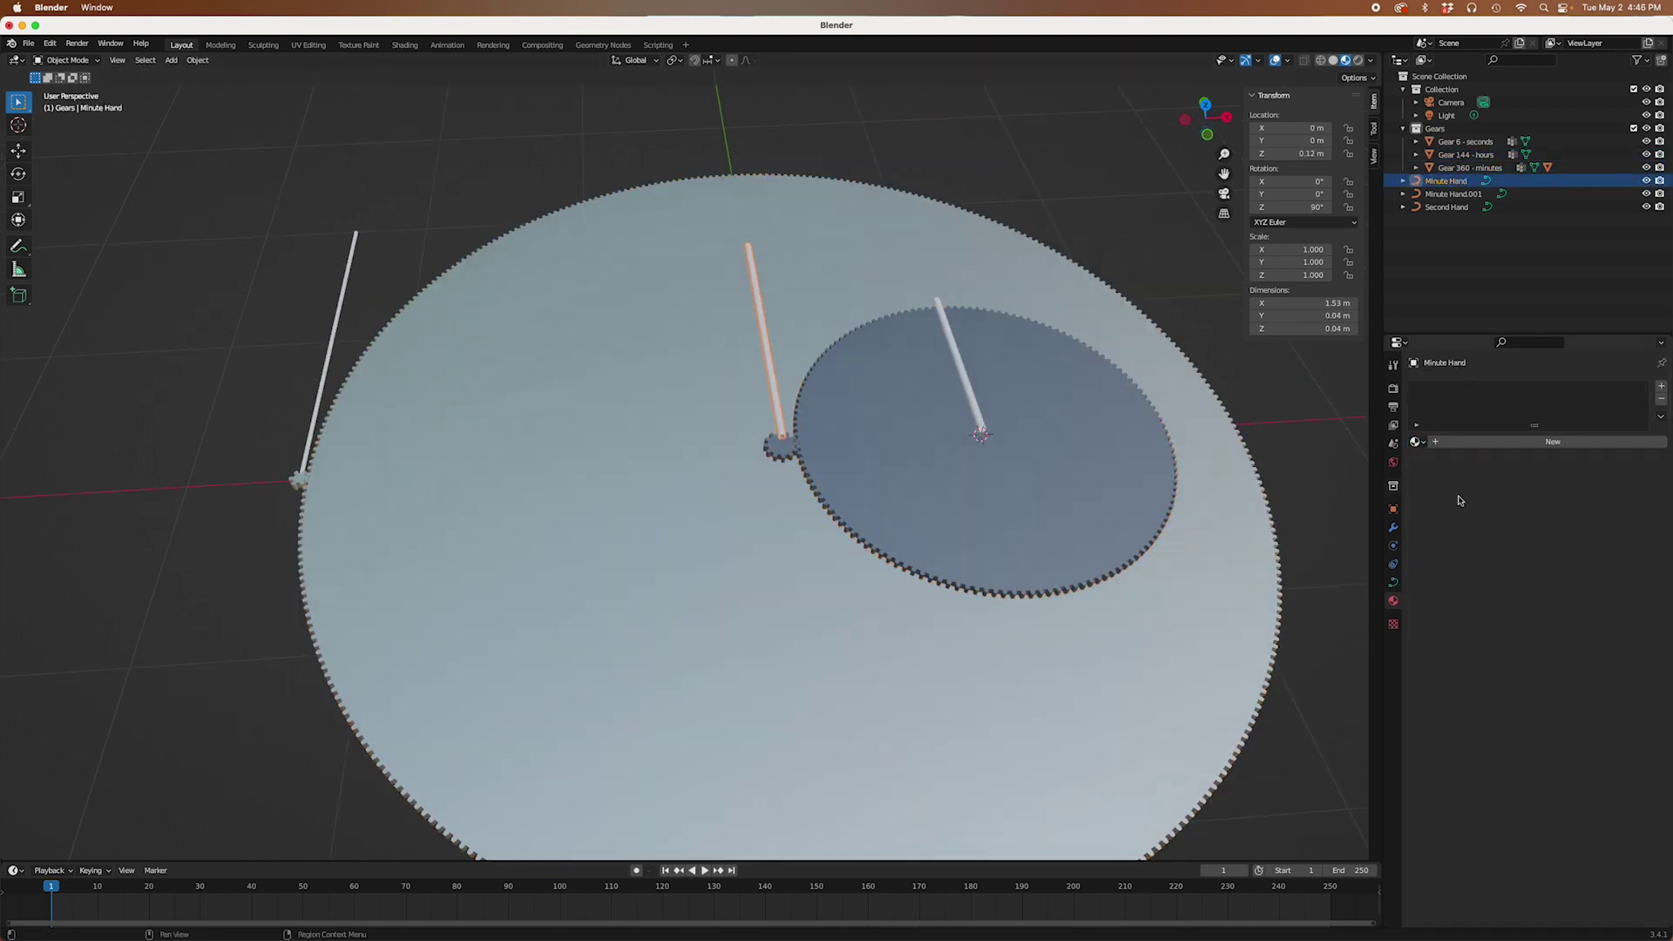
left_click(1415, 442)
left_click(1454, 472)
left_click(1454, 194)
left_click(1415, 442)
left_click(1454, 471)
left_click(1447, 206)
left_click(1416, 442)
left_click(1454, 471)
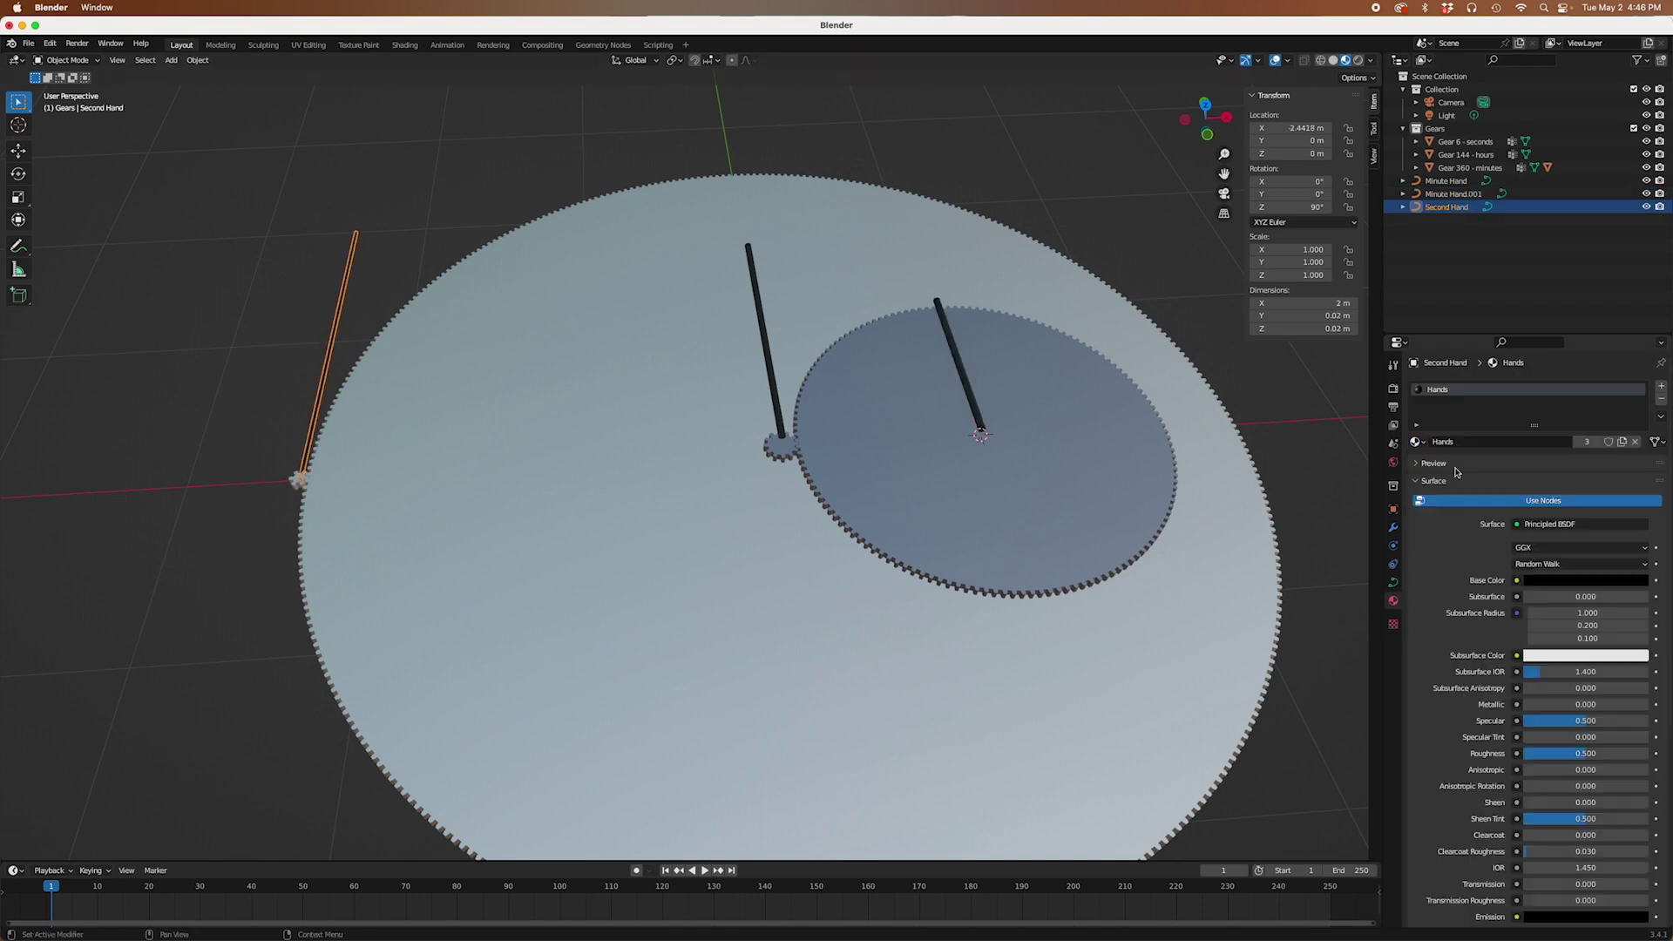
- Set the Second Hand material's Emission color to yellow on the color wheel
middle_click_drag(796, 689, 689, 587, "shift")
scroll(1569, 698, "down", 3)
left_click(1586, 813)
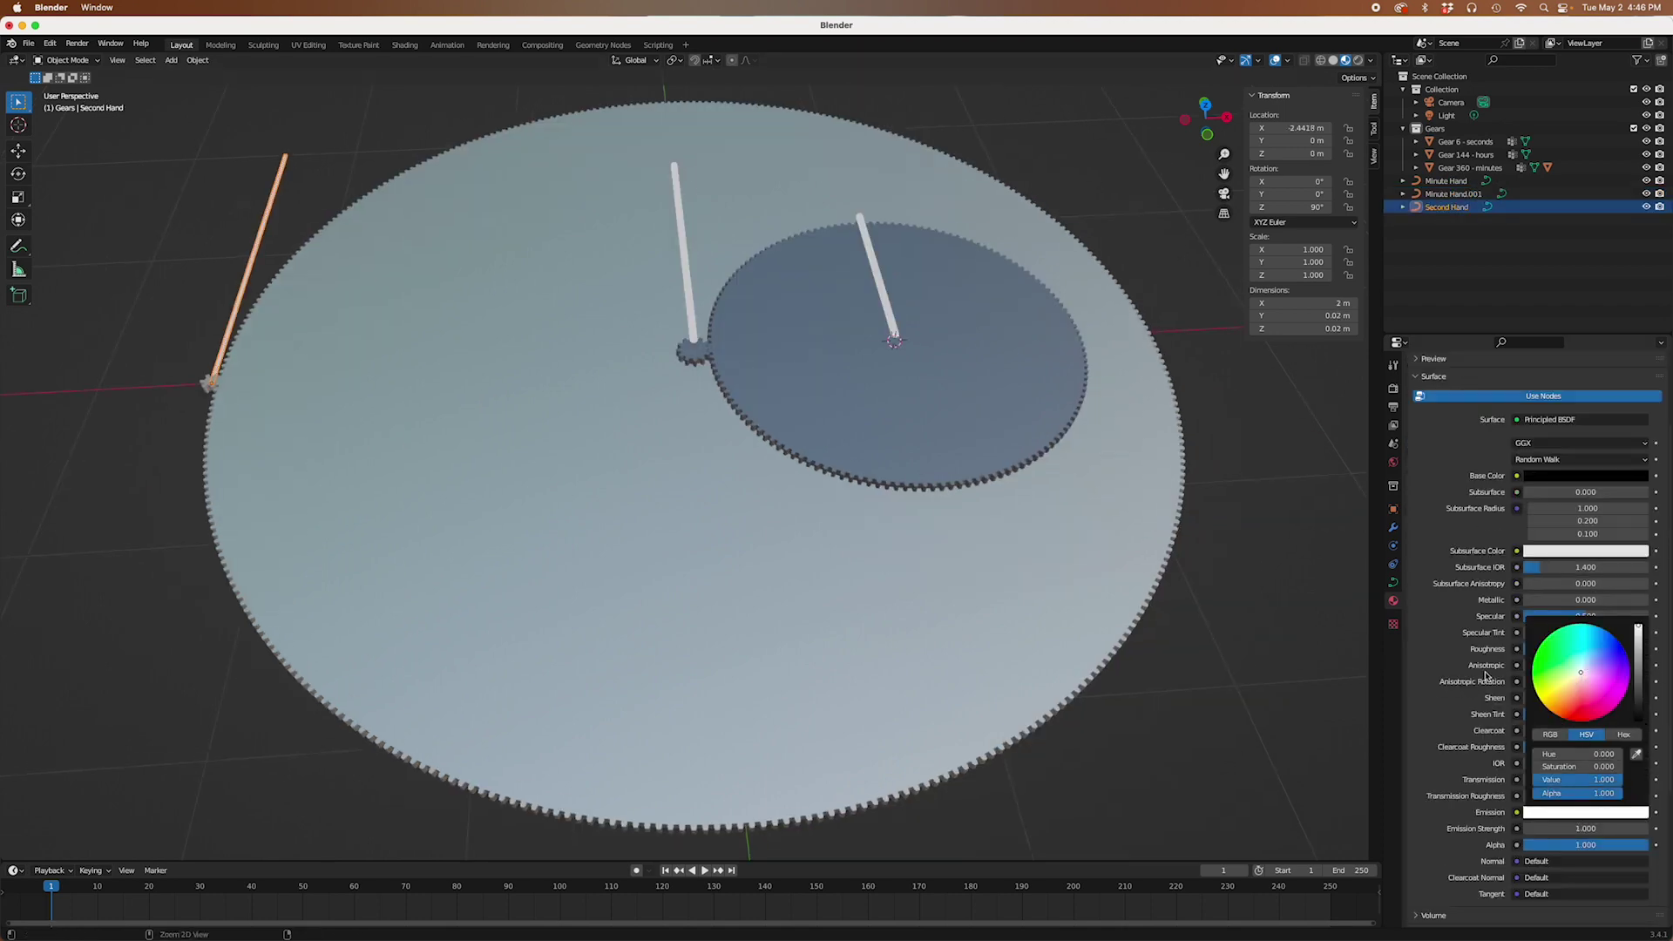
scroll(1486, 678, "down", 3)
left_click(1586, 708)
left_click(1599, 533)
- Preview the gears in Rendered viewport shading, then switch back to Solid shading
right_click(440, 658)
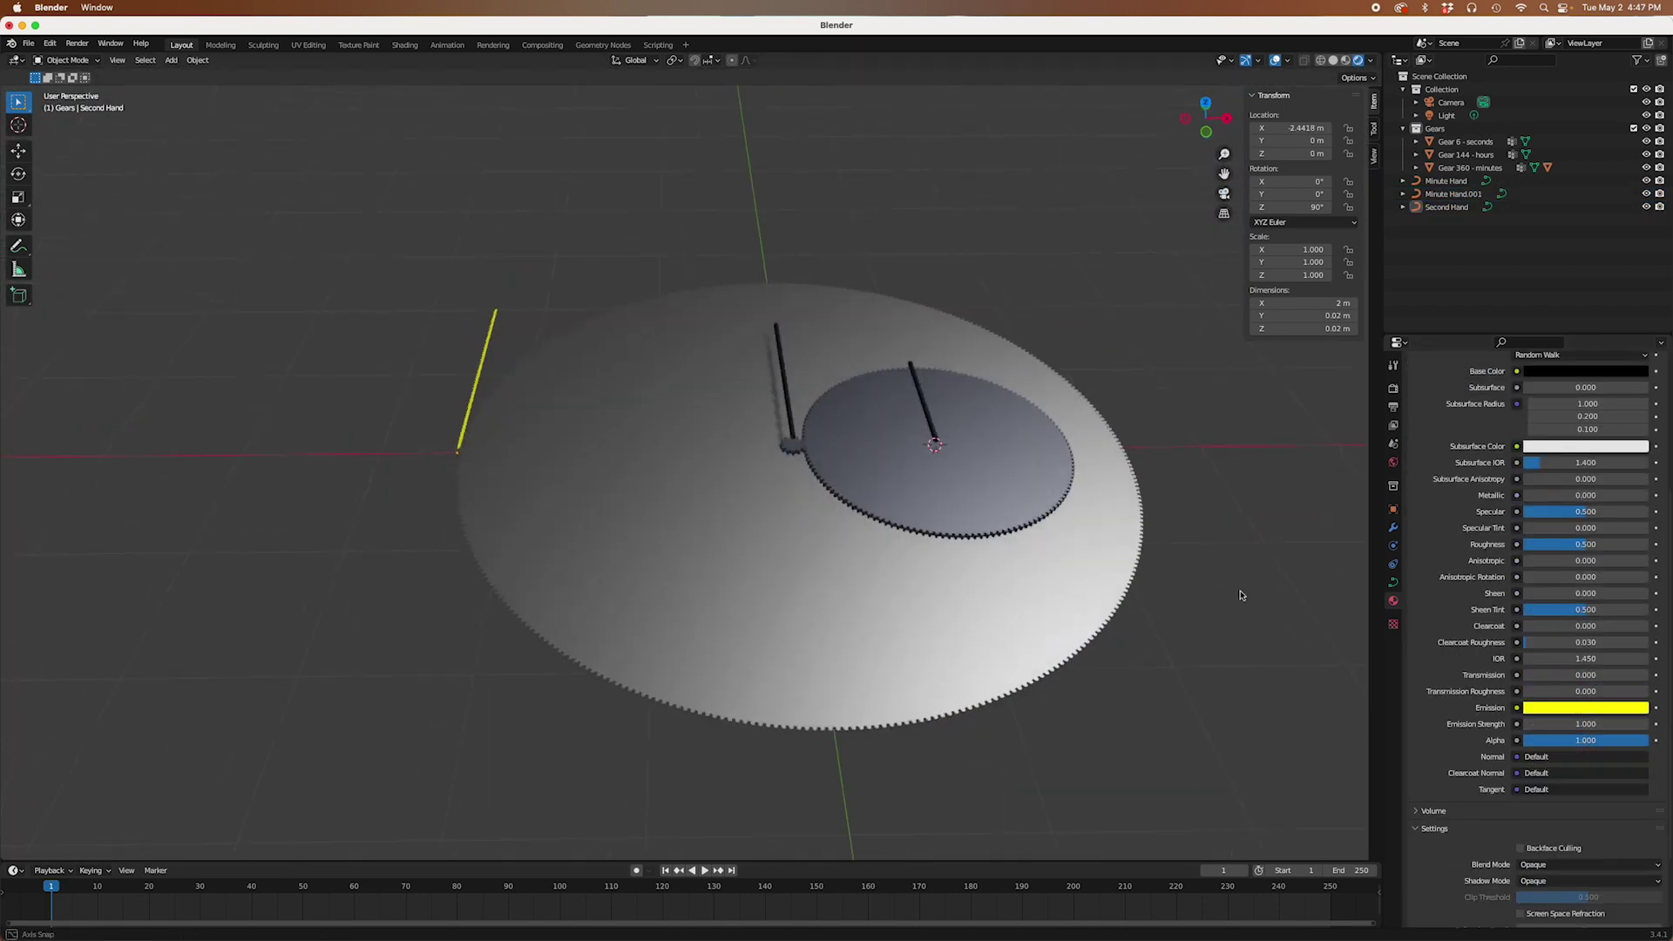
left_click(1358, 60)
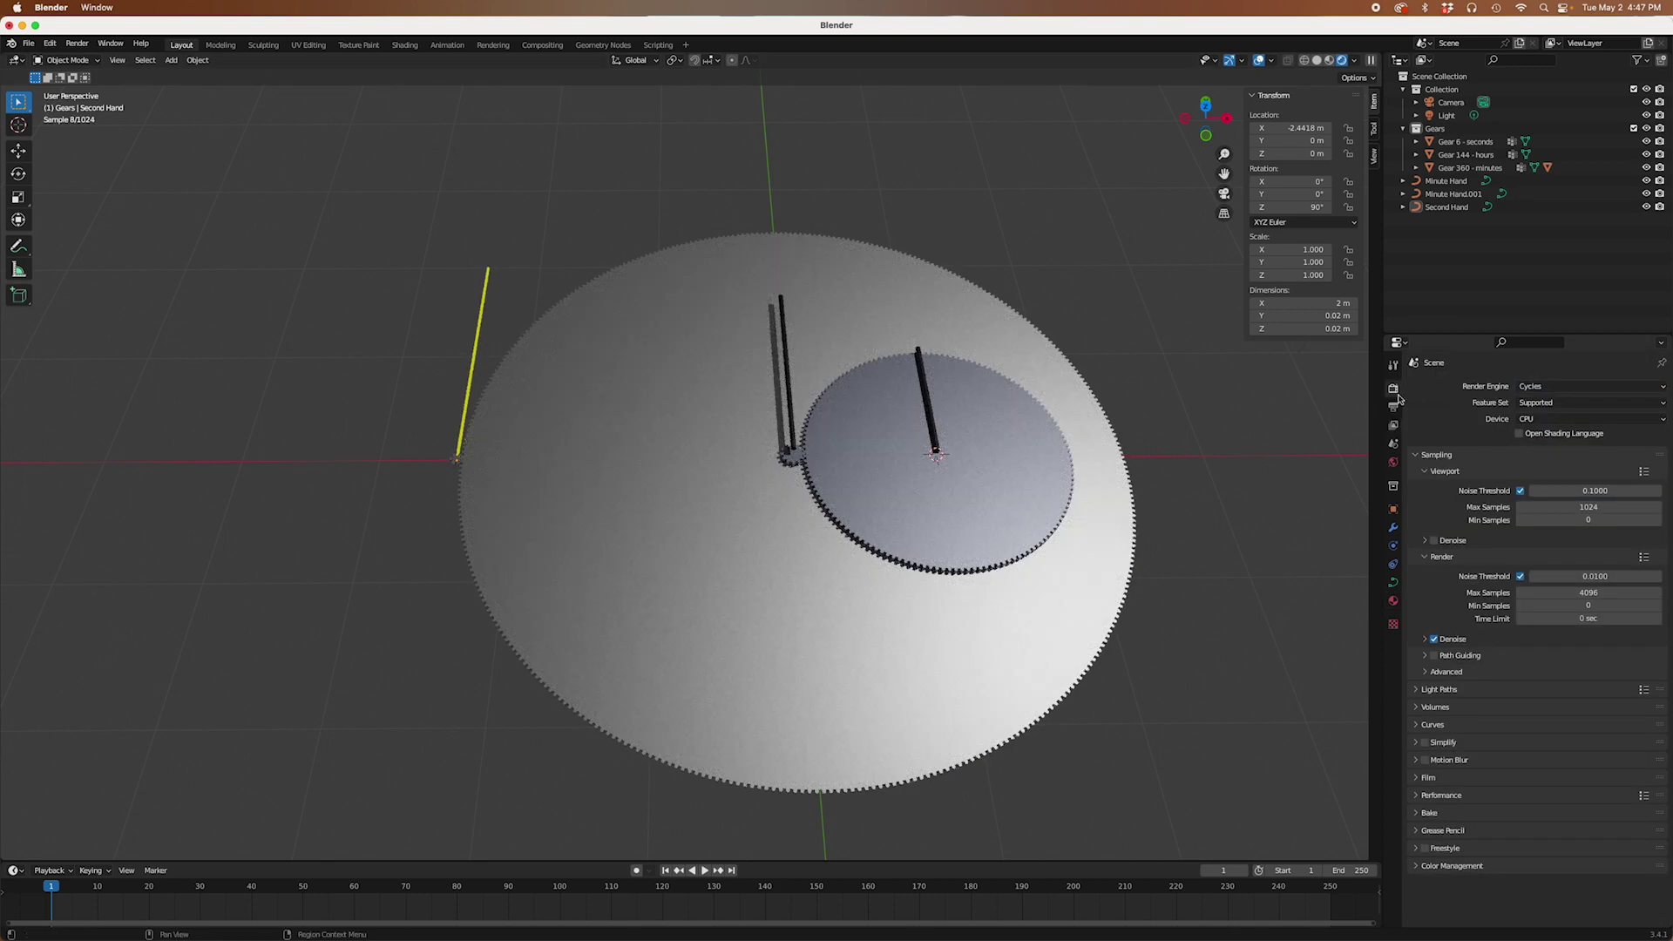
left_click(1320, 65)
mouse_move(1003, 301)
middle_mouse_down()
mouse_move(889, 373)
mouse_move(847, 452)
mouse_move(800, 427)
middle_mouse_up()
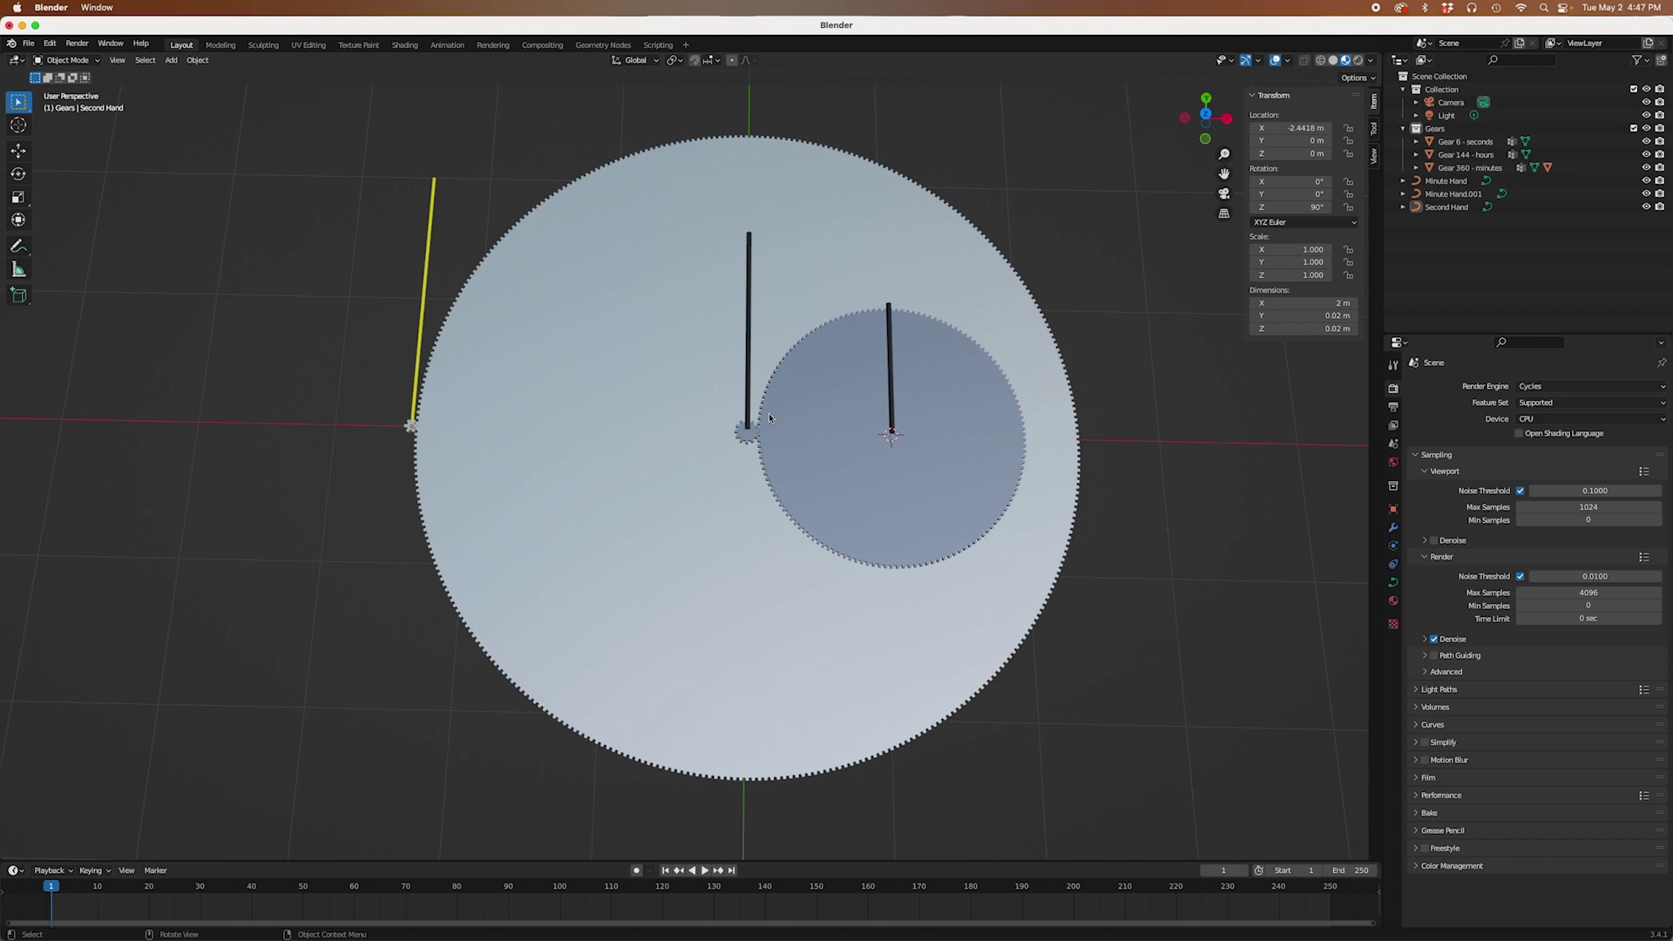
- Parent Second Hand to Gear 6 - seconds, Minute Hand to Gear 360 - minutes, Minute Hand.001 to Gear 144 - hours
left_click(417, 379)
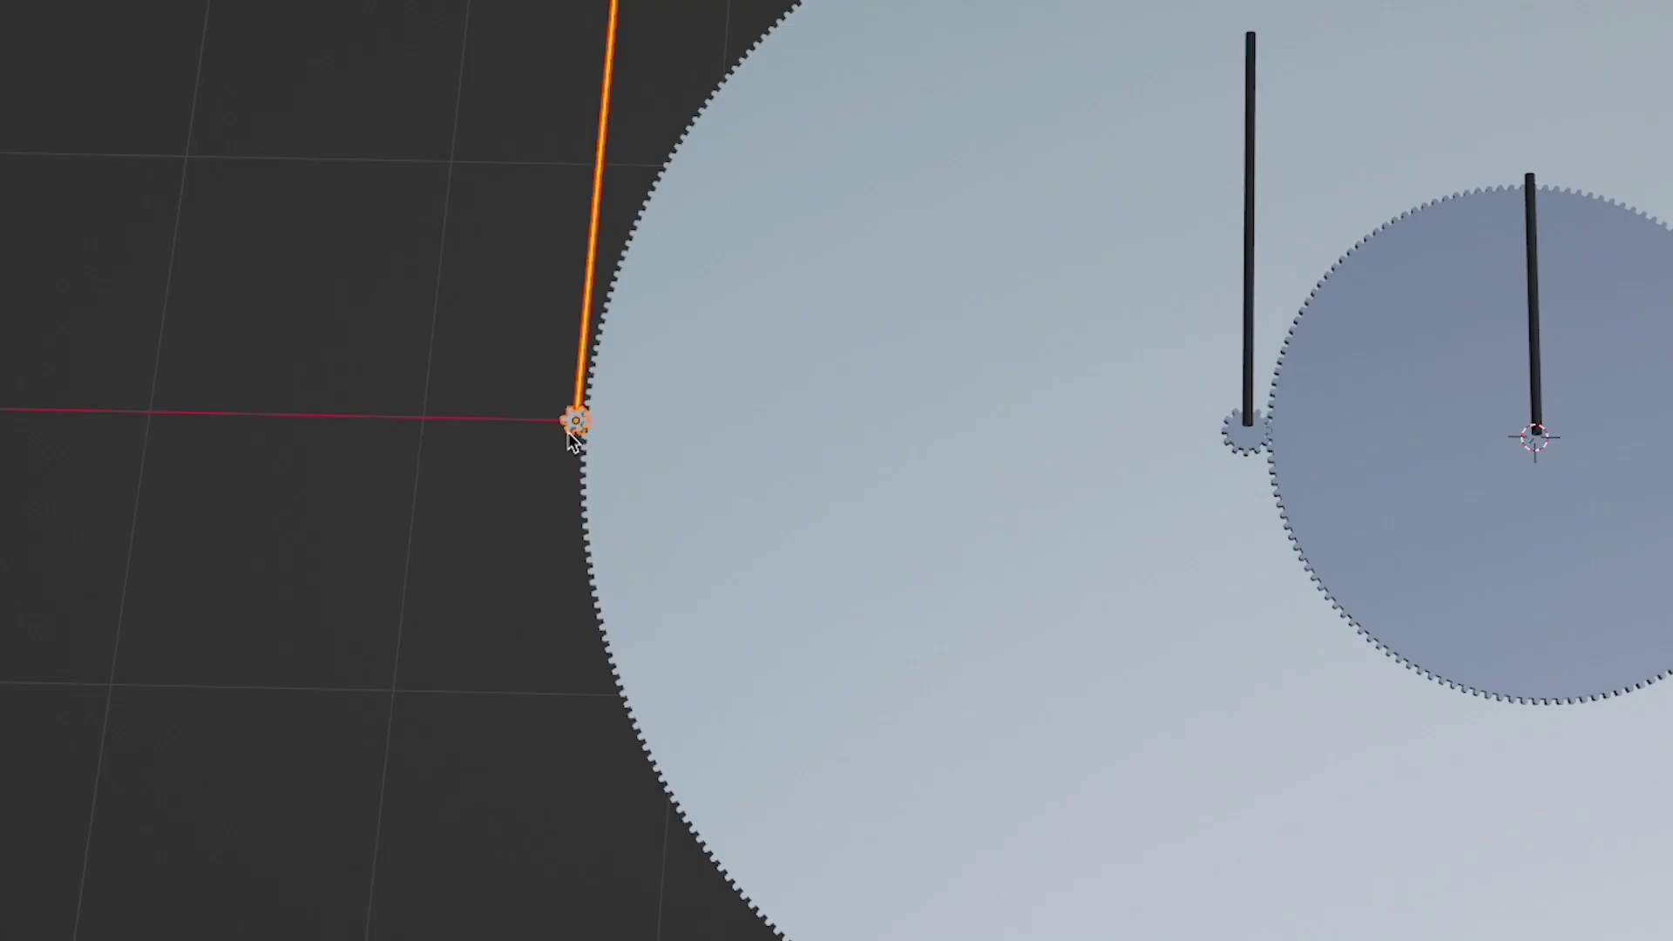
key("super+p")
left_click(573, 440)
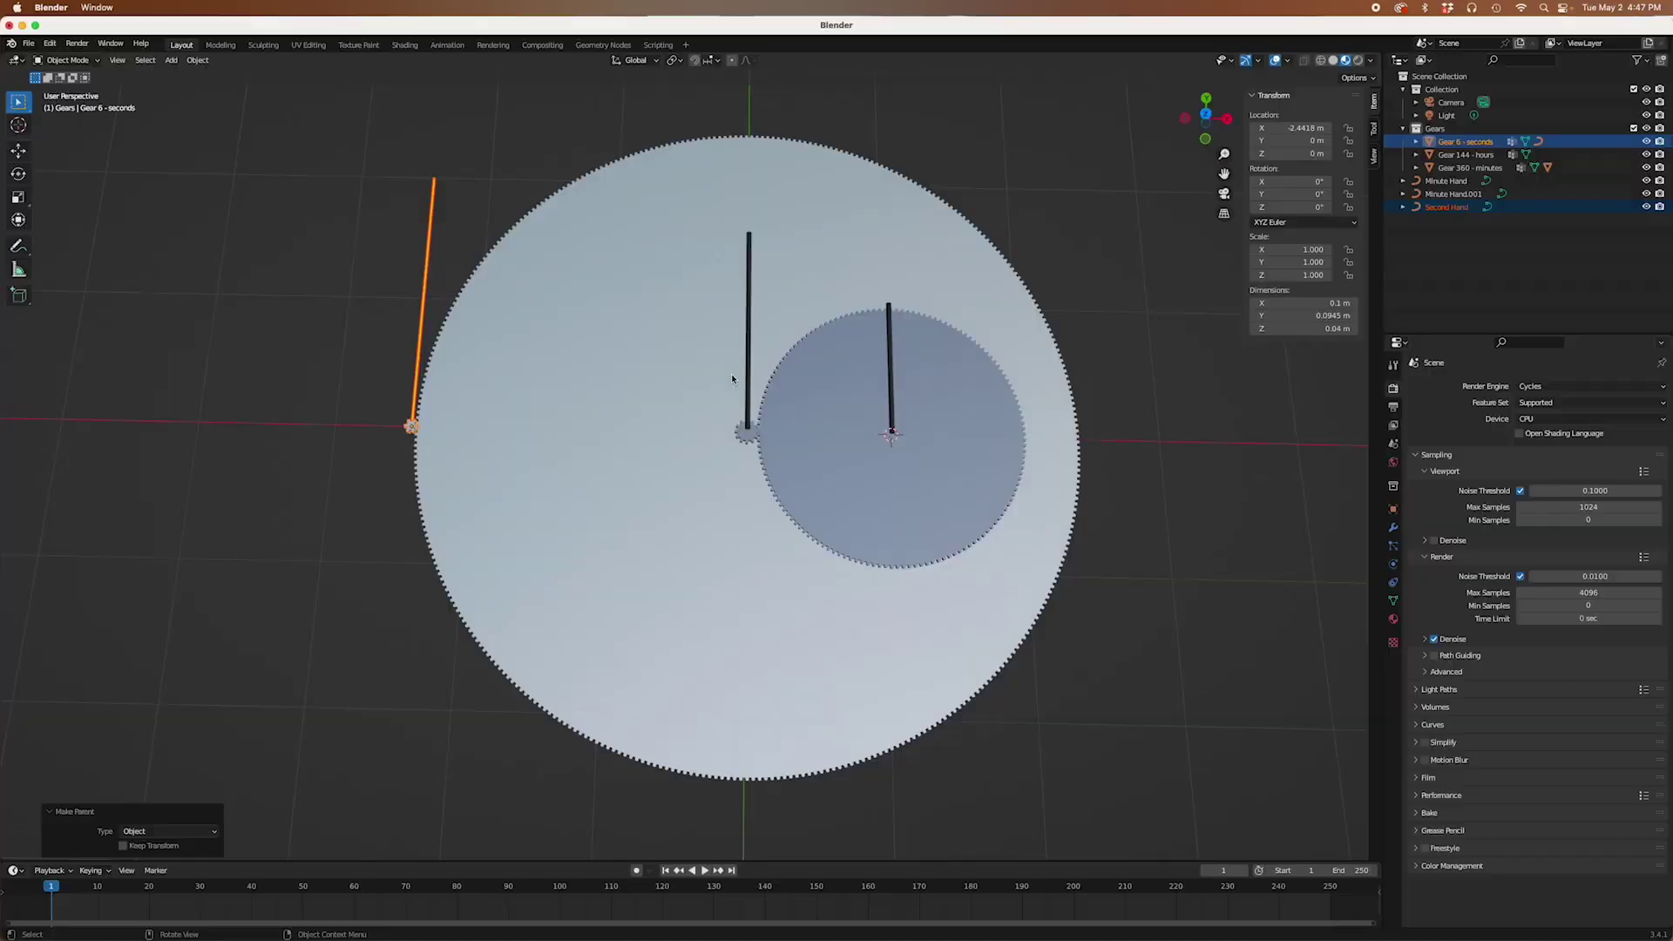
left_click(746, 432)
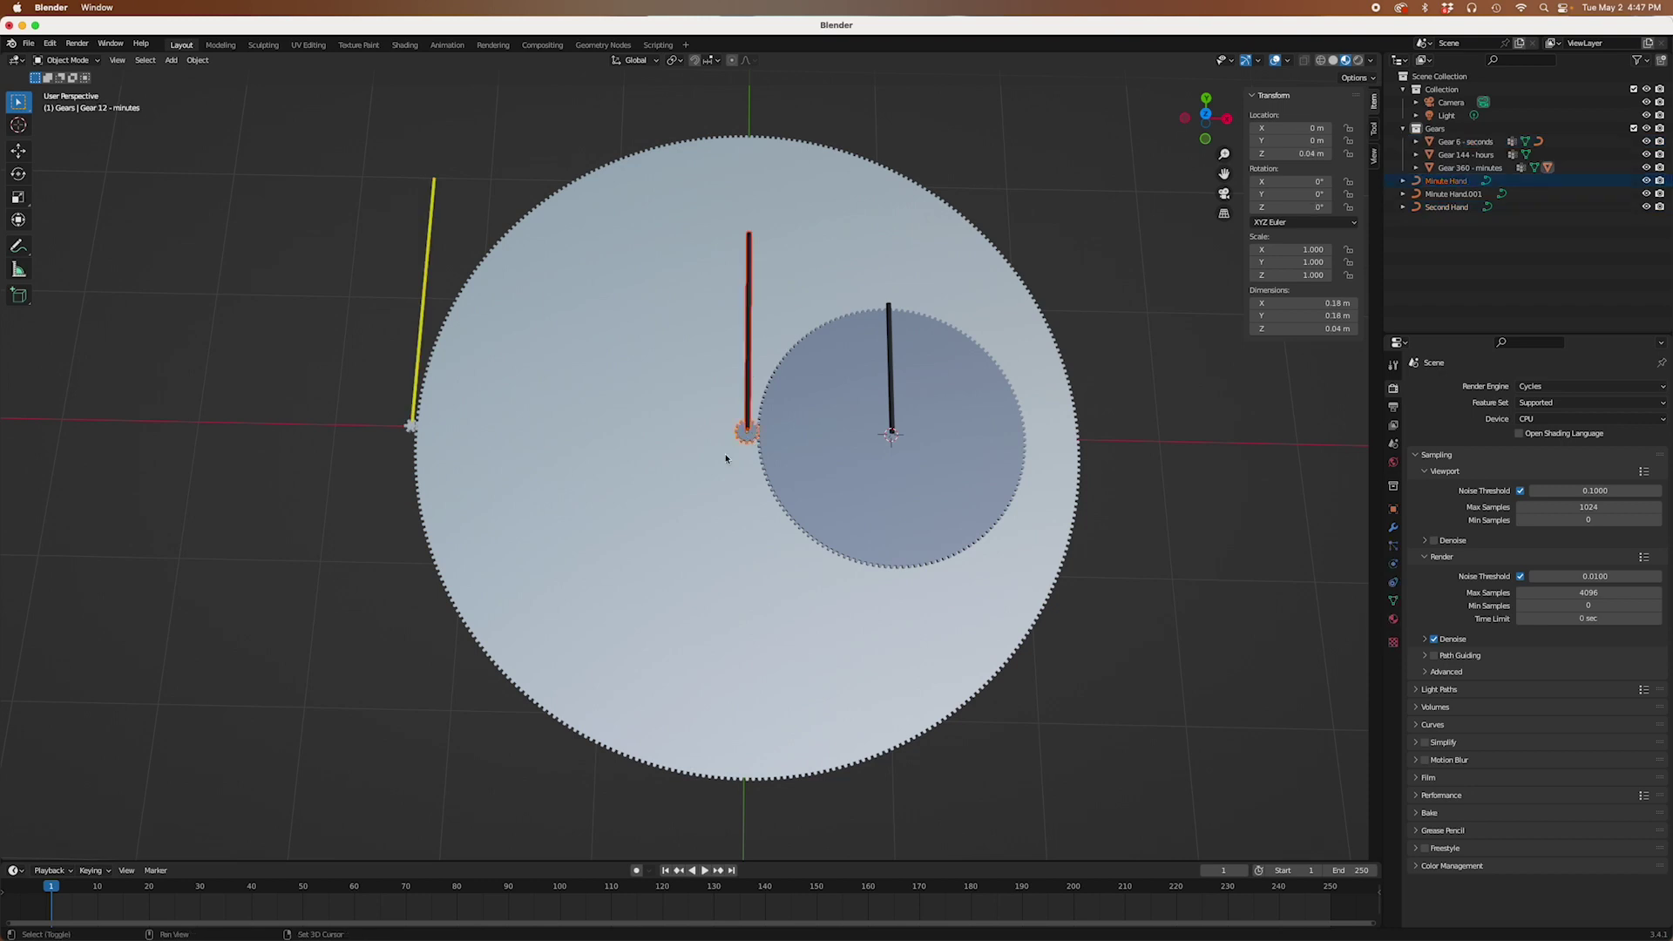
left_click(724, 454, "shift")
key("super+p")
left_click(688, 453)
left_click(889, 366)
left_click(854, 442, "shift")
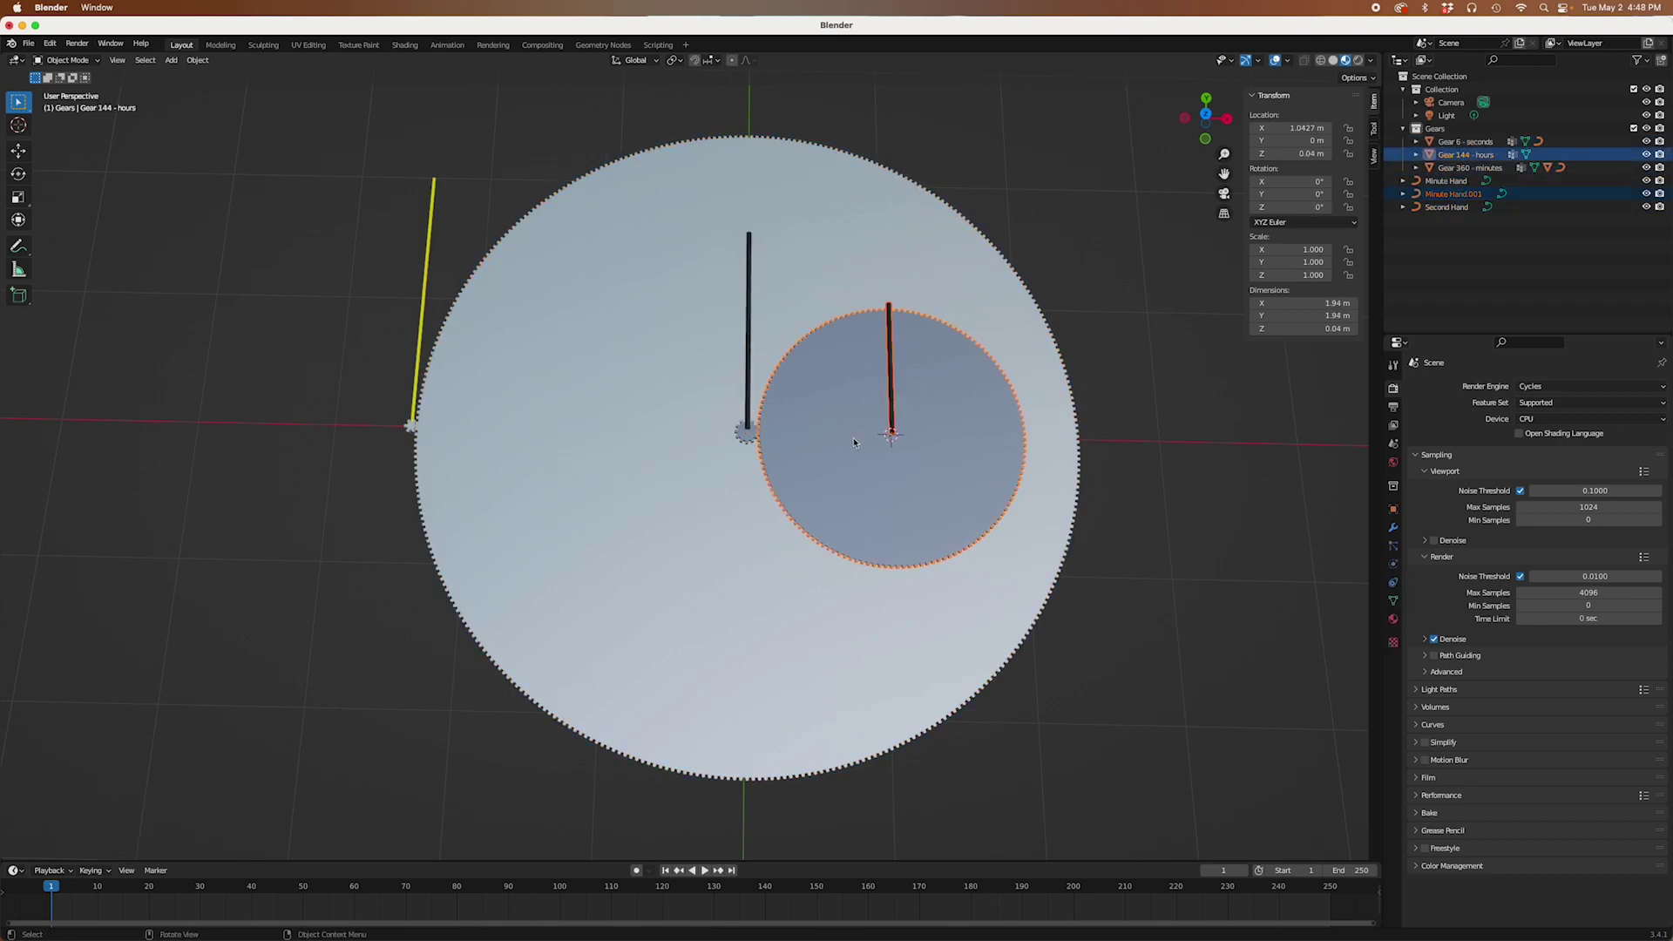
key("super+p")
left_click(854, 439)
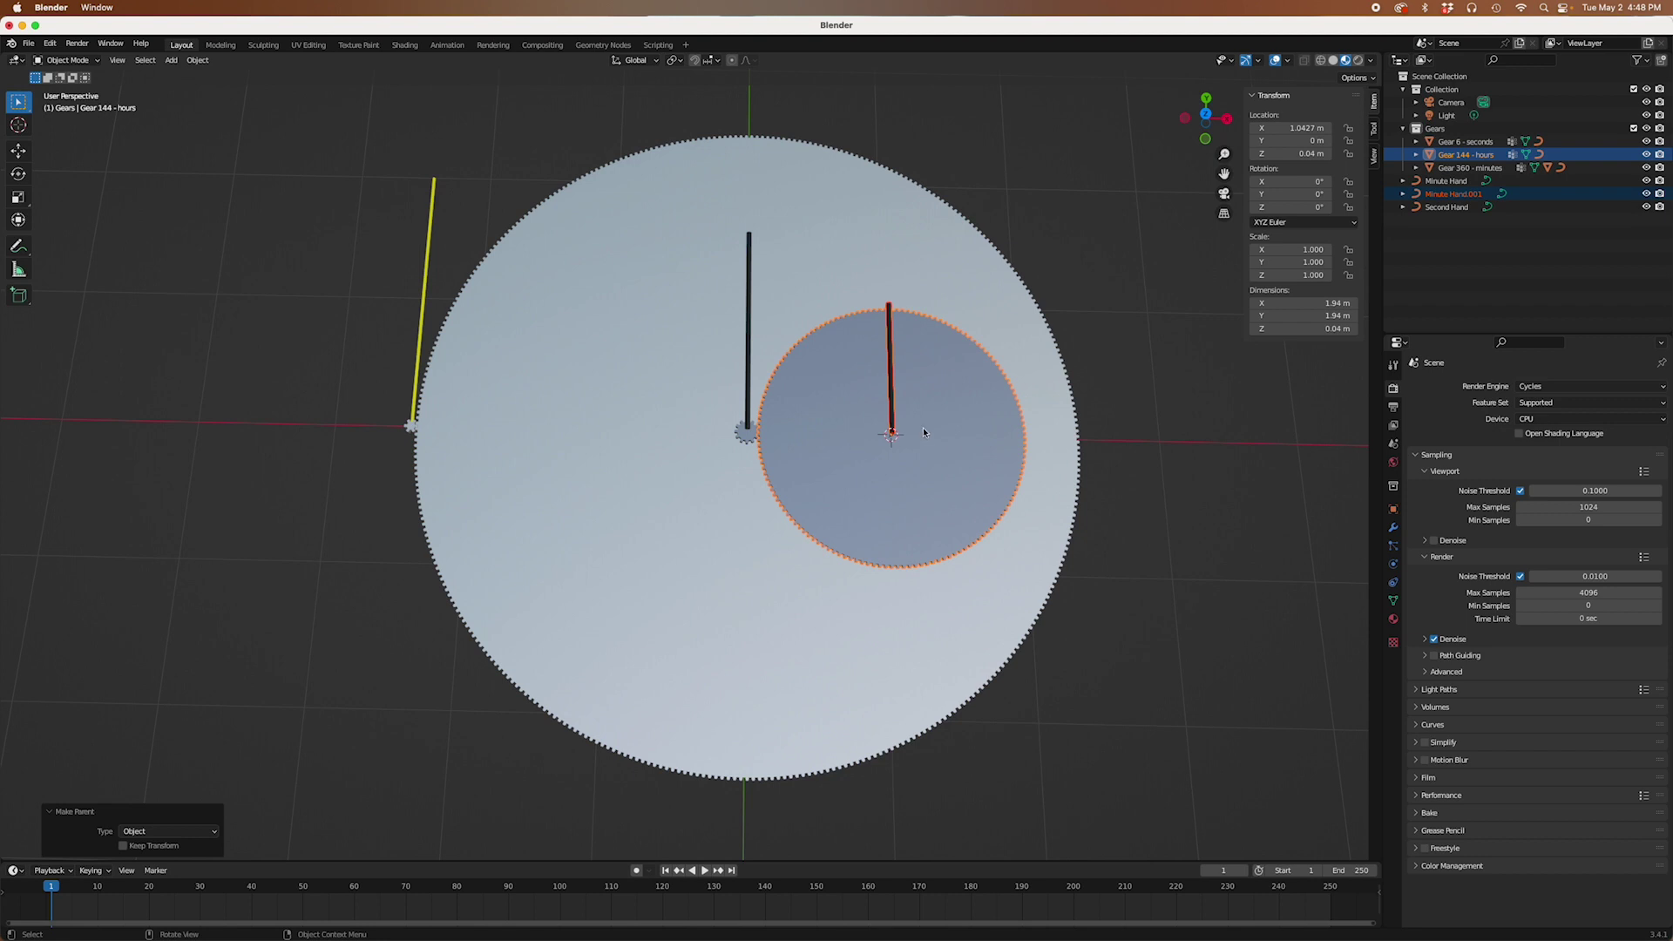
- Add a driver to Gear 360 - minutes' Z rotation and show it in an enlarged Drivers editor
left_click(1137, 581)
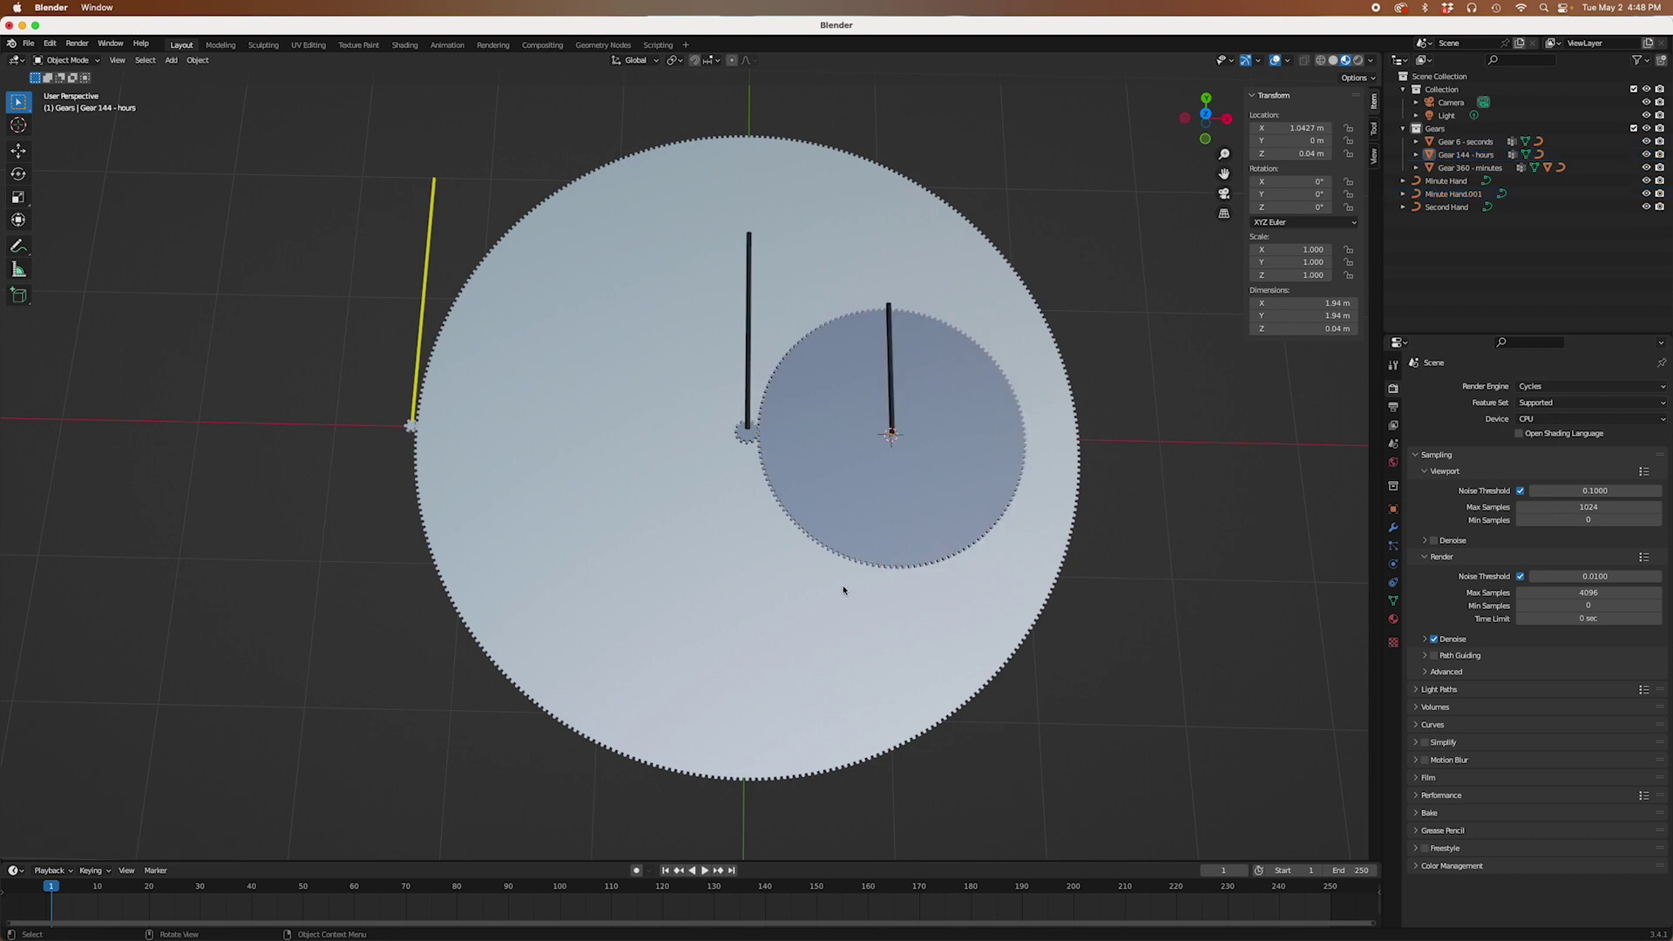
left_click(554, 482)
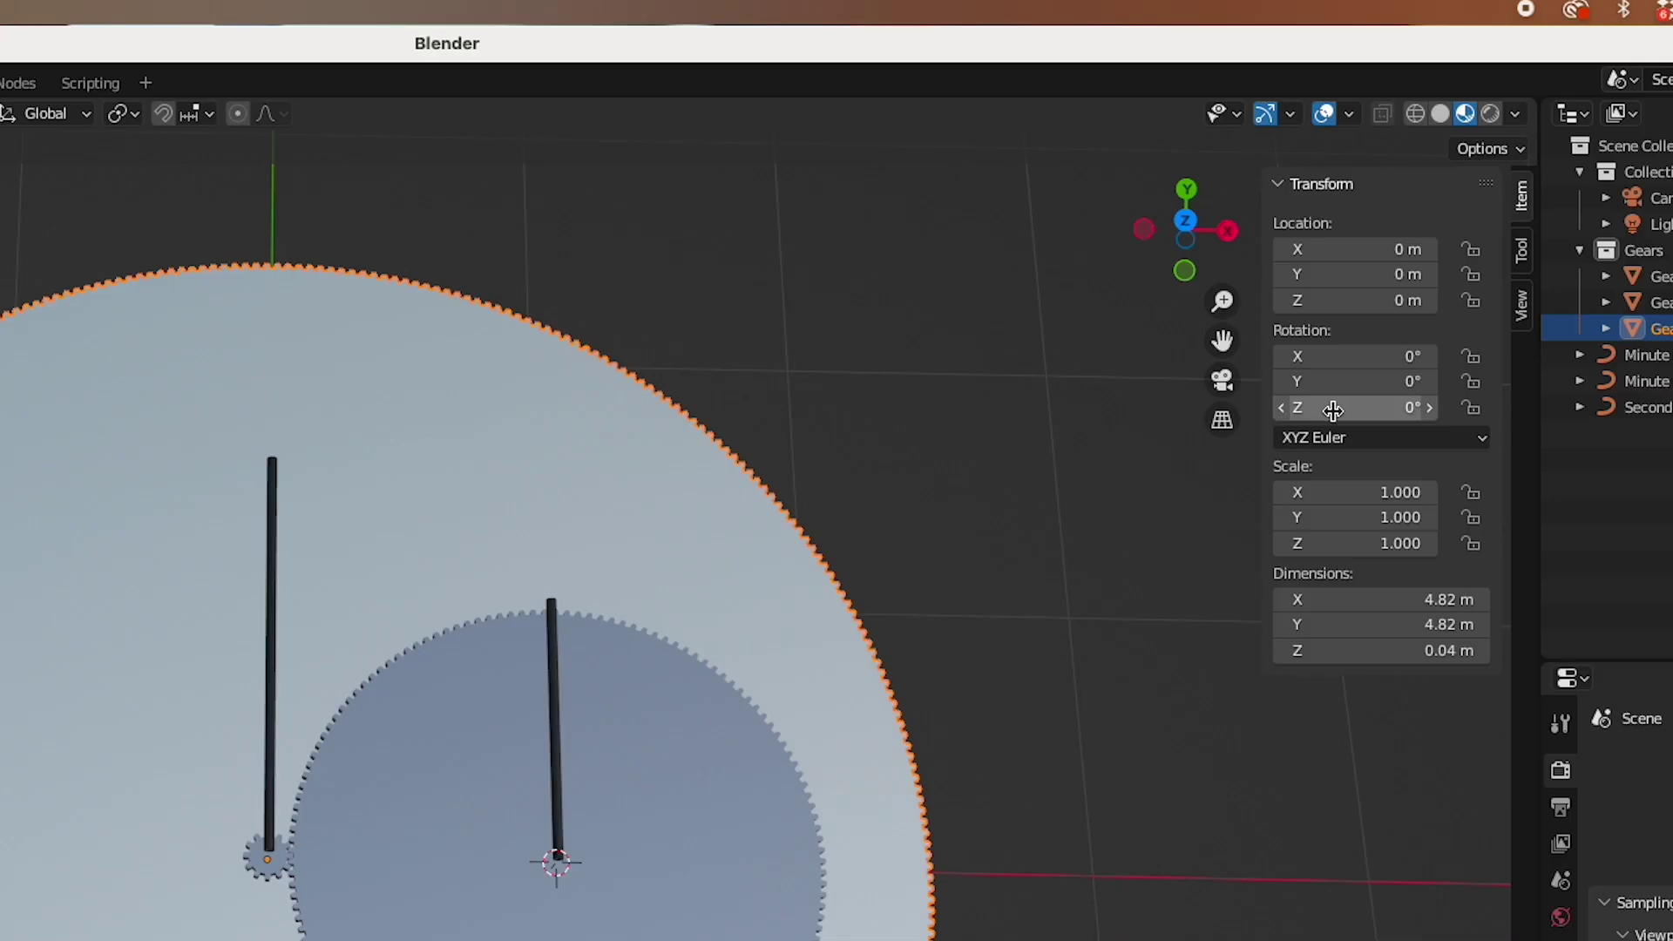
right_click(1333, 408)
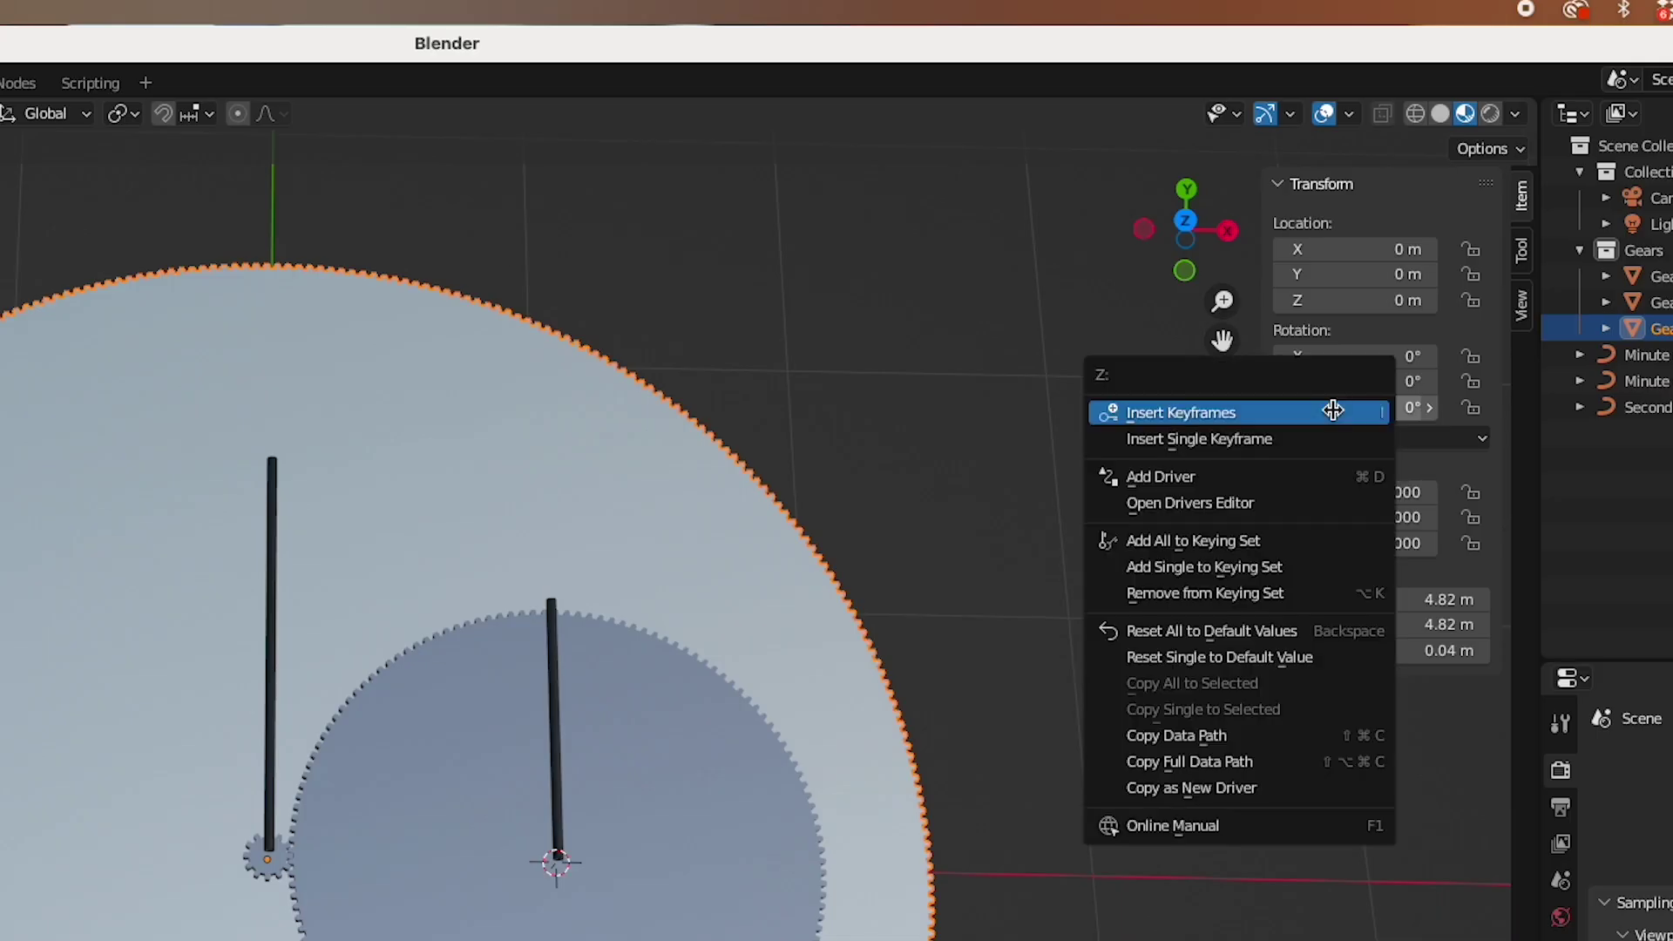
left_click(1170, 478)
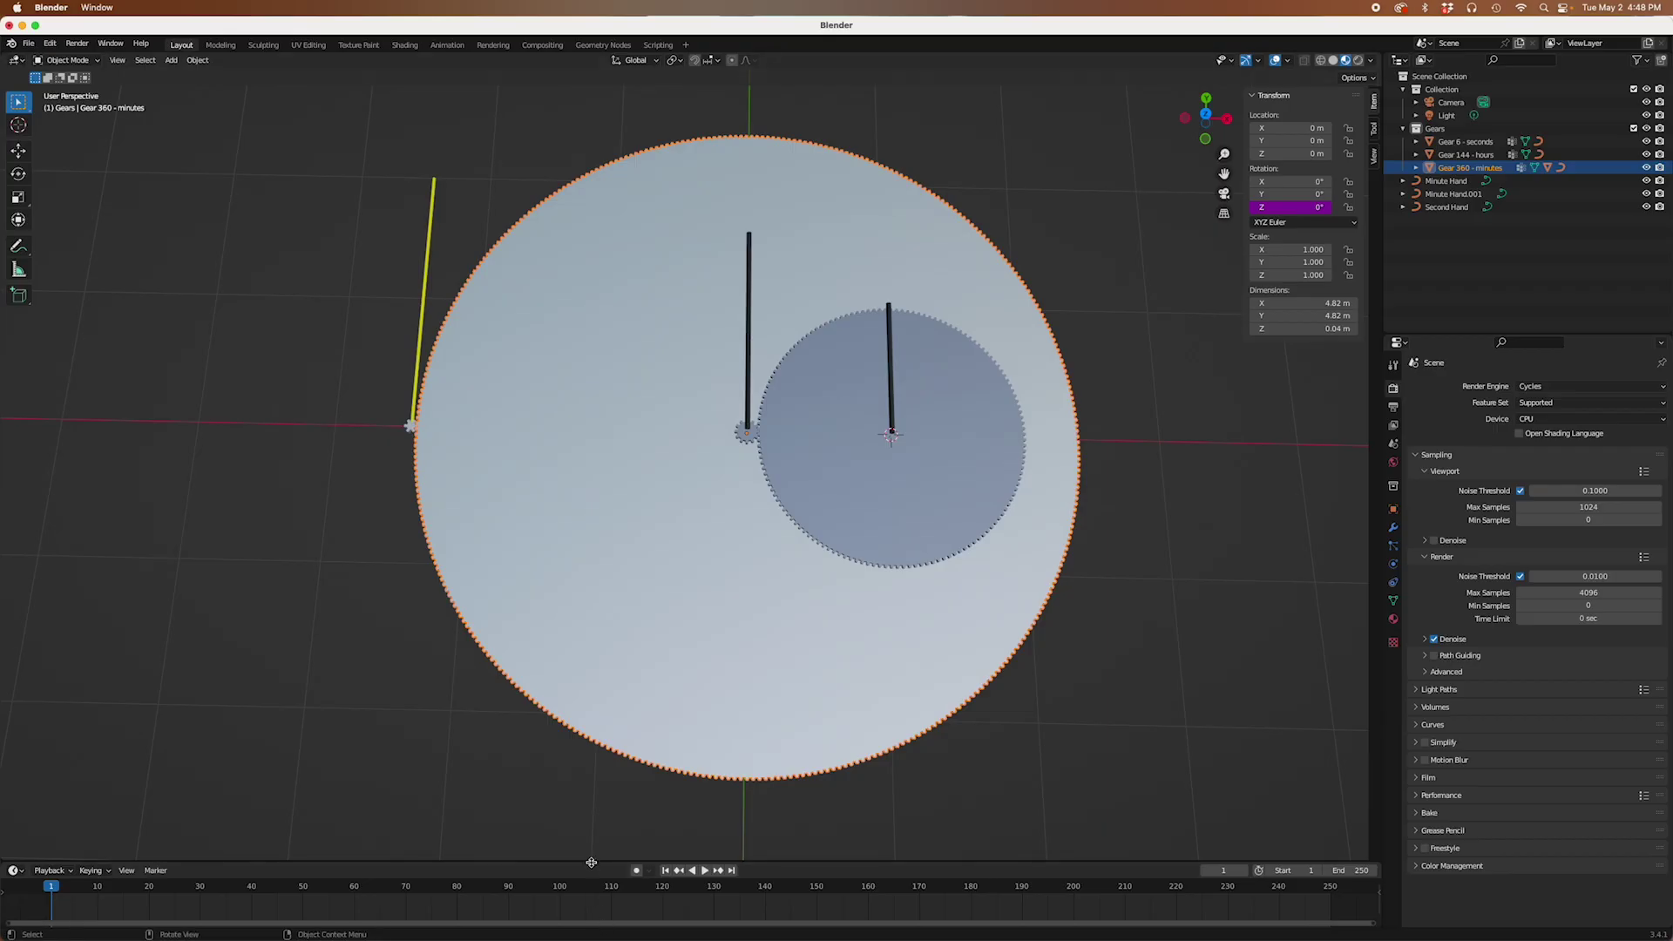
left_click_drag(591, 863, 368, 677)
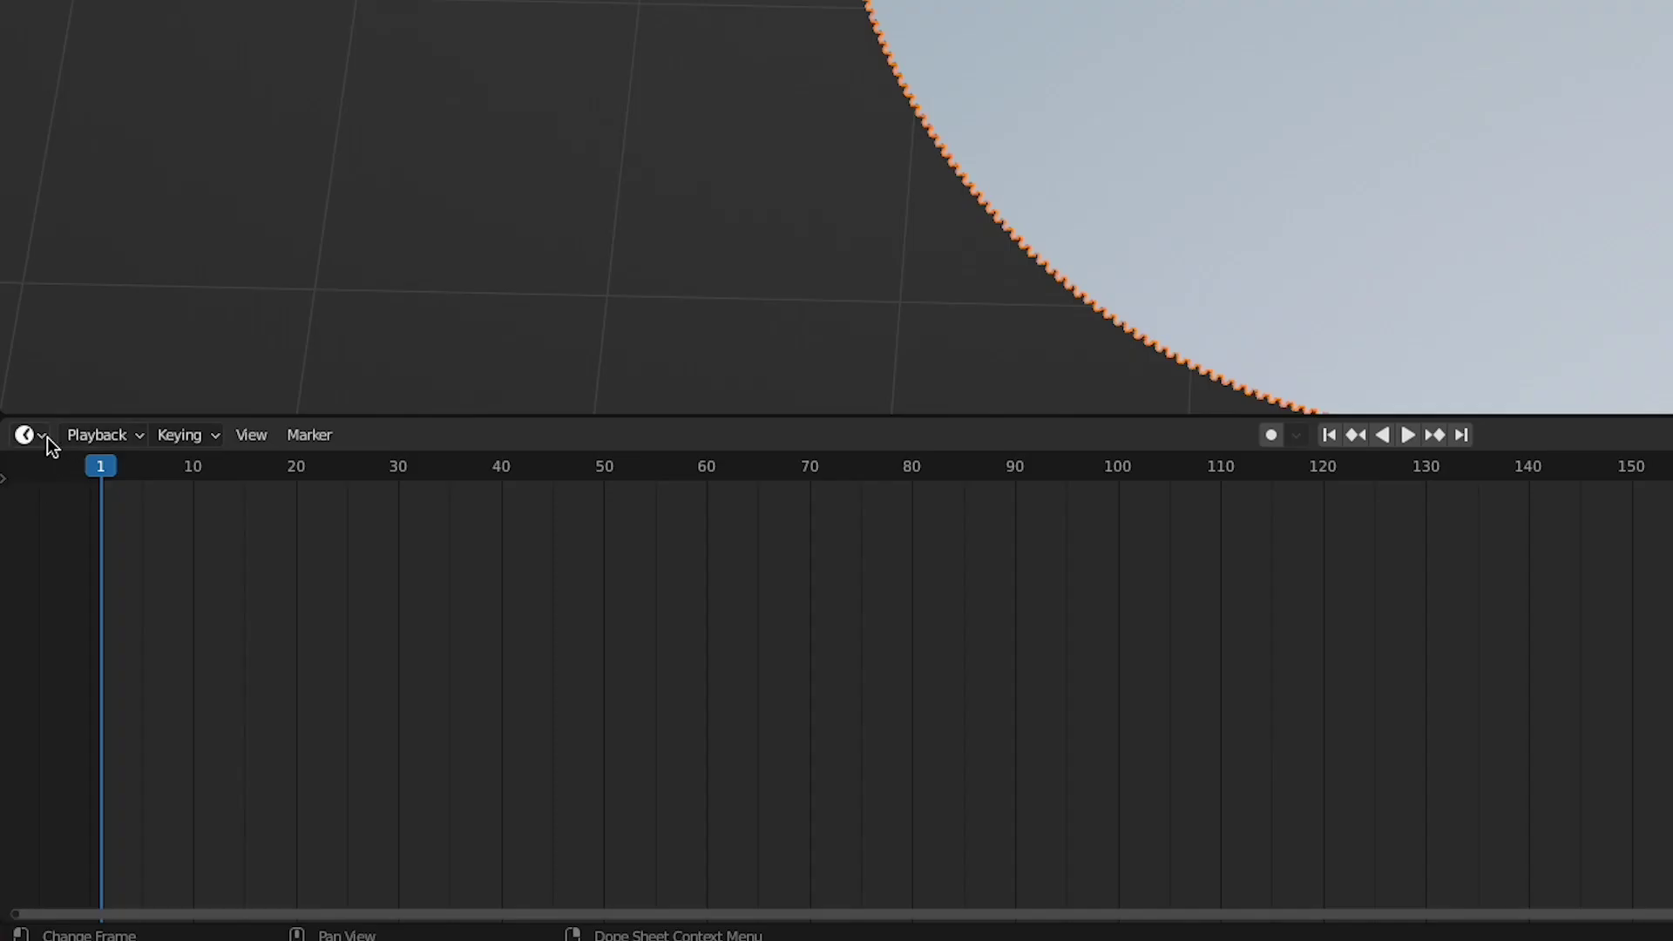
left_click(42, 437)
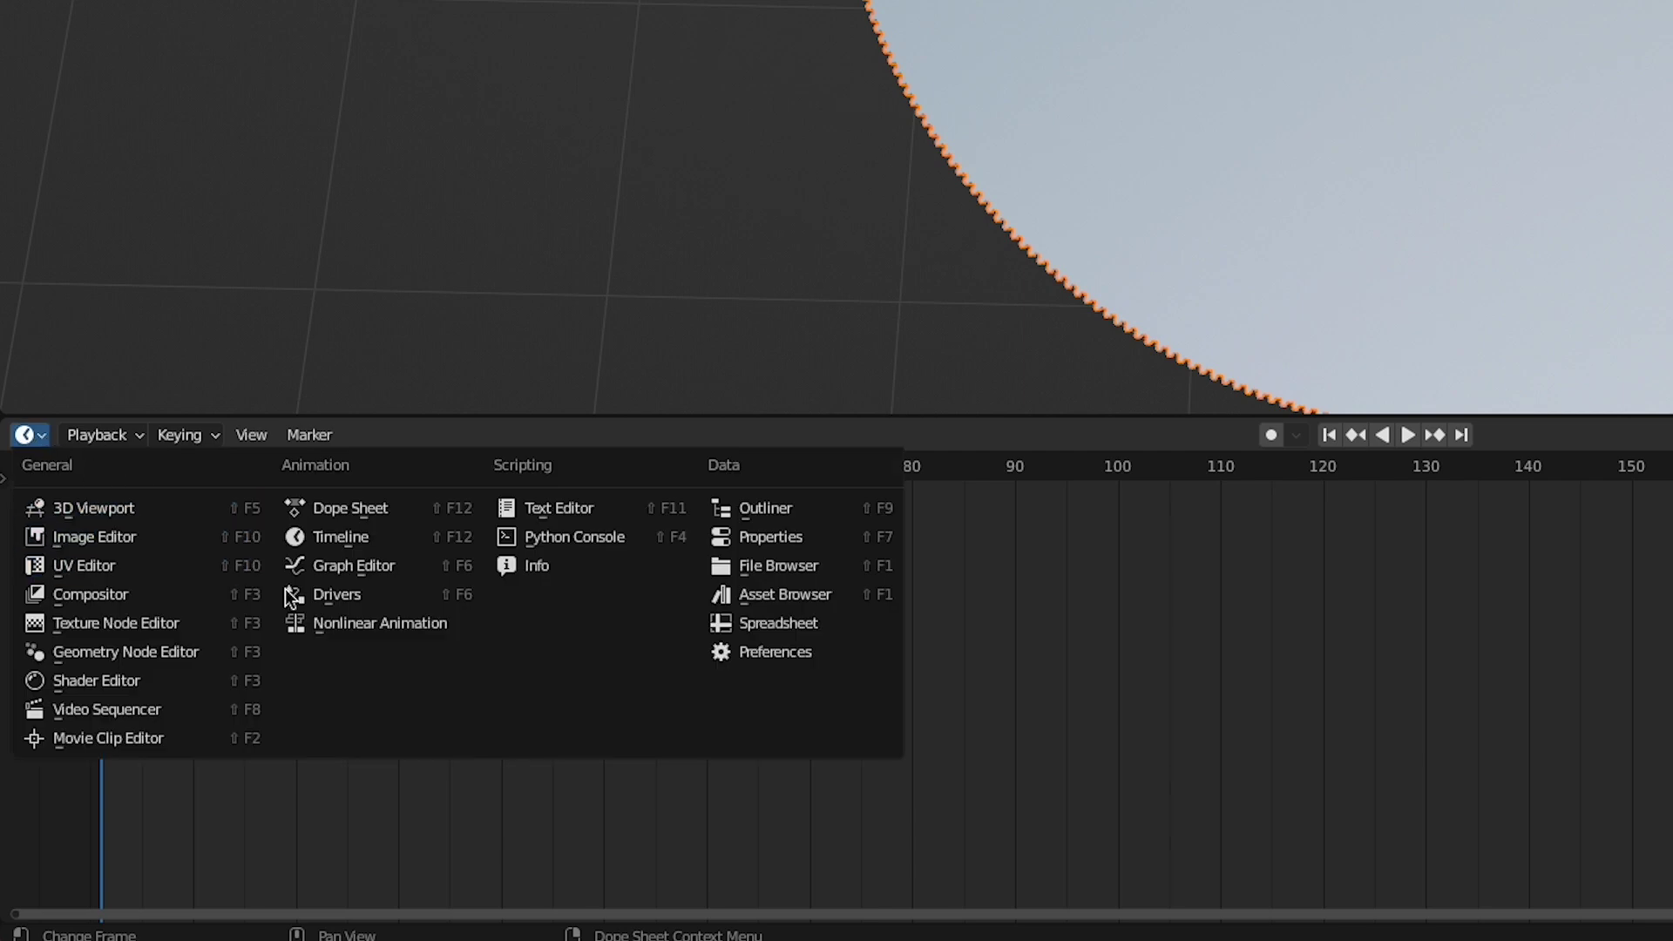
left_click(356, 603)
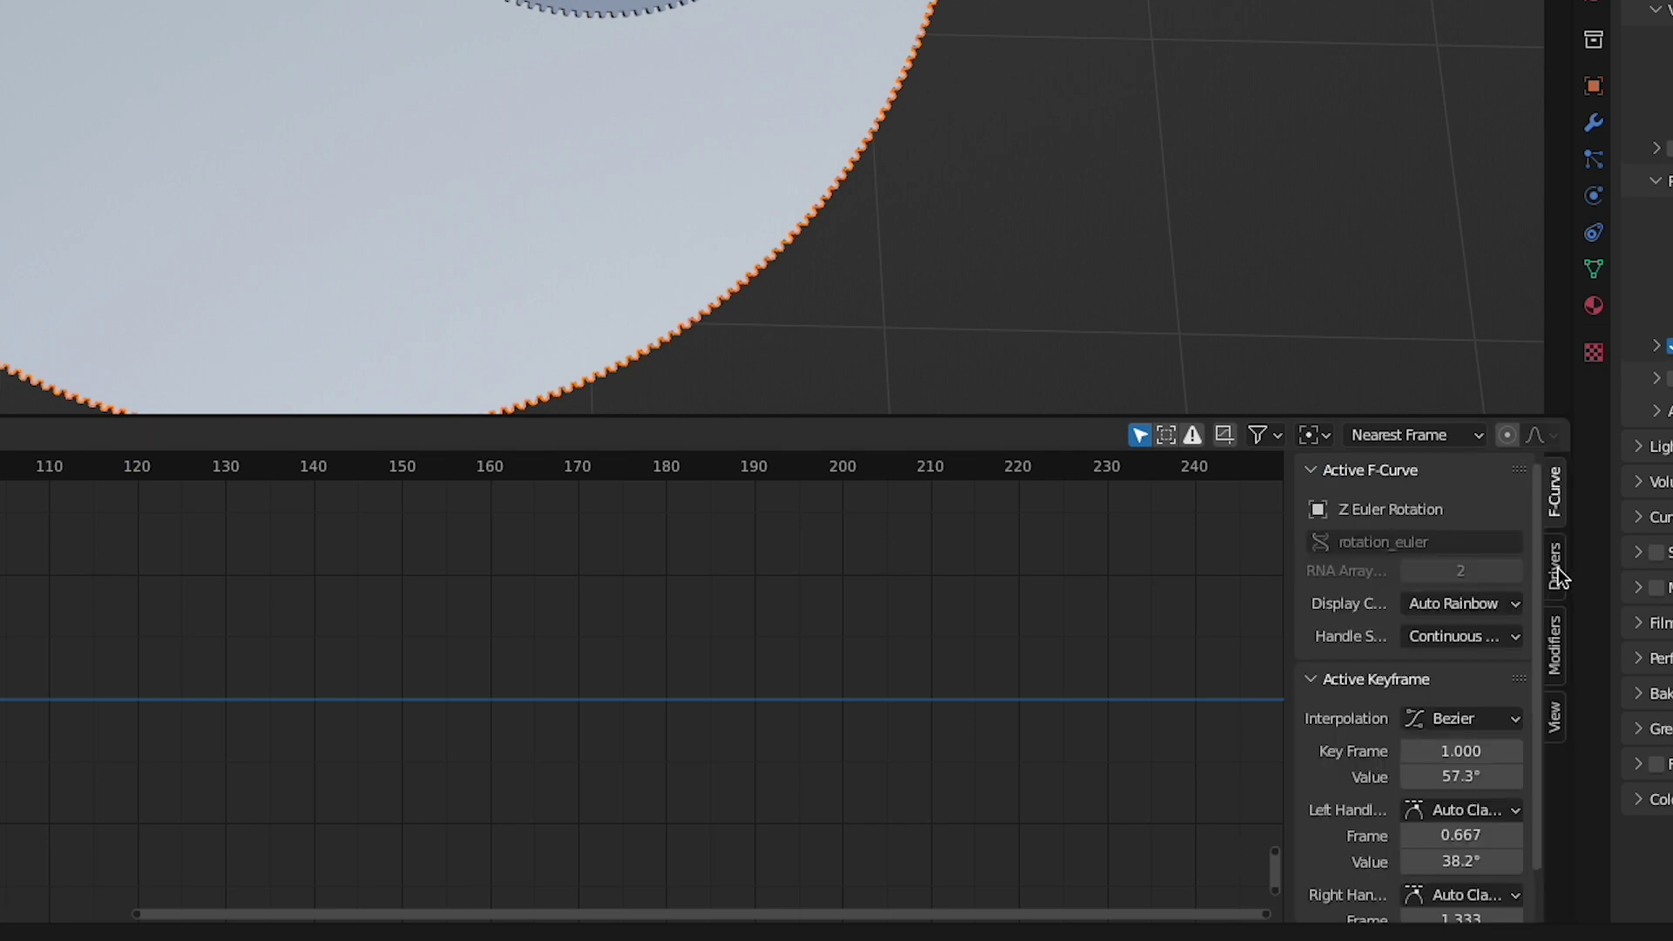
- Set the driver expression to -(var/60) with Gear 6 - seconds as the variable's object
left_click(1557, 567)
left_click(1407, 706)
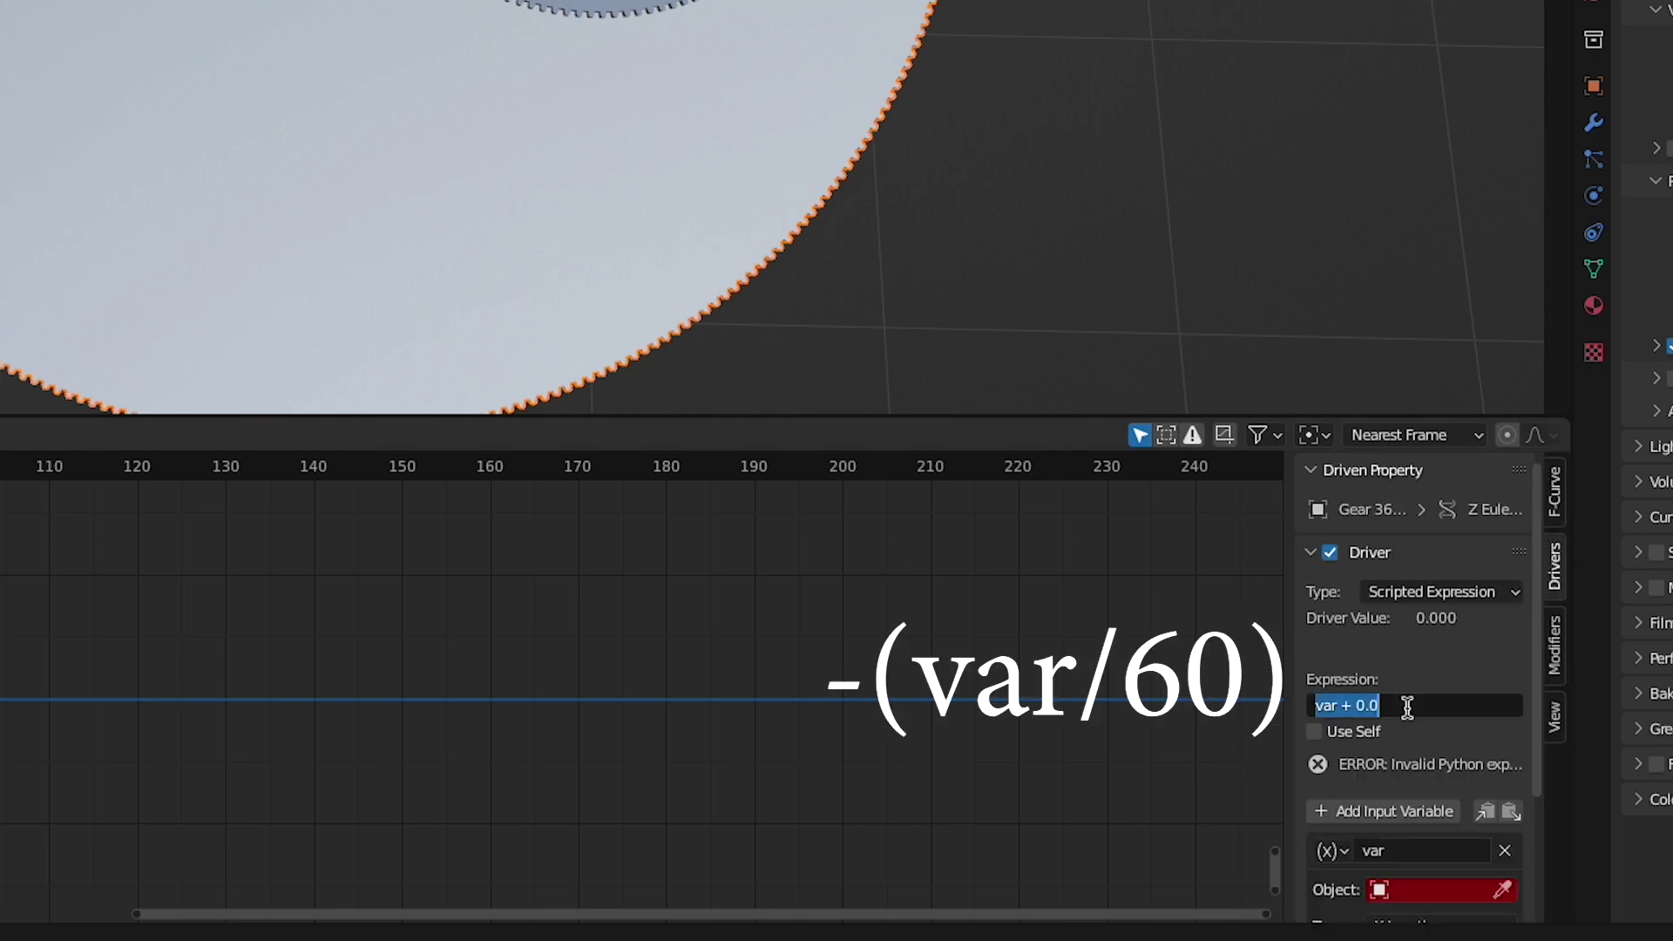
key("BackSpace")
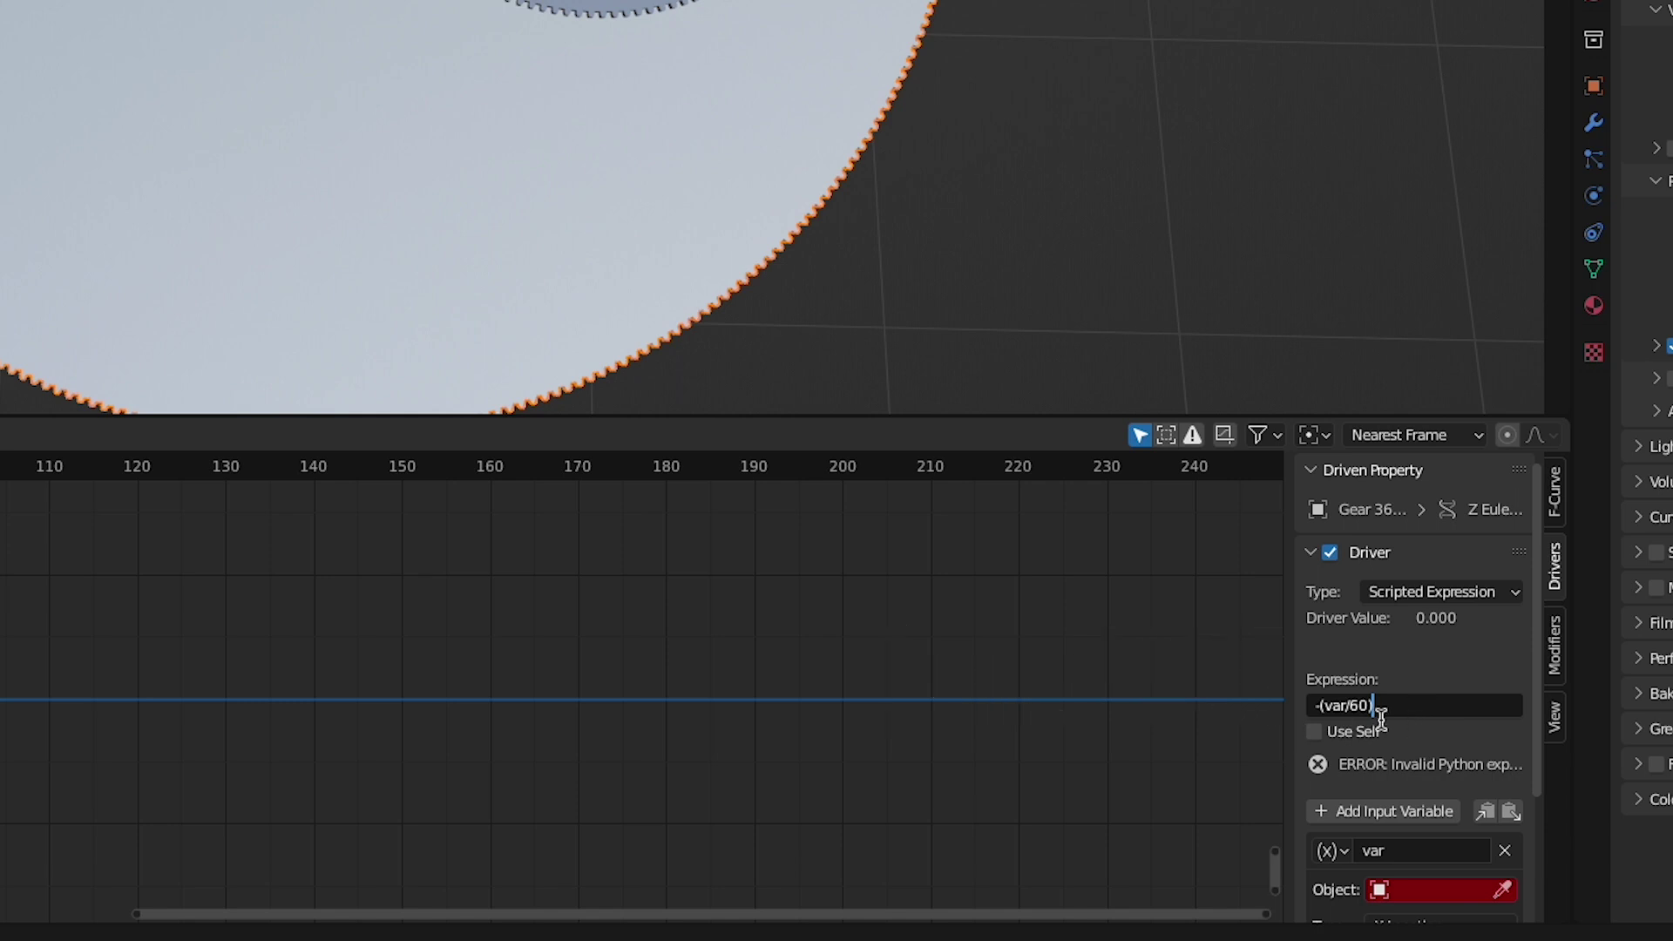
left_click(1503, 889)
left_click(602, 9)
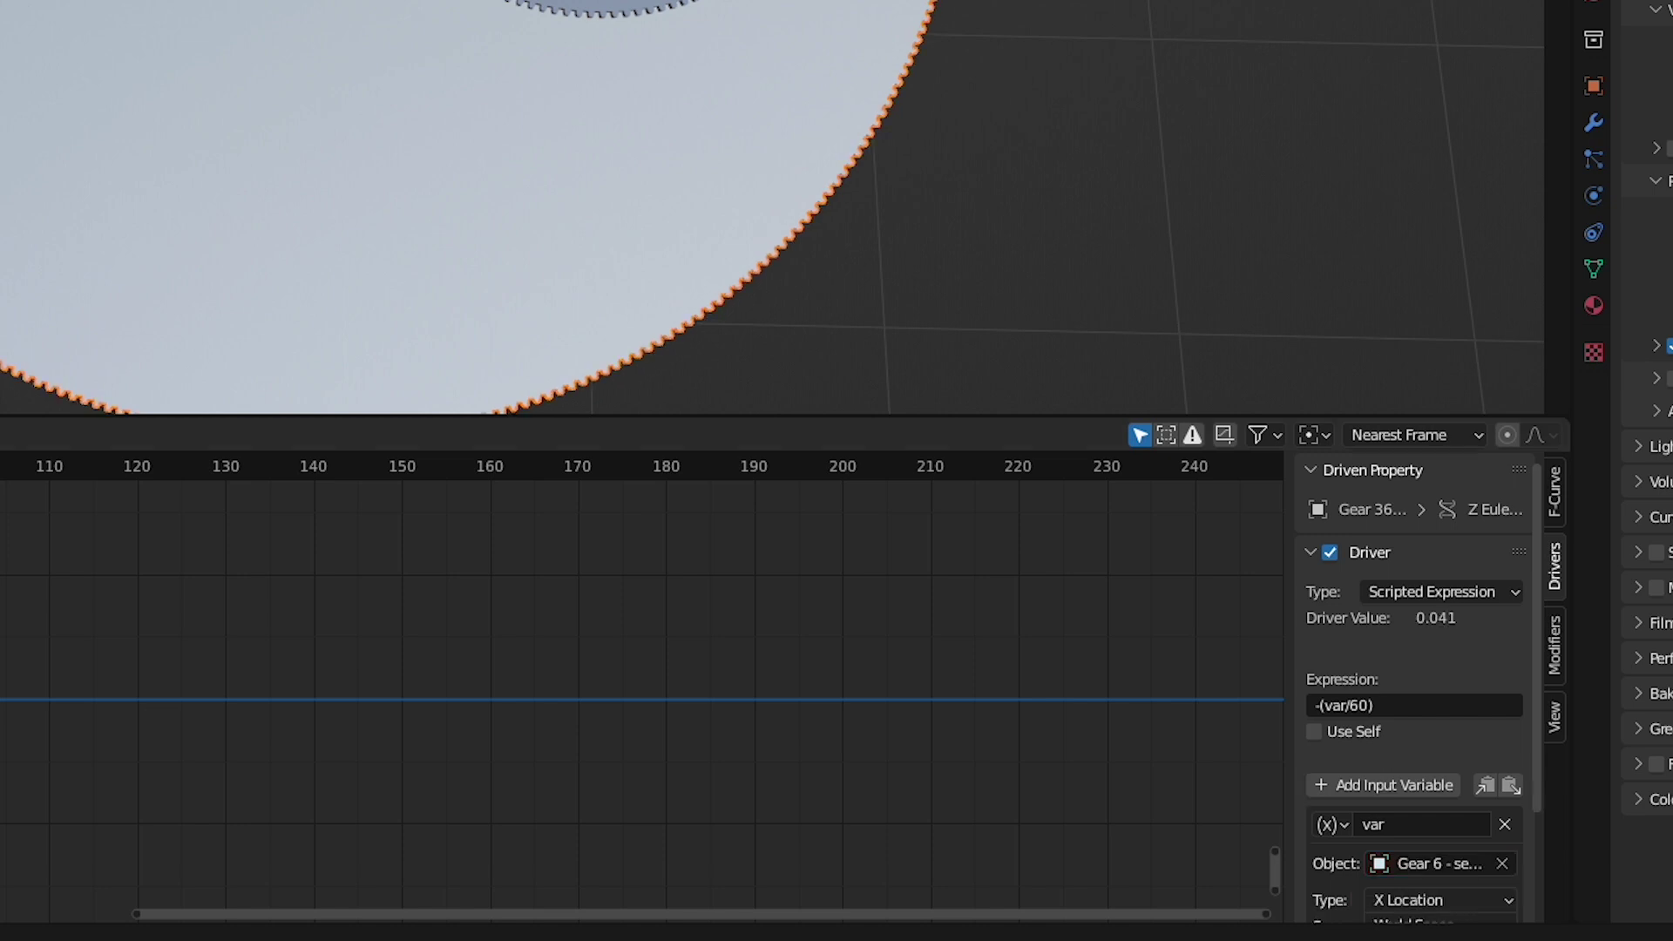
- Make the variable read Z Rotation and update the driver's dependencies
scroll(1423, 826, "down", 4)
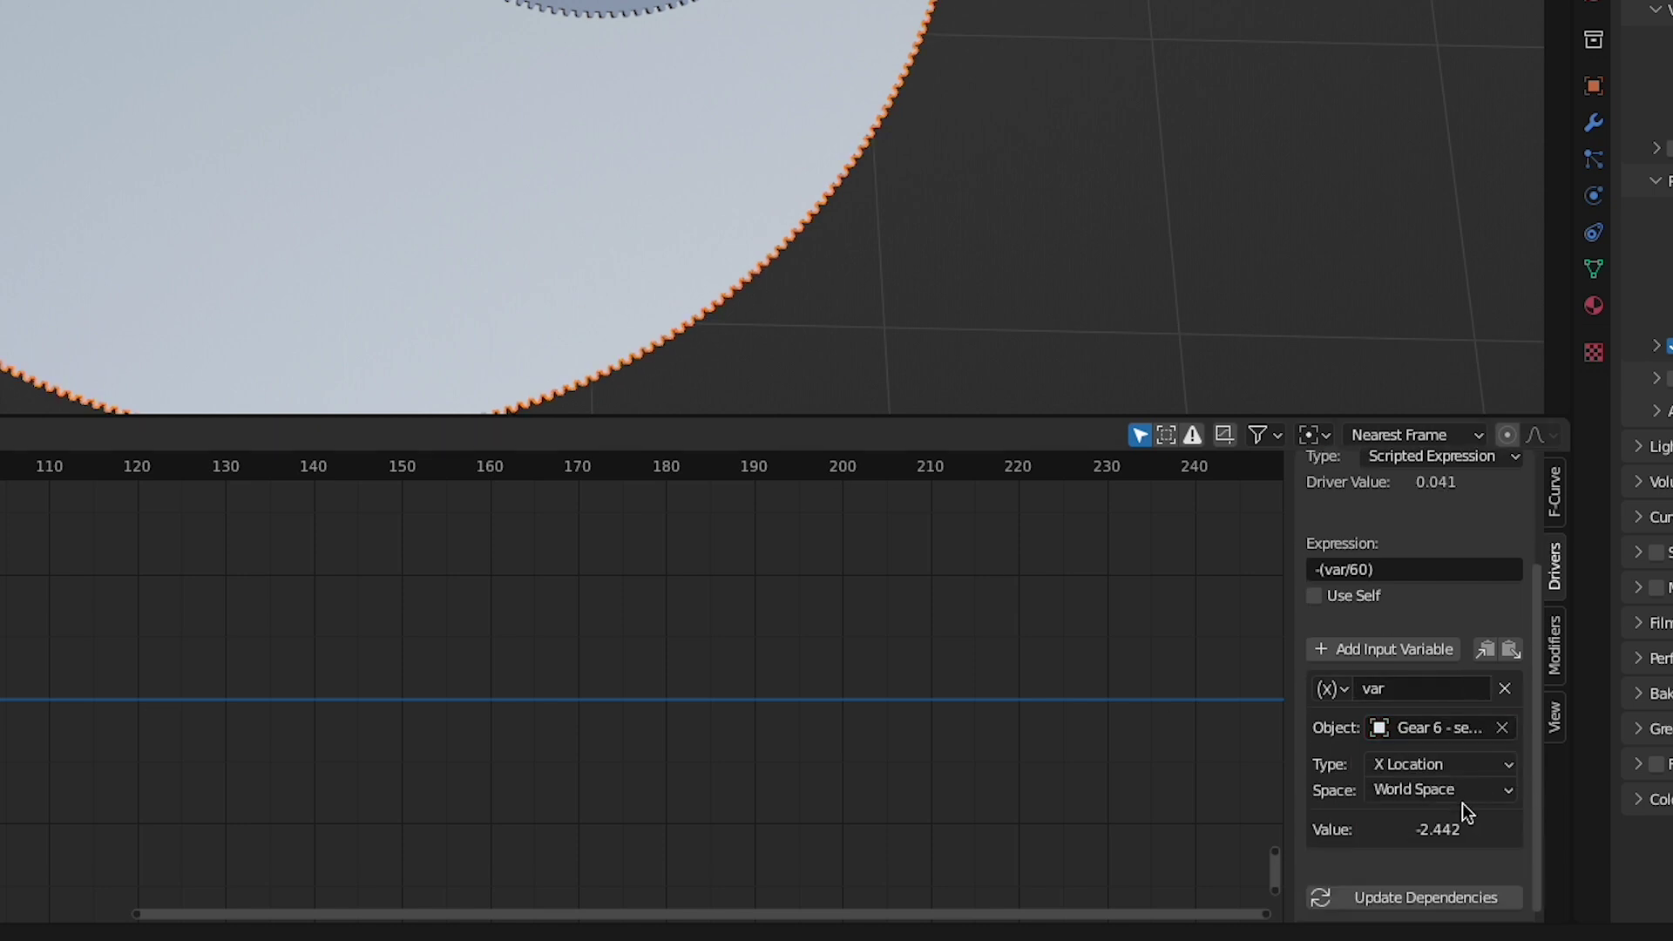
left_click(1430, 767)
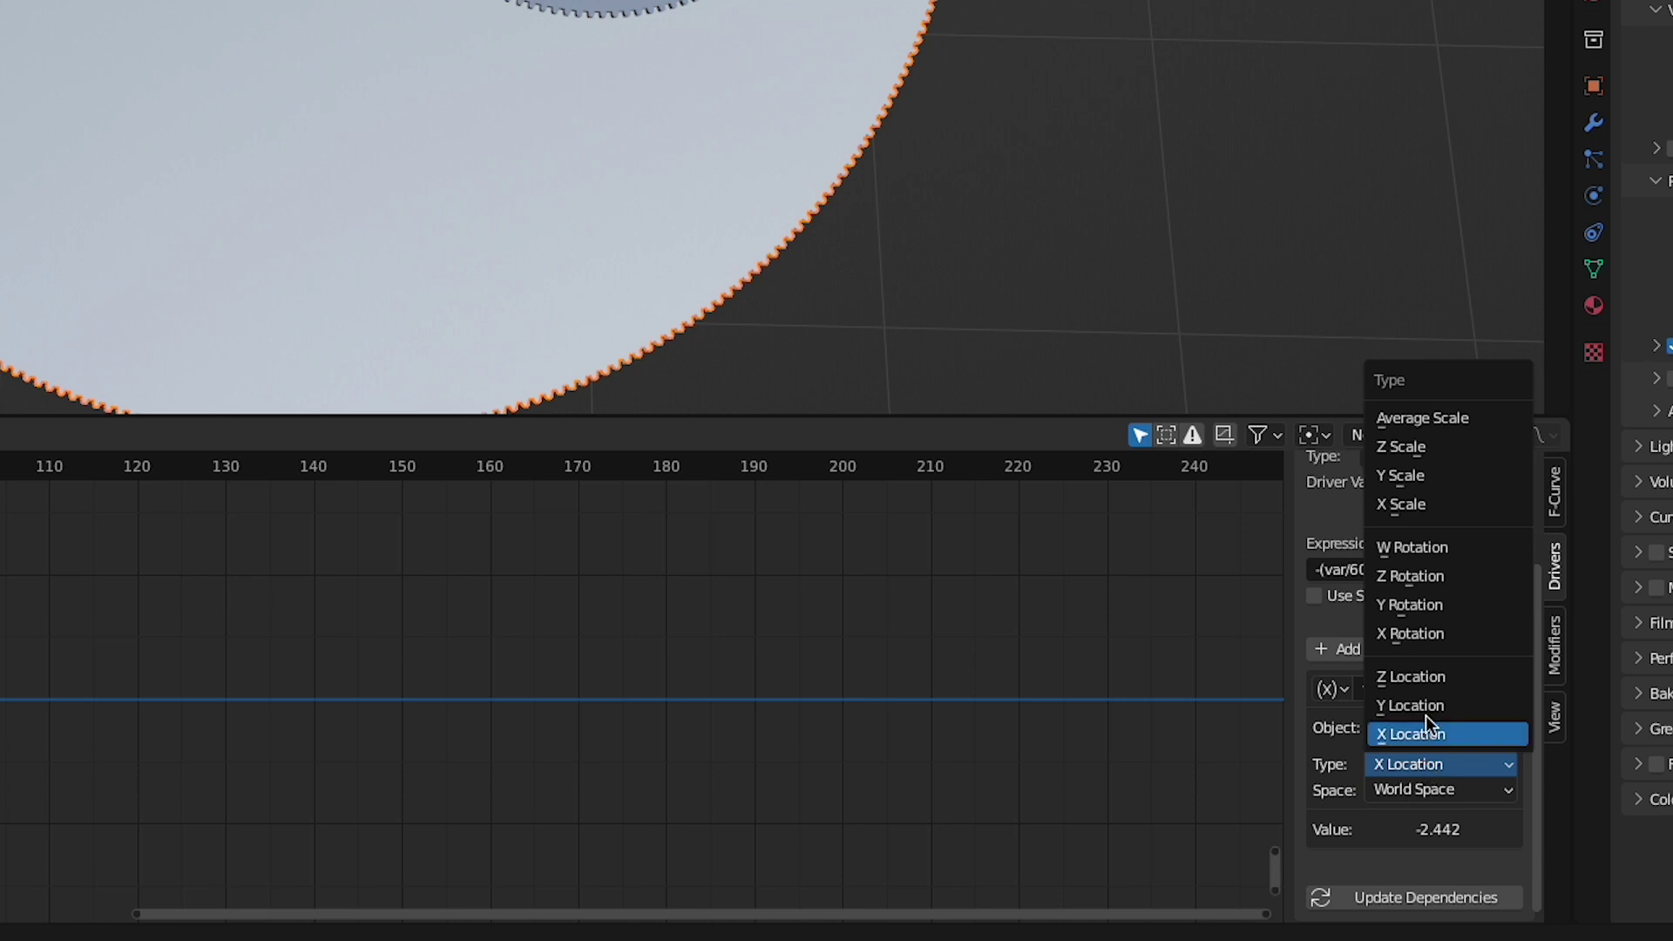
left_click(1427, 579)
scroll(1482, 779, "down", 1)
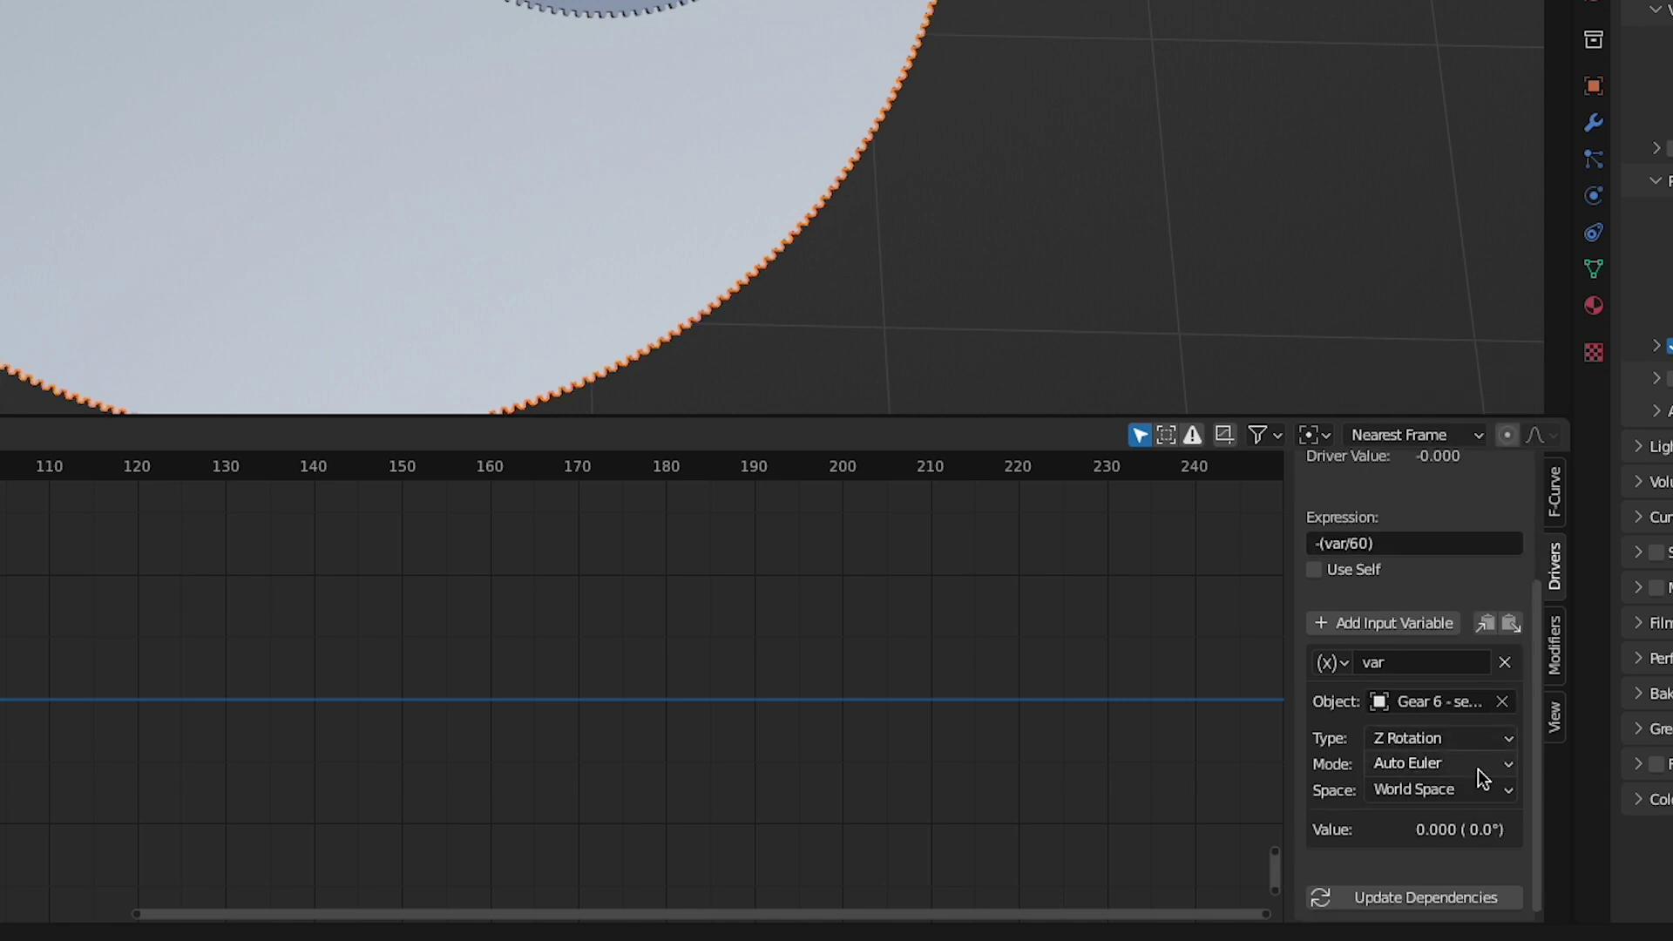
left_click(1423, 905)
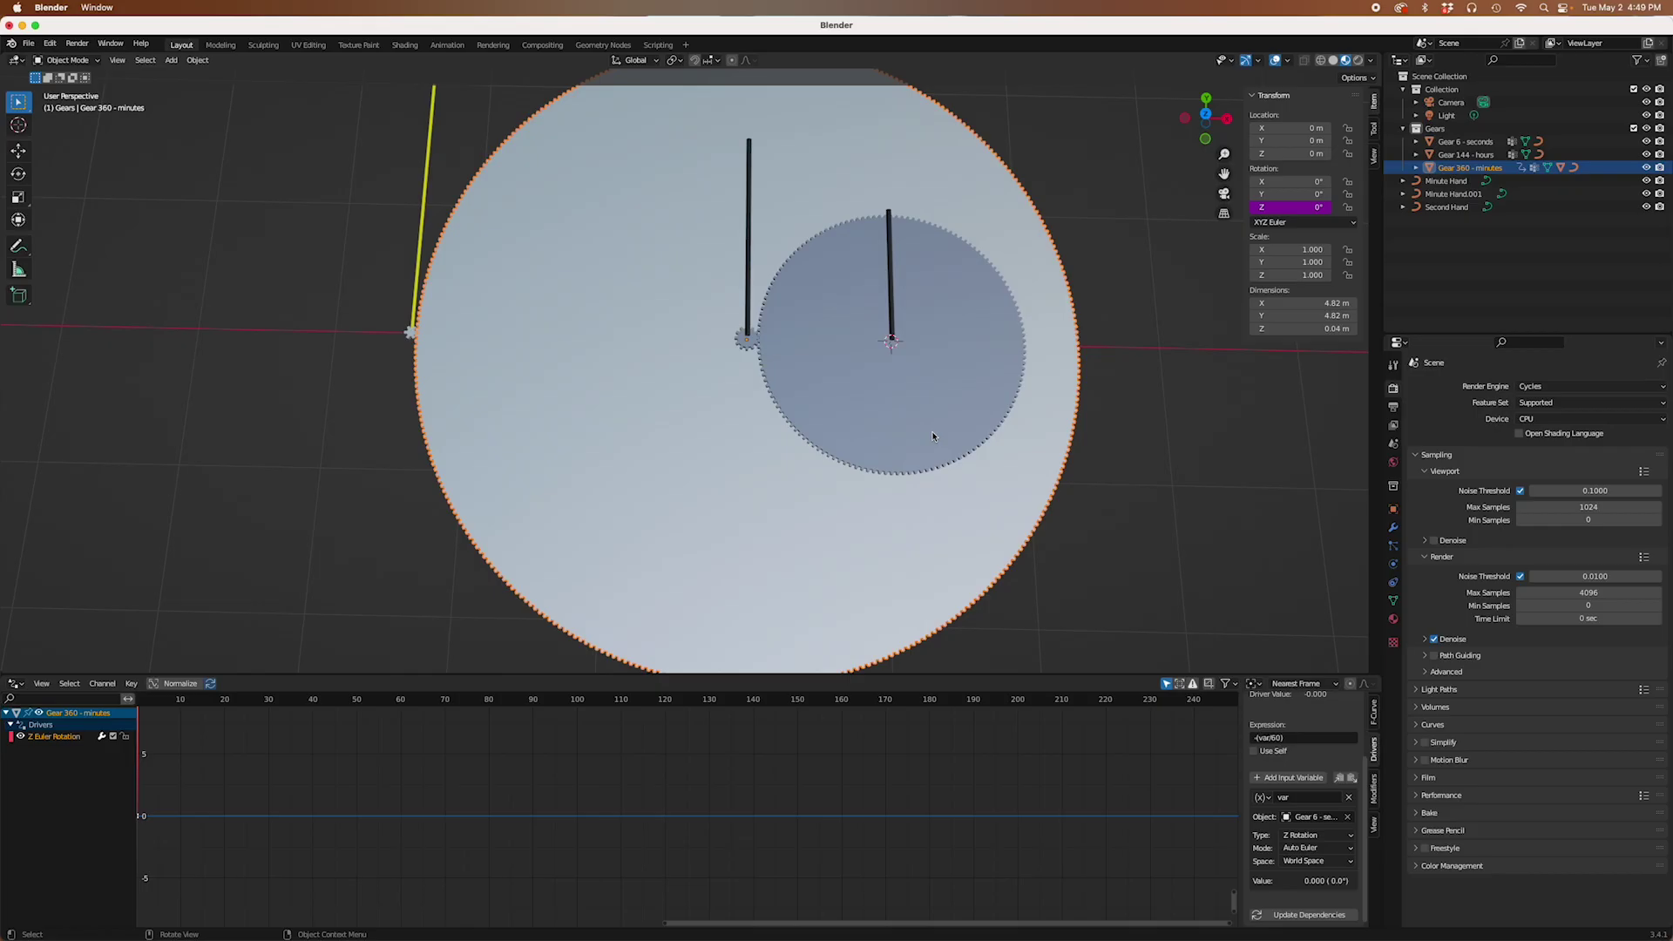
left_click(932, 436)
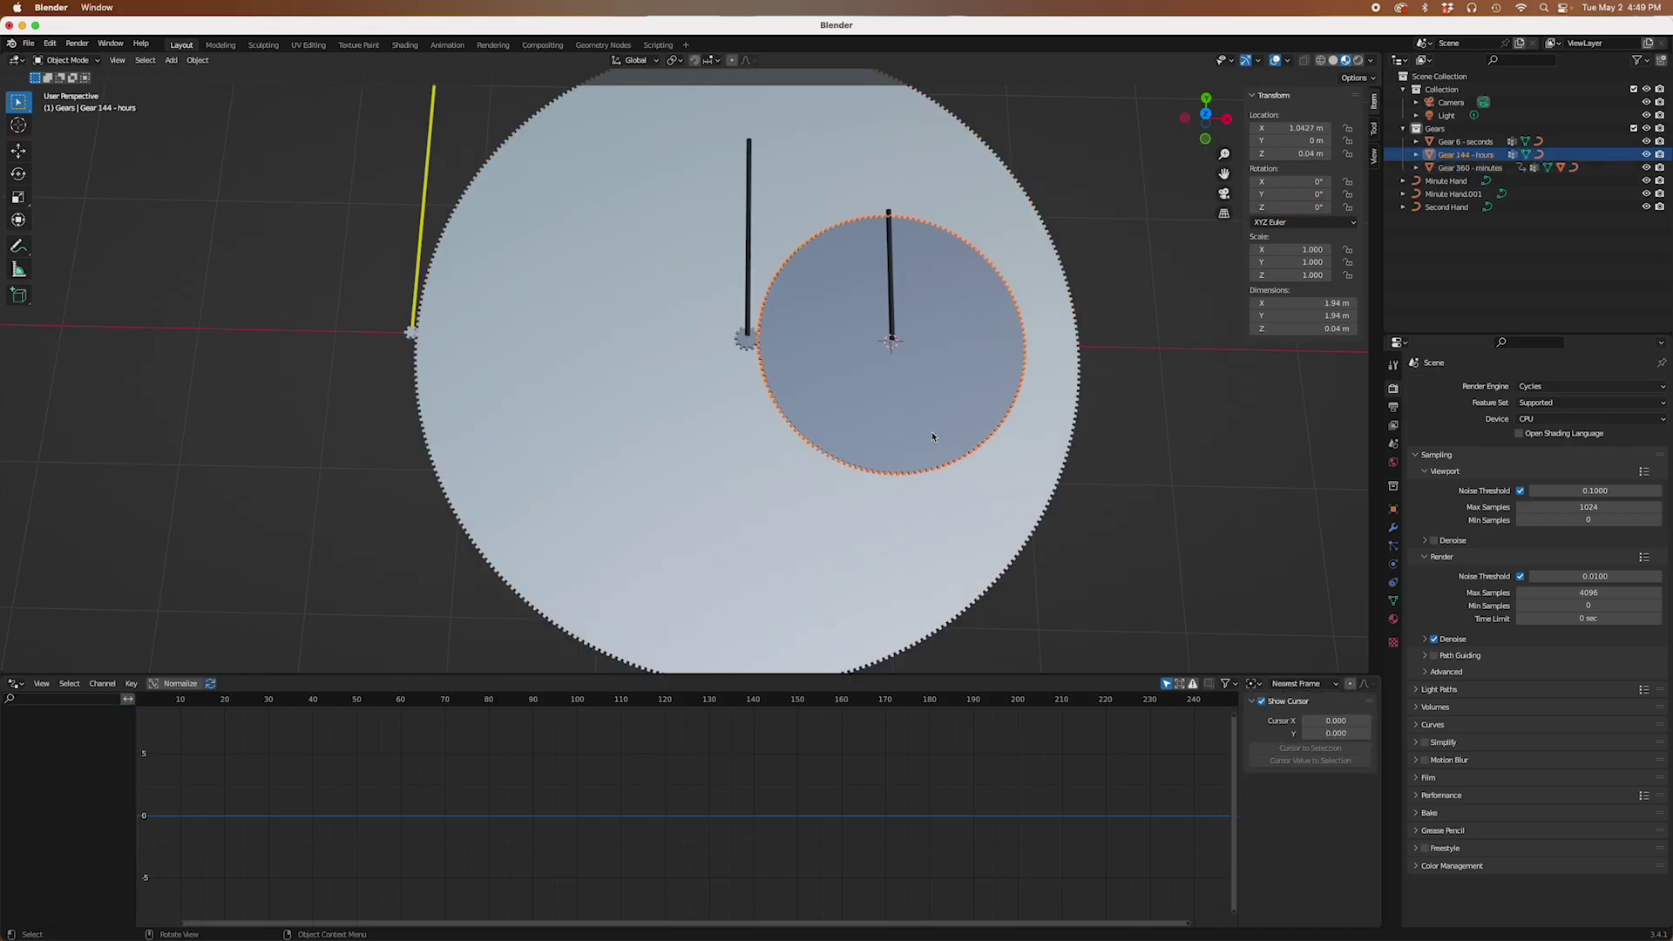
- Add a driver to Gear 144 - hours' Z rotation with the expression -(var/12)
right_click(1288, 206)
left_click(1283, 206)
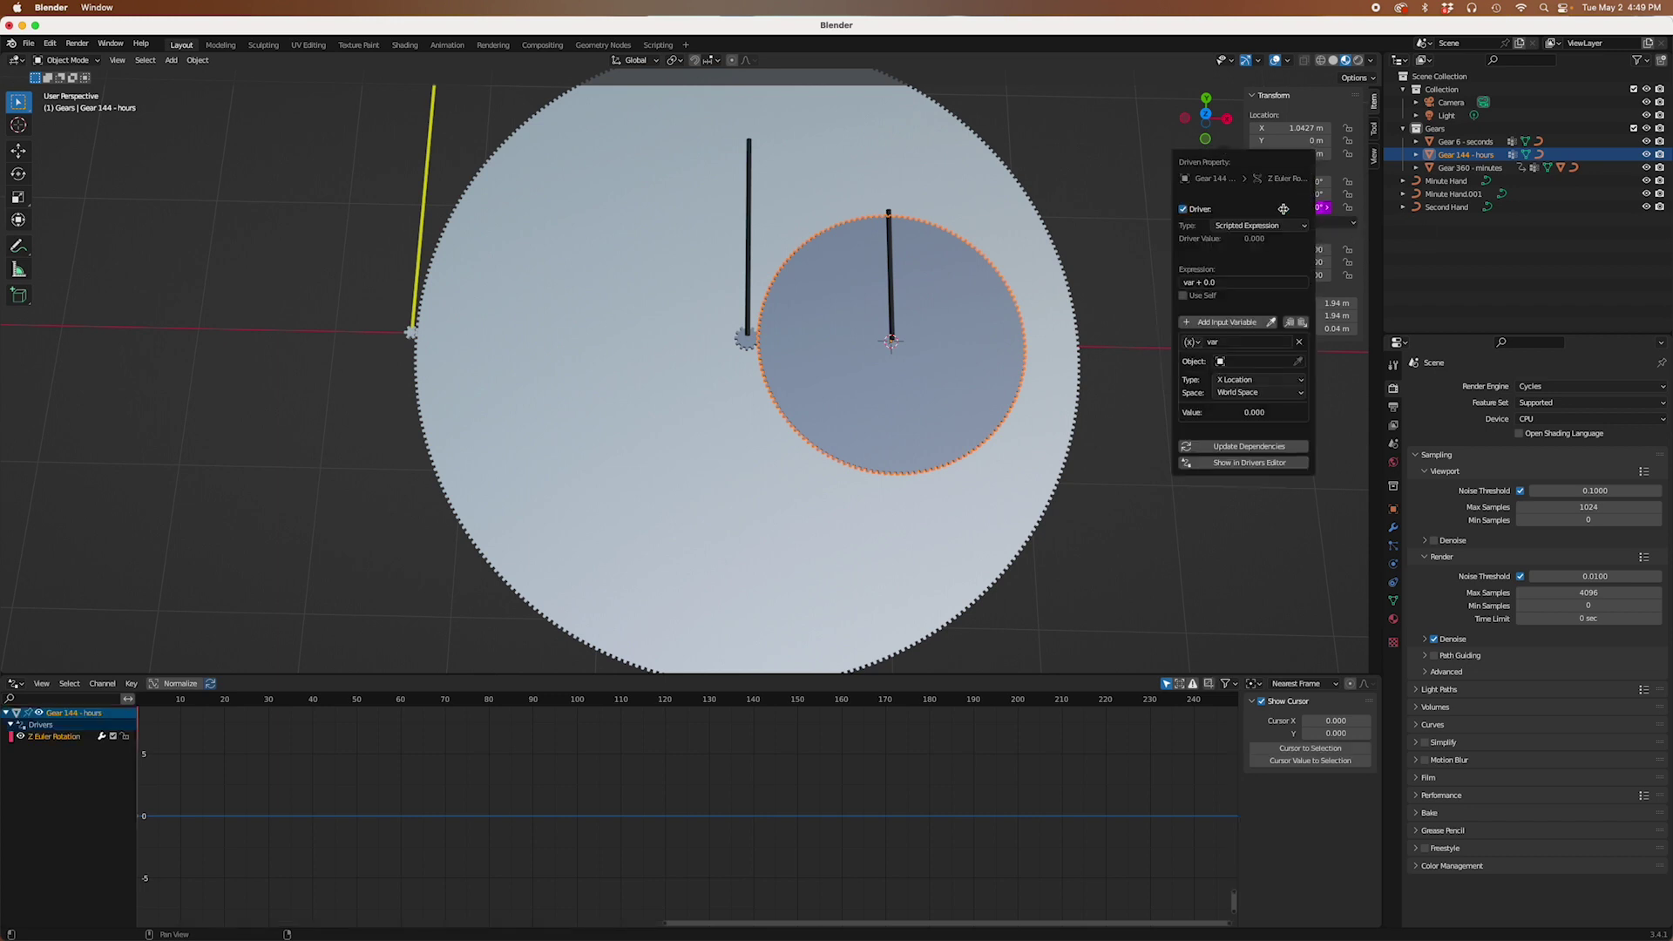
left_click(51, 740)
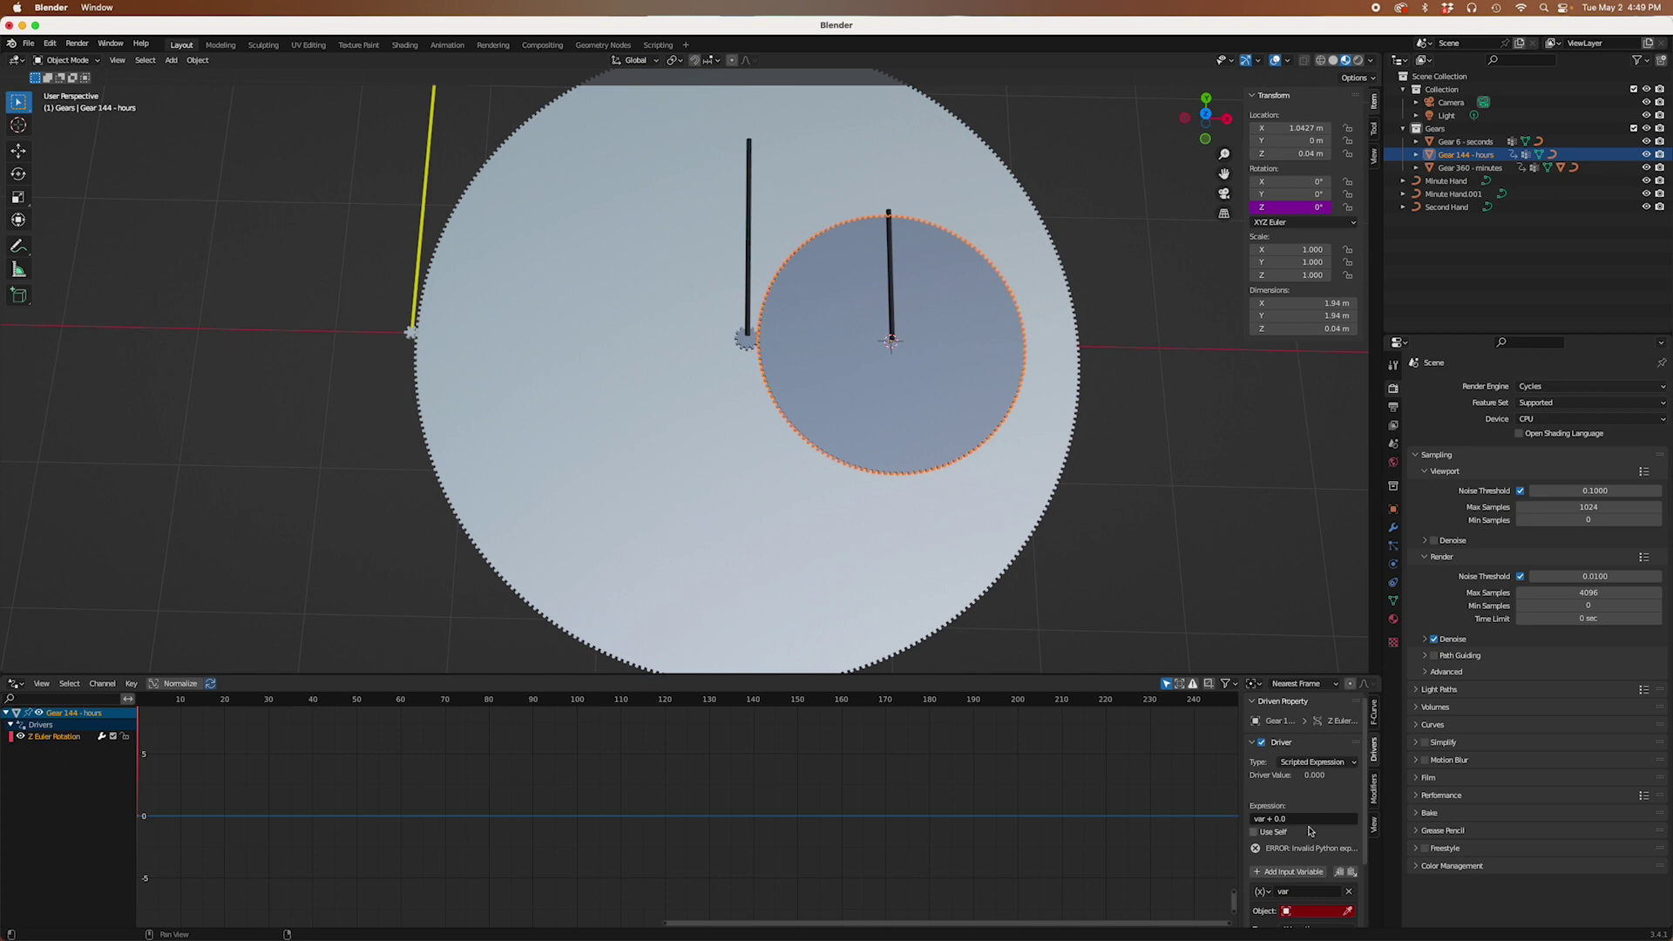
left_click(1303, 820)
key("BackSpace")
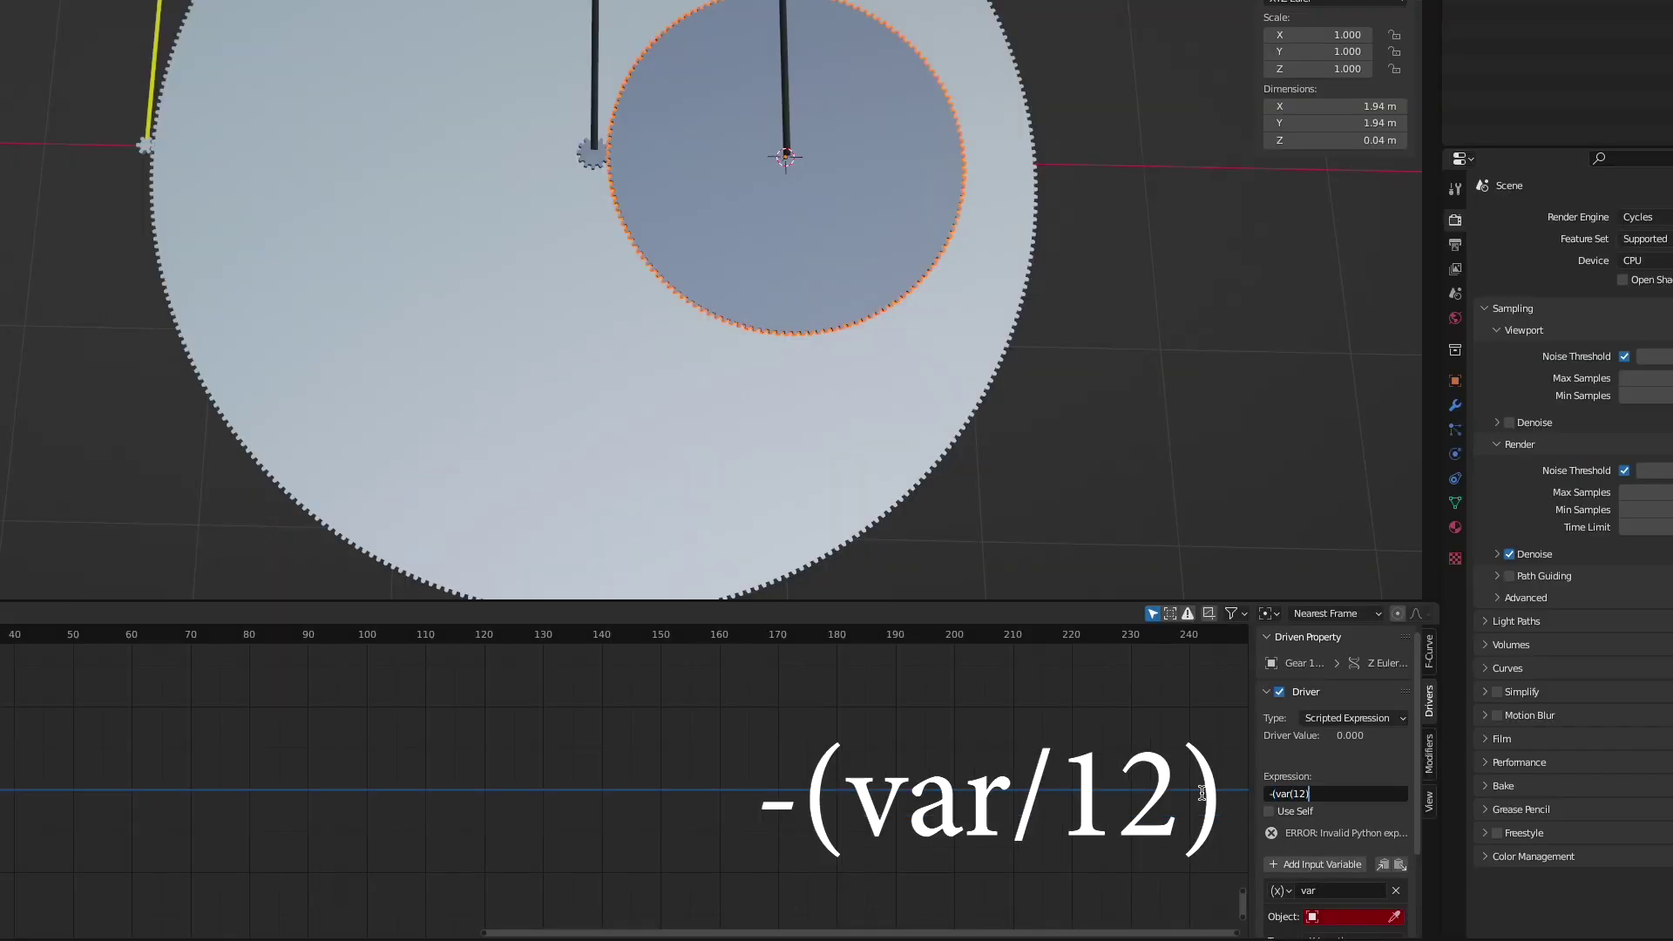
left_click(1294, 794)
key("BackSpace")
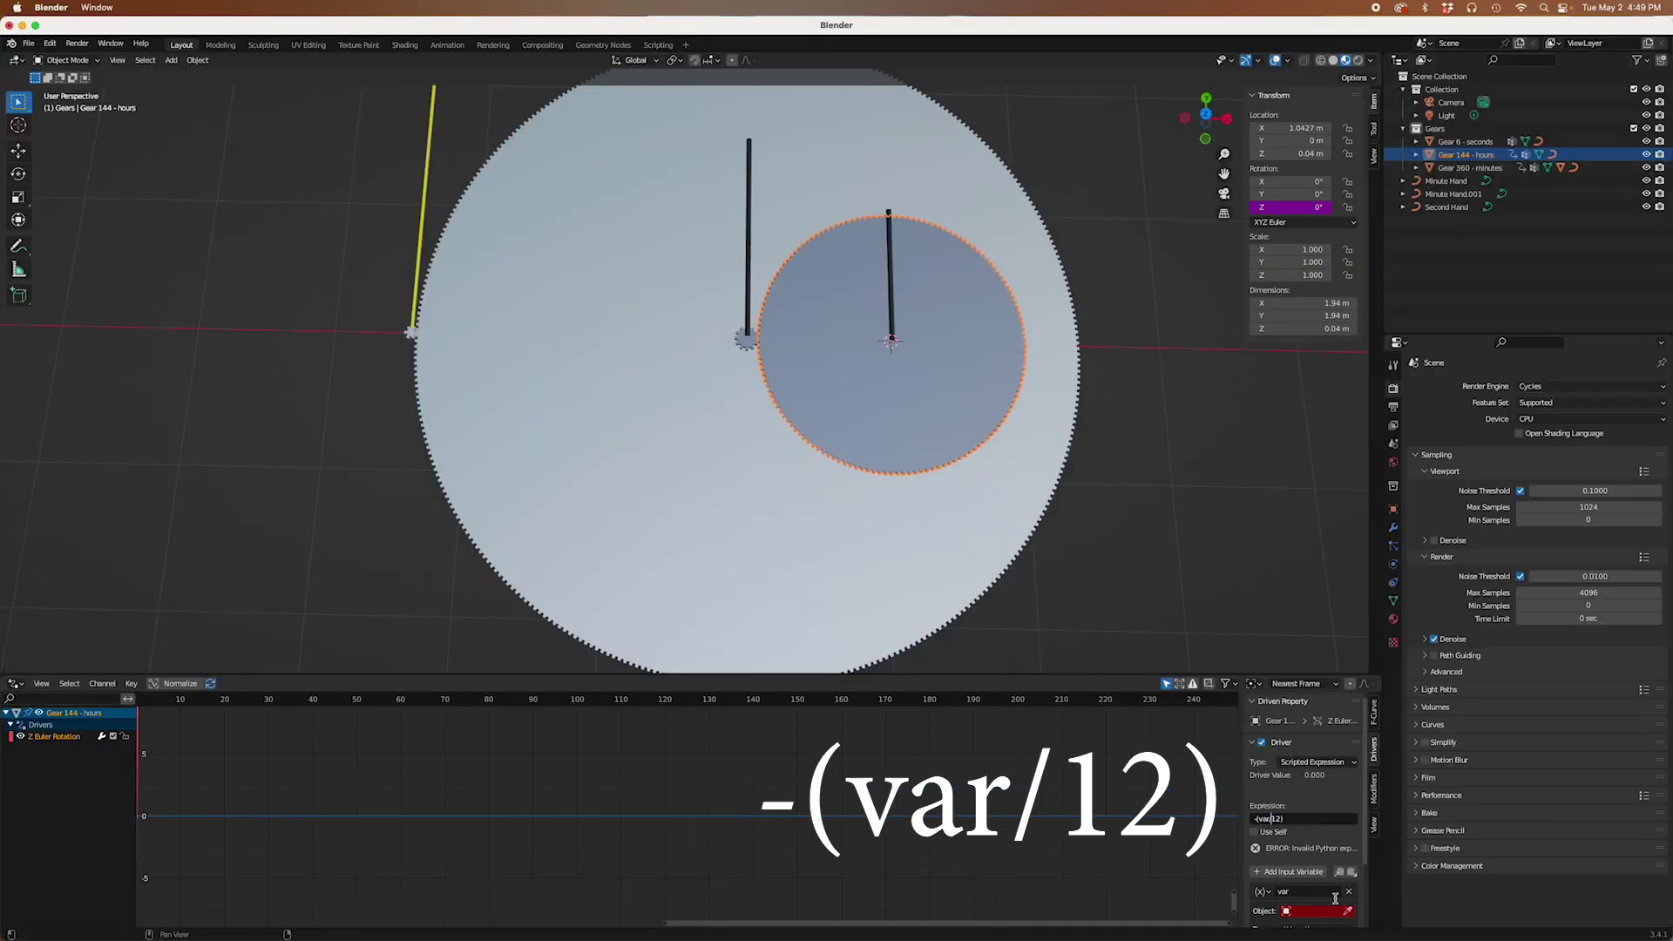
type("/")
- Point the driver variable at Gear 360 - minutes and have it read Z Rotation
left_click(1349, 911)
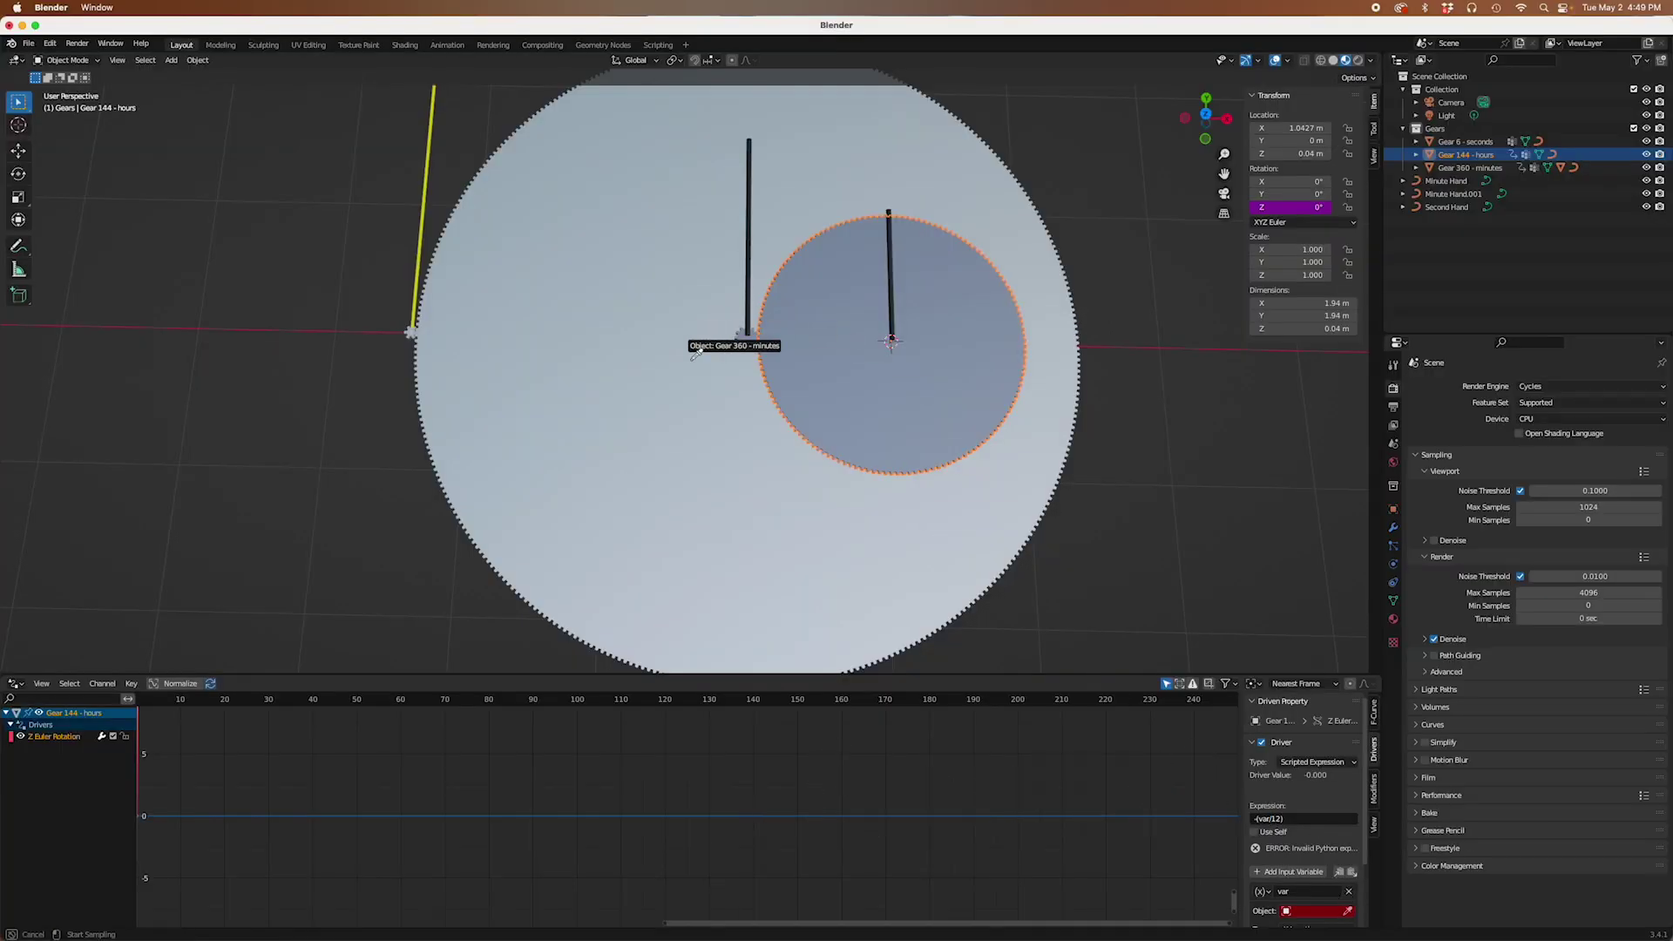
left_click(698, 359)
scroll(1308, 828, "down", 2)
left_click(1329, 848)
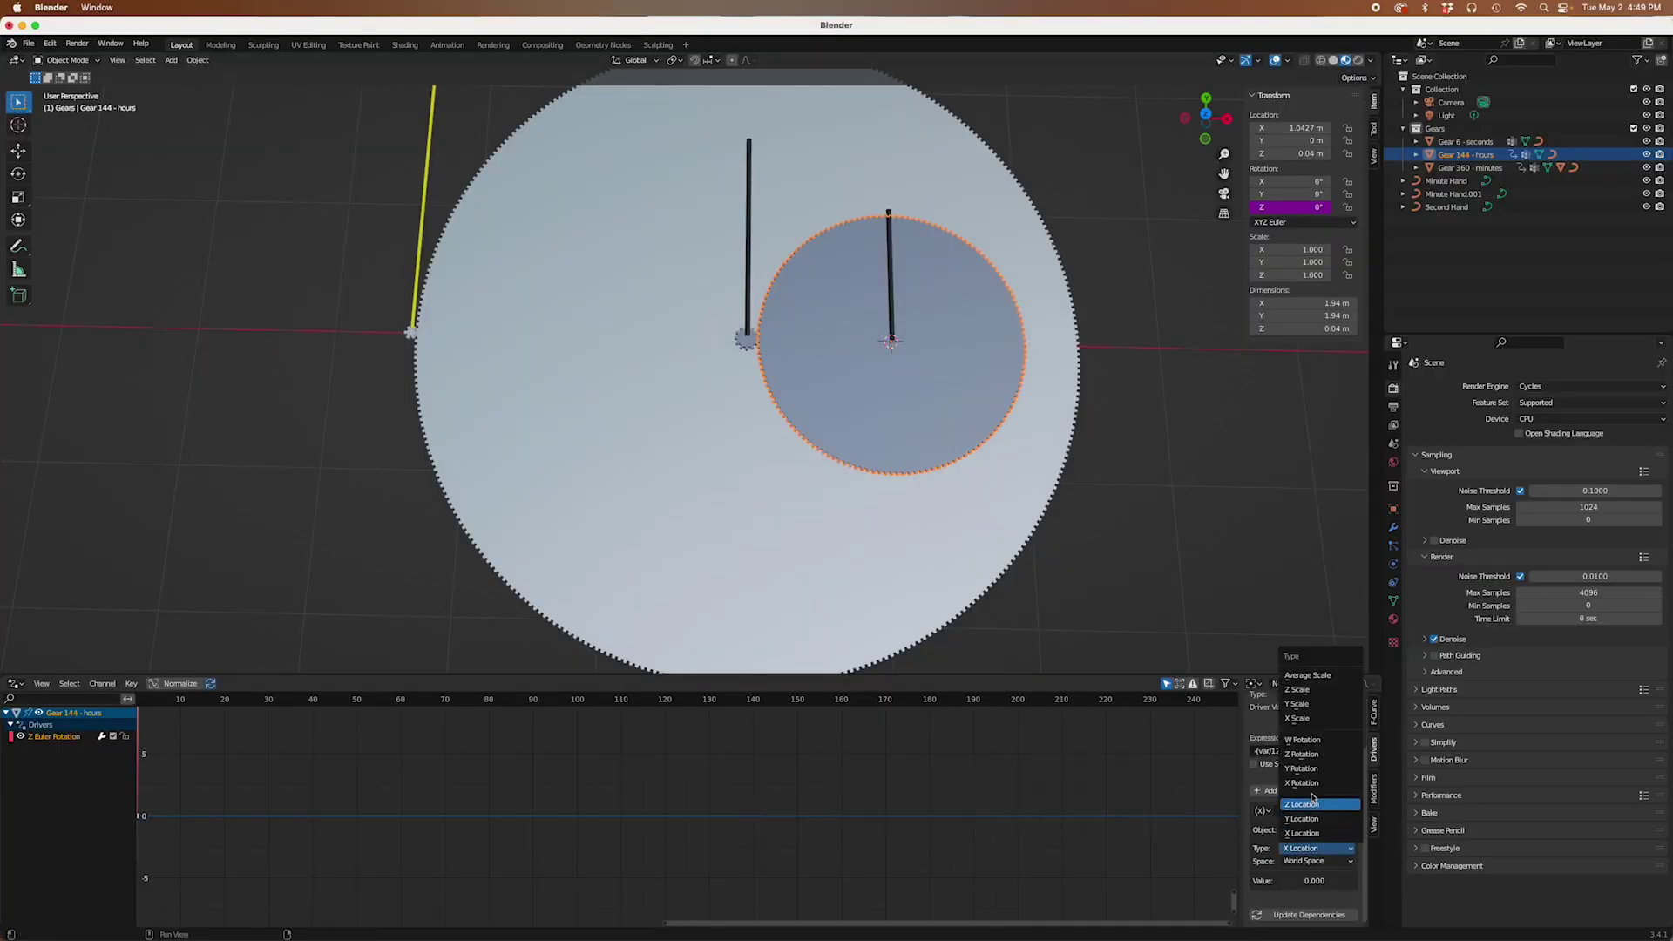
left_click(1305, 755)
left_click(409, 336)
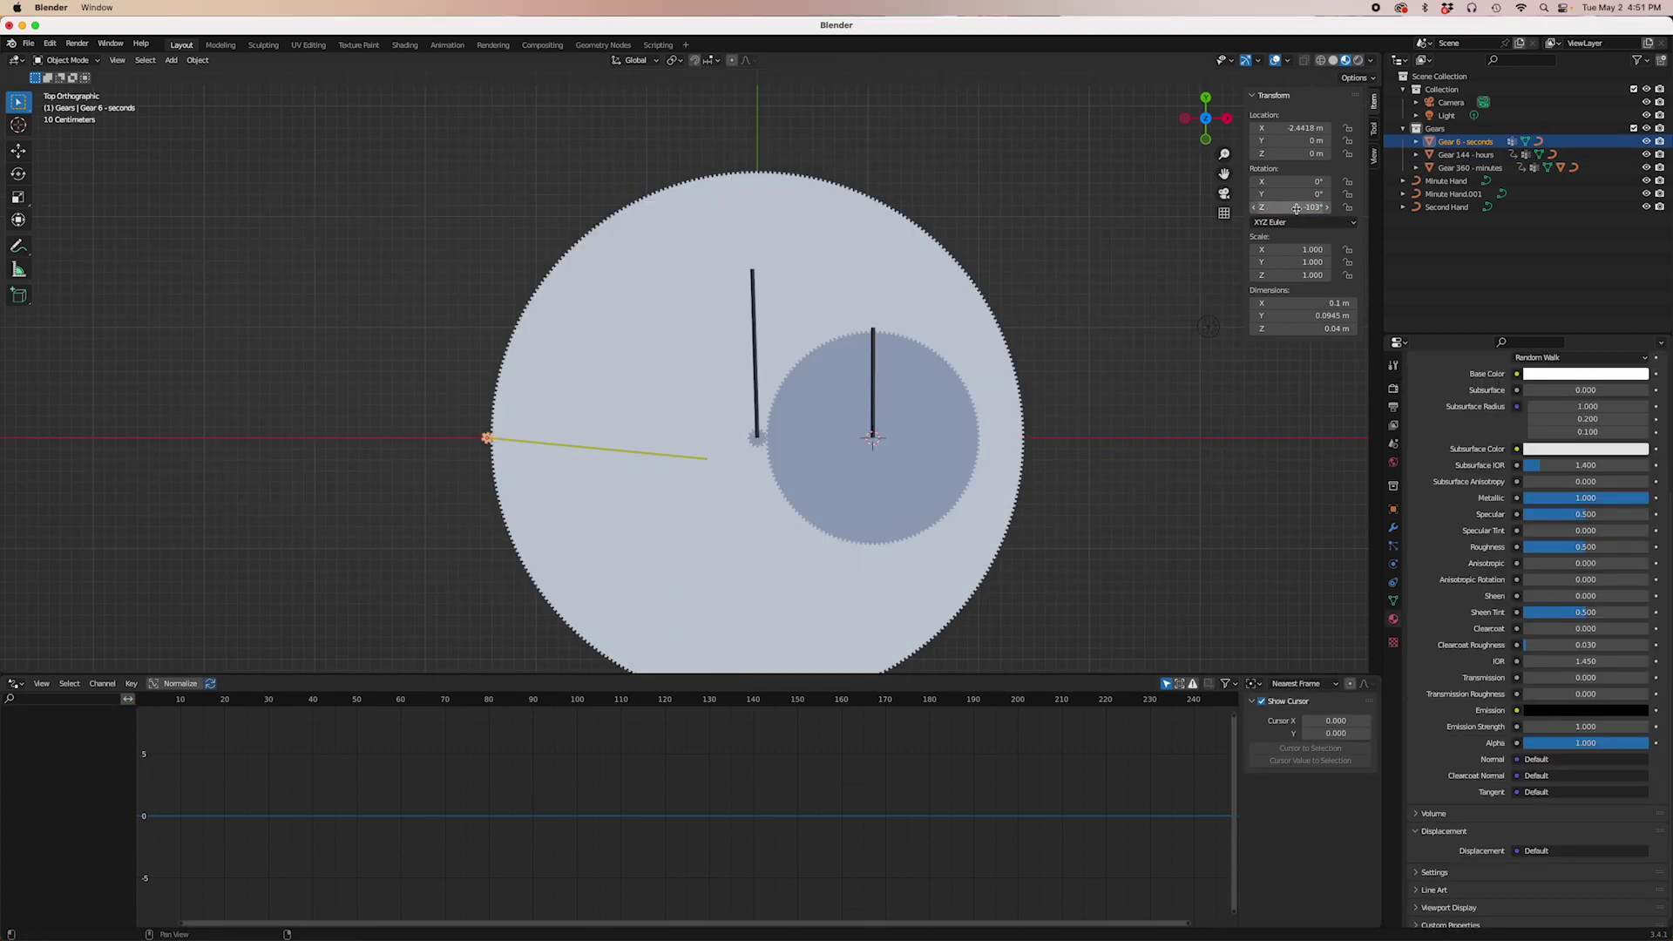
- Test the linked gears, then reset the seconds gear's Z rotation to 0 in the Animation workspace
left_click_drag(1308, 206, 1372, 206)
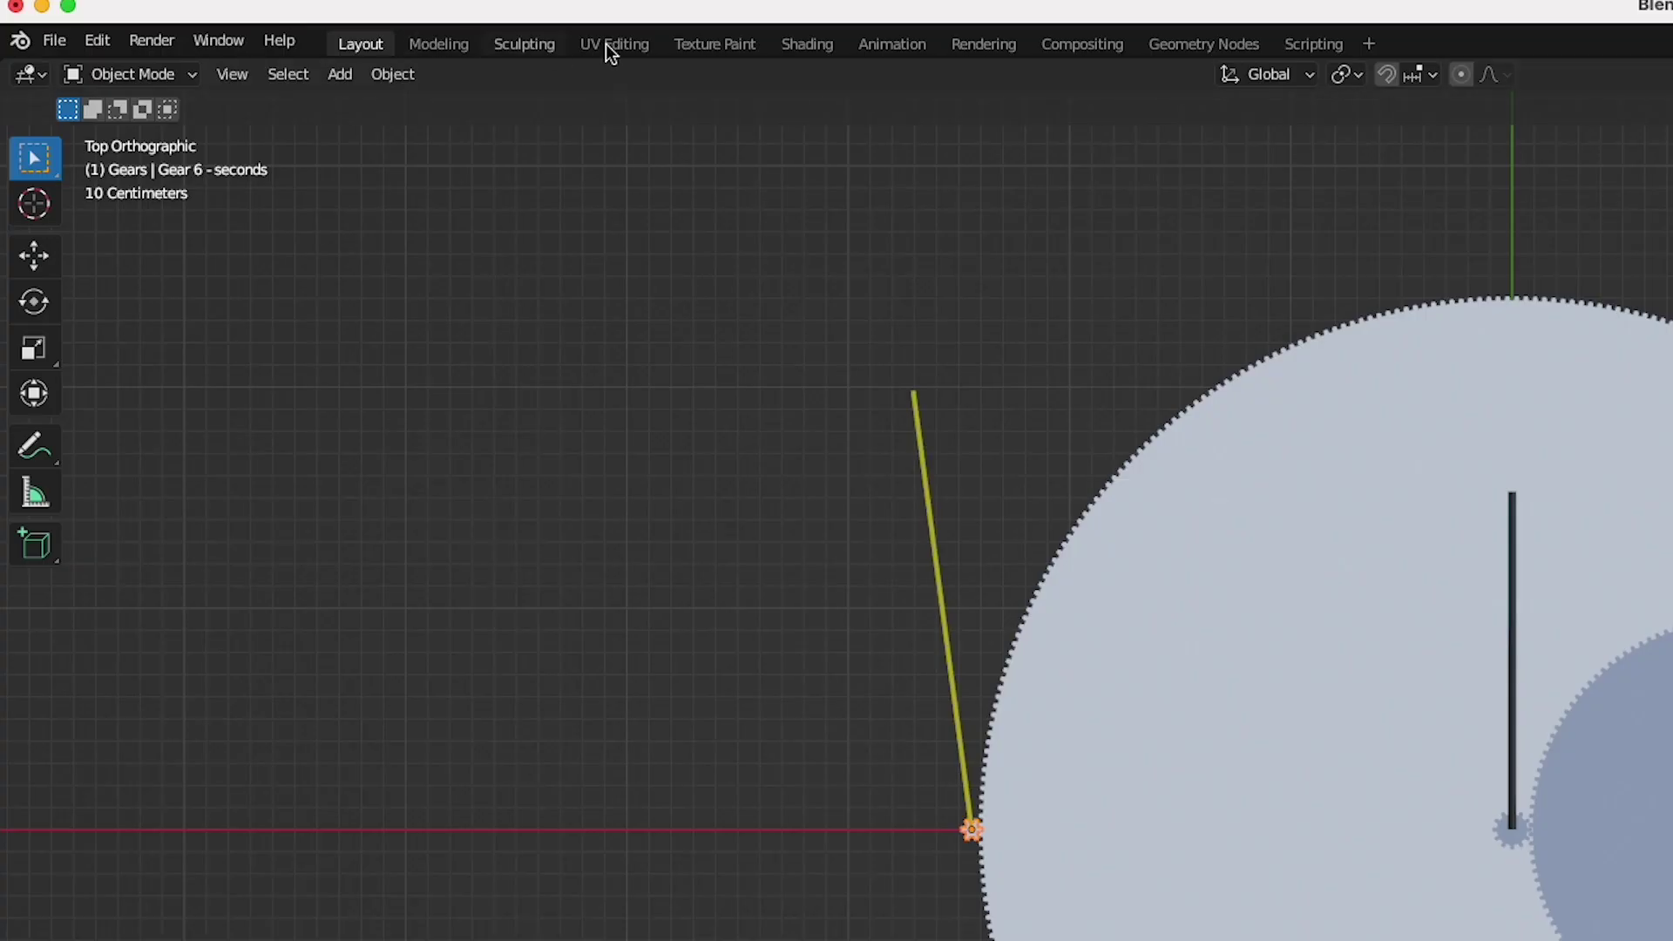
left_click(909, 46)
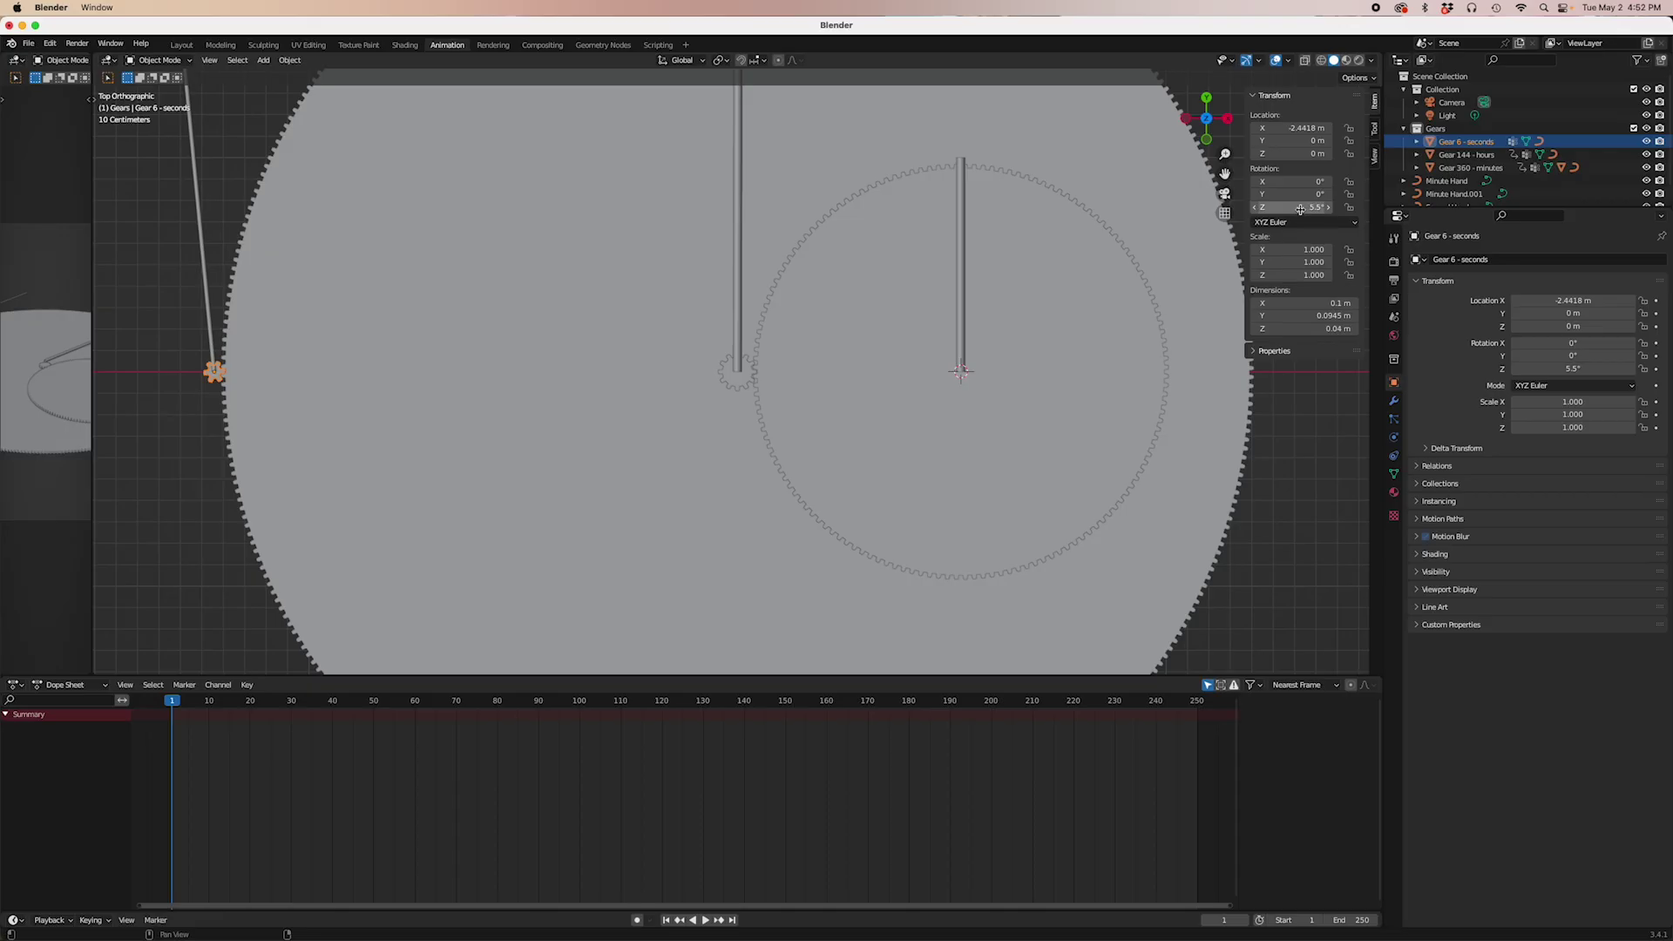
double_click(1294, 207)
type("0")
key("Return")
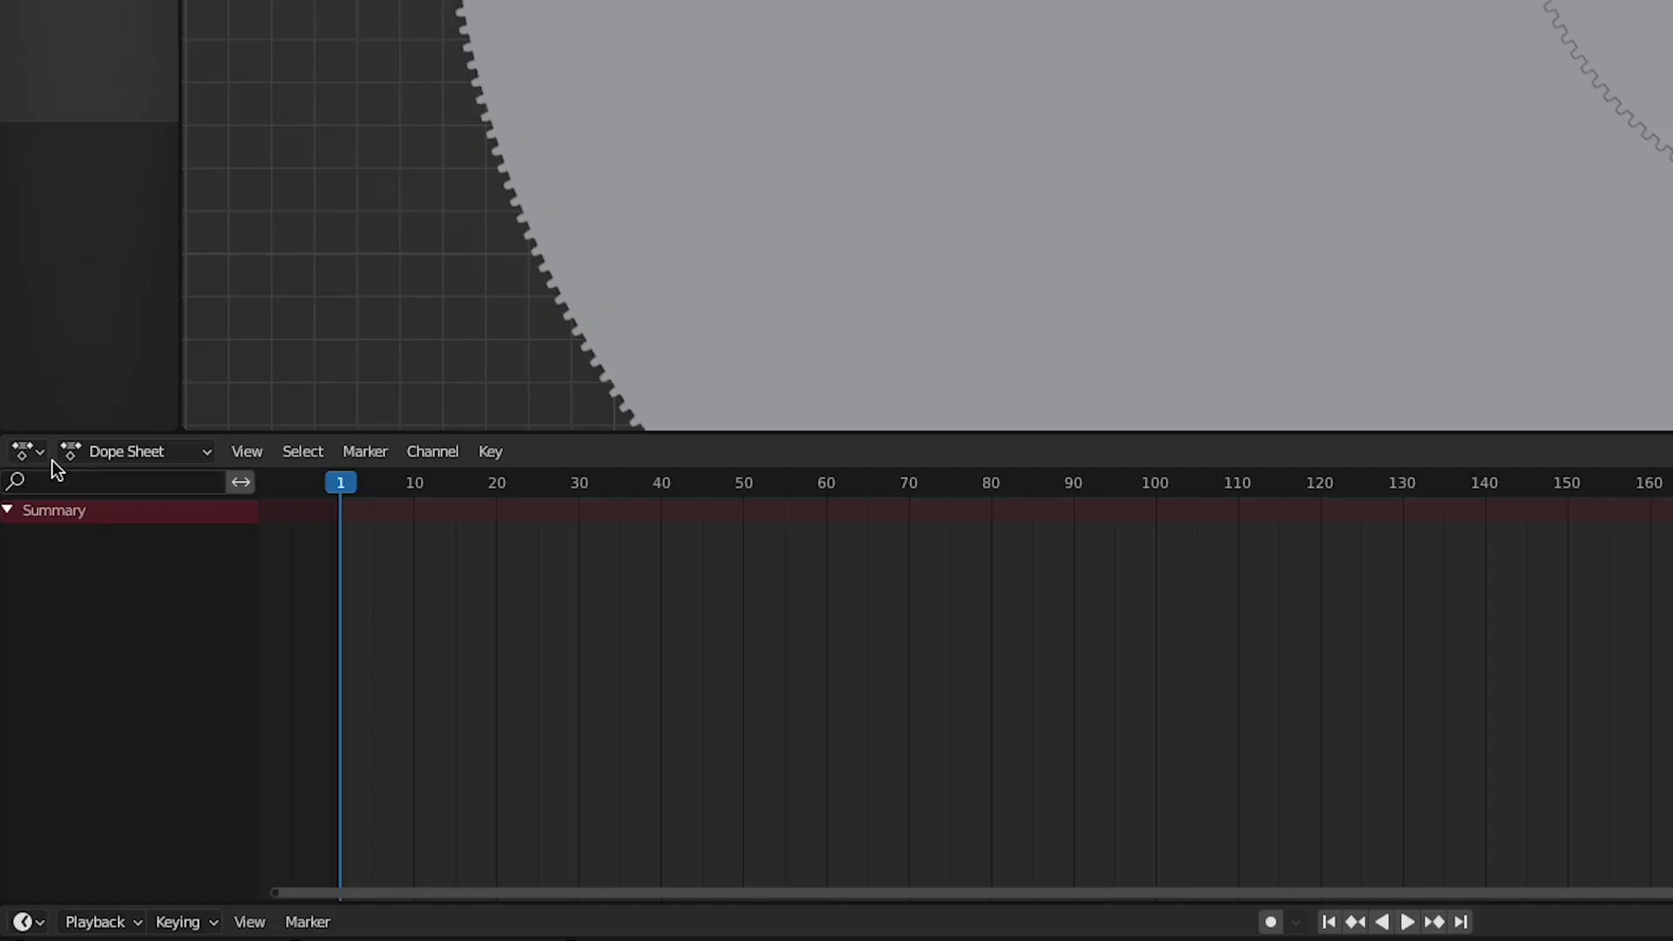
- Make Rotation the Timeline's active keying set and keyframe the seconds gear at frame 1
left_click(19, 686)
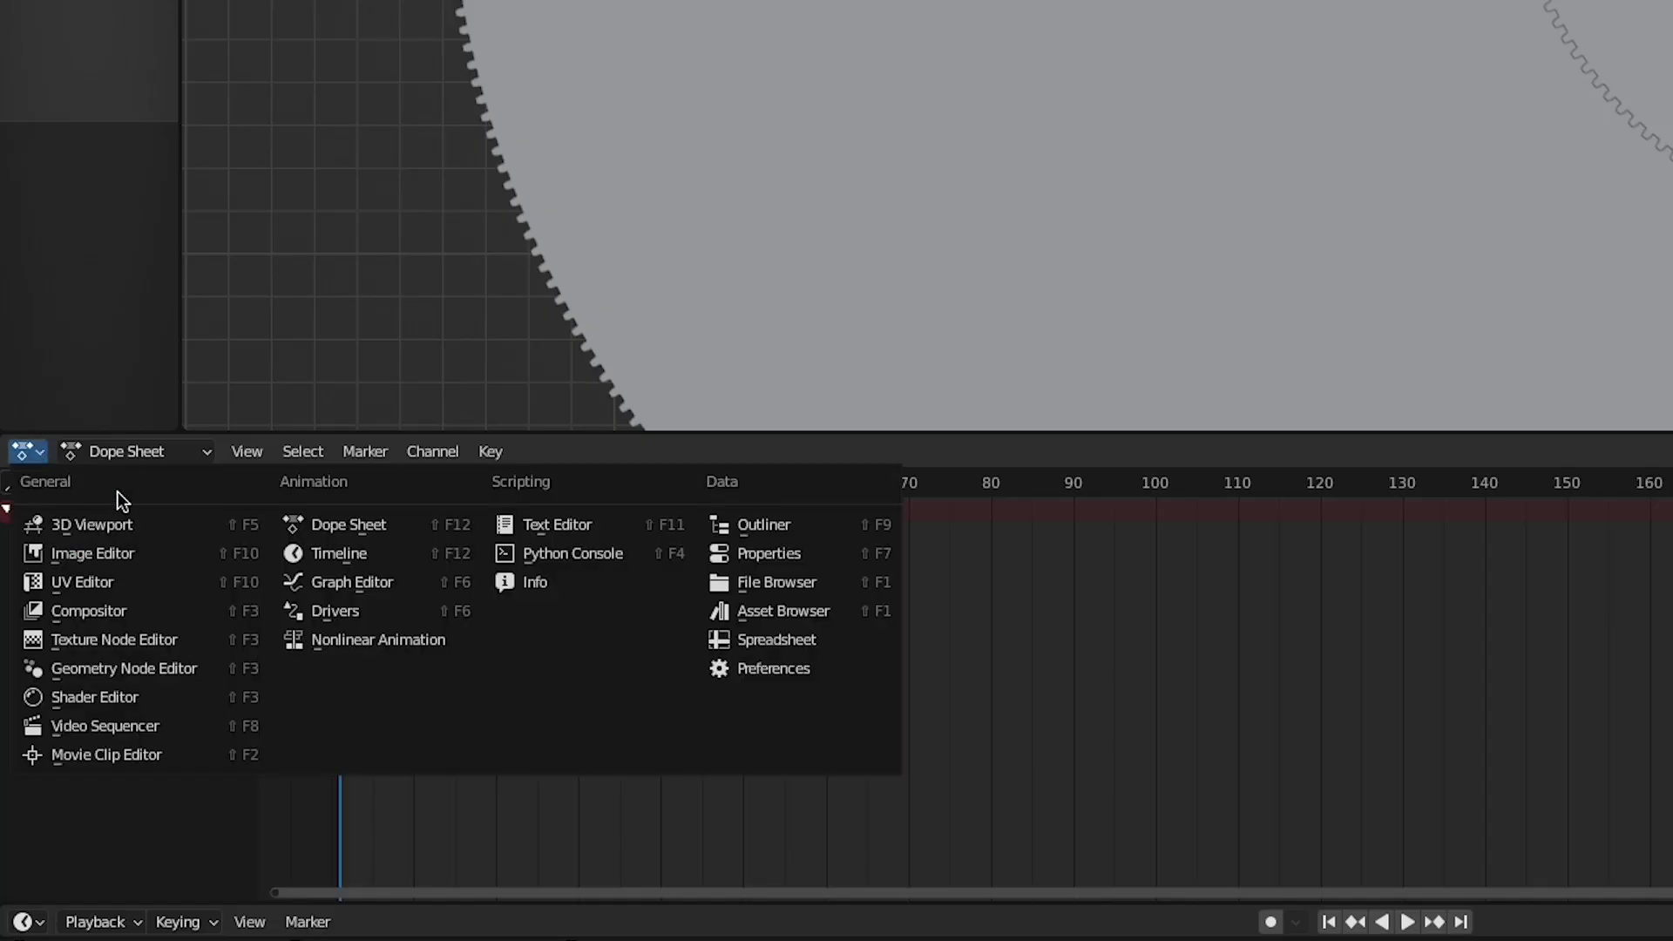
left_click(317, 556)
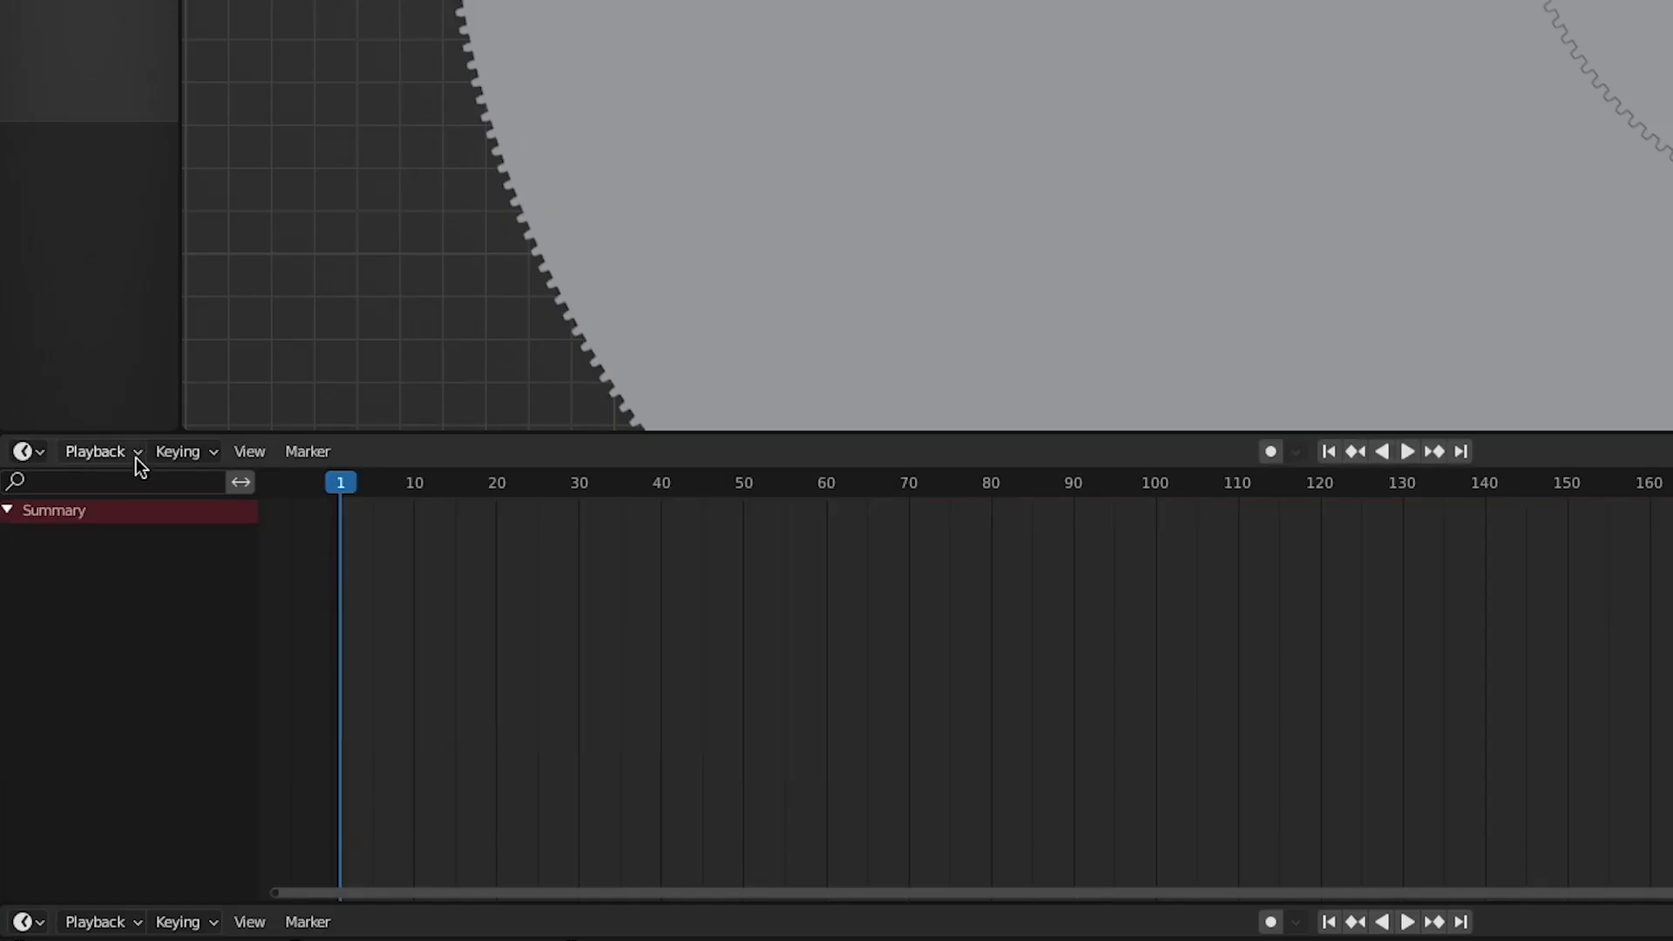
left_click(188, 453)
left_click(229, 532)
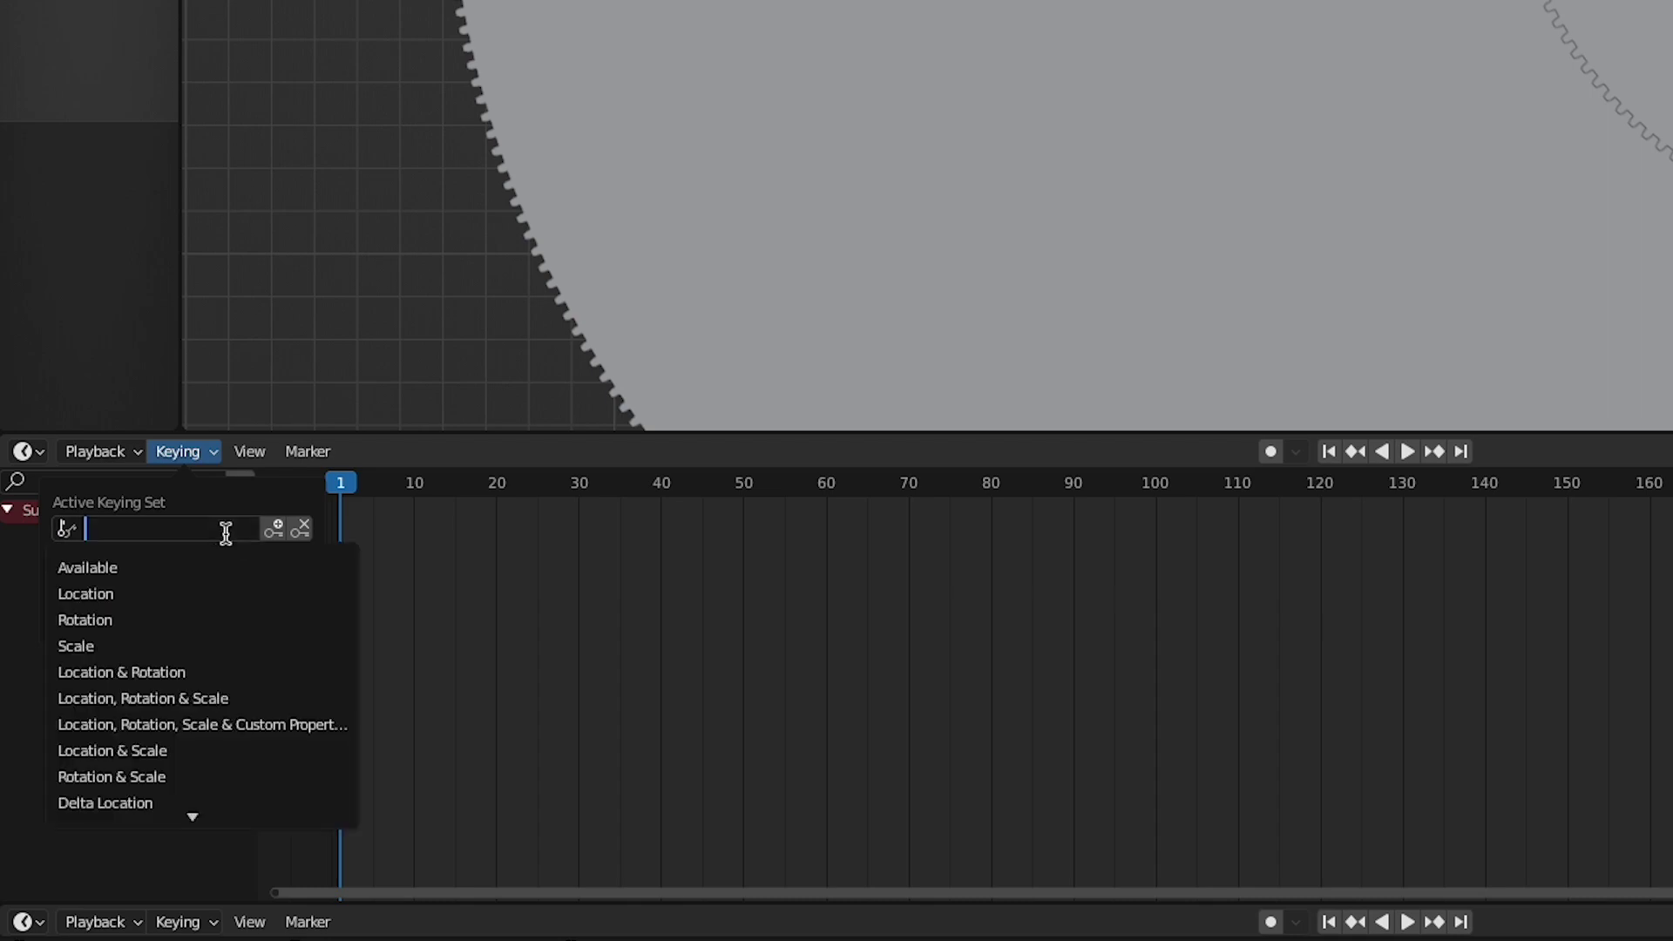
left_click(112, 621)
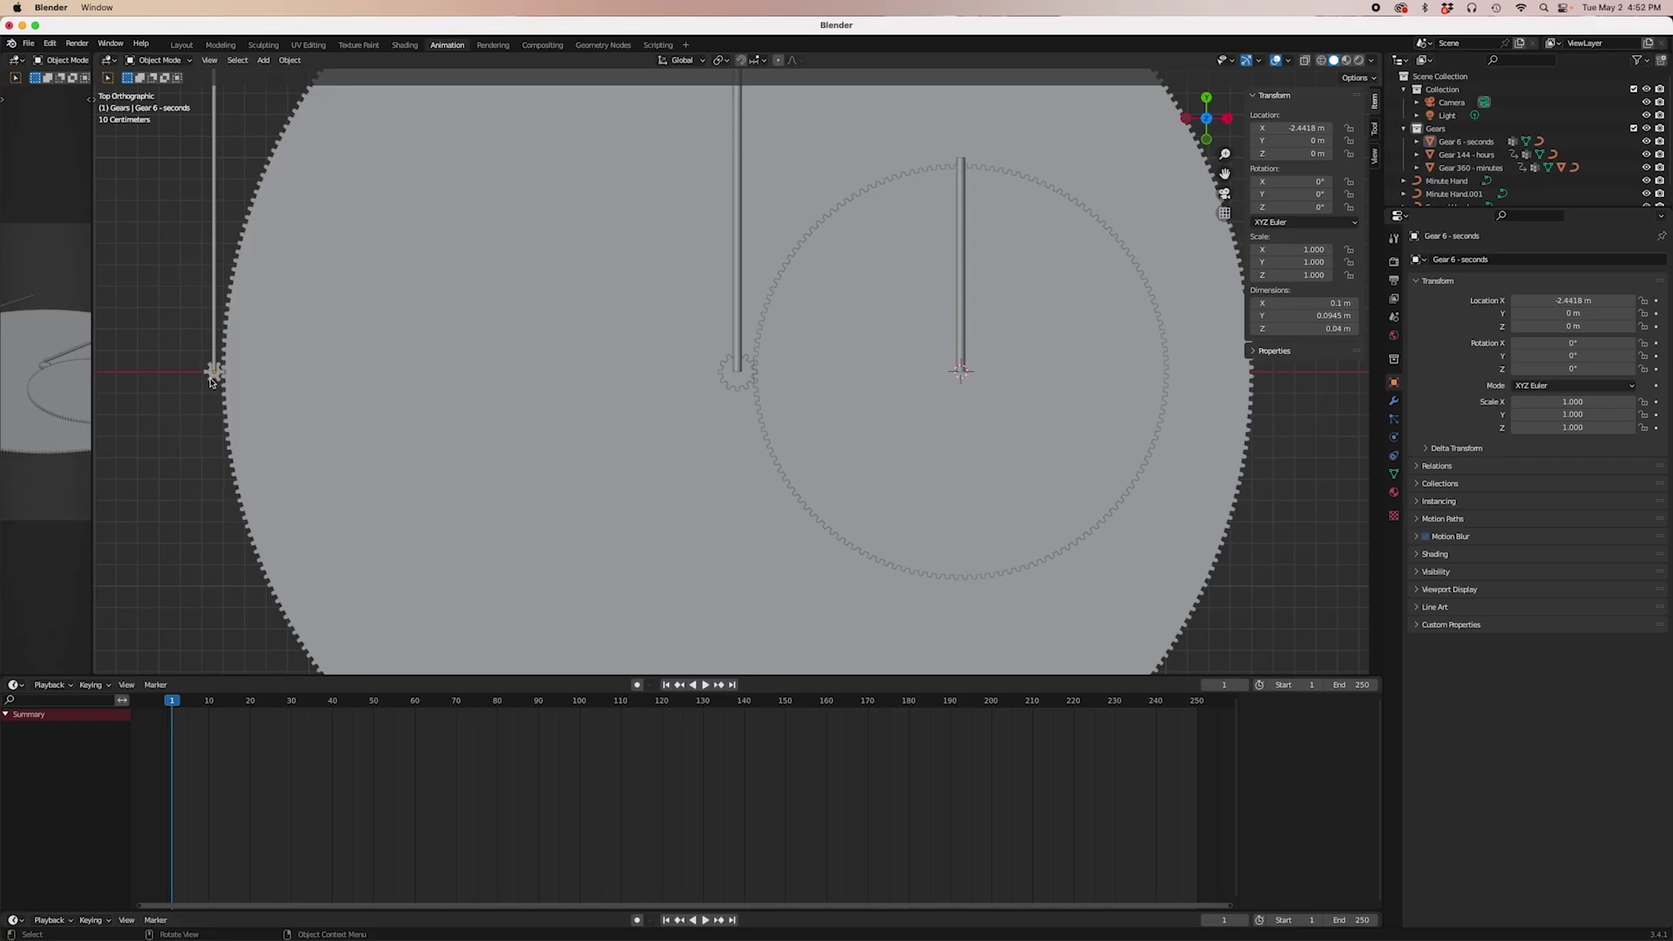
left_click(211, 380)
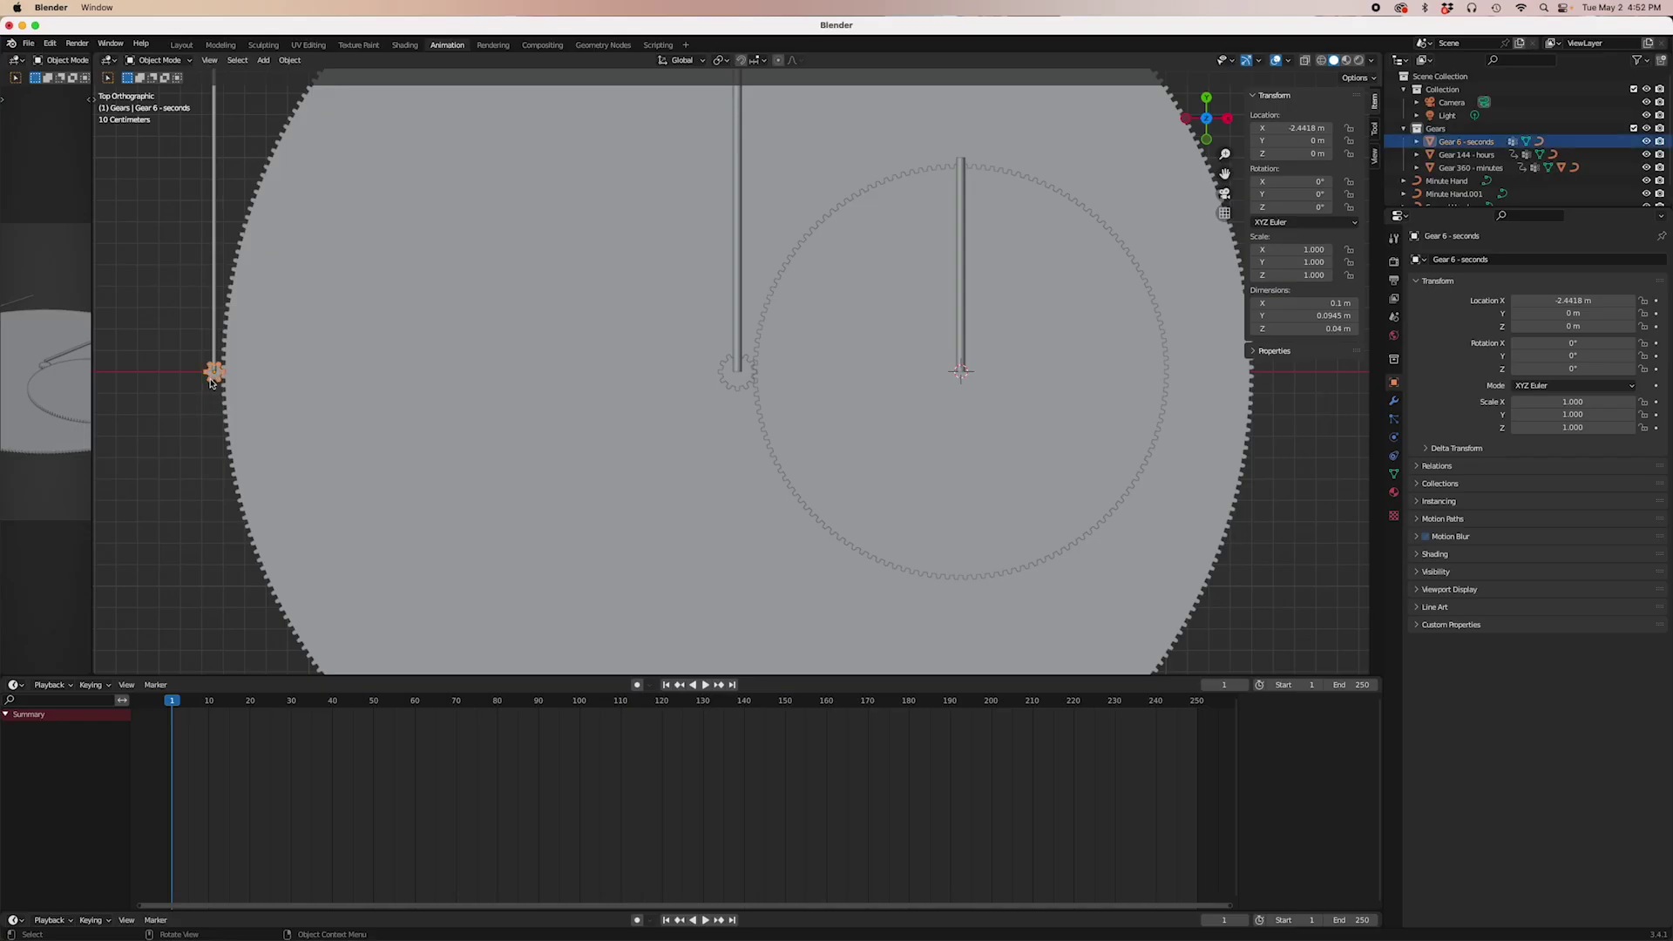
key("i")
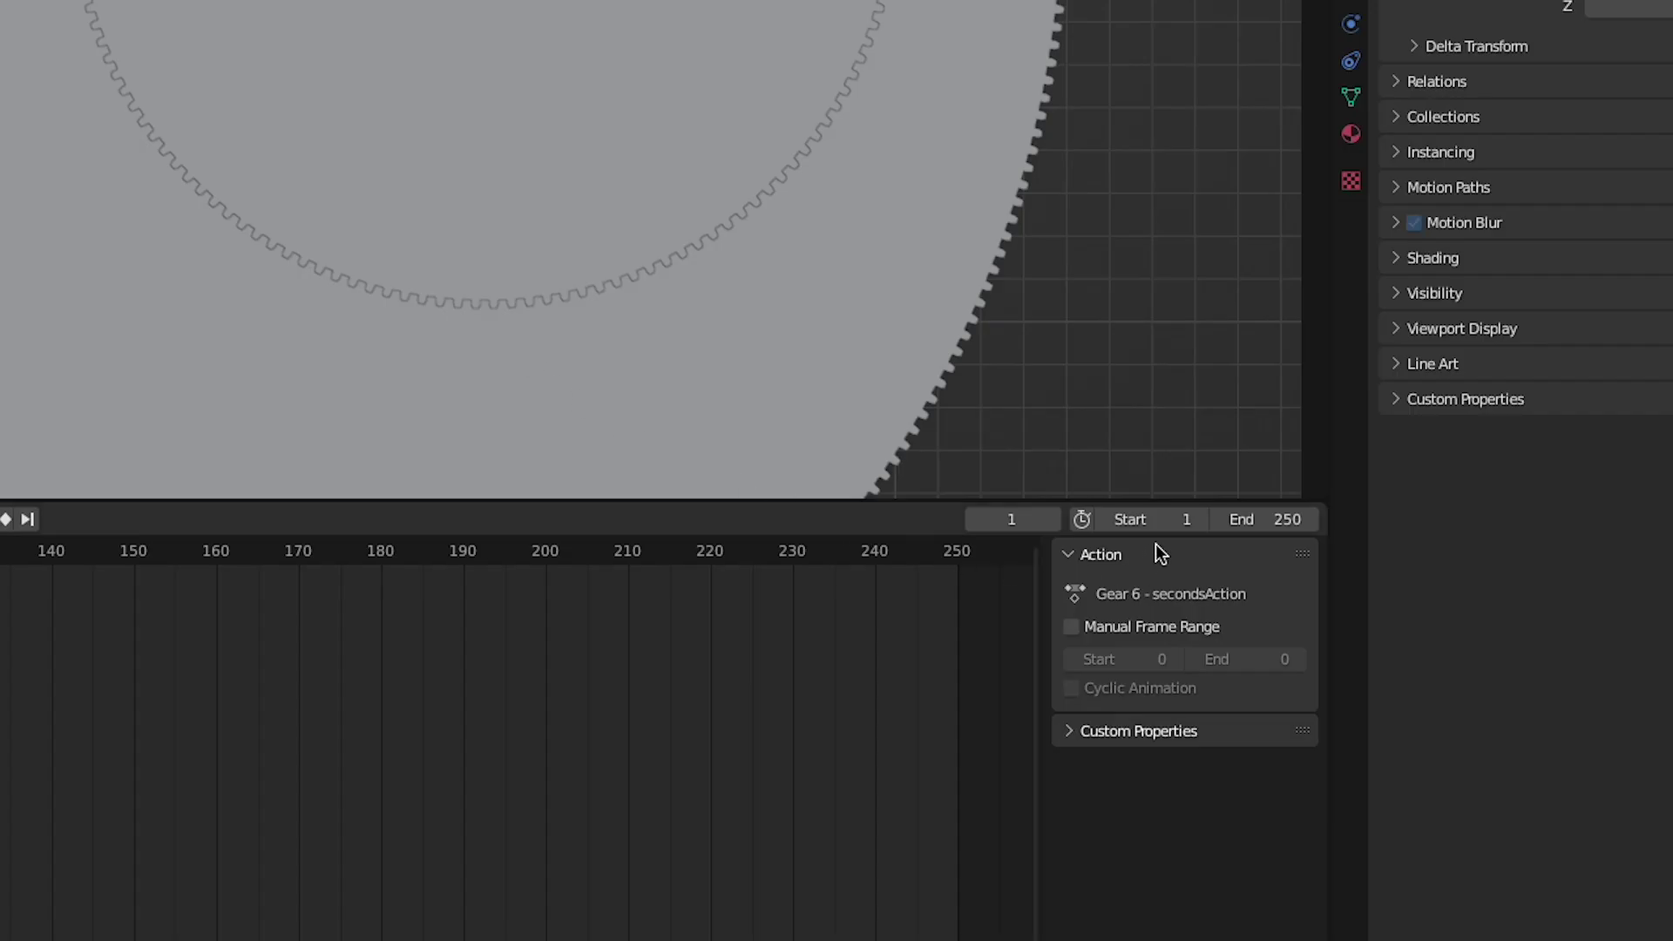
- Set the animation's end frame to 3600
left_click(1255, 512)
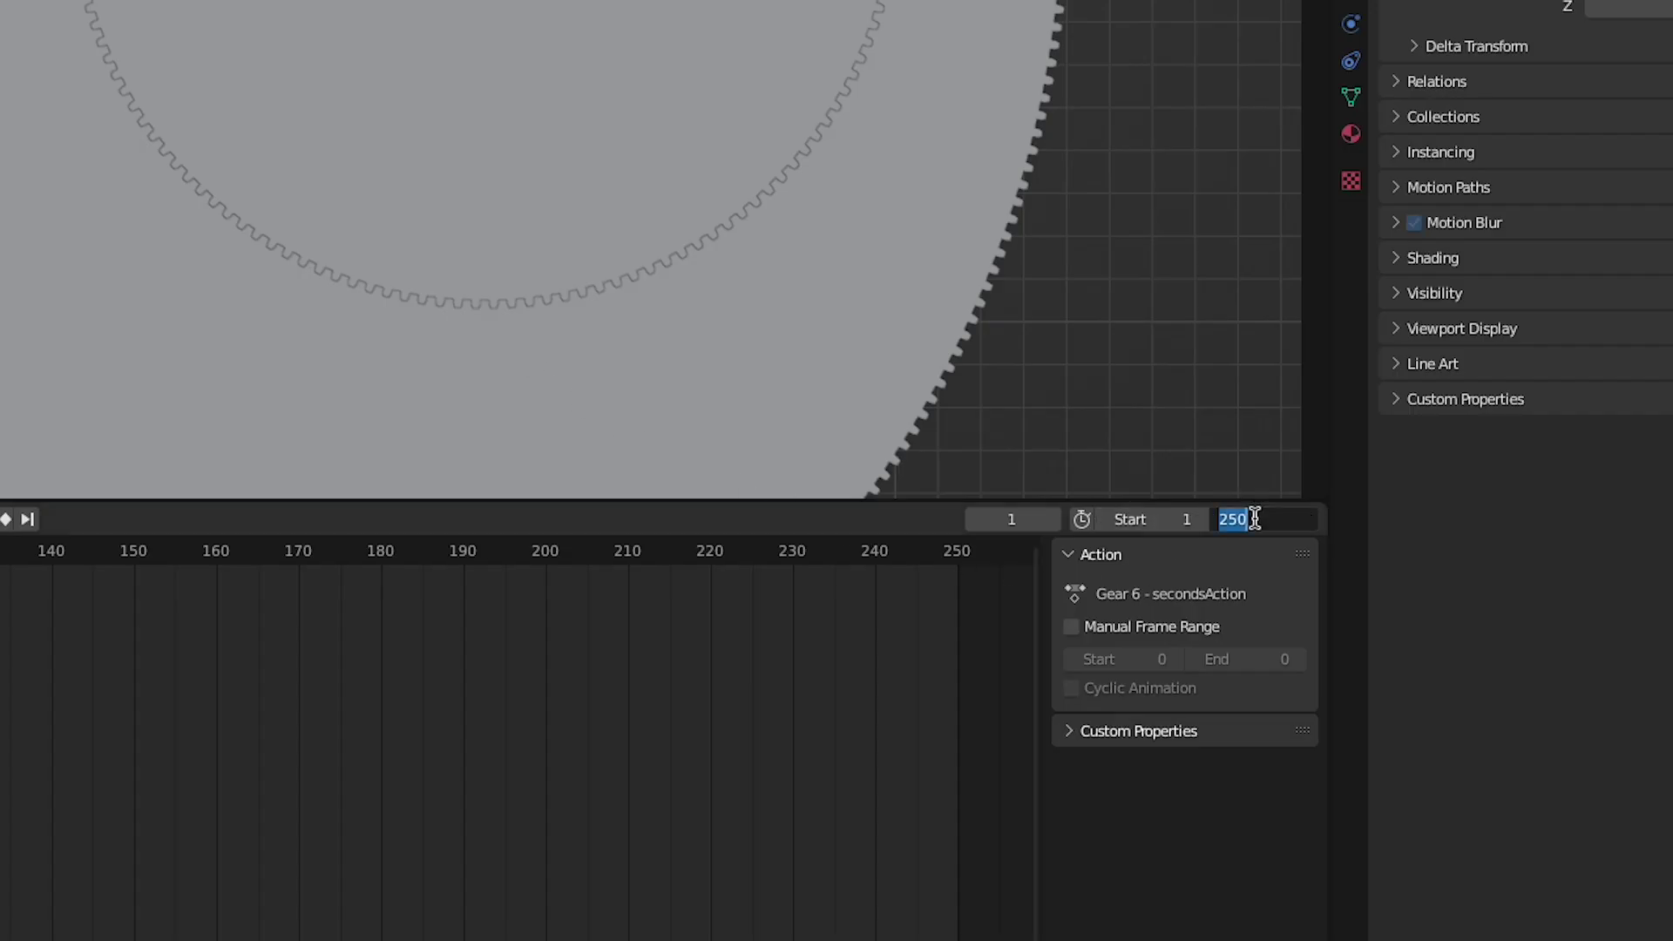
type("3600")
key("Return")
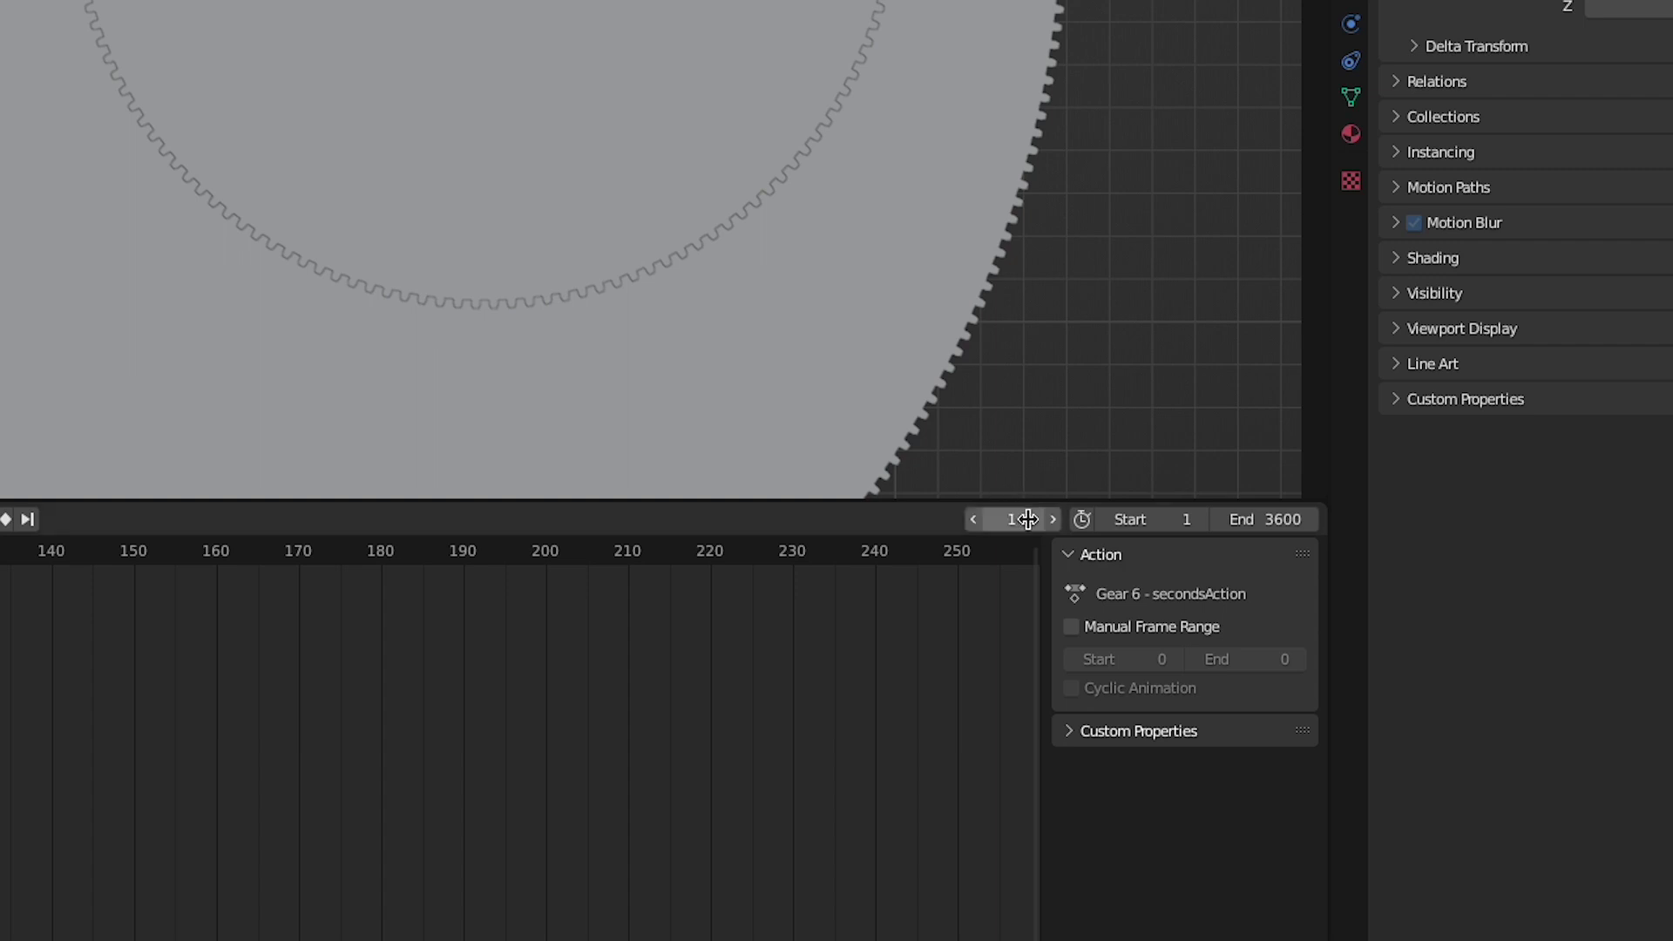
- On the last frame, keyframe Gear 6 - seconds at -108000° Z rotation and start playback
double_click(1025, 519)
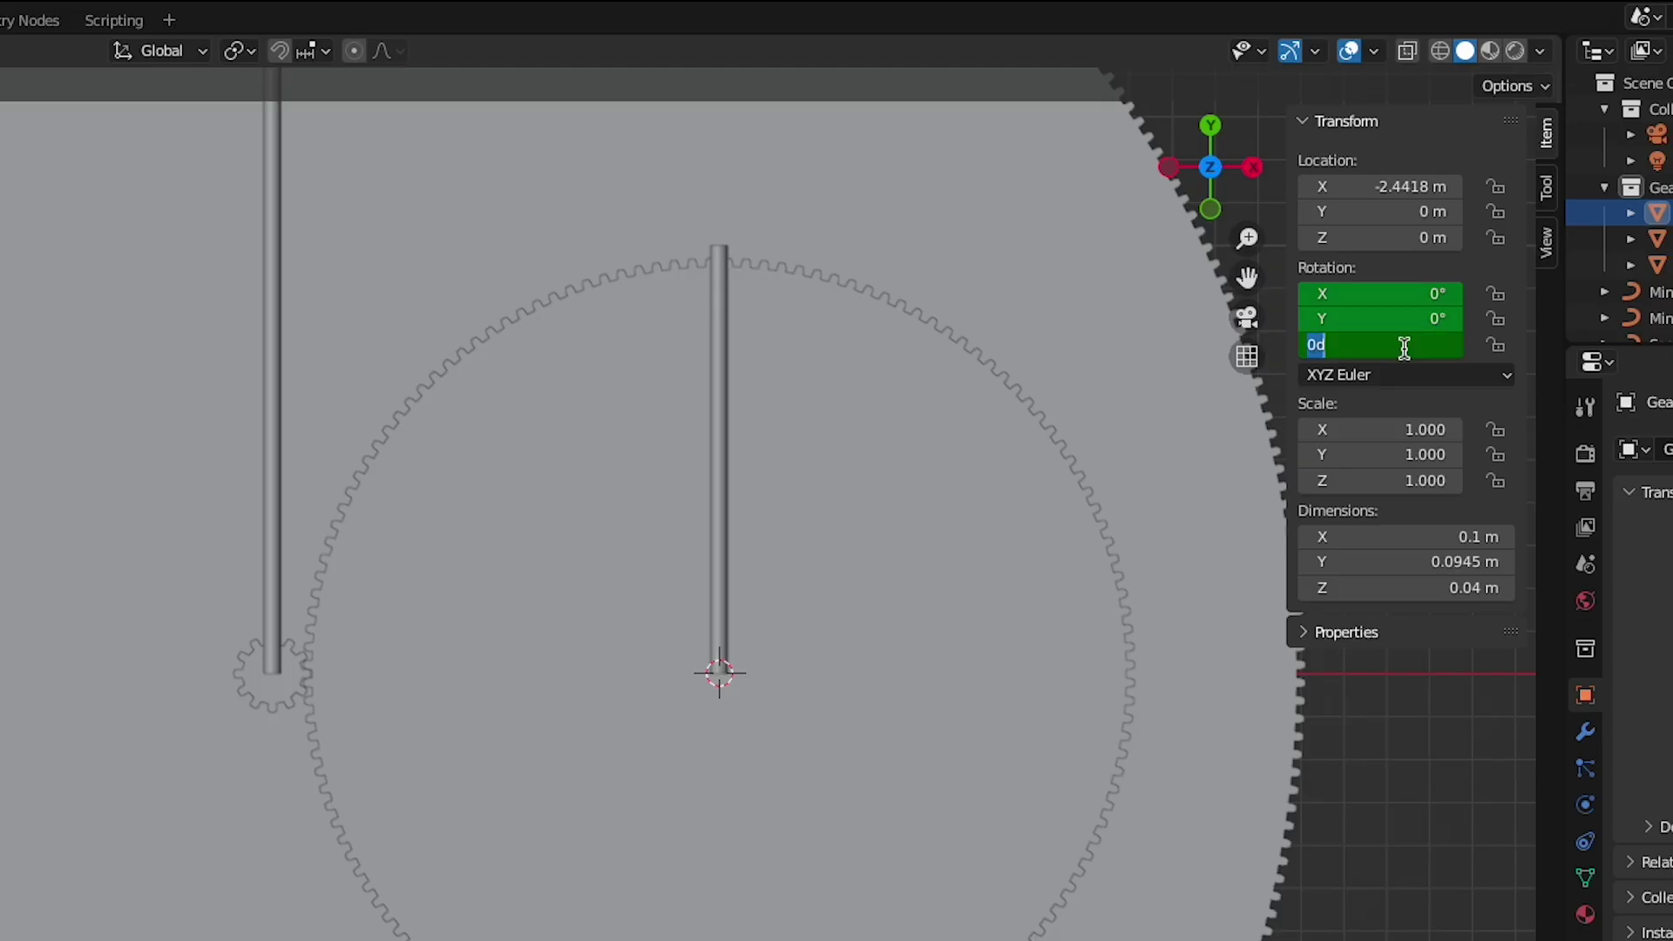
key("BackSpace")
type("-108000")
key("Return")
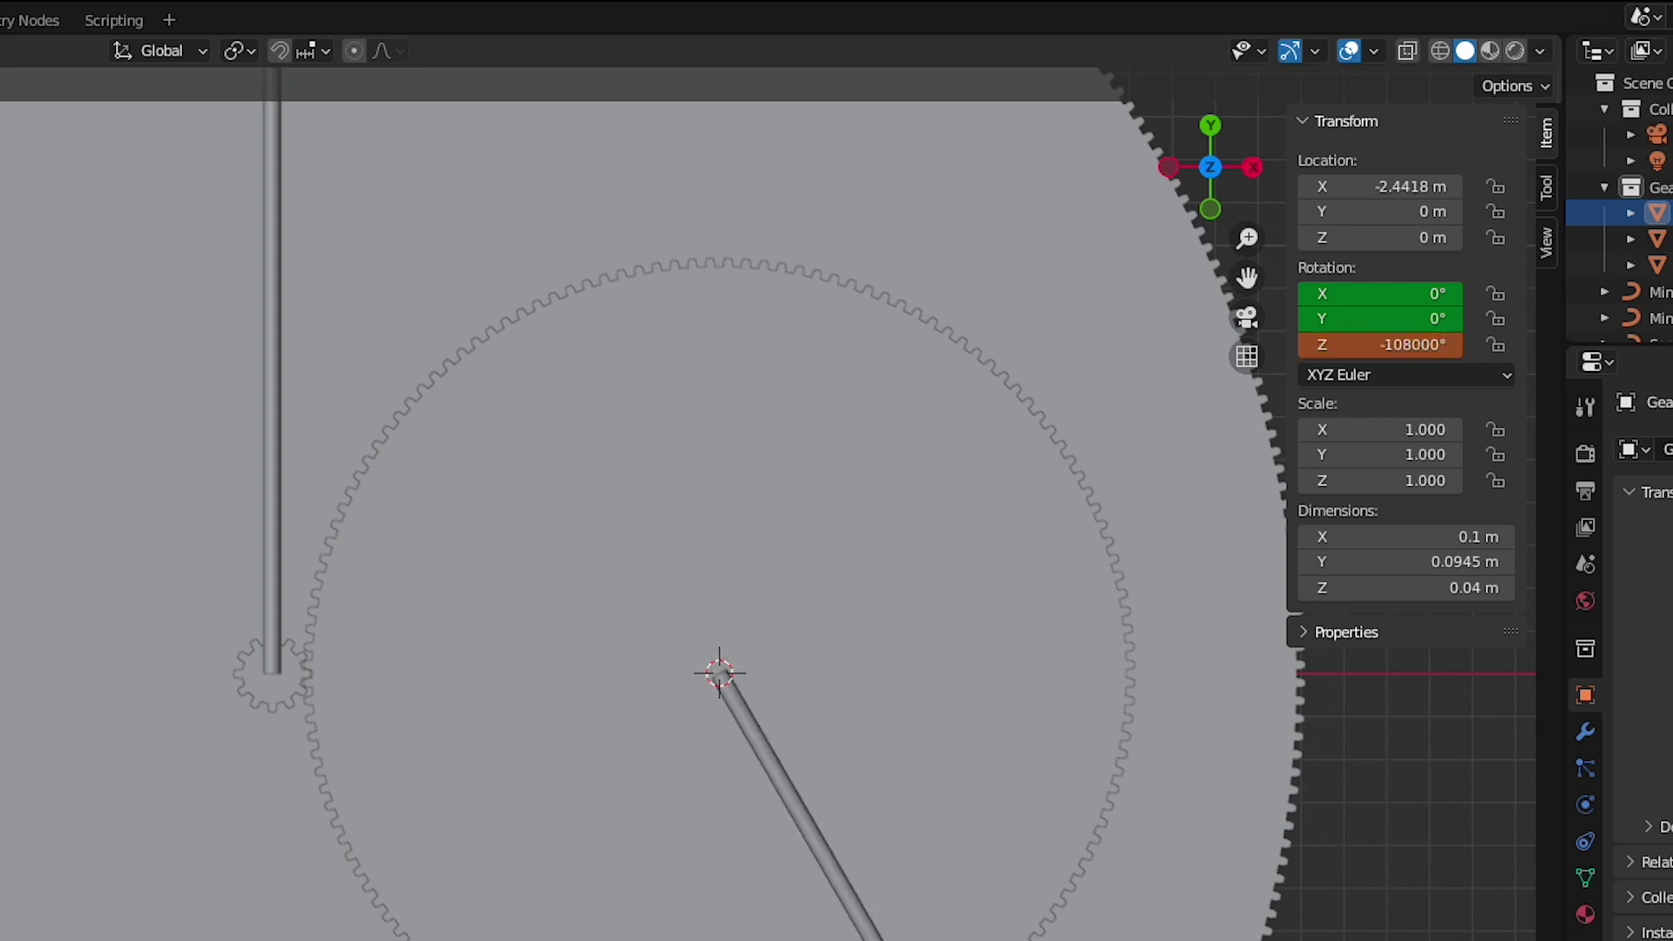
key("i")
key("space")
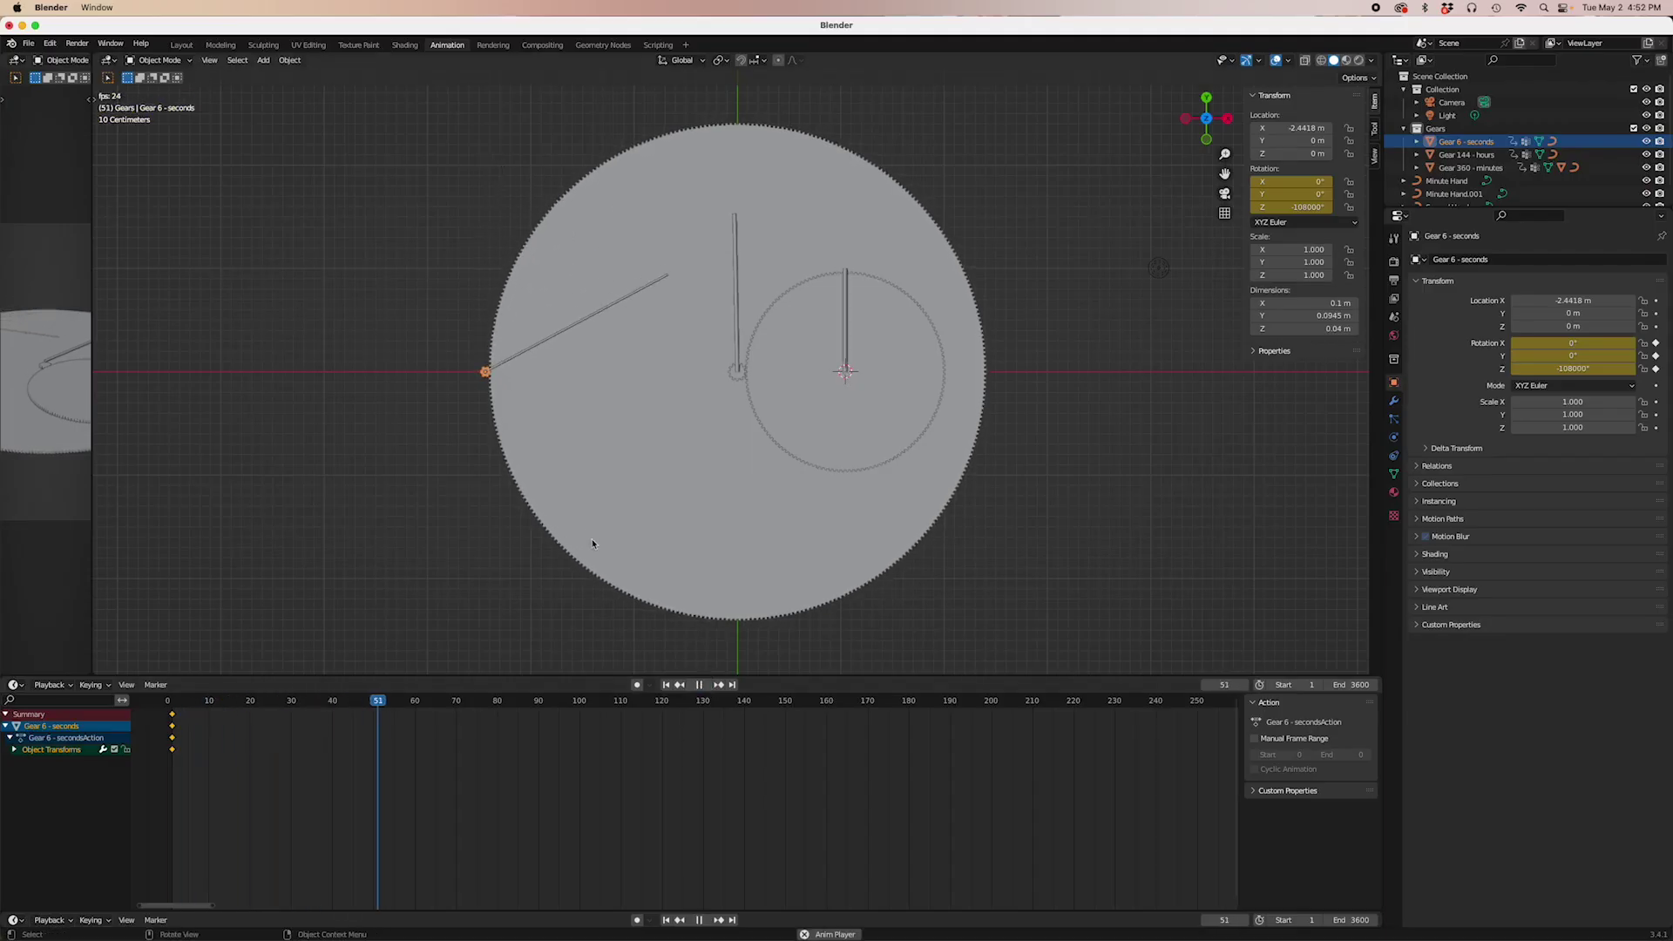
- Switch to Material Preview shading and zoom in where the small gear meshes with the large one
left_click(1347, 61)
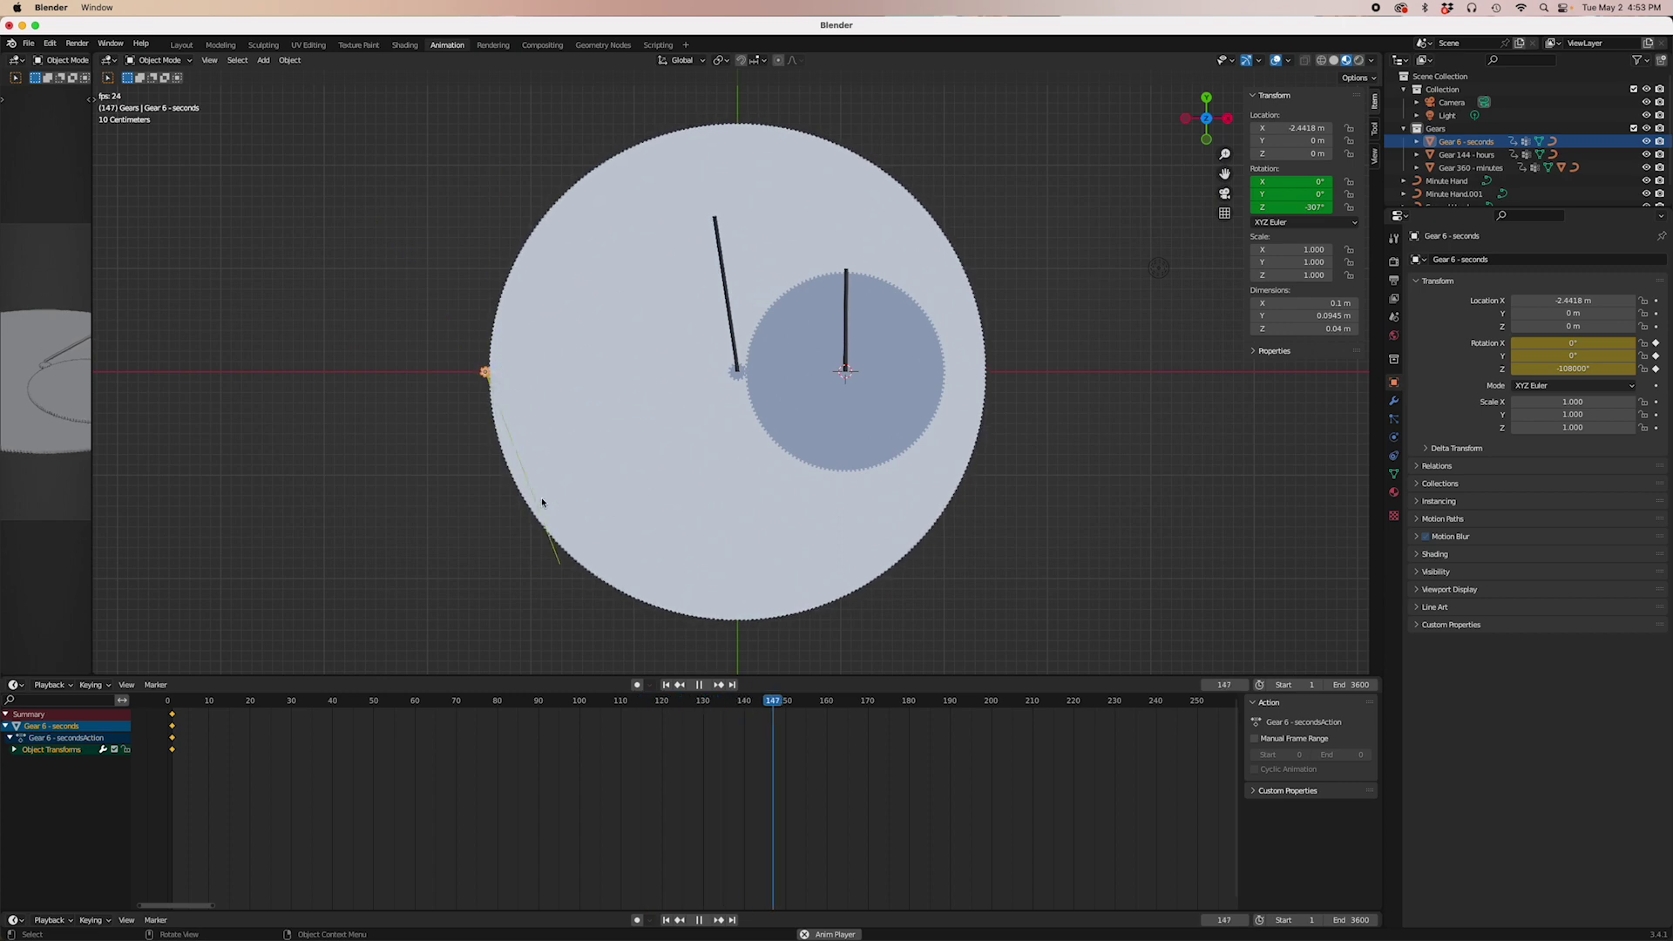
middle_click_drag(464, 482, 606, 527, "shift")
scroll(604, 529, "up", 6)
scroll(603, 529, "up", 1)
middle_click_drag(489, 496, 915, 247, "shift")
scroll(712, 480, "up", 4)
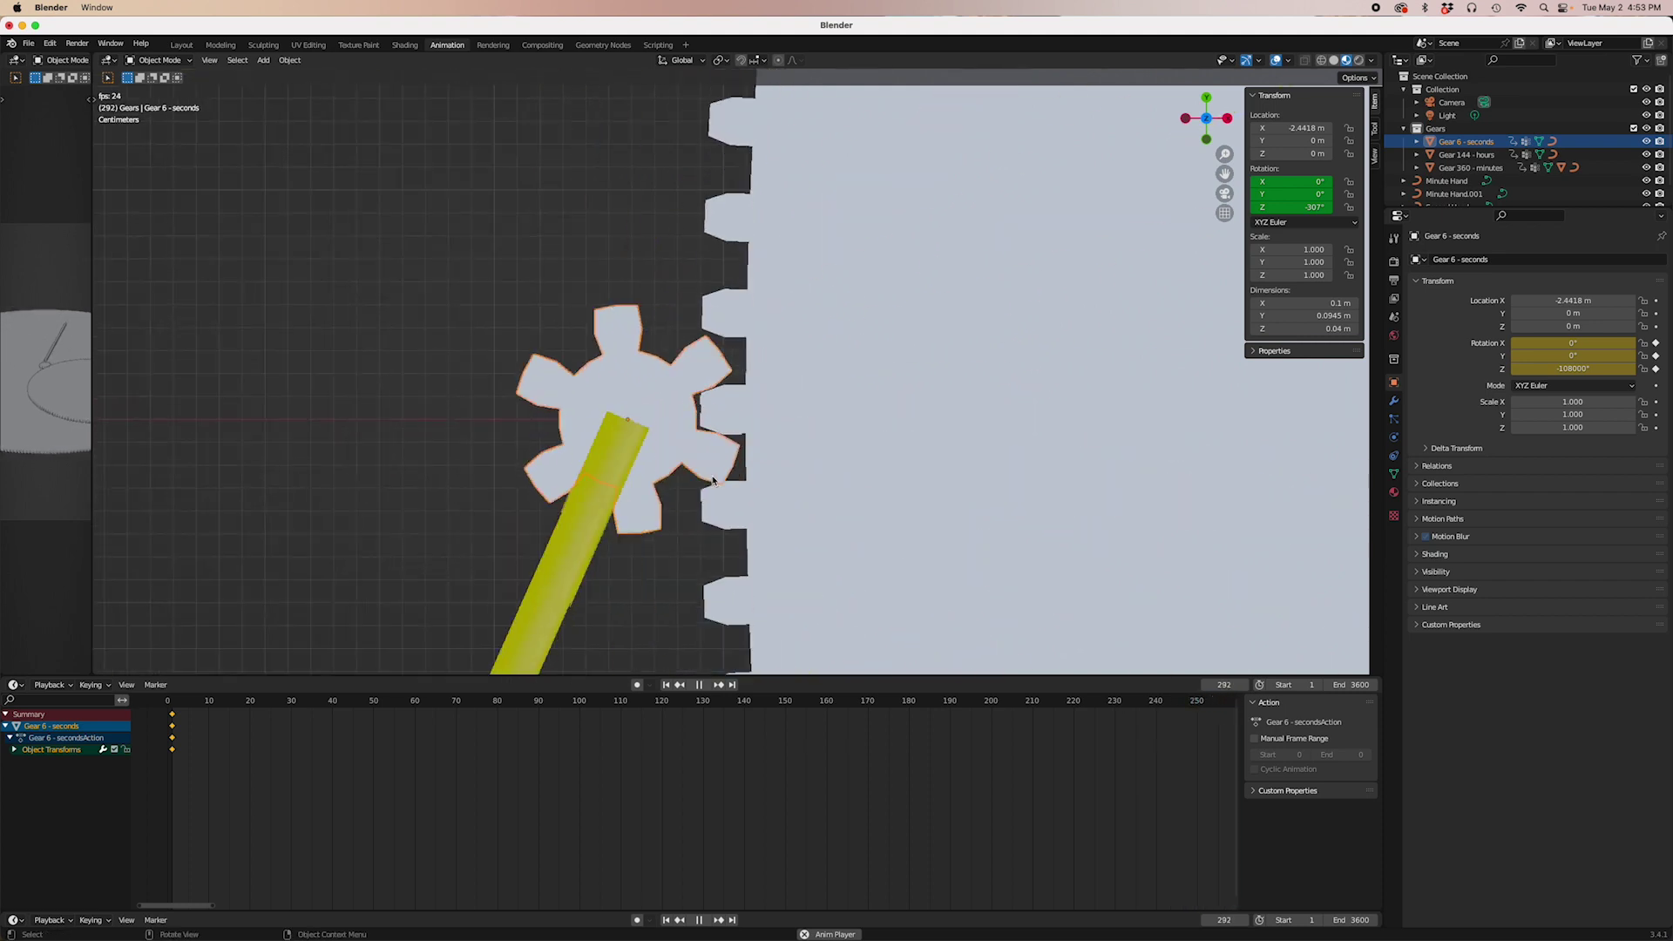
scroll(712, 480, "down", 9)
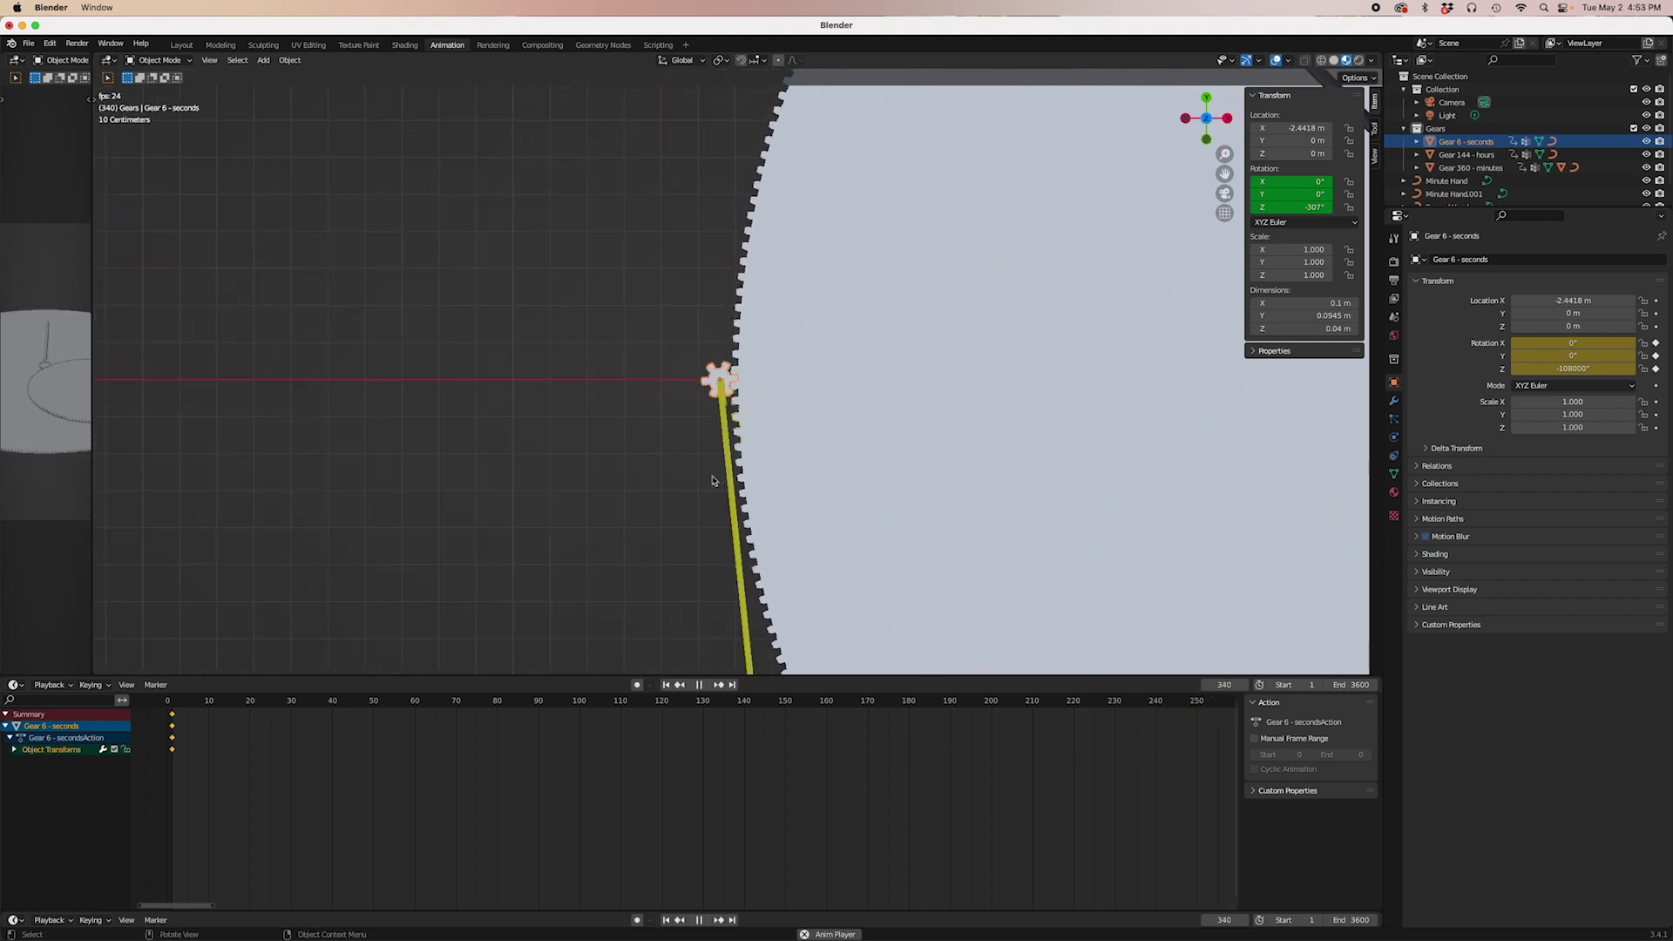
scroll(665, 421, "down", 5)
scroll(822, 471, "up", 8)
- Orbit the playing gear train to check the gears' thickness from a steeper top-down view
middle_click_drag(915, 474, 709, 428, "shift")
scroll(732, 435, "up", 5)
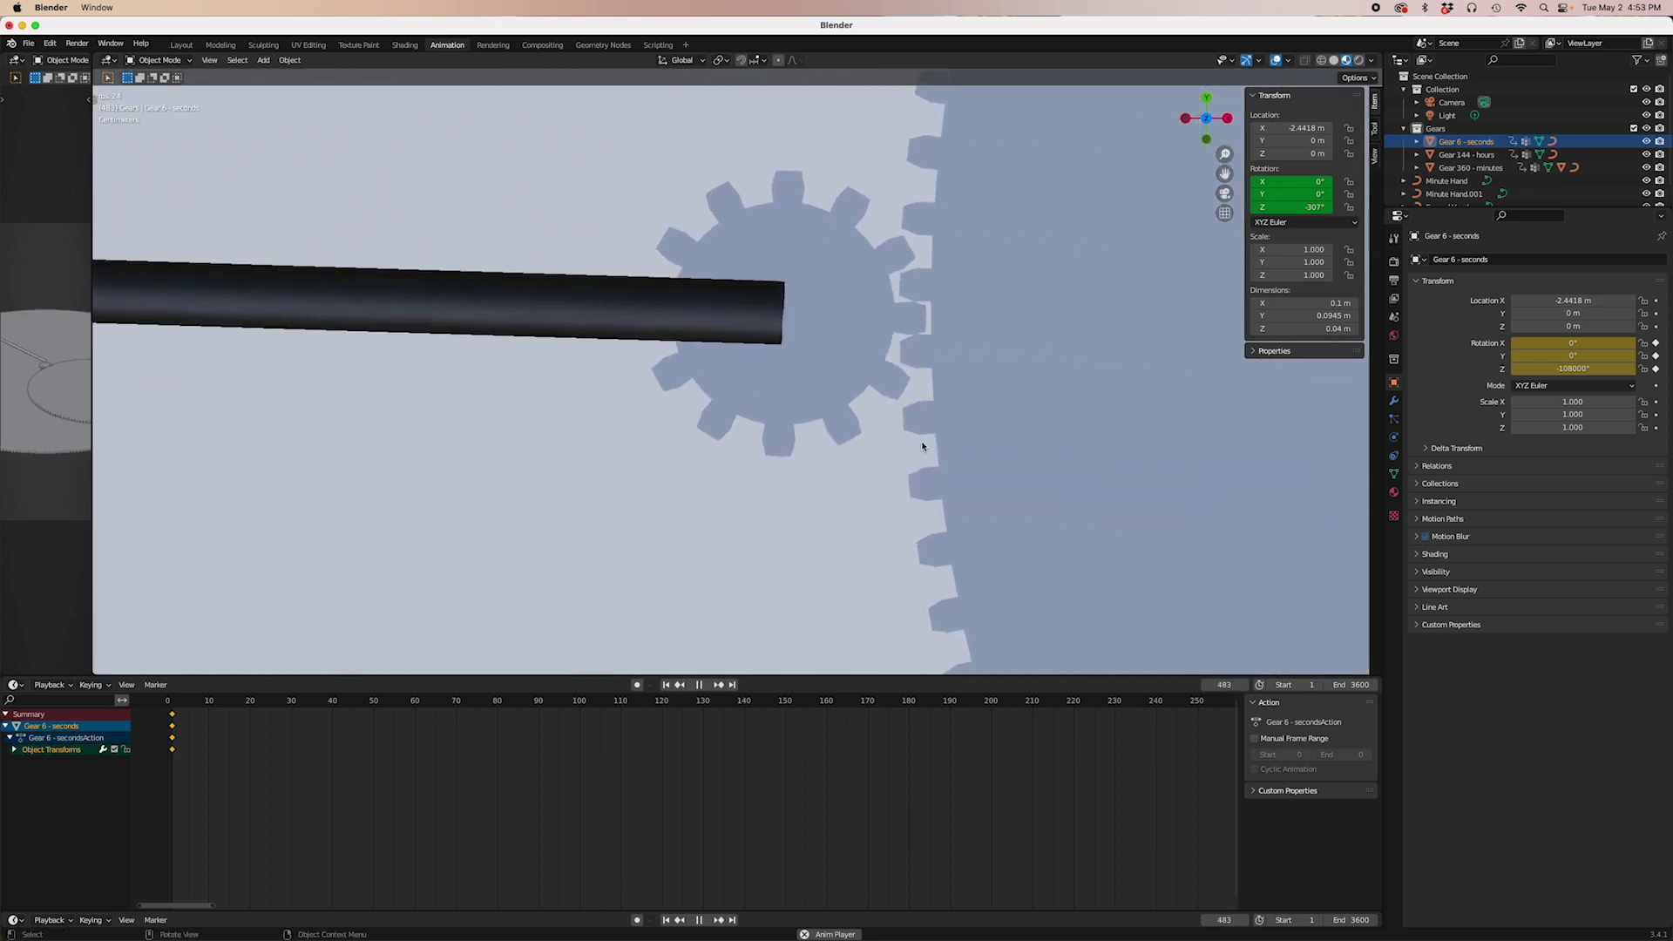
middle_click_drag(923, 448, 867, 348)
scroll(941, 441, "down", 2)
scroll(872, 357, "down", 8)
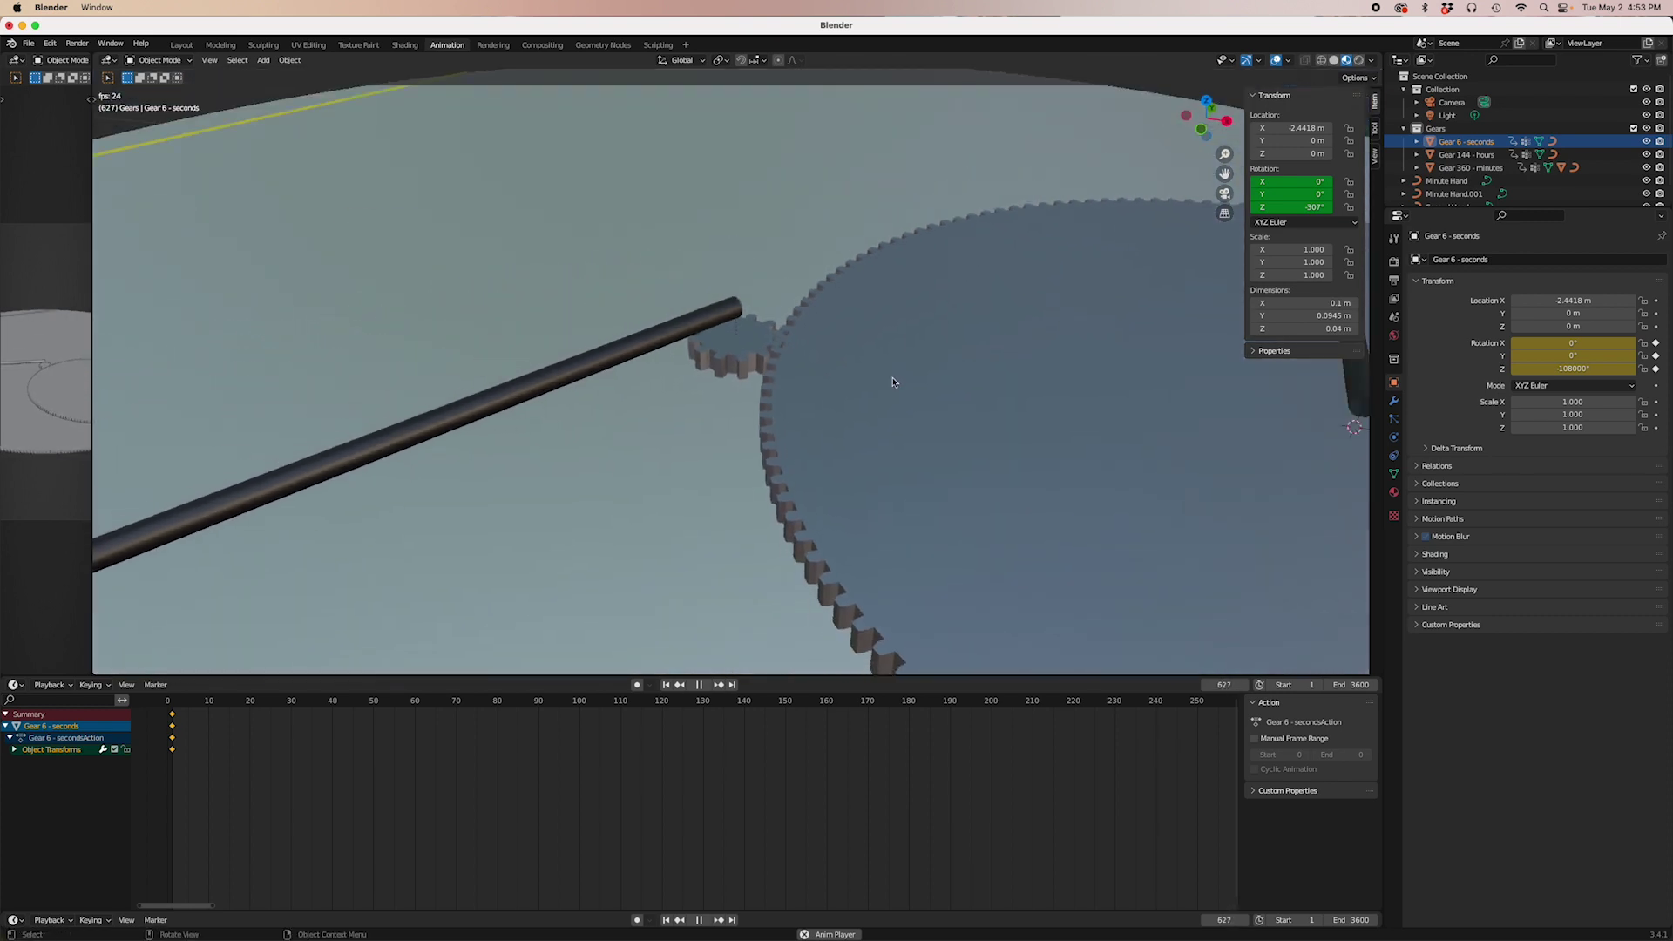
middle_click_drag(636, 377, 634, 381)
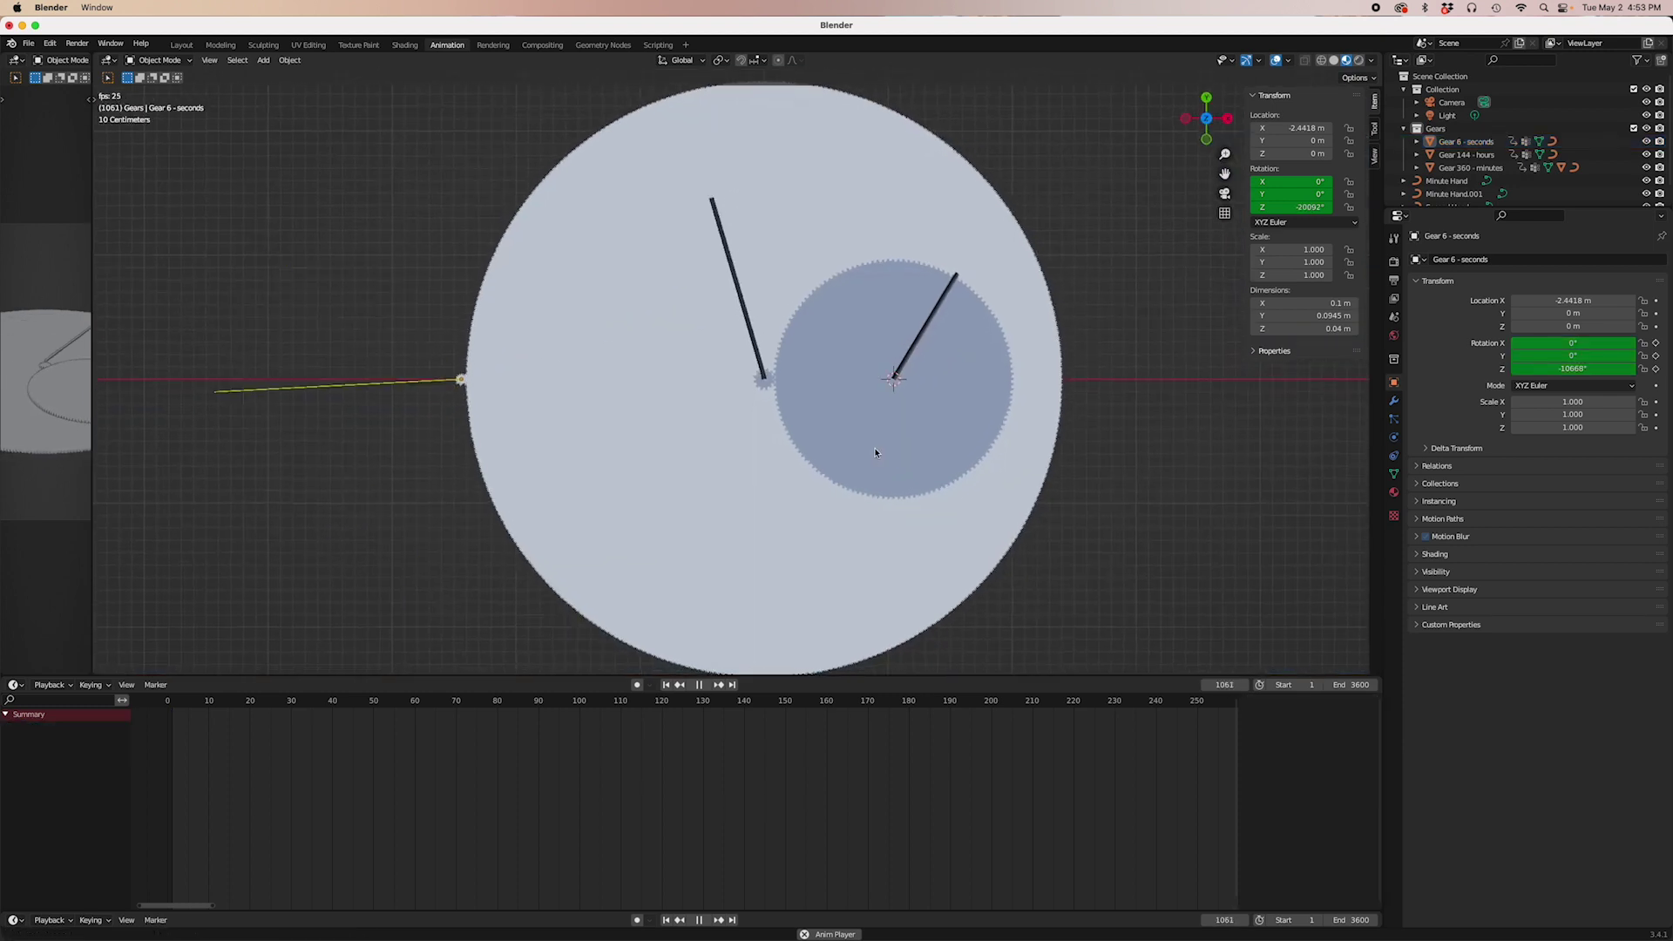
middle_click_drag(875, 452, 871, 450, "shift")
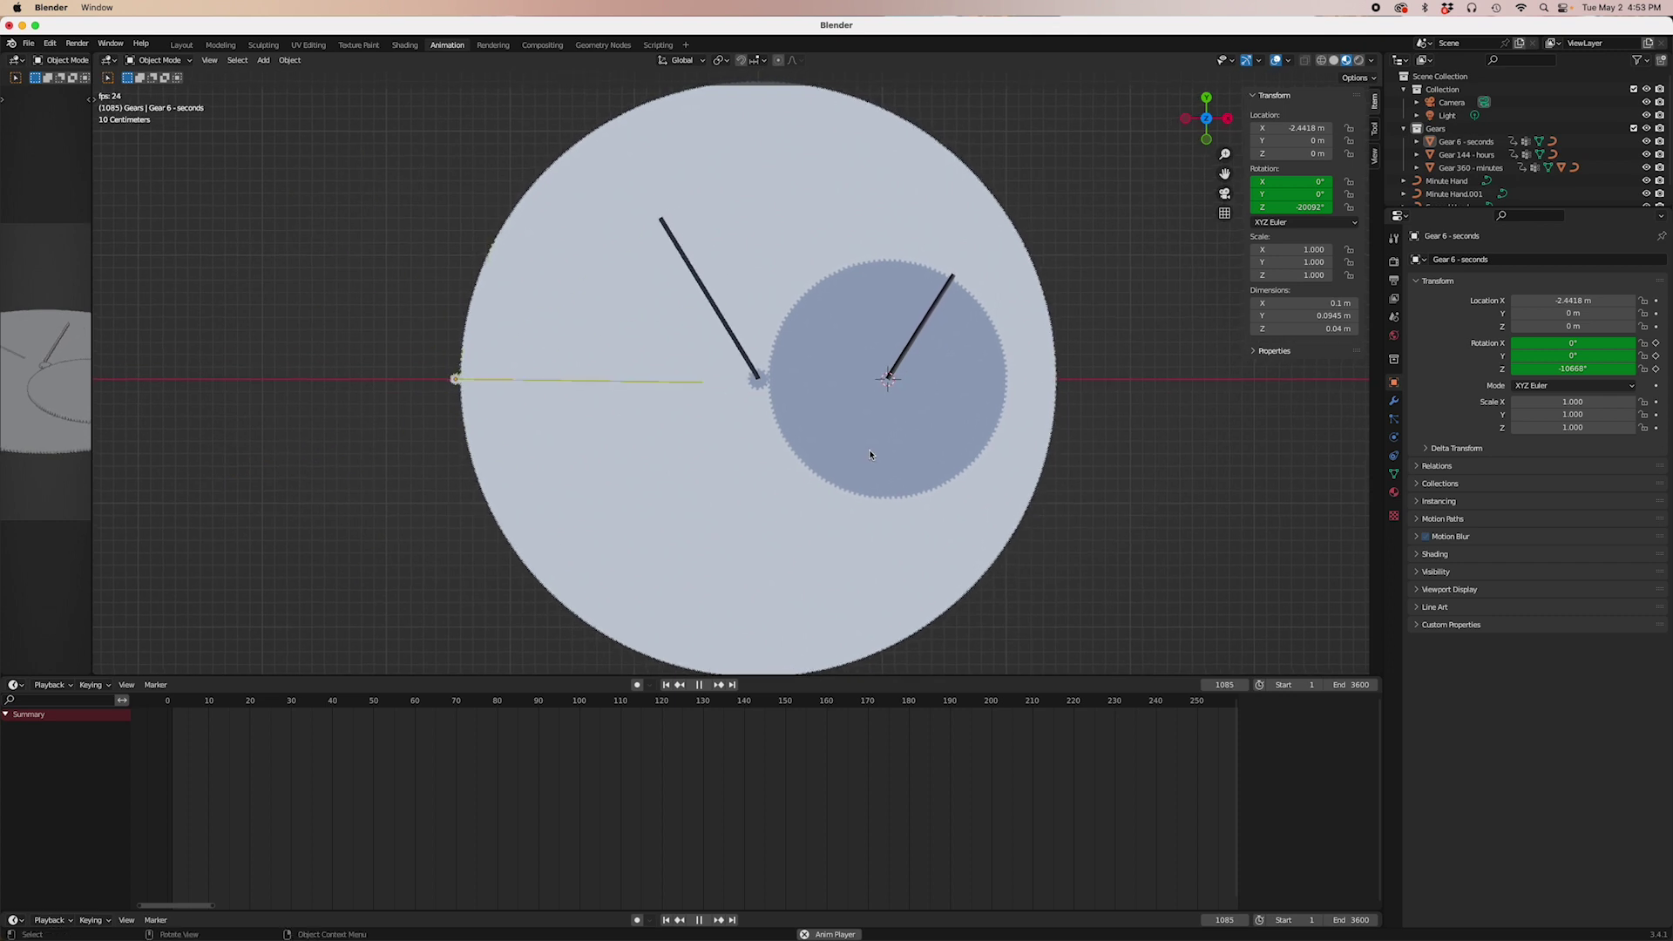